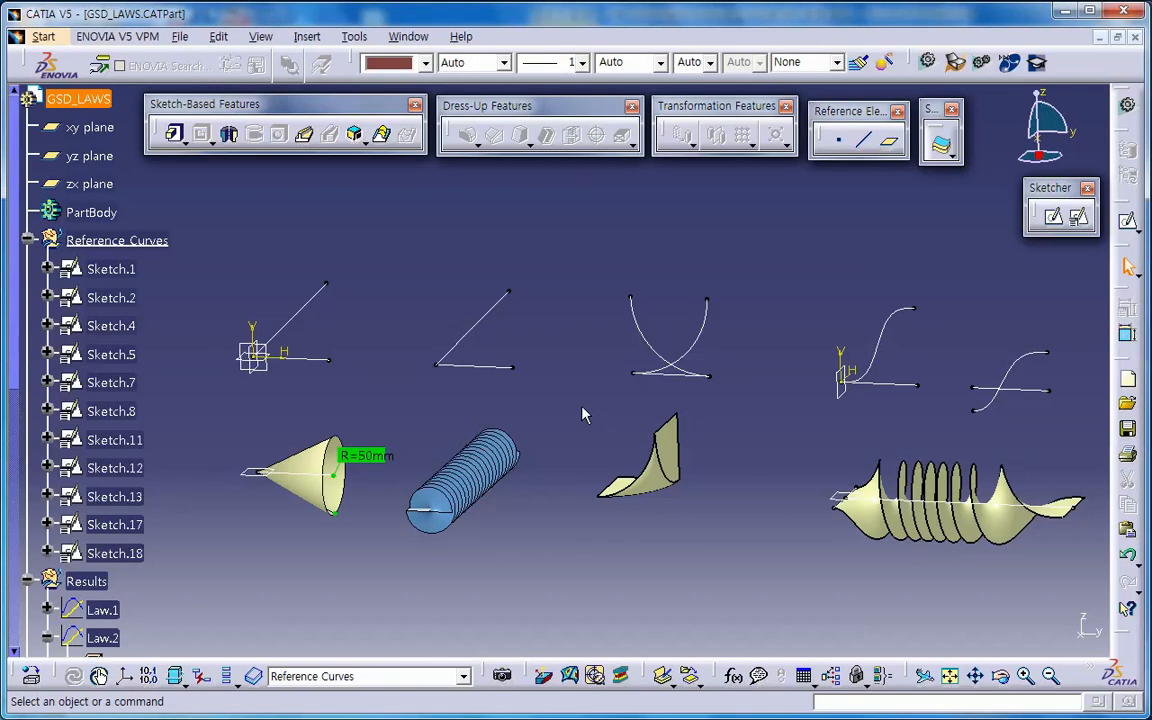
# Compare the Large Scale and Standard Scale geometry settings under Parameters and Measure in the options, then discard the changes
pyautogui.click(352, 37)
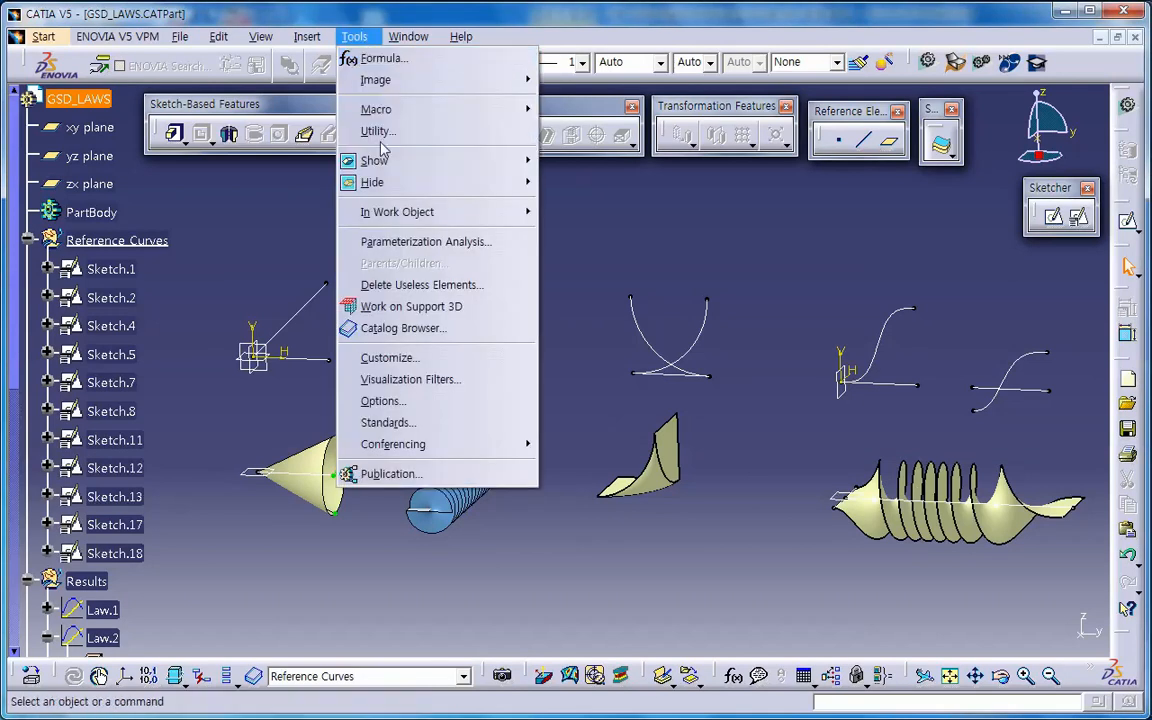
pyautogui.click(421, 402)
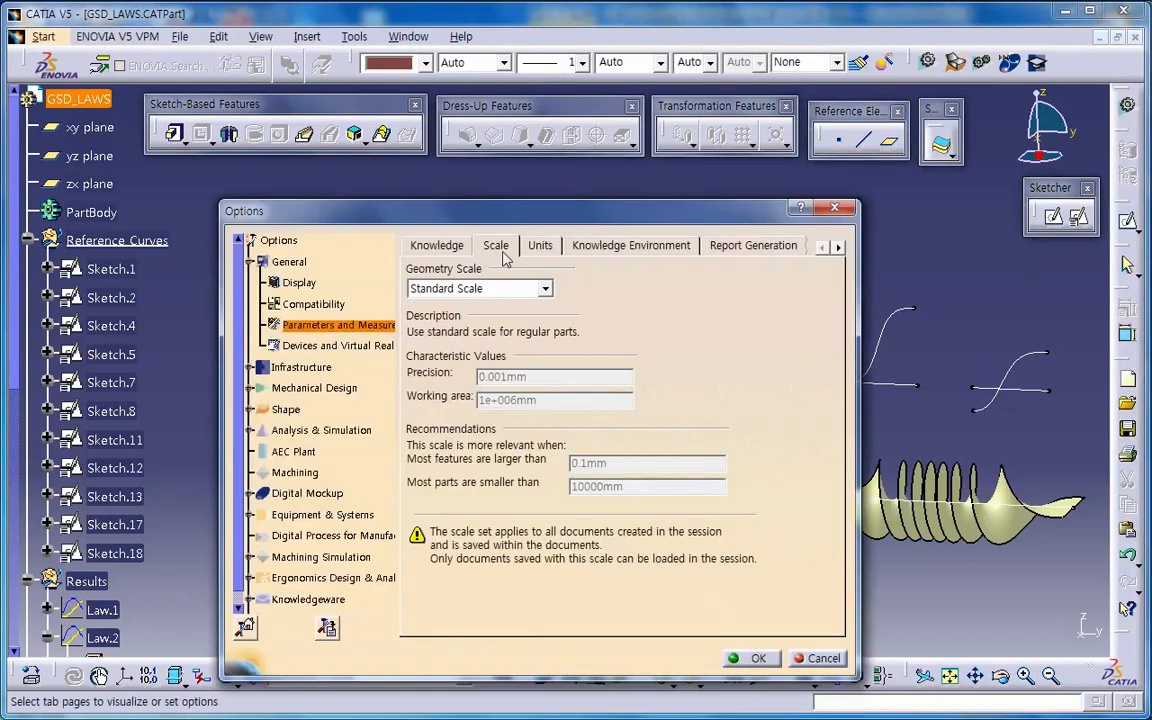
pyautogui.click(540, 288)
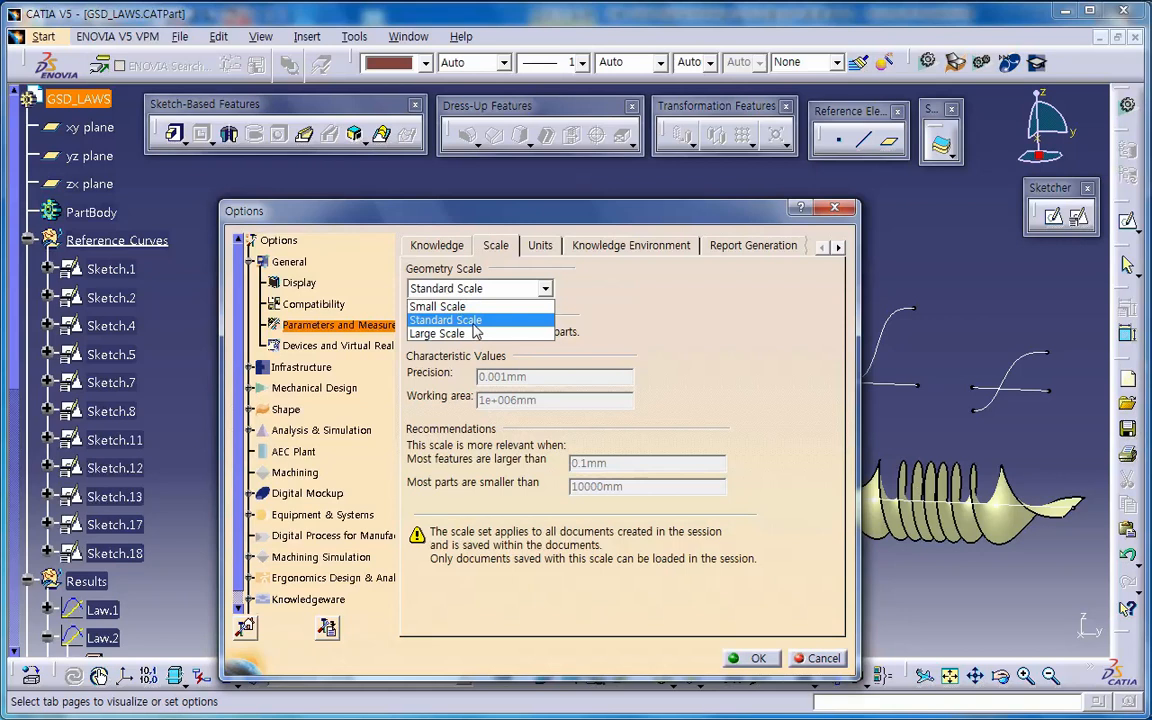
pyautogui.click(465, 321)
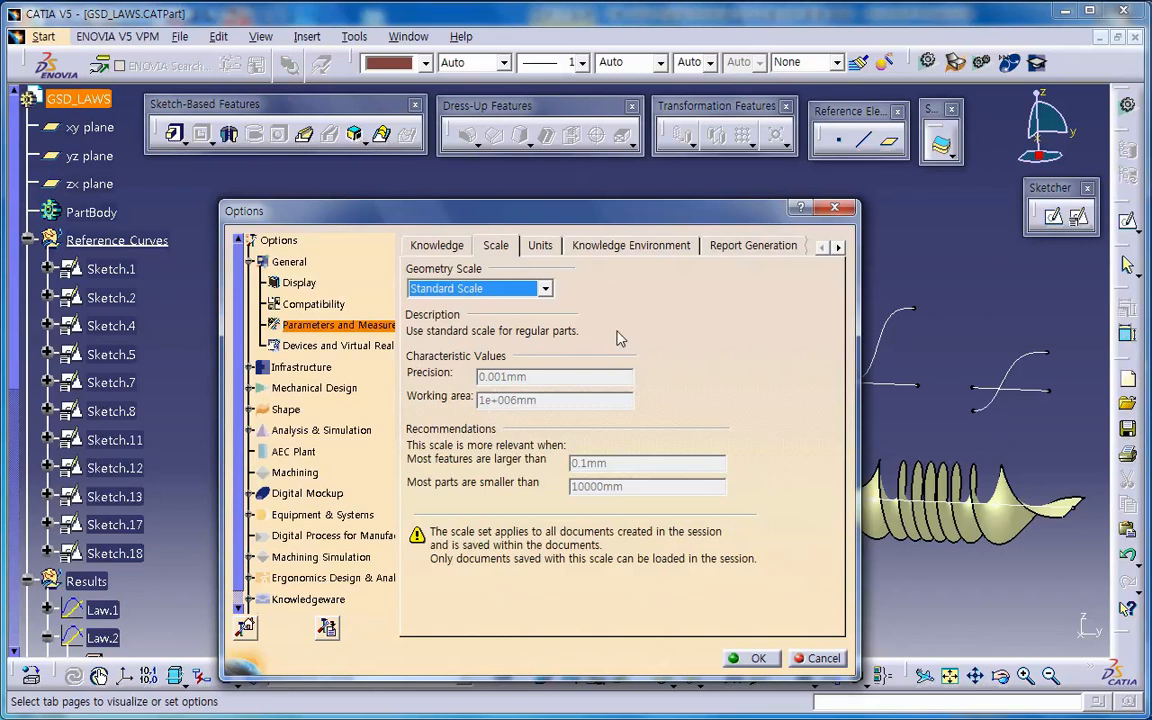
pyautogui.click(545, 288)
pyautogui.click(460, 333)
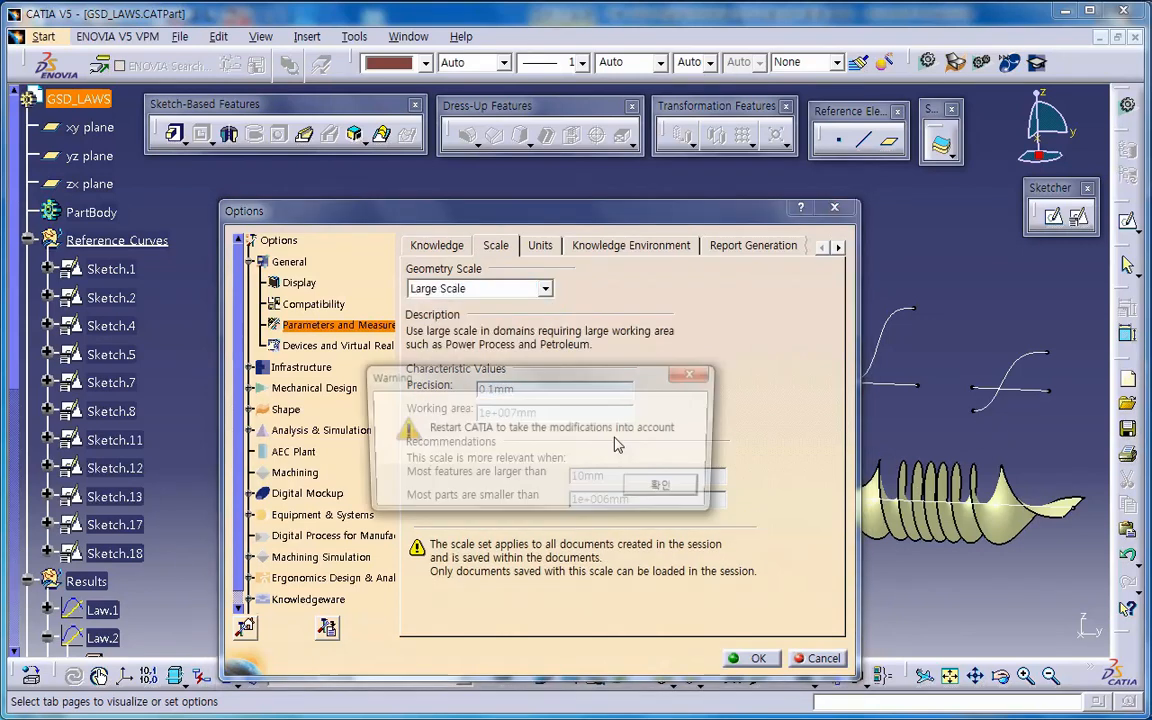
pyautogui.click(664, 487)
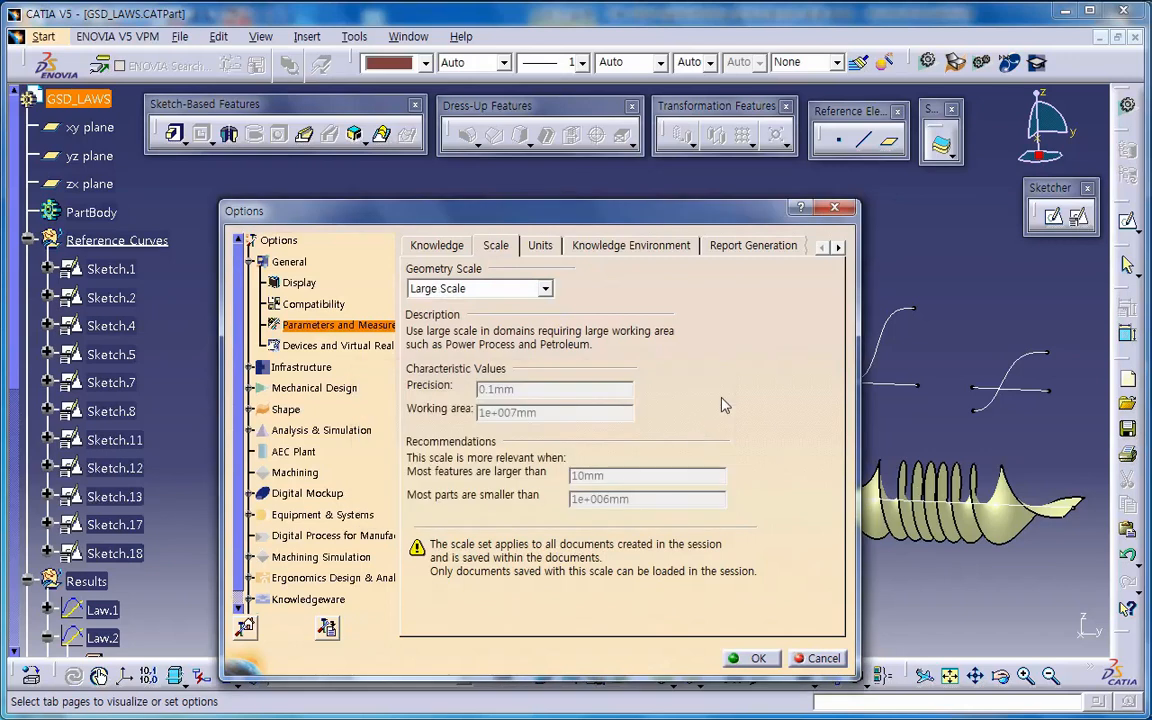
pyautogui.click(527, 289)
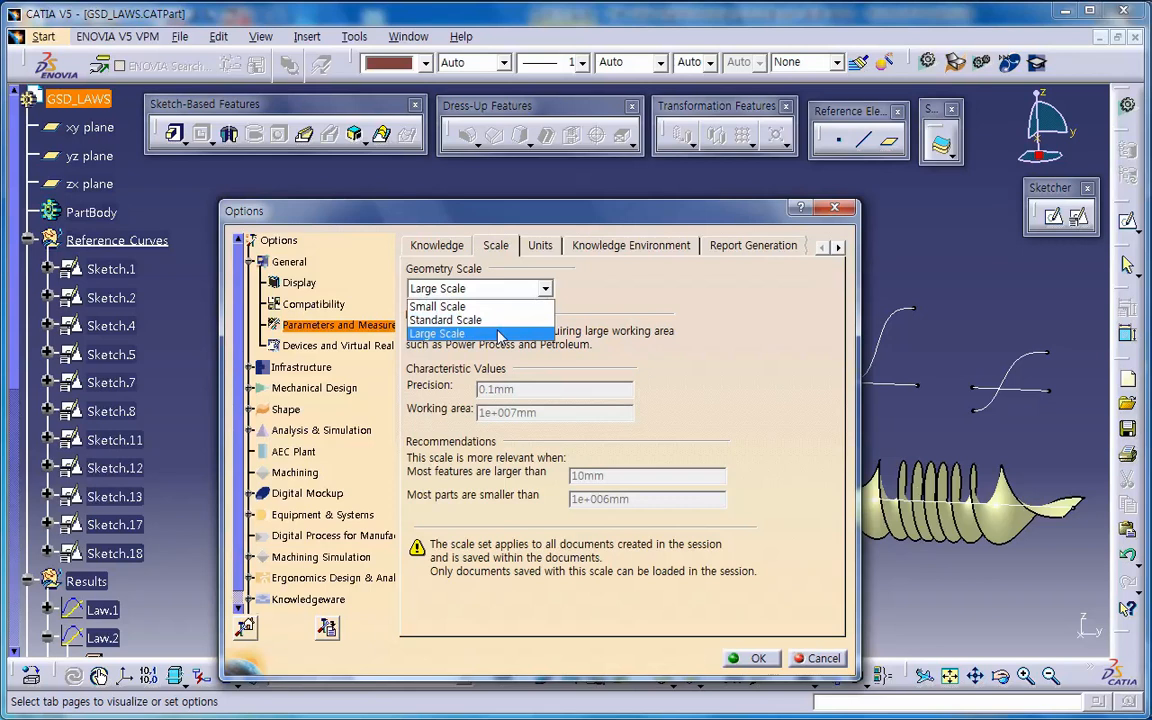
pyautogui.click(490, 320)
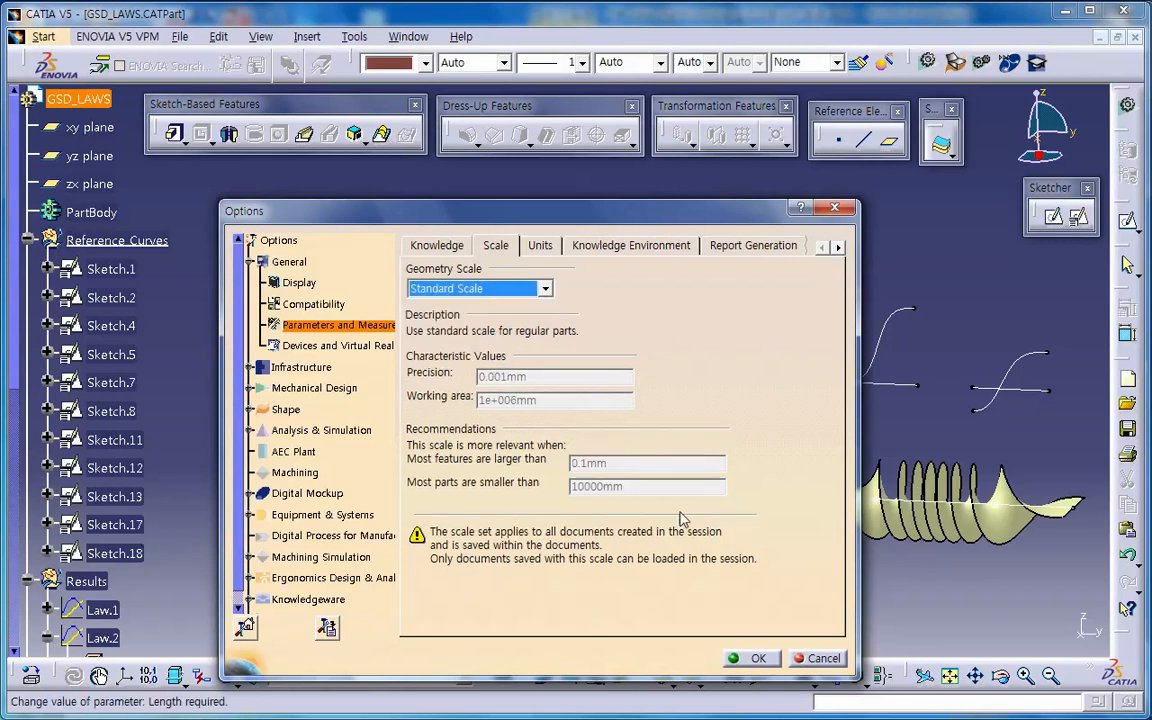
pyautogui.click(815, 659)
# Switch to the Generative Shape Design workbench
pyautogui.moveTo(616, 400)
pyautogui.mouseDown(button='middle')
pyautogui.moveTo(712, 397)
pyautogui.moveTo(610, 430)
pyautogui.moveTo(600, 420)
pyautogui.mouseUp(button='middle')
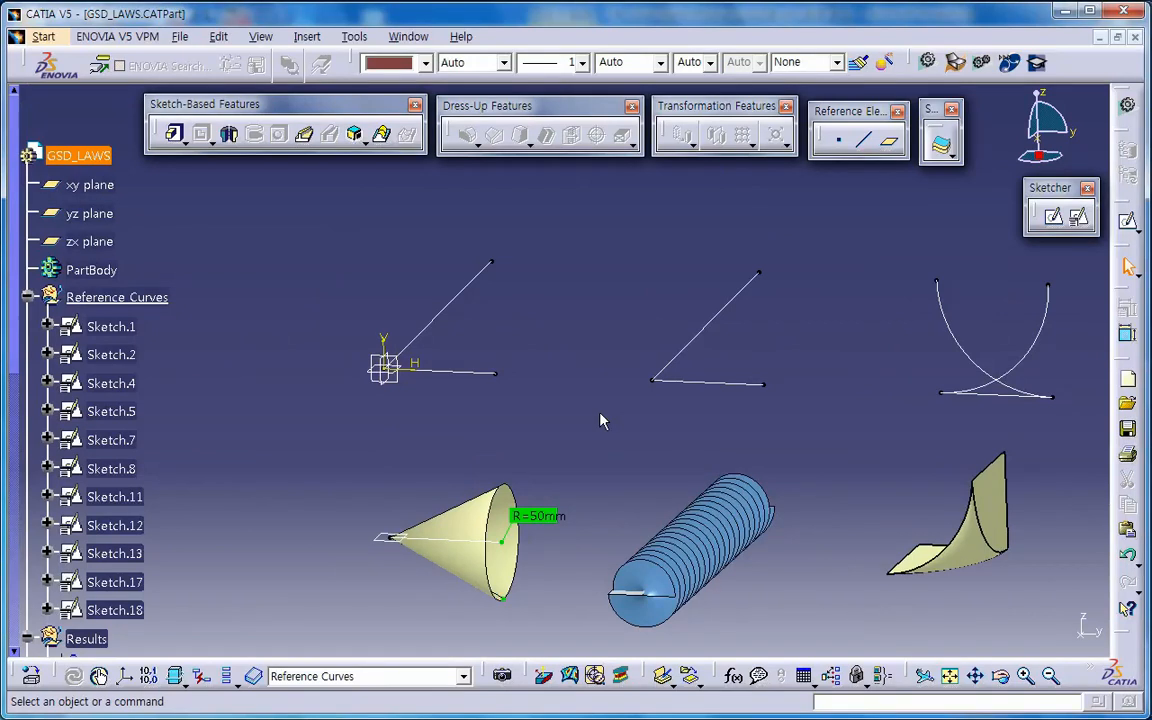
pyautogui.moveTo(619, 442); pyautogui.dragTo(592, 434, button='middle')
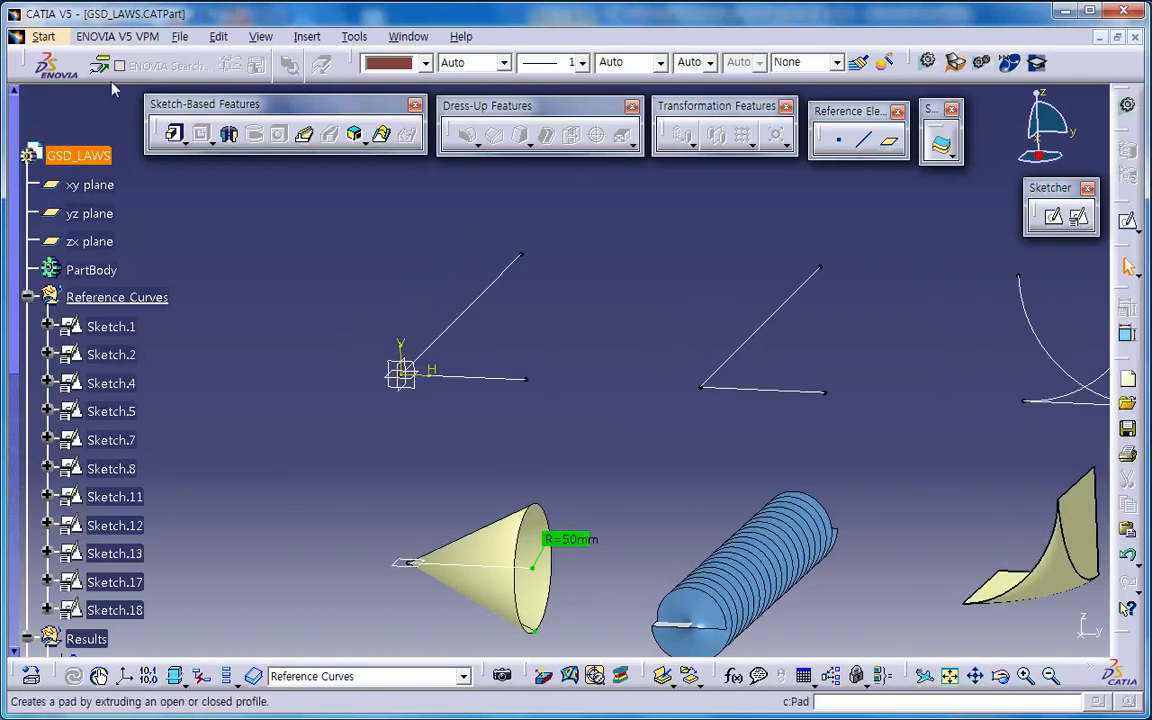
pyautogui.click(50, 38)
pyautogui.moveTo(237, 220)
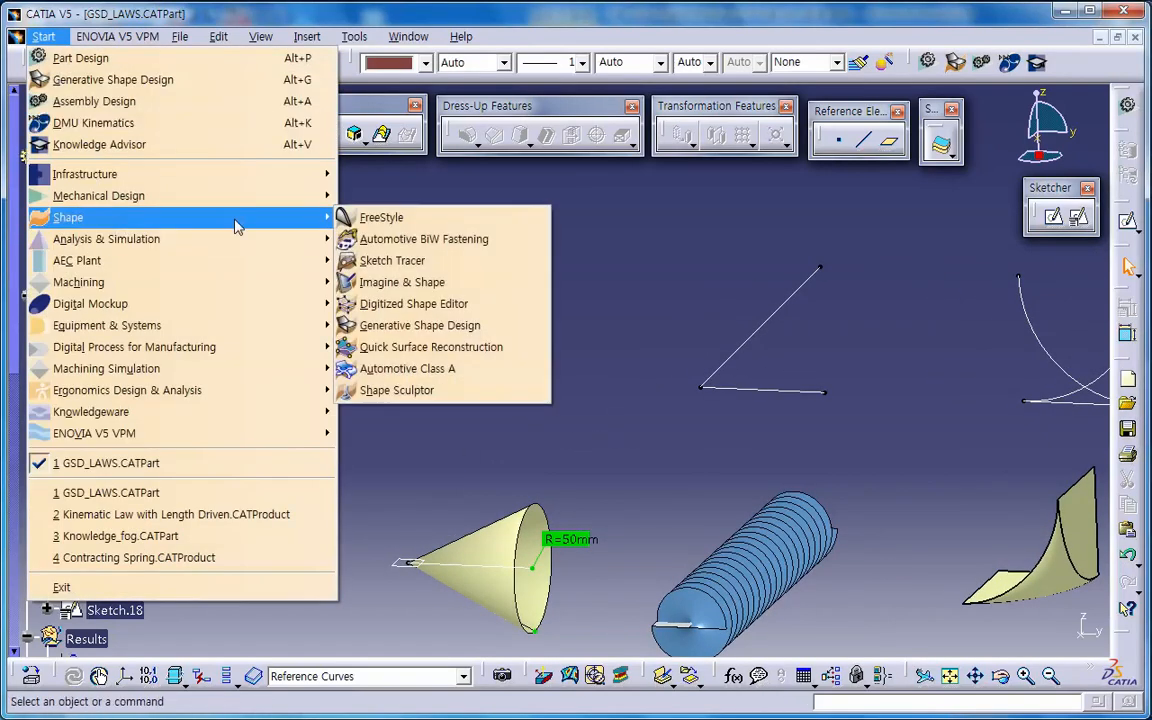
pyautogui.click(453, 330)
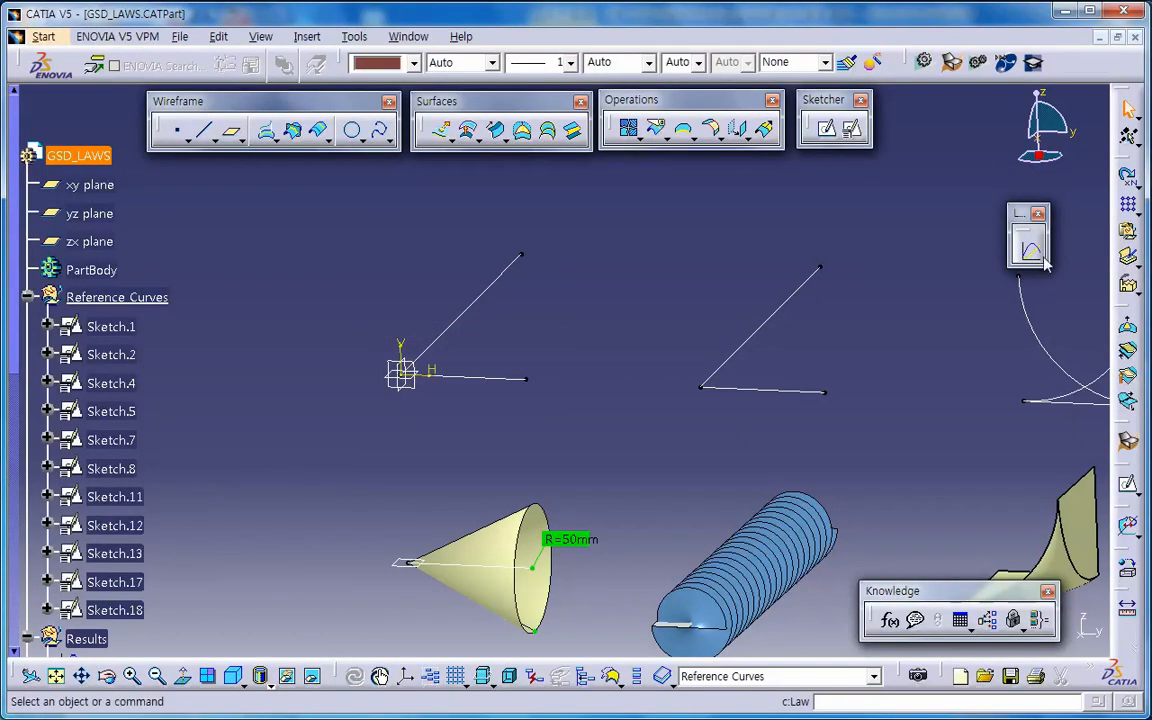
# Close the GSD_LAWS part and create a new part named GSD_Law_Test
pyautogui.click(1133, 38)
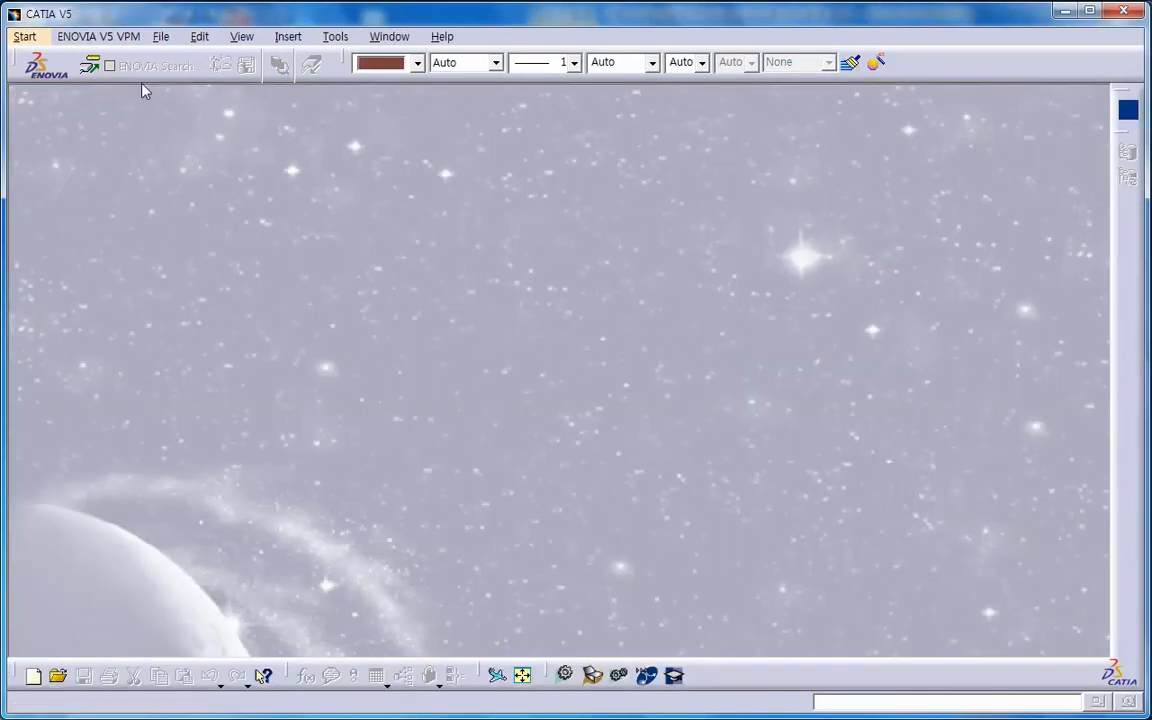
pyautogui.click(160, 36)
pyautogui.click(178, 57)
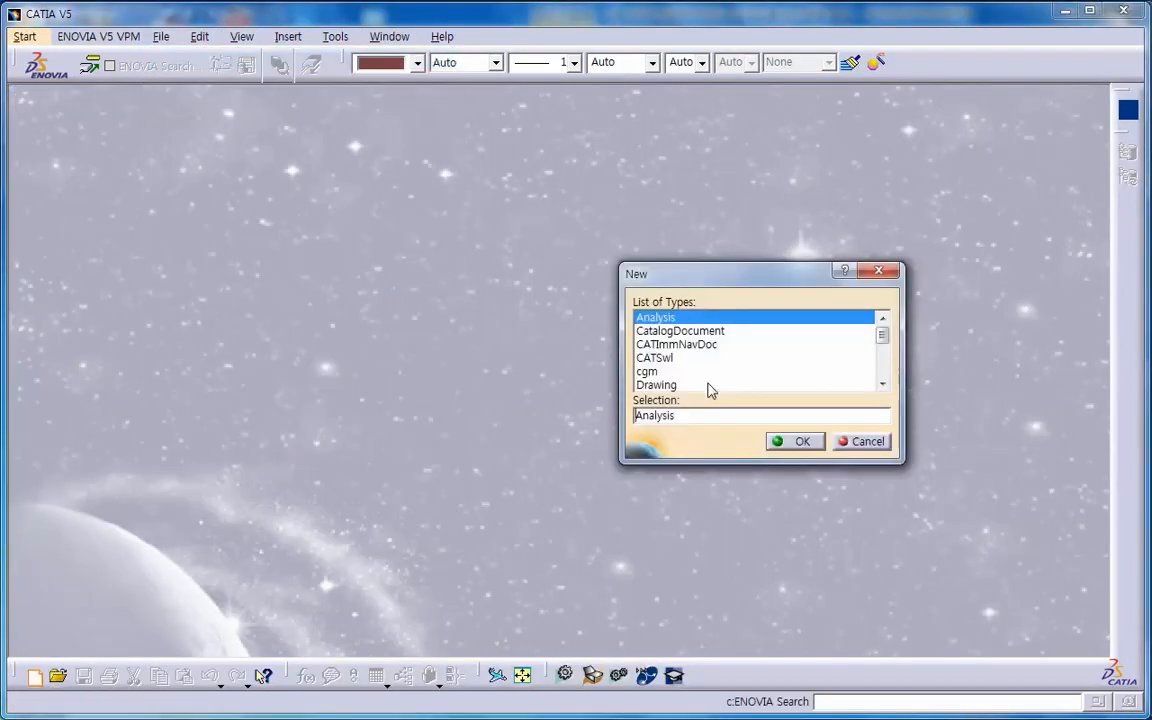
pyautogui.scroll(-3, 709, 390)
pyautogui.click(660, 317)
pyautogui.click(795, 442)
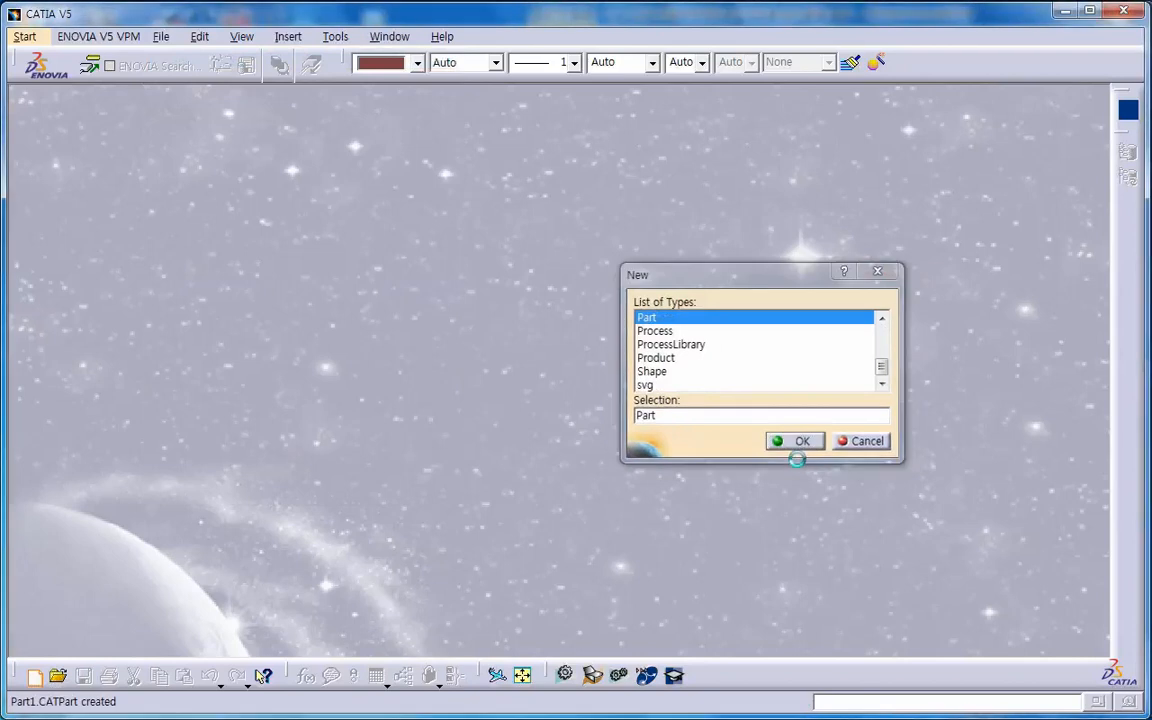
pyautogui.write('GSD_Law_Test')
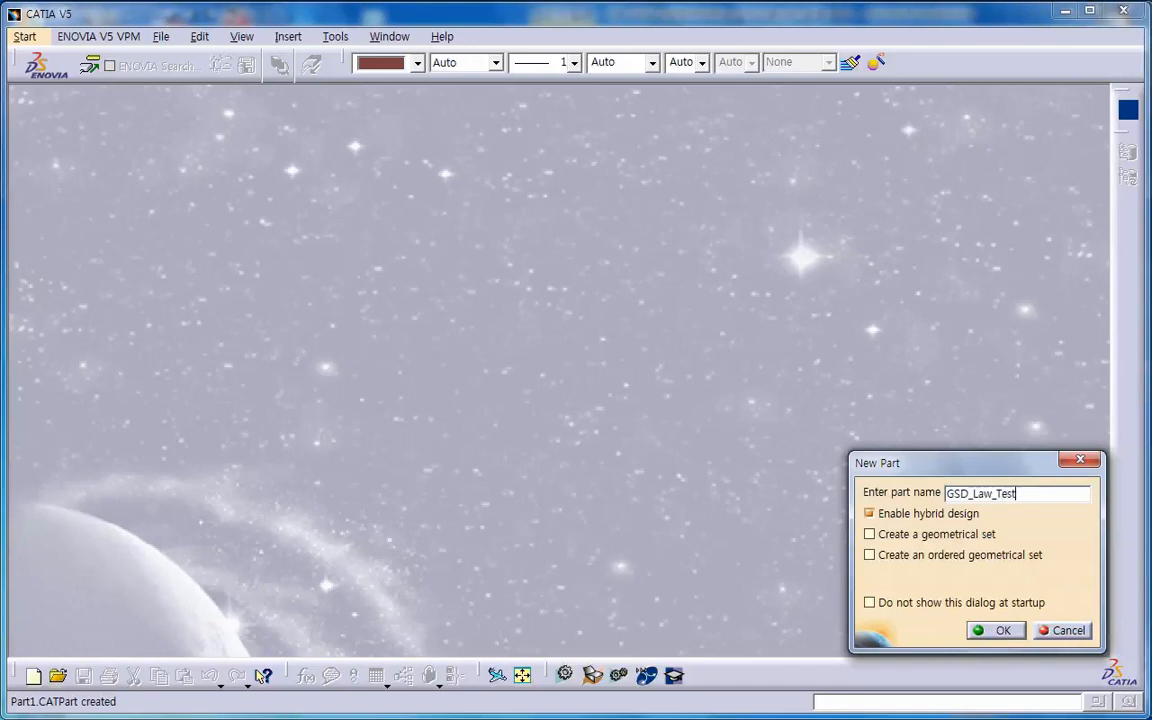
pyautogui.press('Return')
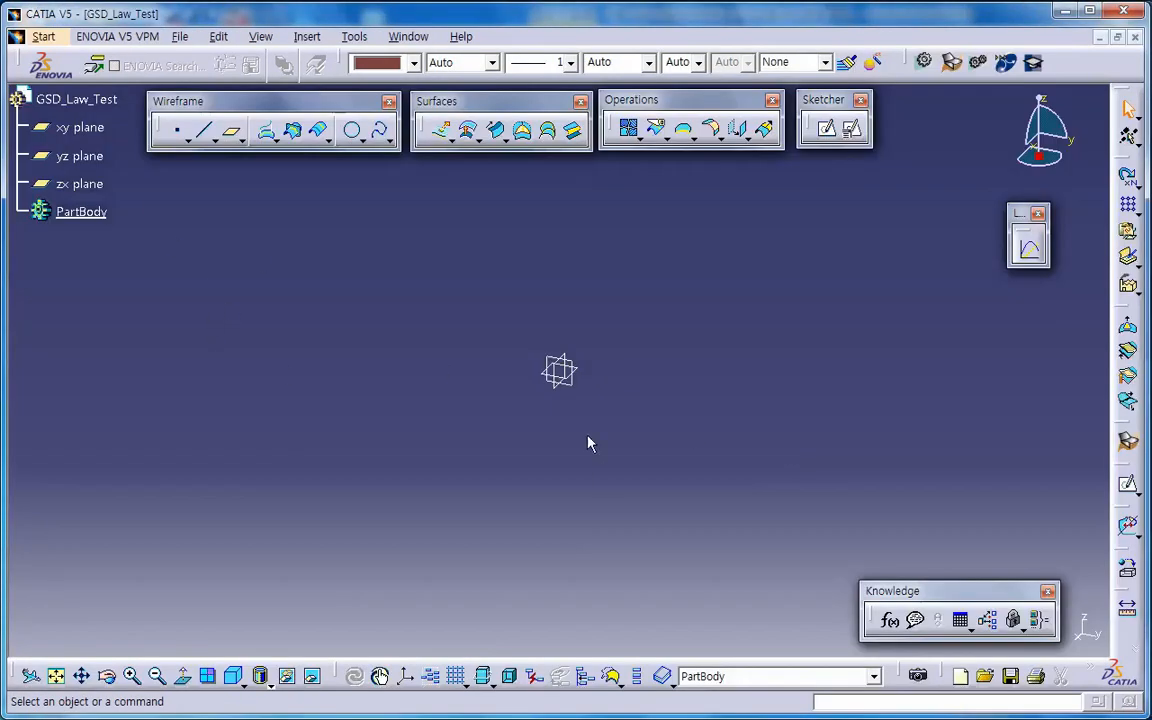
# Create a coordinate point at the origin with X, Y and Z at 0 mm
pyautogui.moveTo(589, 442); pyautogui.dragTo(472, 390, button='middle')
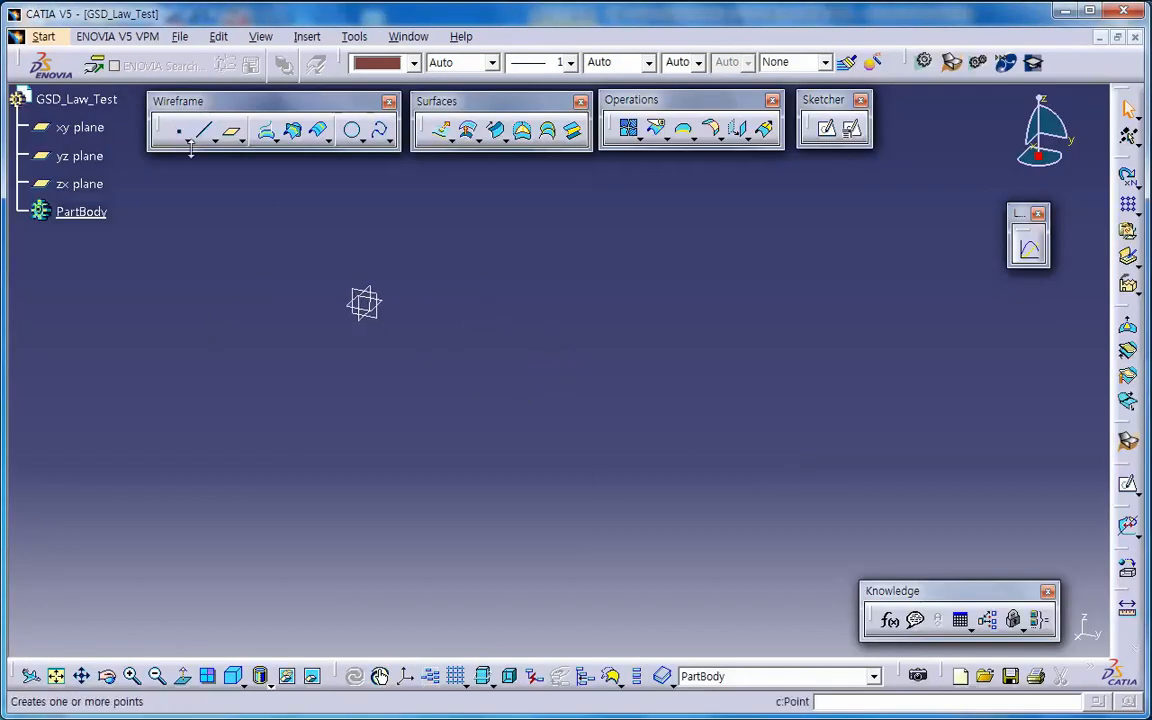
pyautogui.click(176, 131)
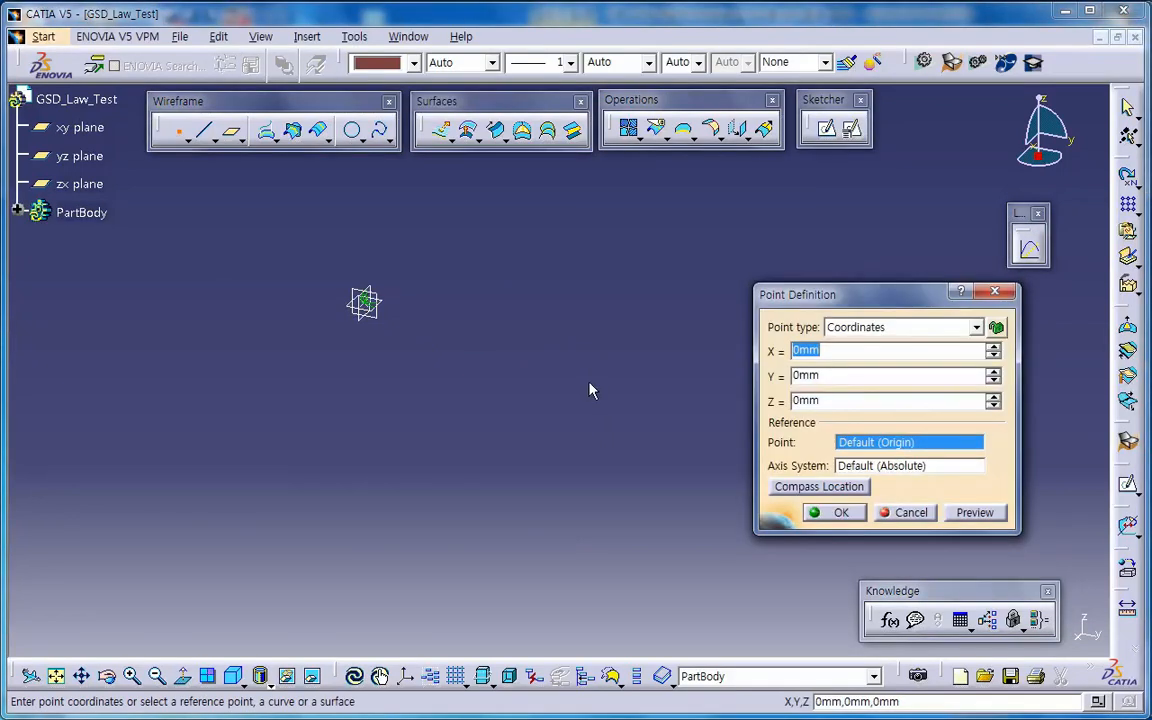
pyautogui.press('Escape')
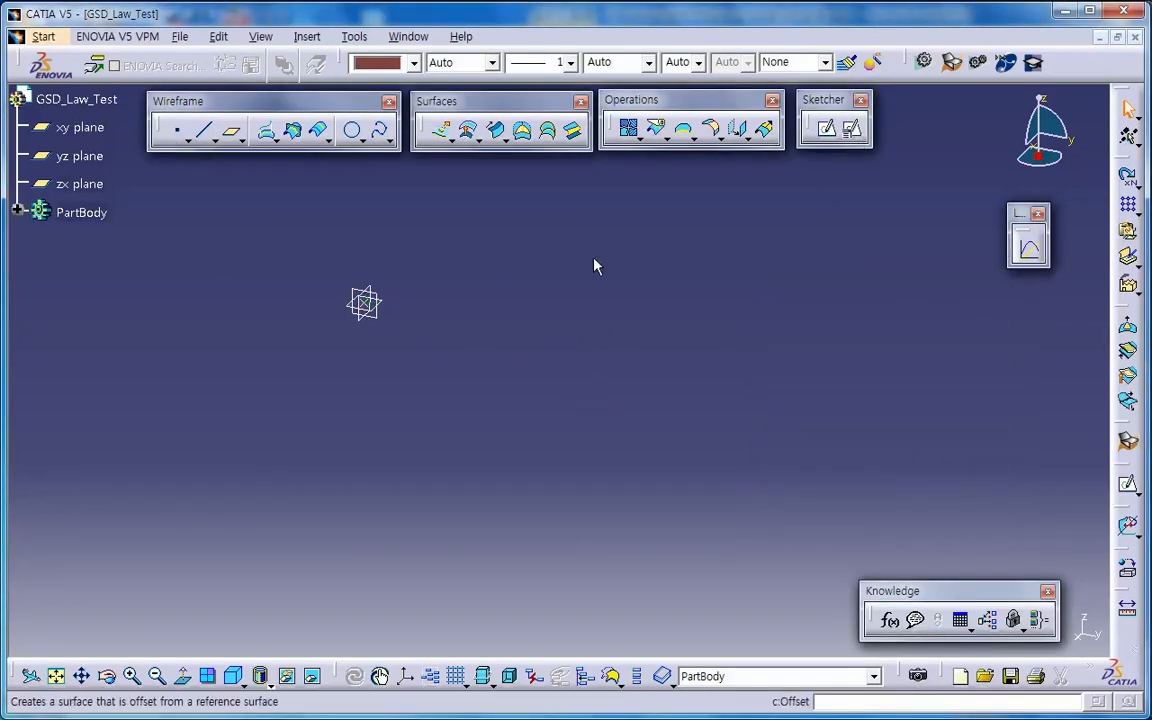
# Create a Point-Direction line from the origin point, using the zx plane as direction, with its end at 150 mm
pyautogui.click(203, 131)
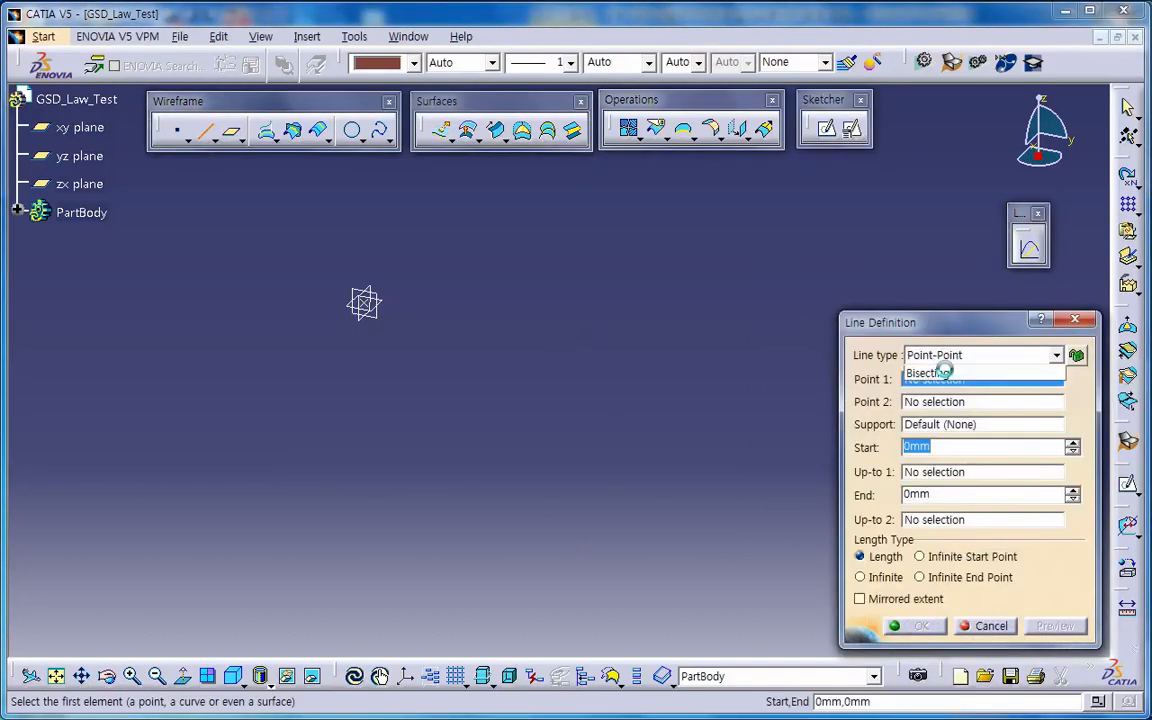
pyautogui.click(944, 356)
pyautogui.click(945, 386)
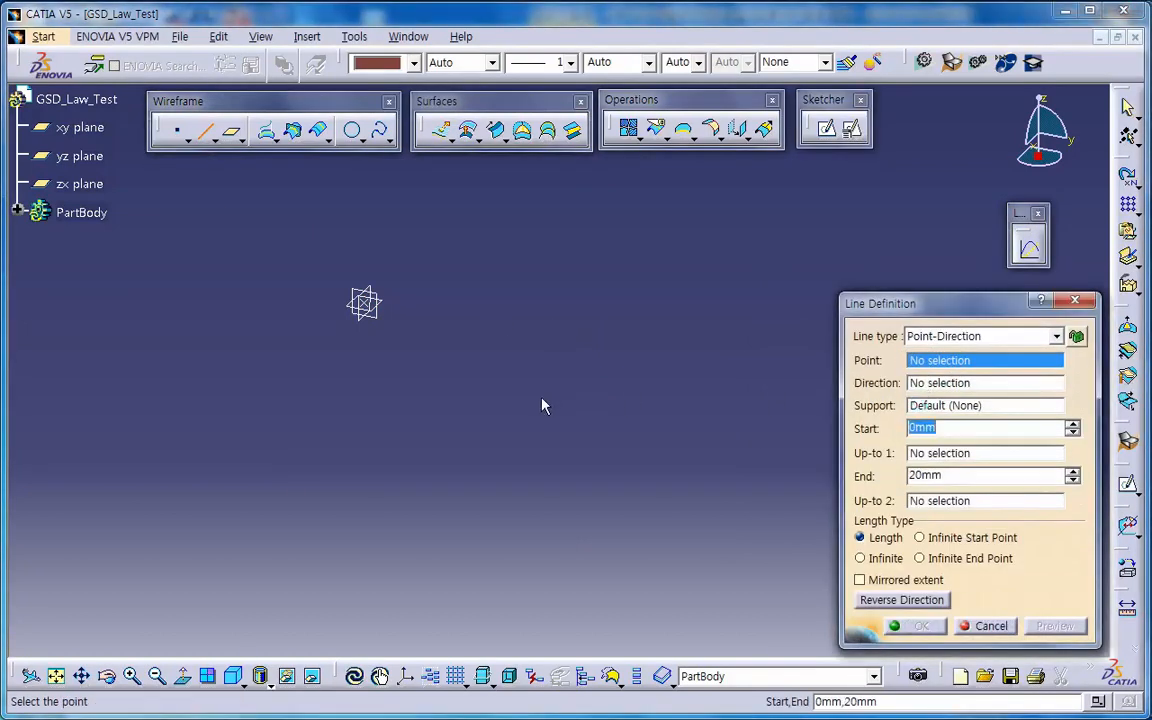
pyautogui.click(366, 303)
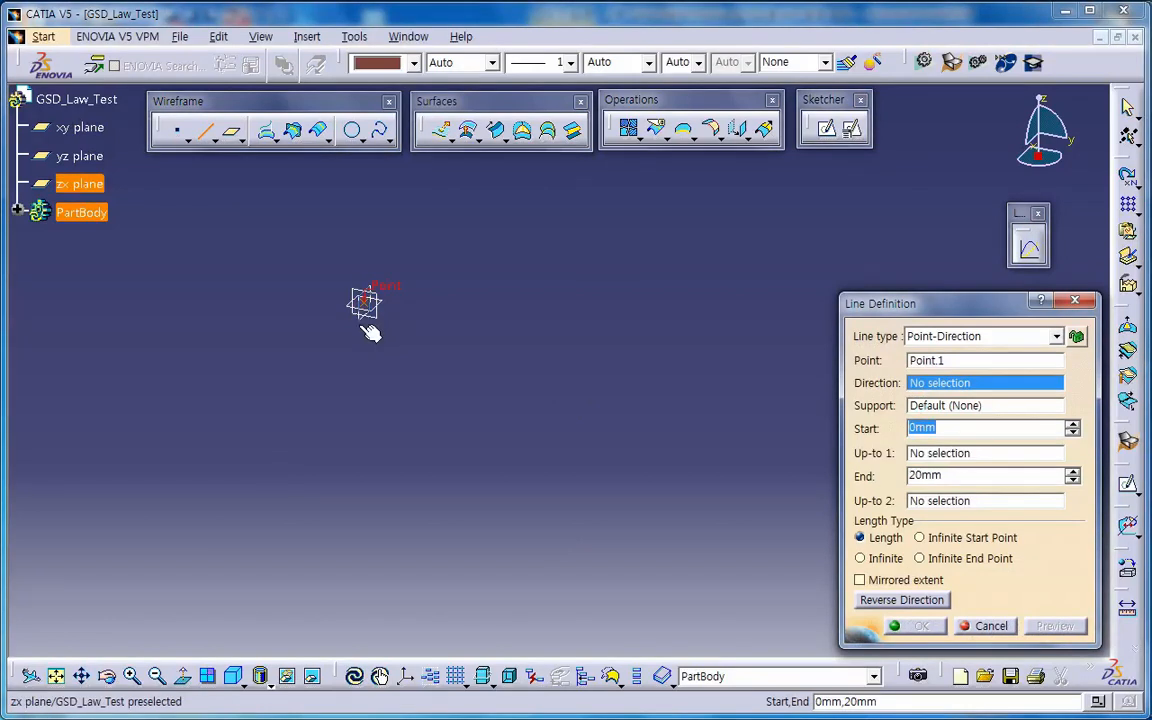
pyautogui.click(370, 333)
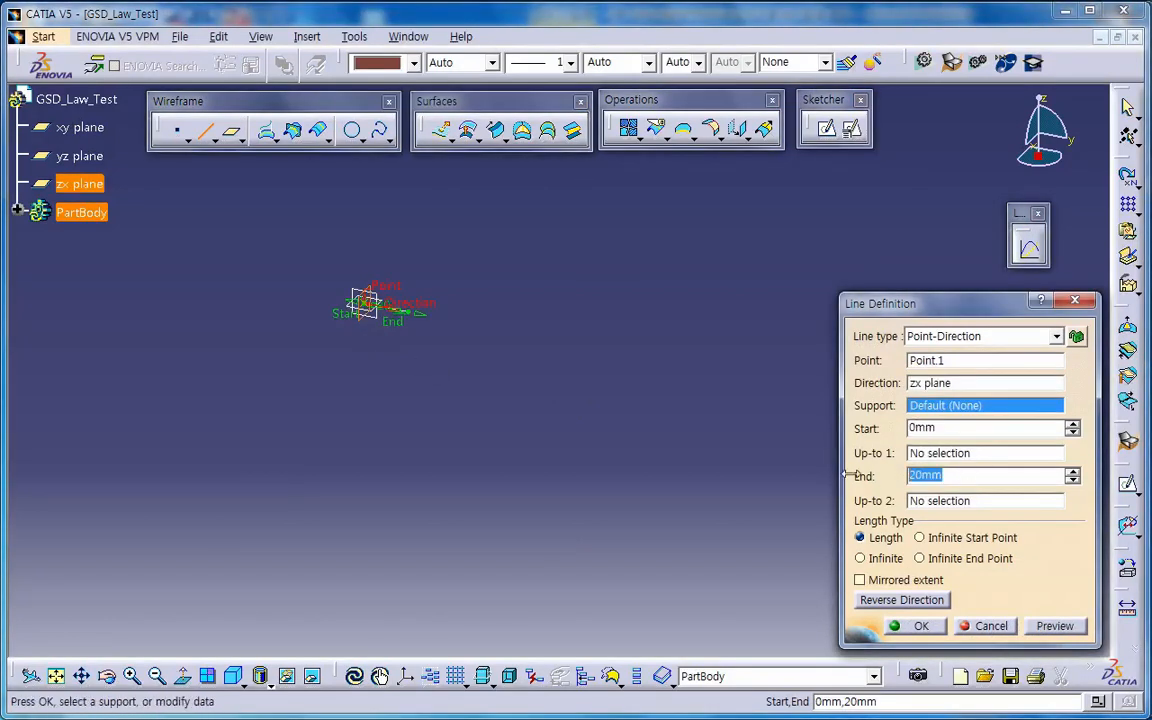
pyautogui.write('150')
pyautogui.press('Return')
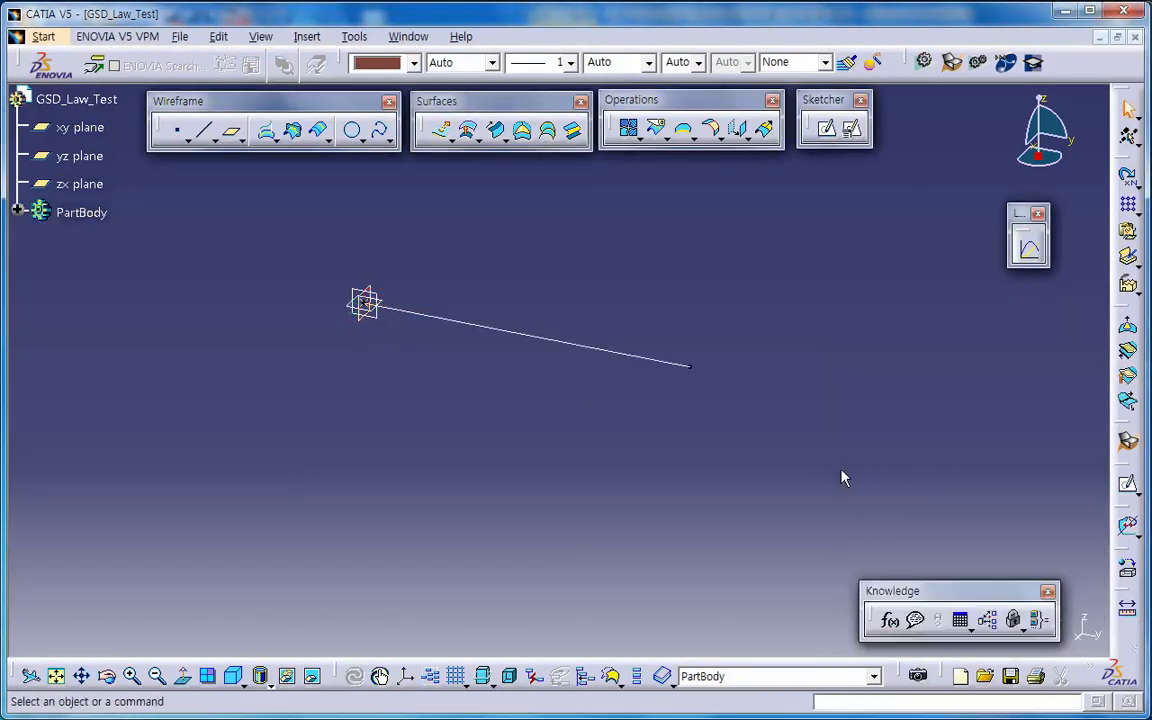
# Create a circular swept surface of the Center and radius subtype along the line, with a 20 mm radius
pyautogui.moveTo(842, 478); pyautogui.dragTo(594, 471, button='middle')
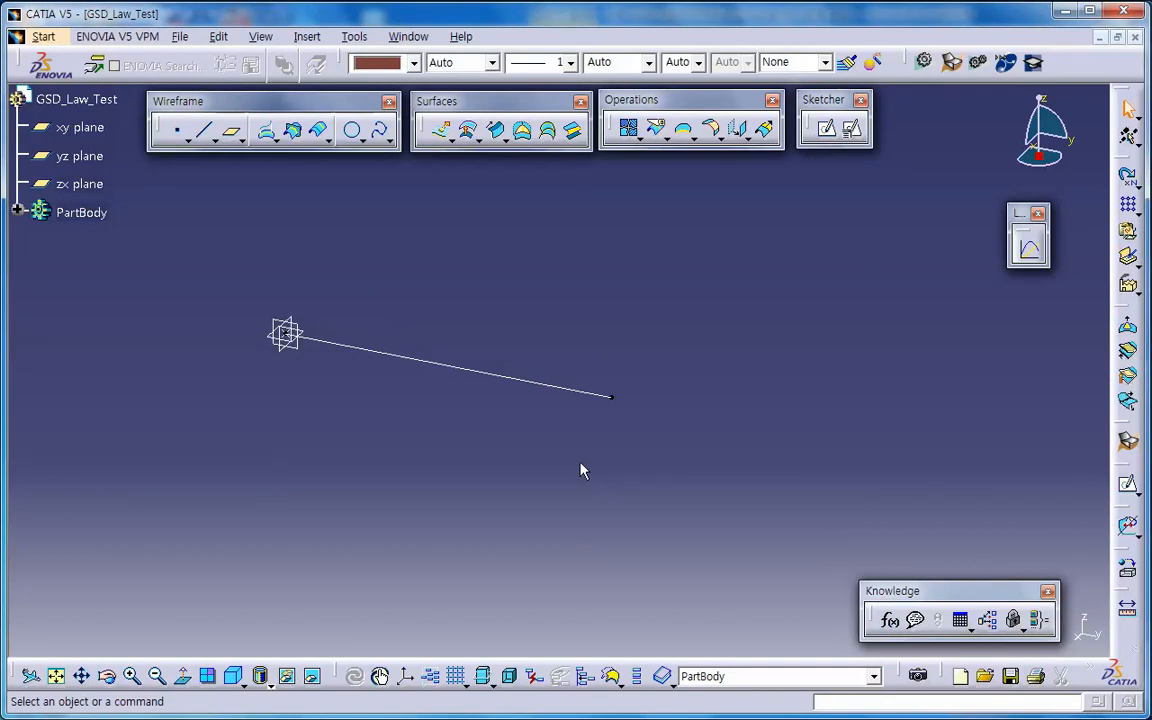
pyautogui.click(497, 130)
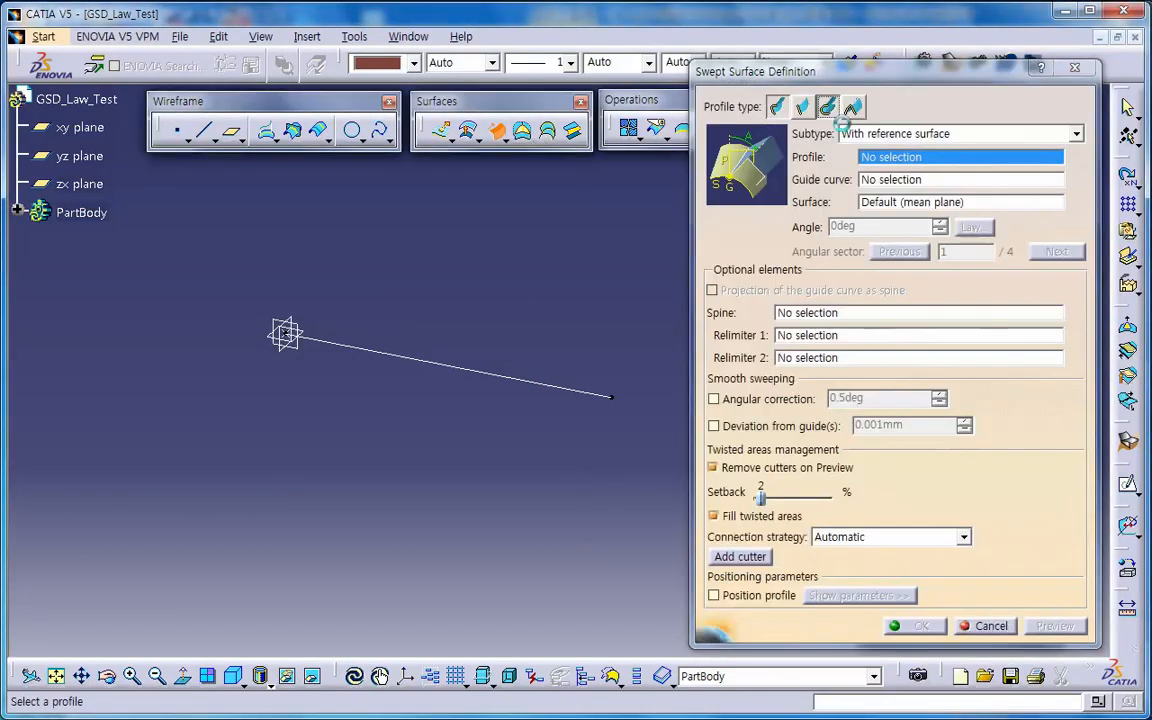
pyautogui.click(849, 103)
pyautogui.click(935, 217)
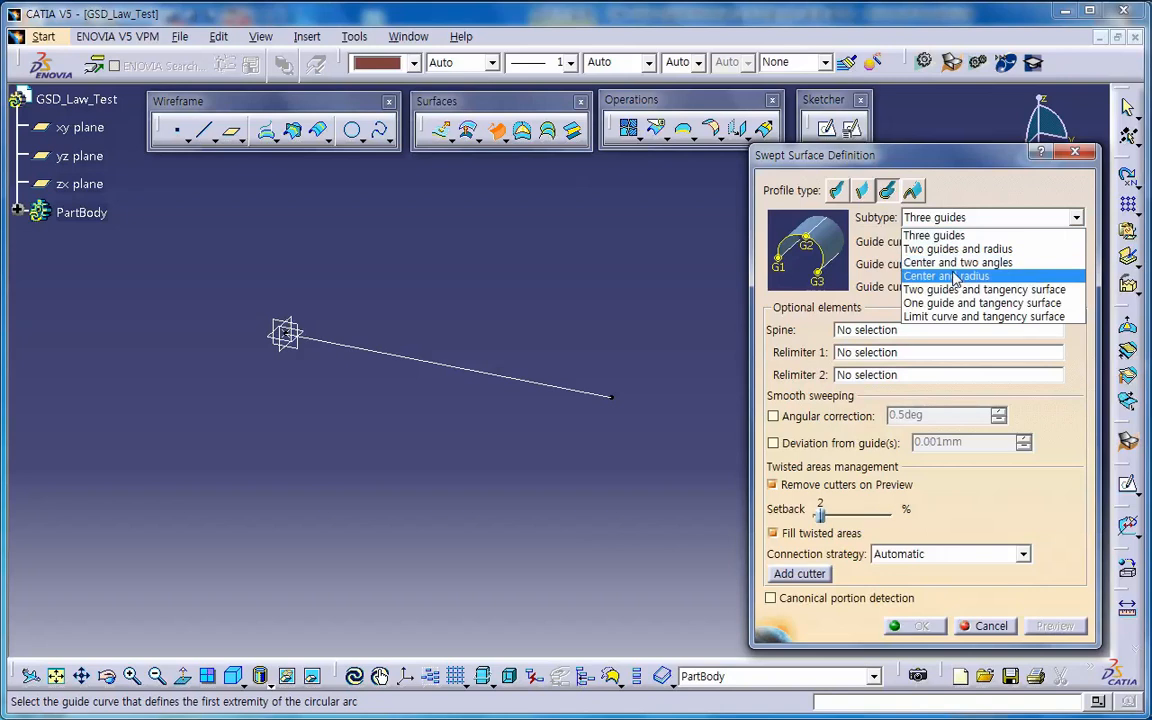
pyautogui.click(955, 270)
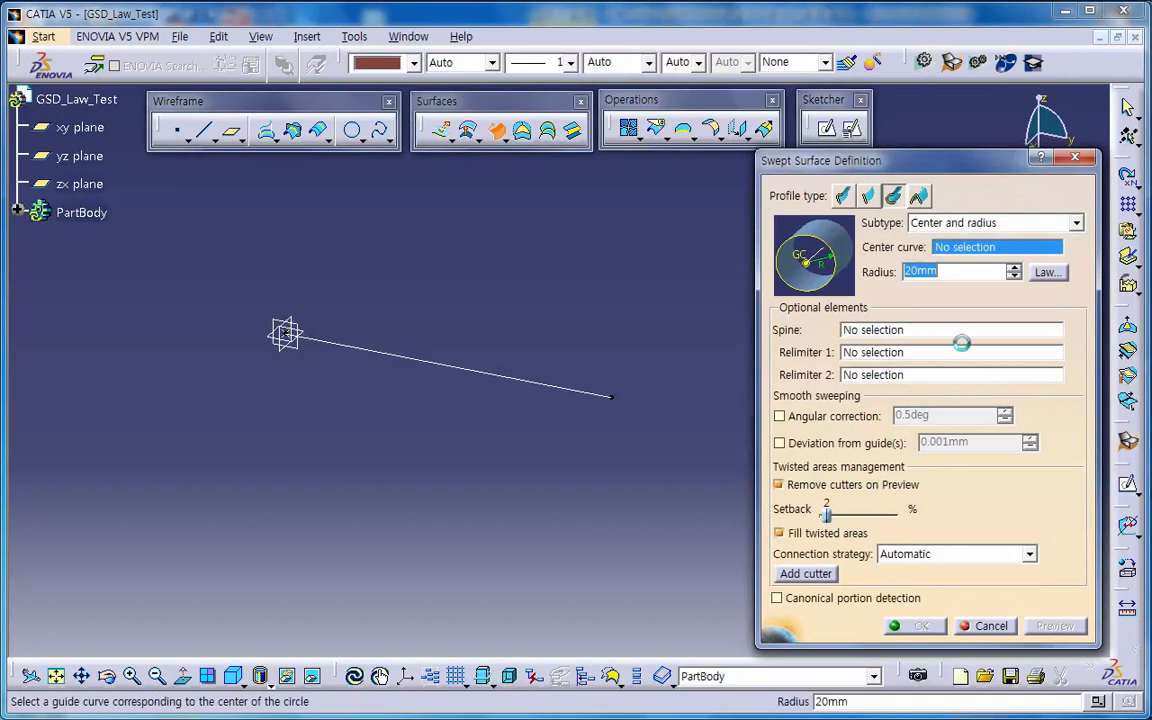
pyautogui.click(585, 393)
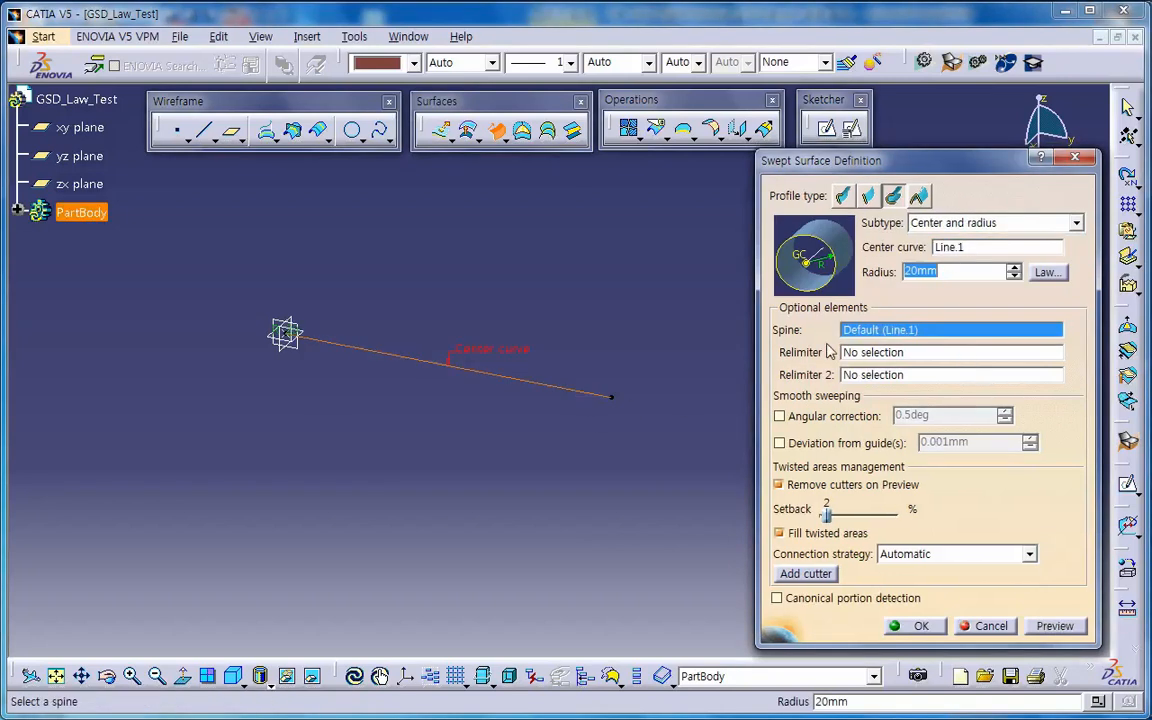
pyautogui.click(1042, 630)
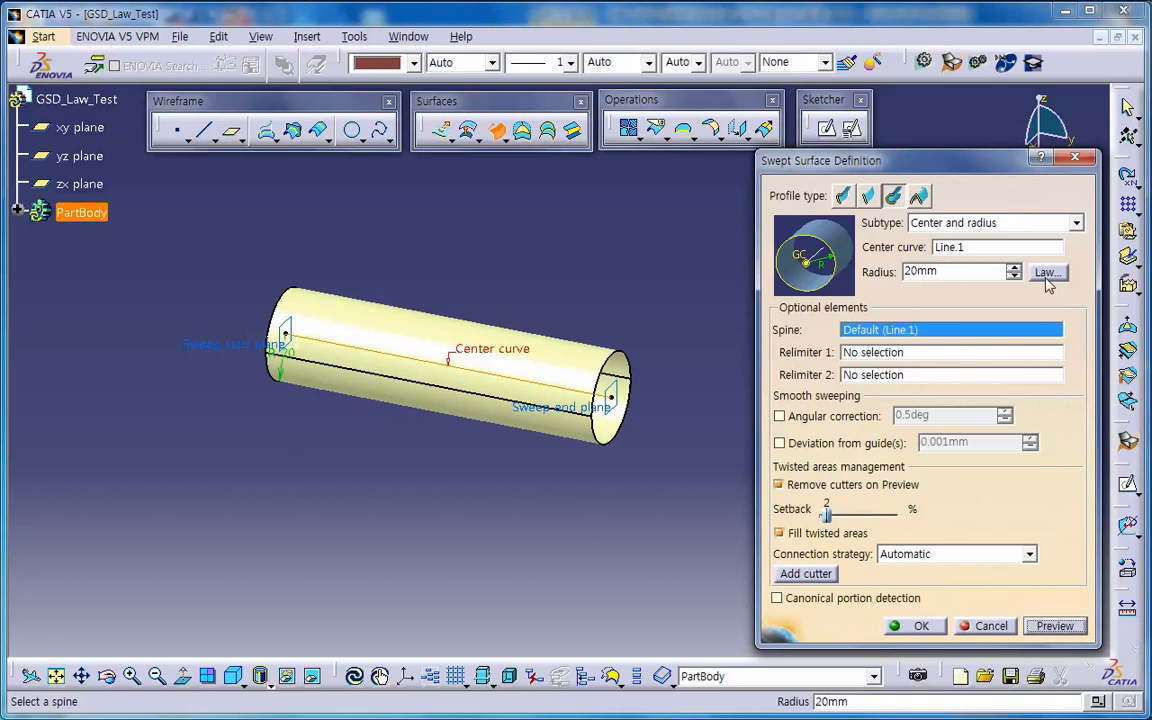
pyautogui.click(919, 625)
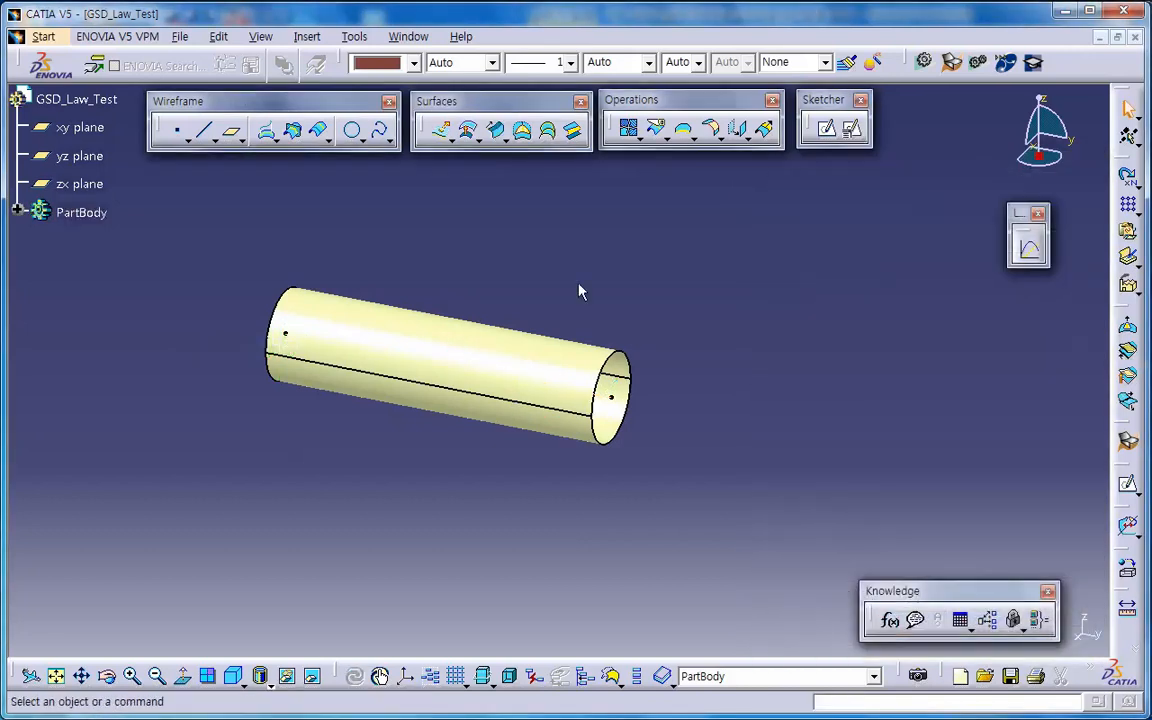
# Examine the four swept surface profile types and the Parallel Curve definition for parameters that accept a law
pyautogui.click(497, 130)
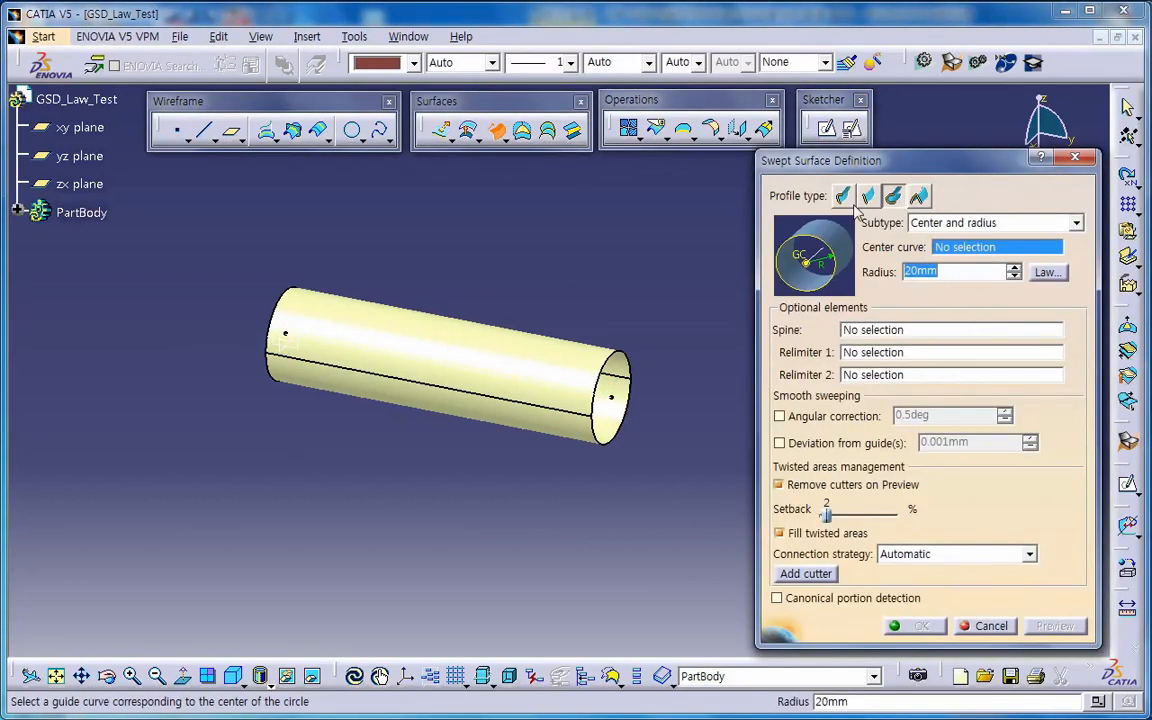
pyautogui.click(843, 196)
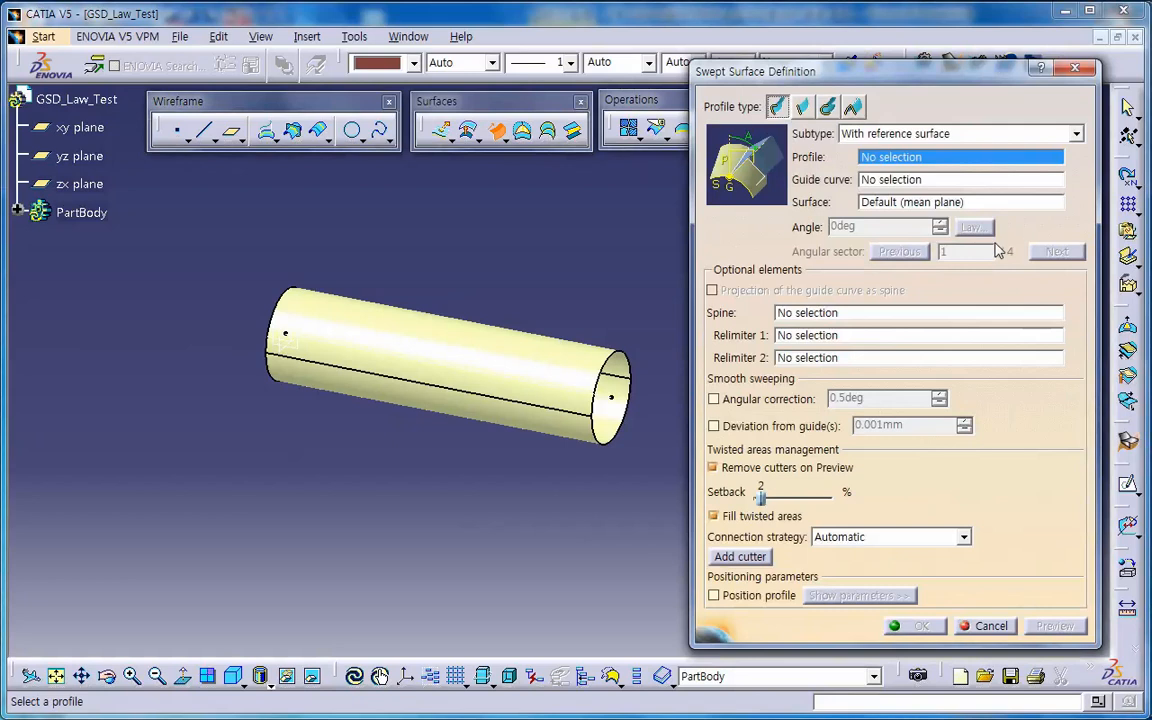
pyautogui.click(802, 106)
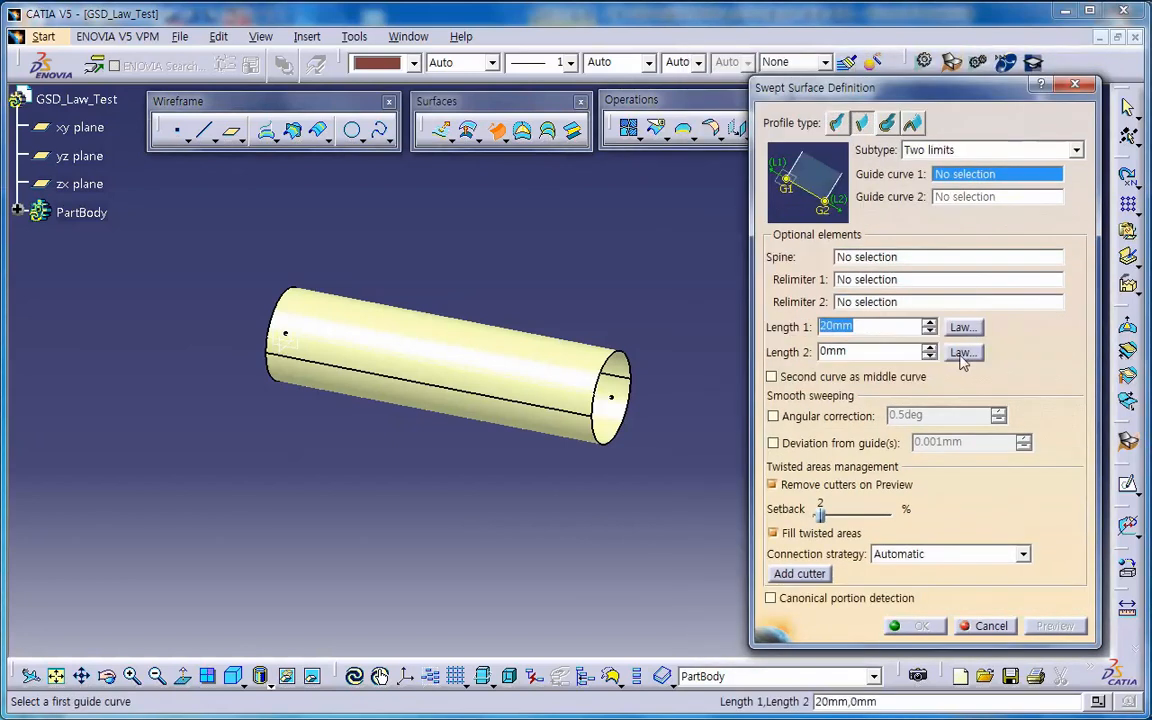
pyautogui.click(886, 122)
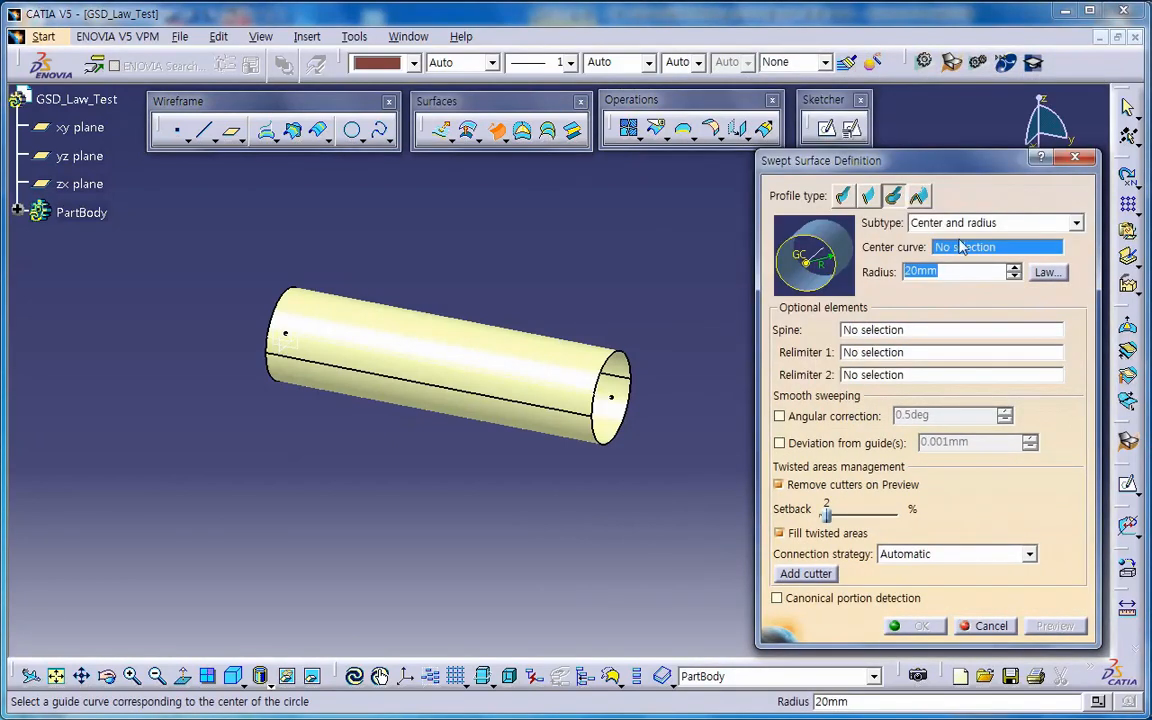
pyautogui.click(918, 196)
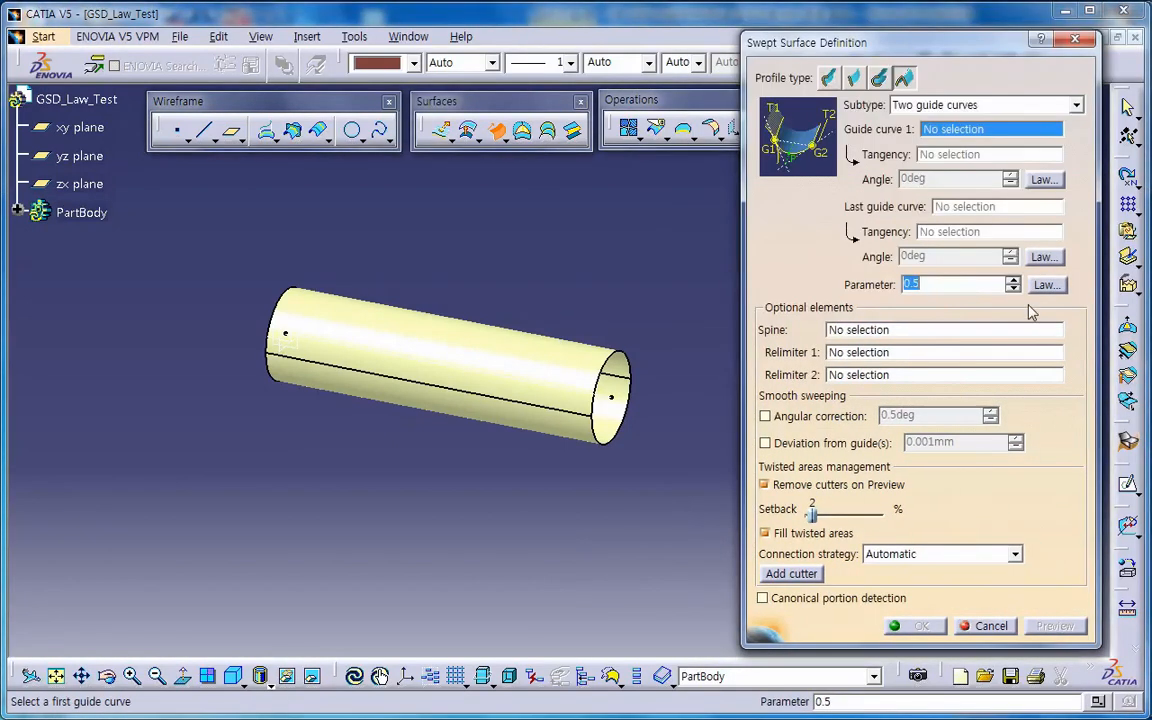
pyautogui.click(988, 626)
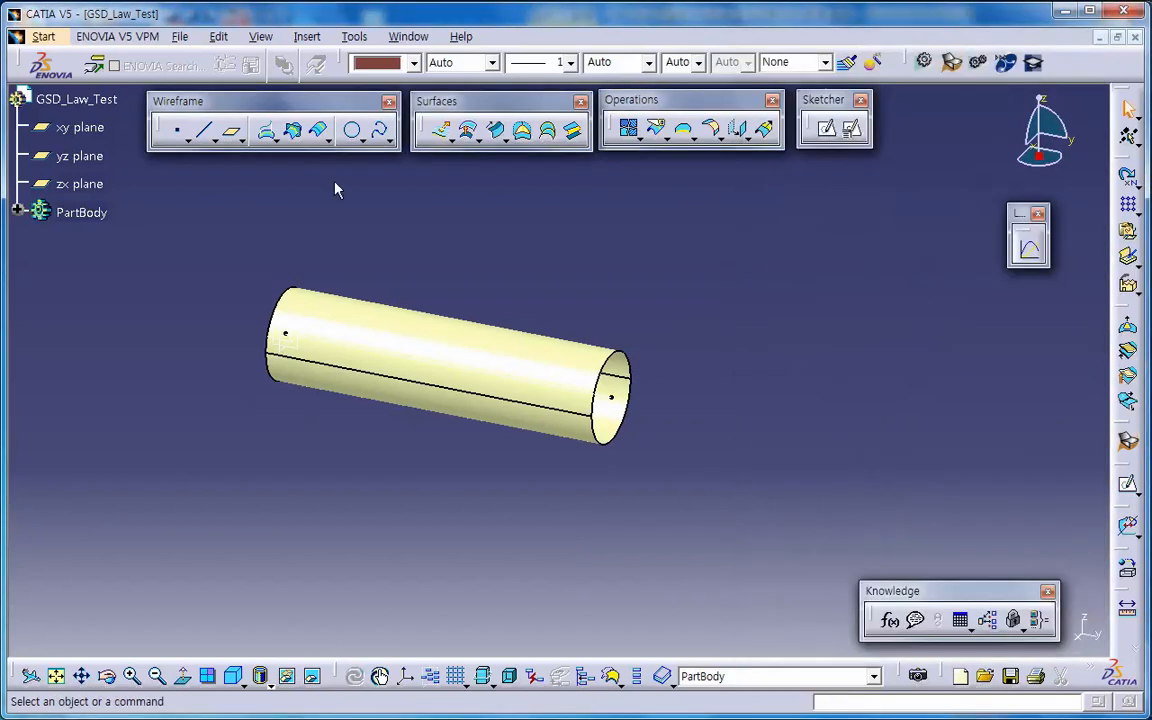
pyautogui.click(318, 130)
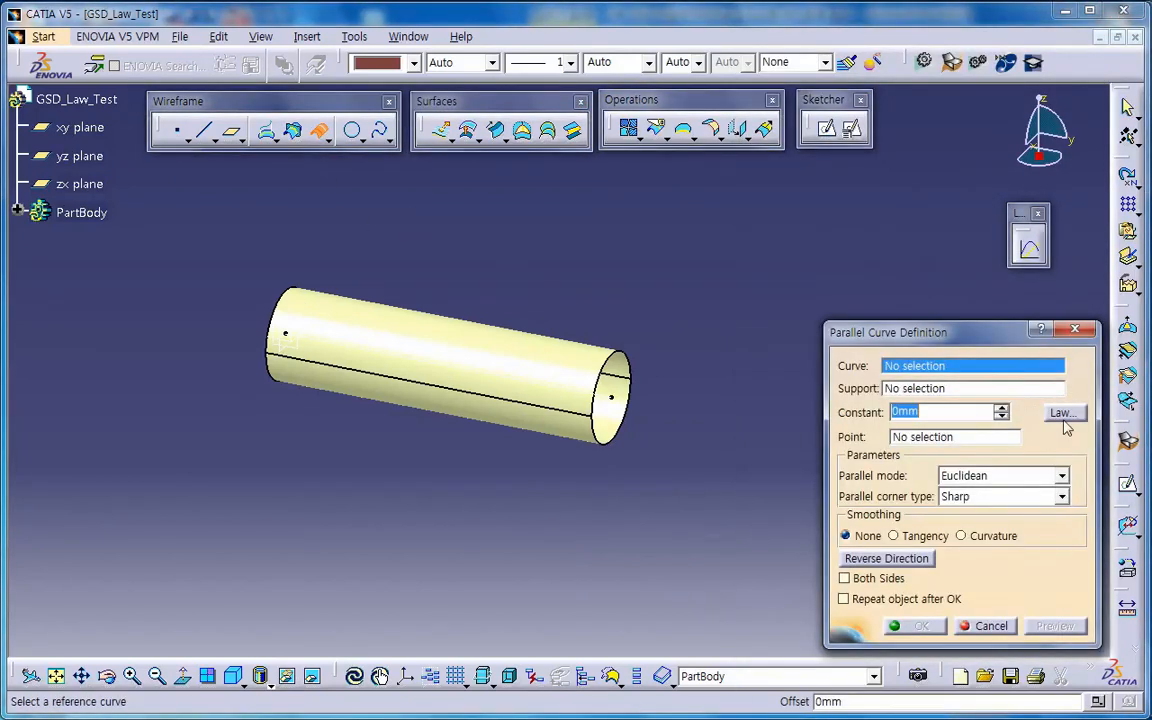
pyautogui.click(988, 626)
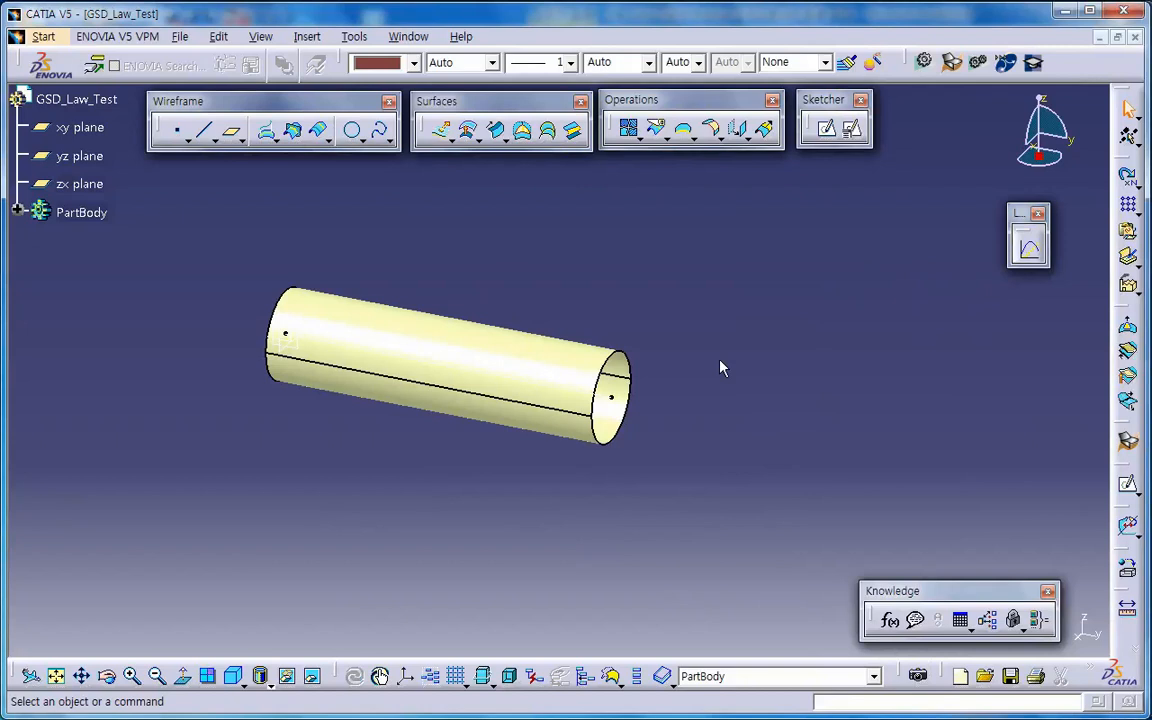
# Open the radius law of the existing circular sweep and compare its Constant, Linear and S type graphs
pyautogui.click(18, 212)
pyautogui.doubleClick(98, 297)
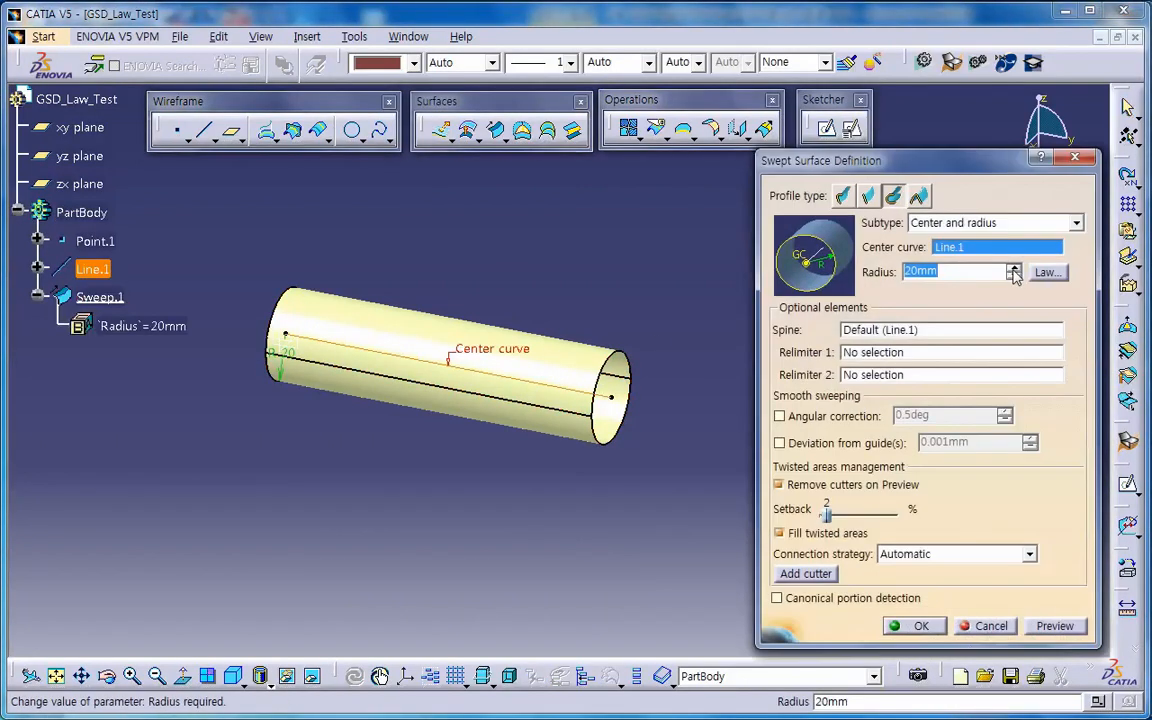
pyautogui.click(1047, 272)
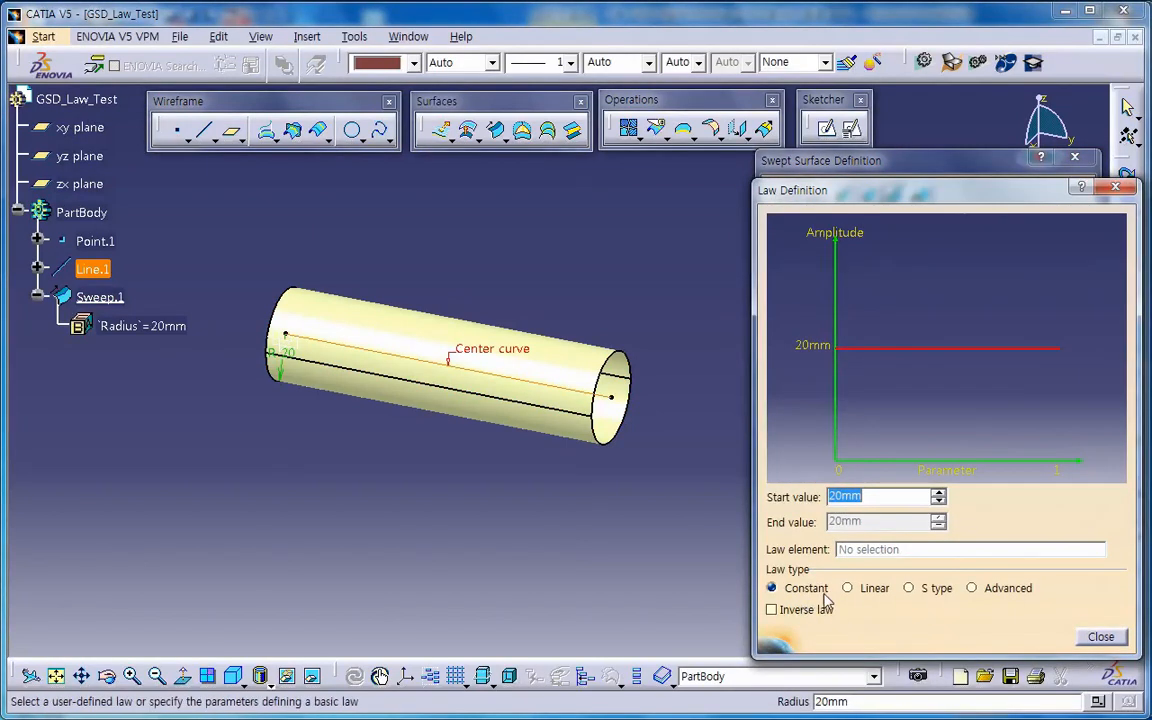
pyautogui.click(861, 591)
pyautogui.click(914, 589)
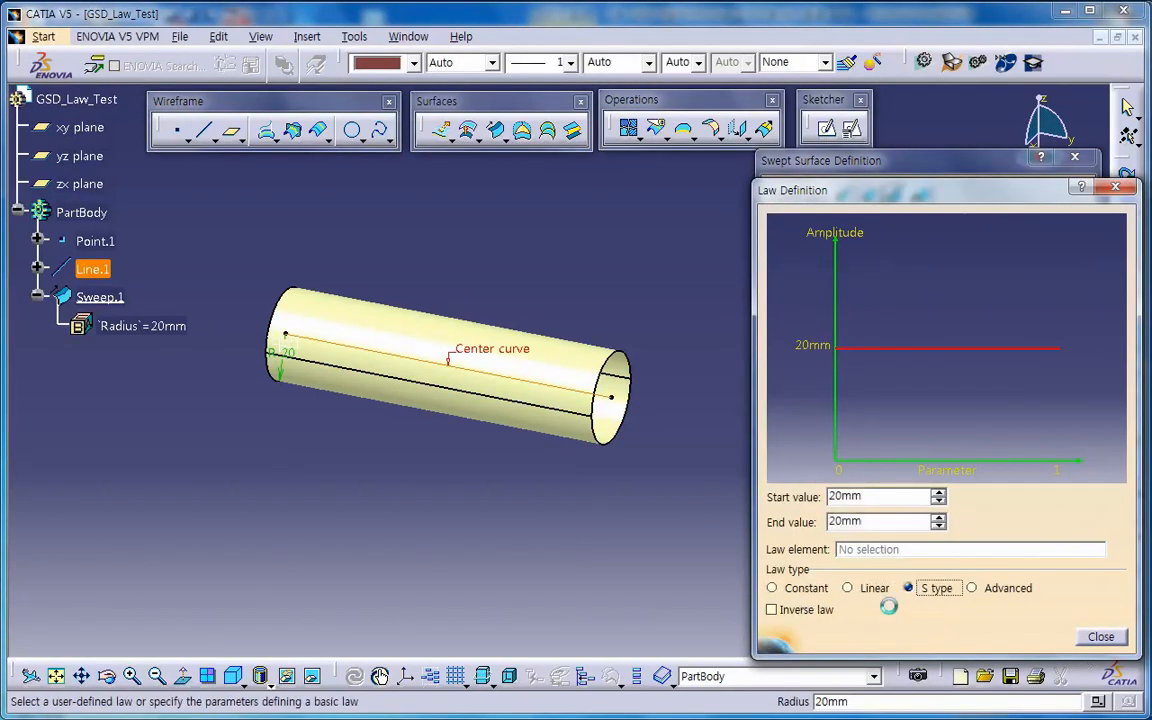
pyautogui.click(811, 592)
pyautogui.click(858, 590)
pyautogui.click(921, 591)
pyautogui.click(806, 590)
pyautogui.doubleClick(872, 497)
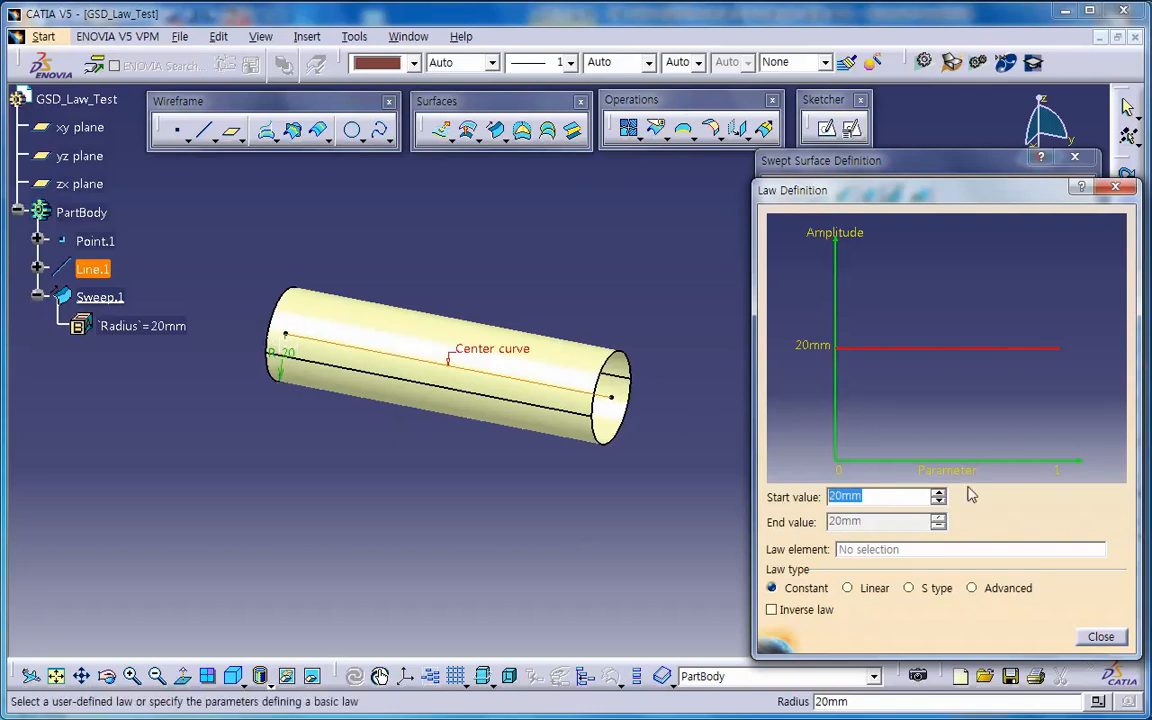
# Apply a Linear law to the sweep radius with a 5 mm start value and preview the surface in a standard side view
pyautogui.click(847, 588)
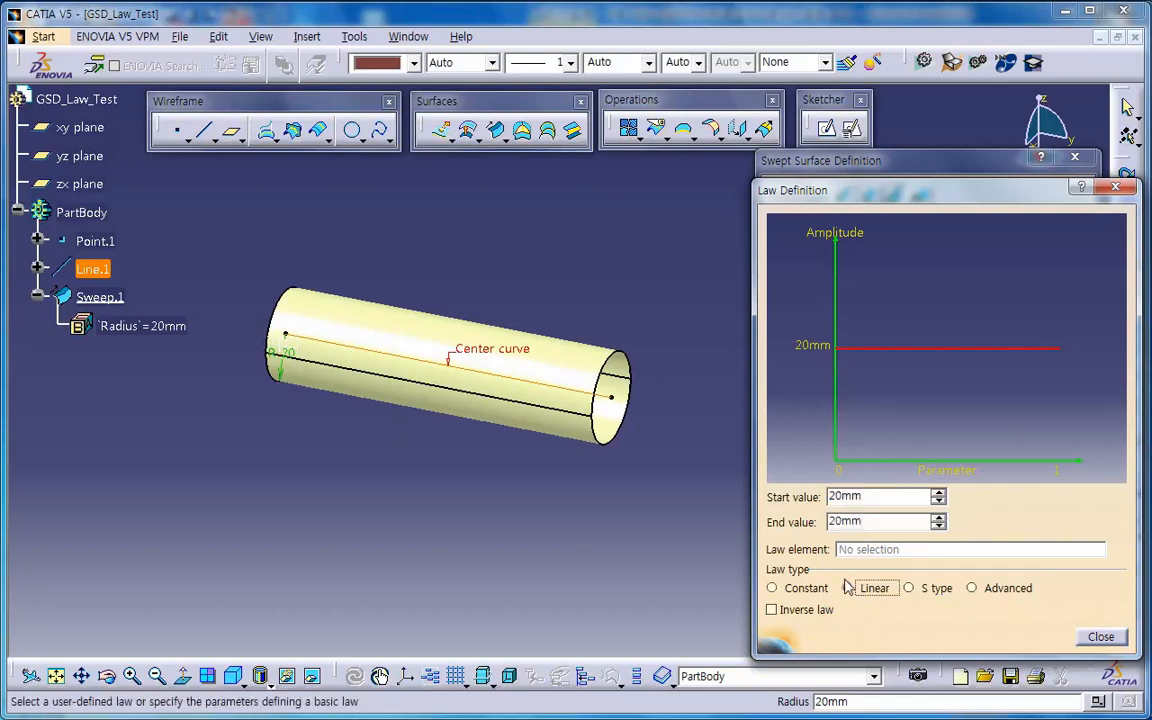
pyautogui.doubleClick(871, 498)
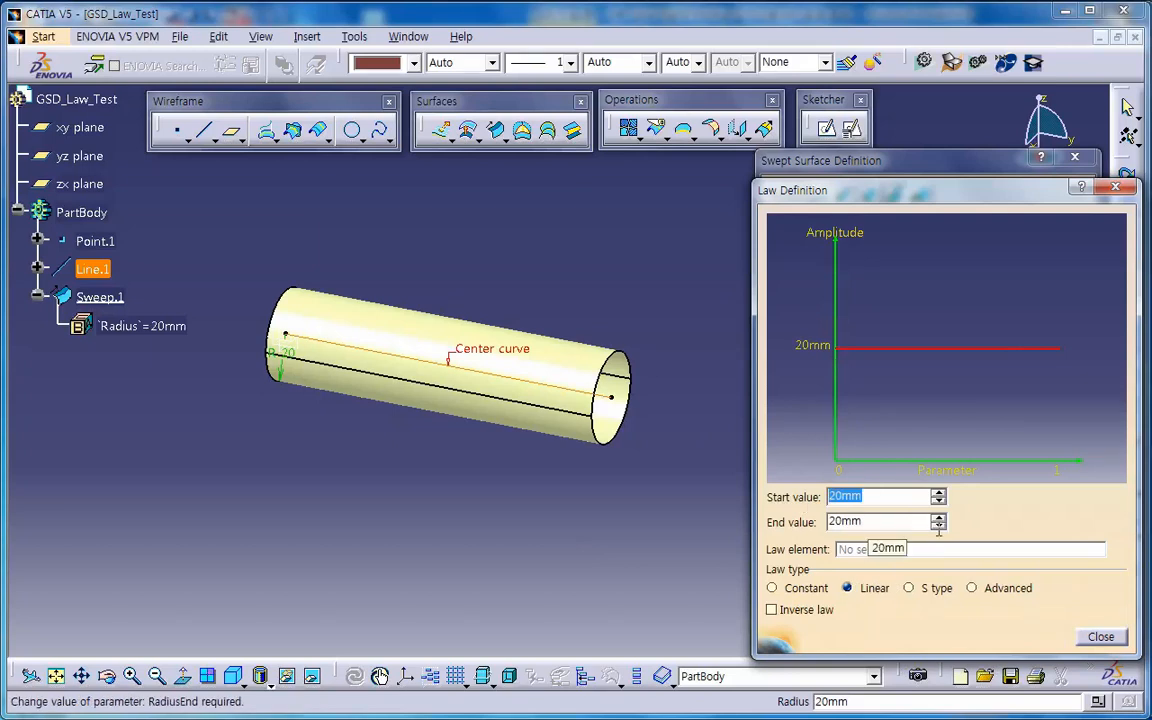
pyautogui.write('5')
pyautogui.press('Tab')
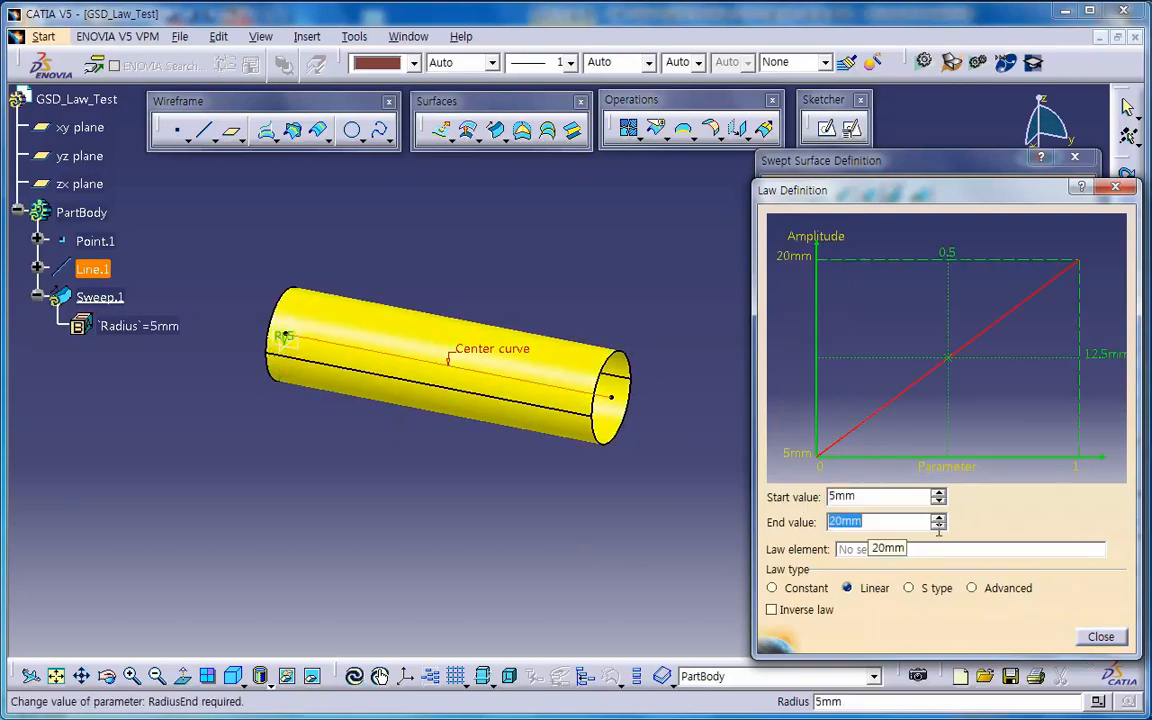
pyautogui.moveTo(951, 370); pyautogui.dragTo(822, 473)
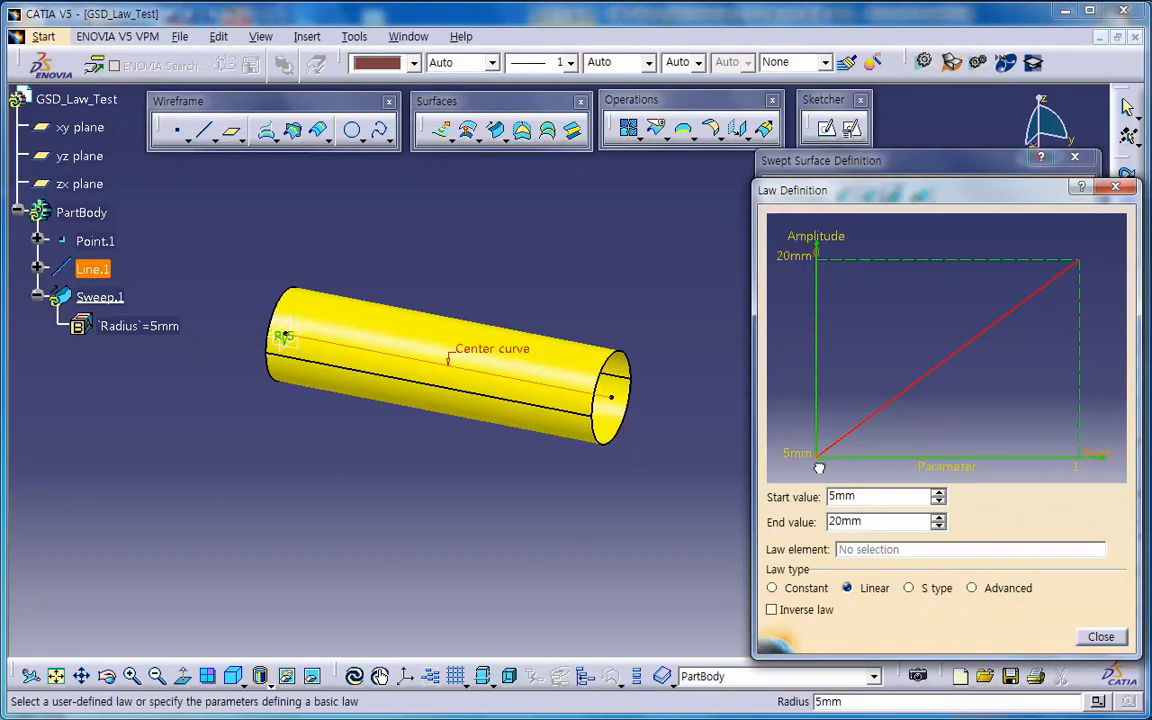
pyautogui.moveTo(863, 498); pyautogui.dragTo(772, 511)
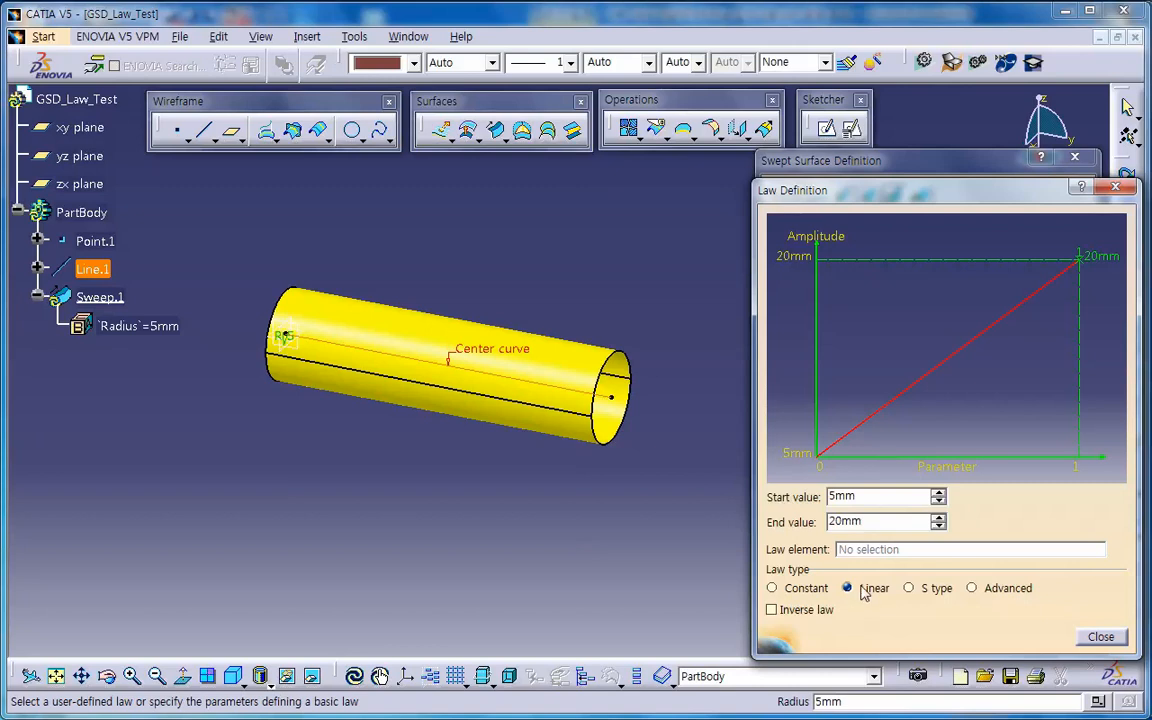
pyautogui.click(1100, 636)
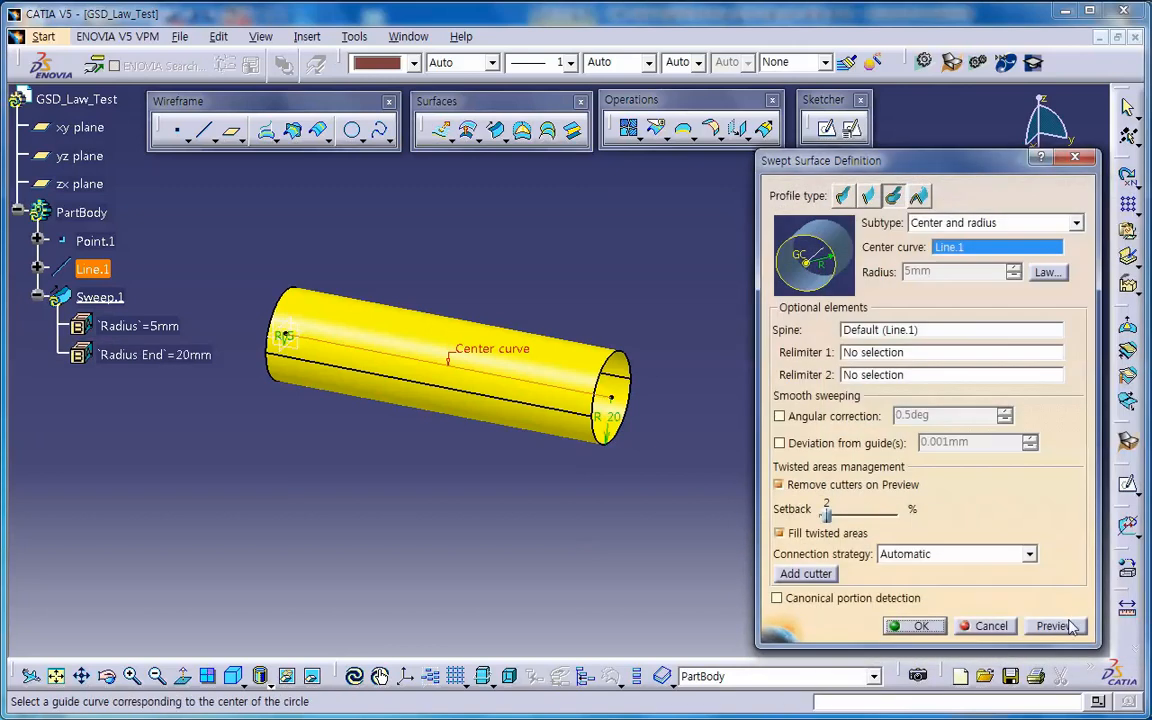
pyautogui.click(1055, 625)
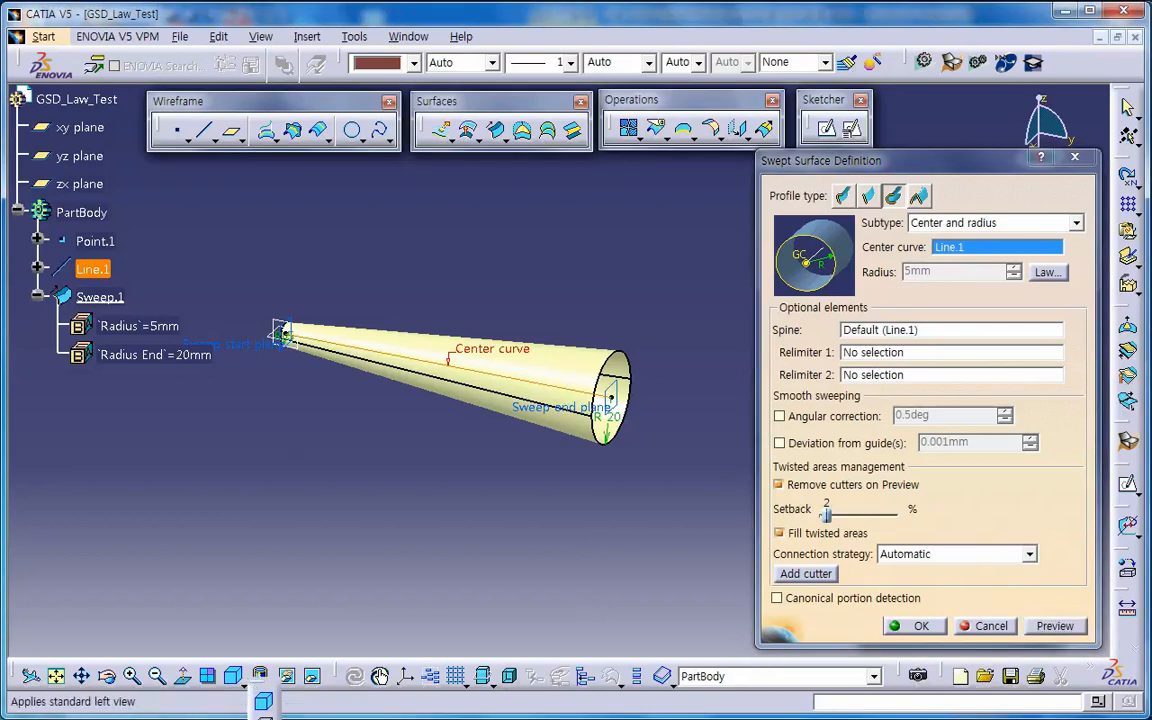
pyautogui.click(263, 701)
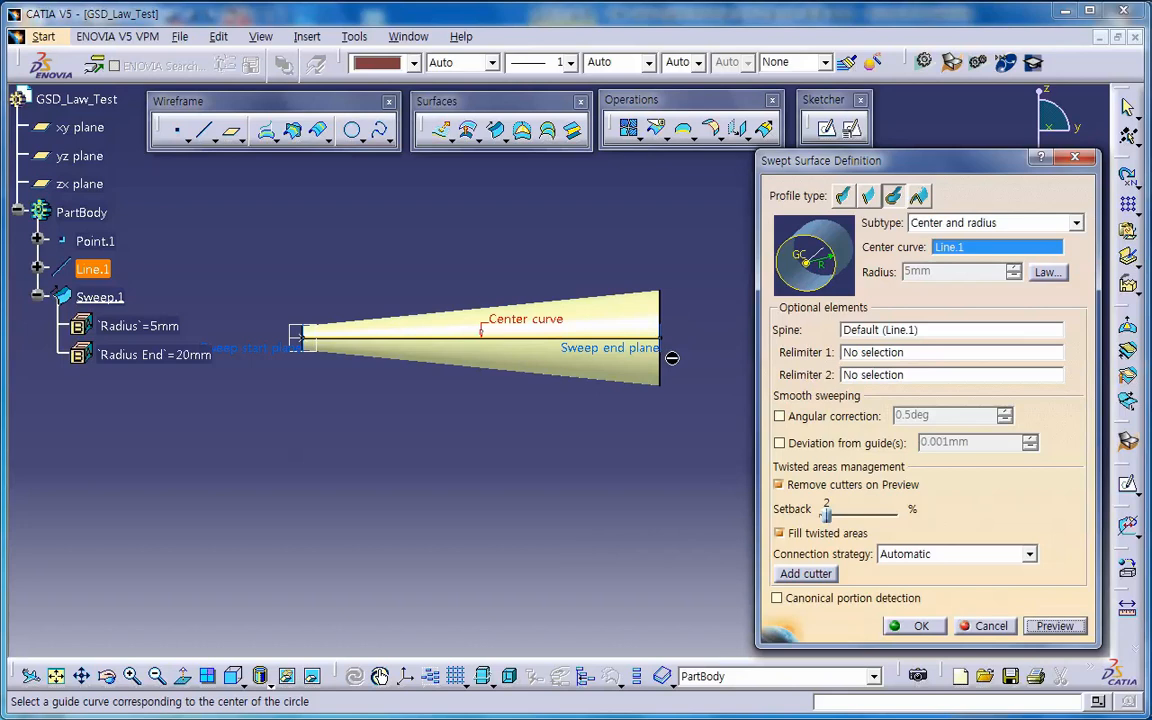
# Invert the sweep's linear radius law and preview the reversed taper
pyautogui.click(1047, 272)
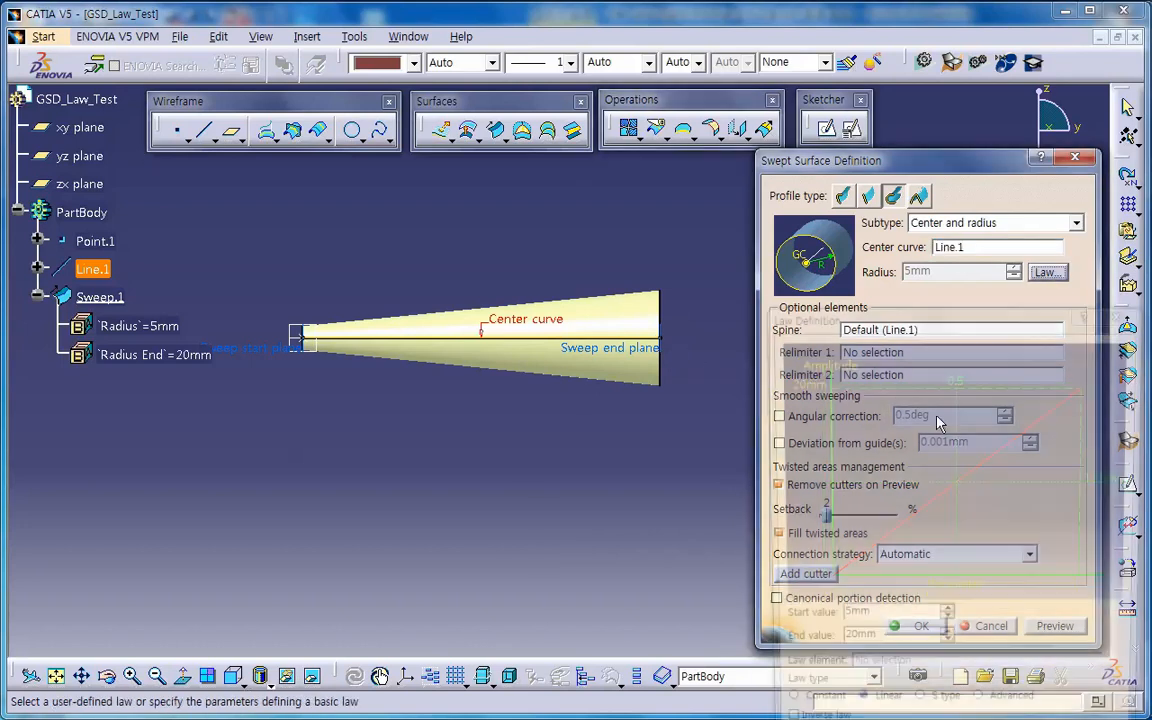
pyautogui.moveTo(851, 306); pyautogui.dragTo(820, 180)
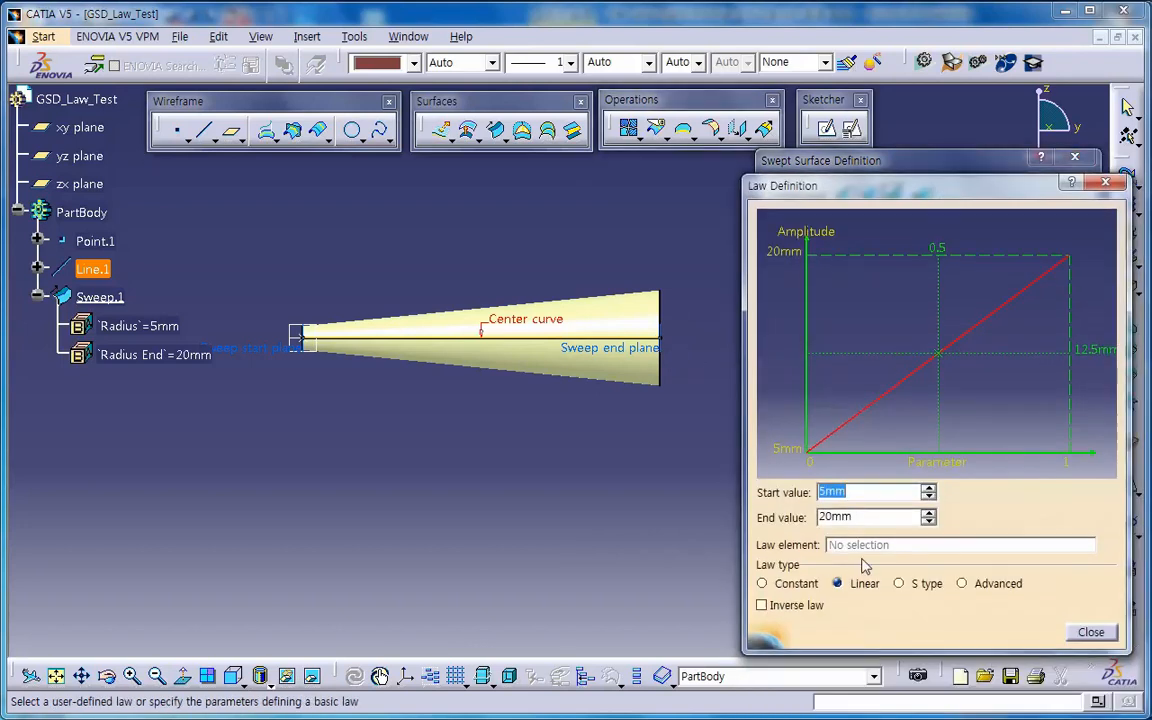
pyautogui.click(796, 605)
pyautogui.click(797, 606)
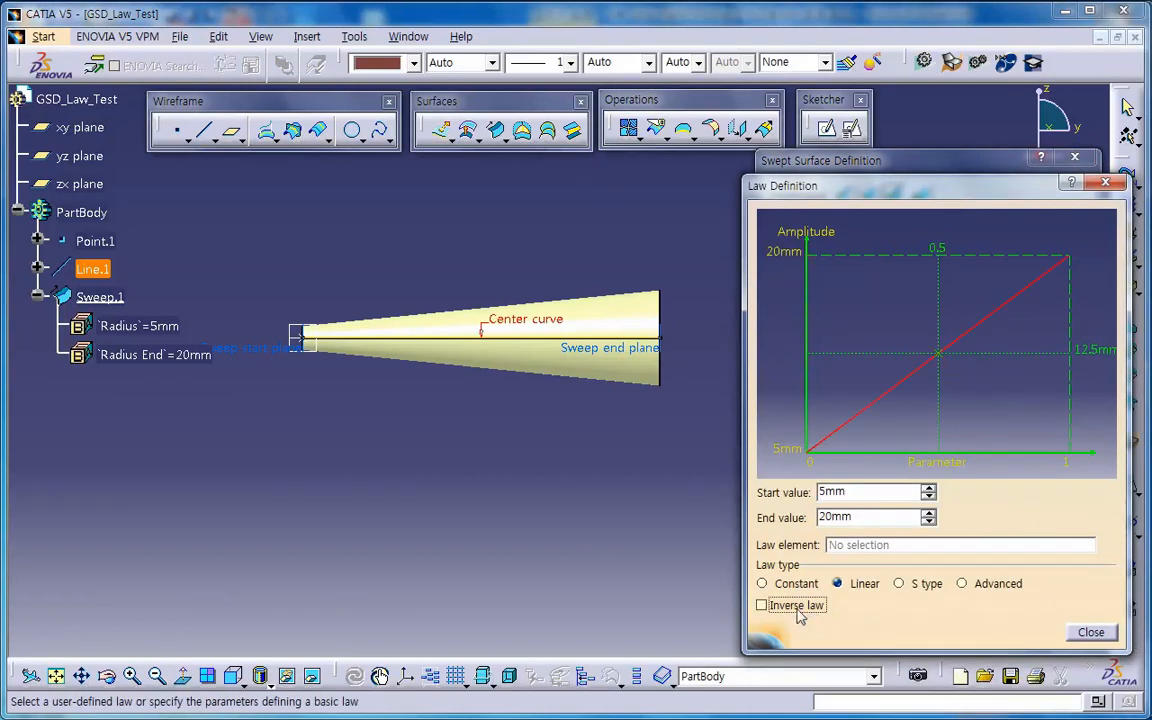
pyautogui.click(1091, 632)
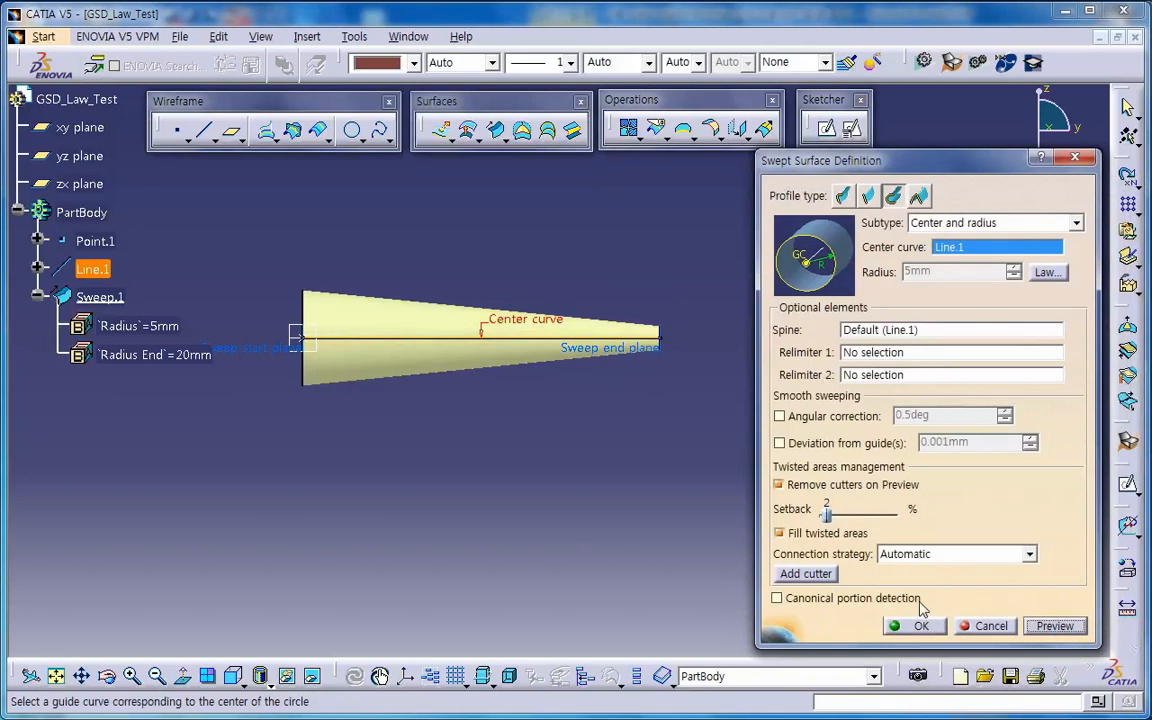
# Change the sweep's radius law to S type with the inverse law turned off and preview the surface
pyautogui.click(1047, 273)
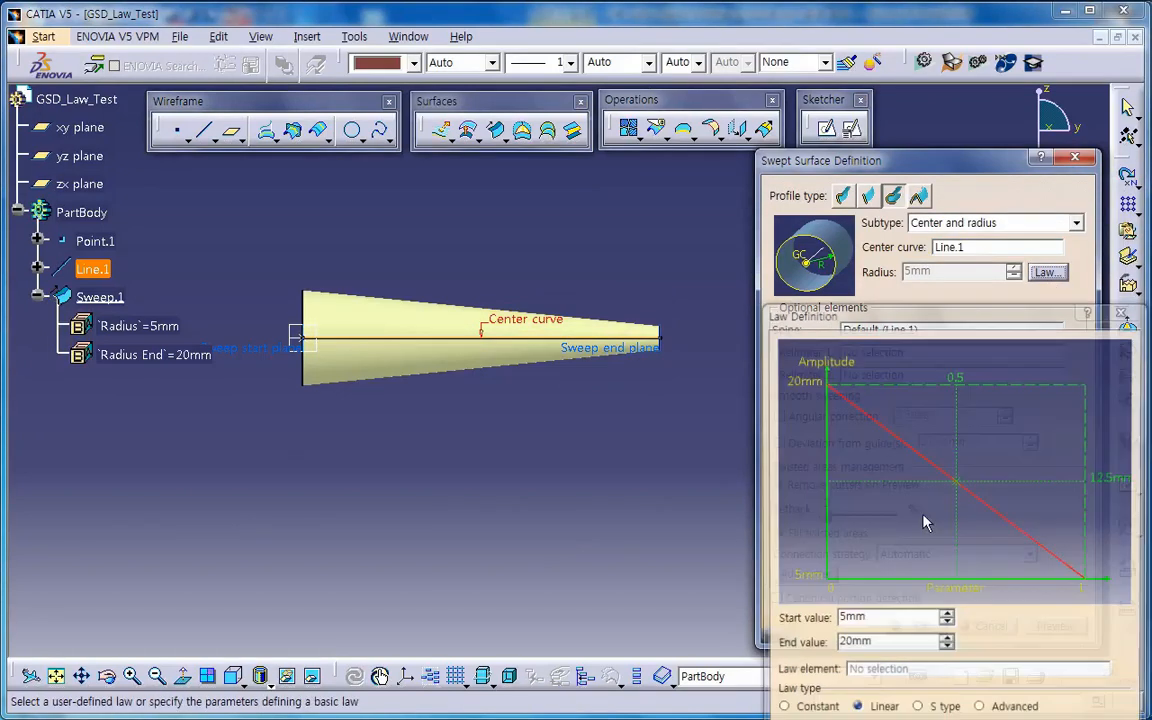
pyautogui.click(864, 596)
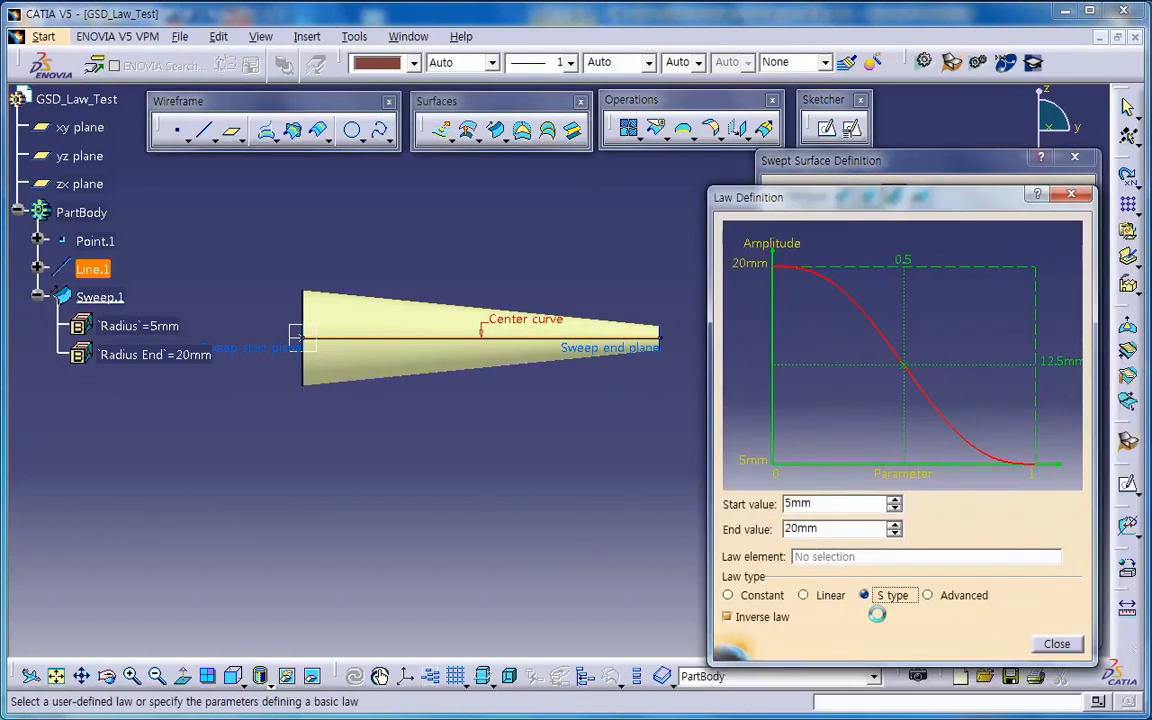
pyautogui.click(760, 618)
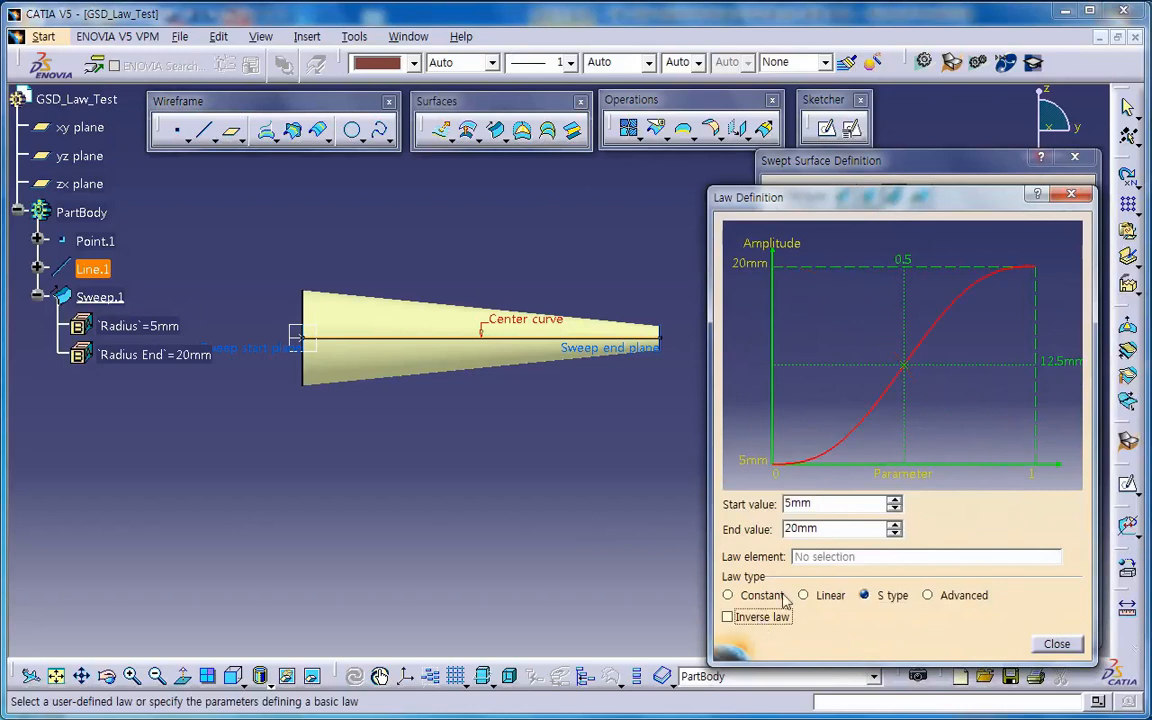
pyautogui.moveTo(826, 506); pyautogui.dragTo(752, 512)
pyautogui.moveTo(832, 532); pyautogui.dragTo(747, 541)
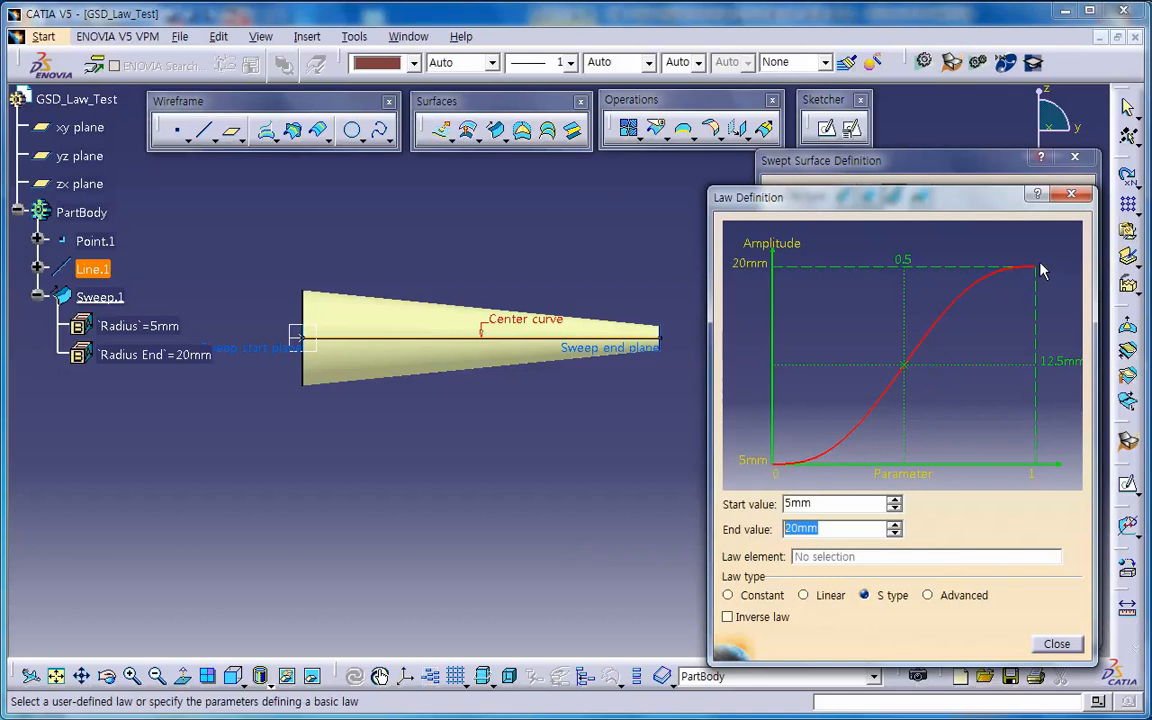
pyautogui.moveTo(907, 376)
pyautogui.mouseDown()
pyautogui.moveTo(764, 474)
pyautogui.moveTo(841, 437)
pyautogui.moveTo(998, 288)
pyautogui.moveTo(1047, 272)
pyautogui.mouseUp()
pyautogui.click(1056, 643)
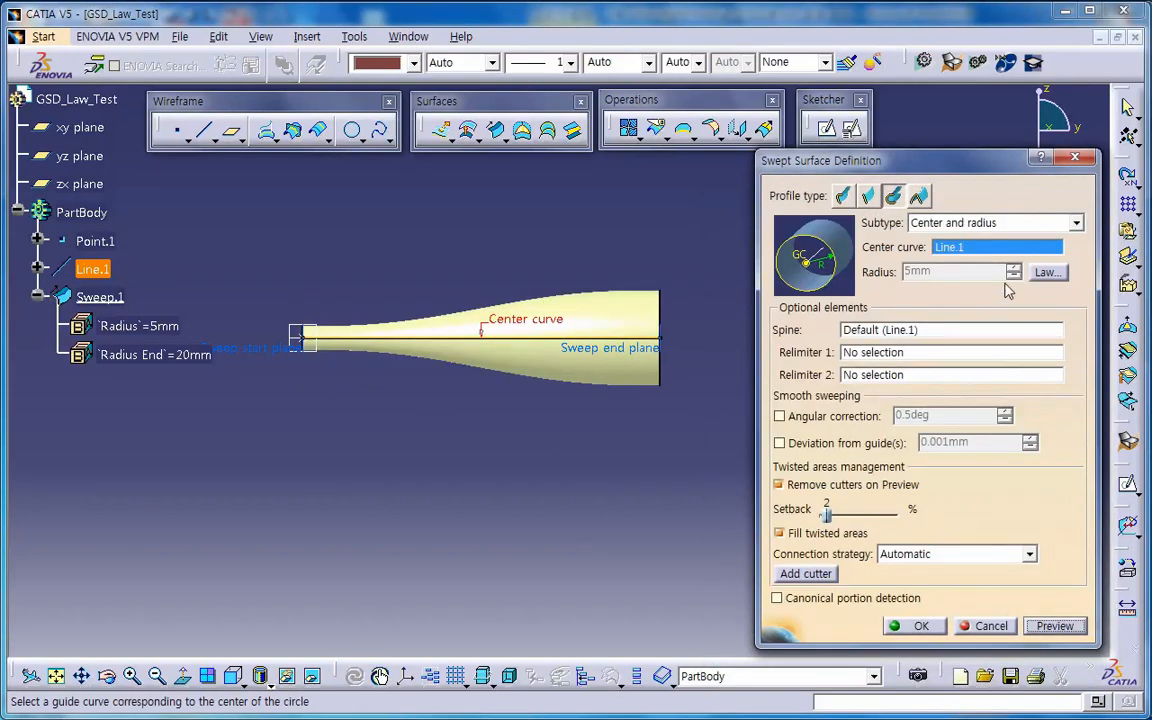
# Try the Advanced law type for the sweep radius without a law element and cancel the sweep edit
pyautogui.click(1046, 272)
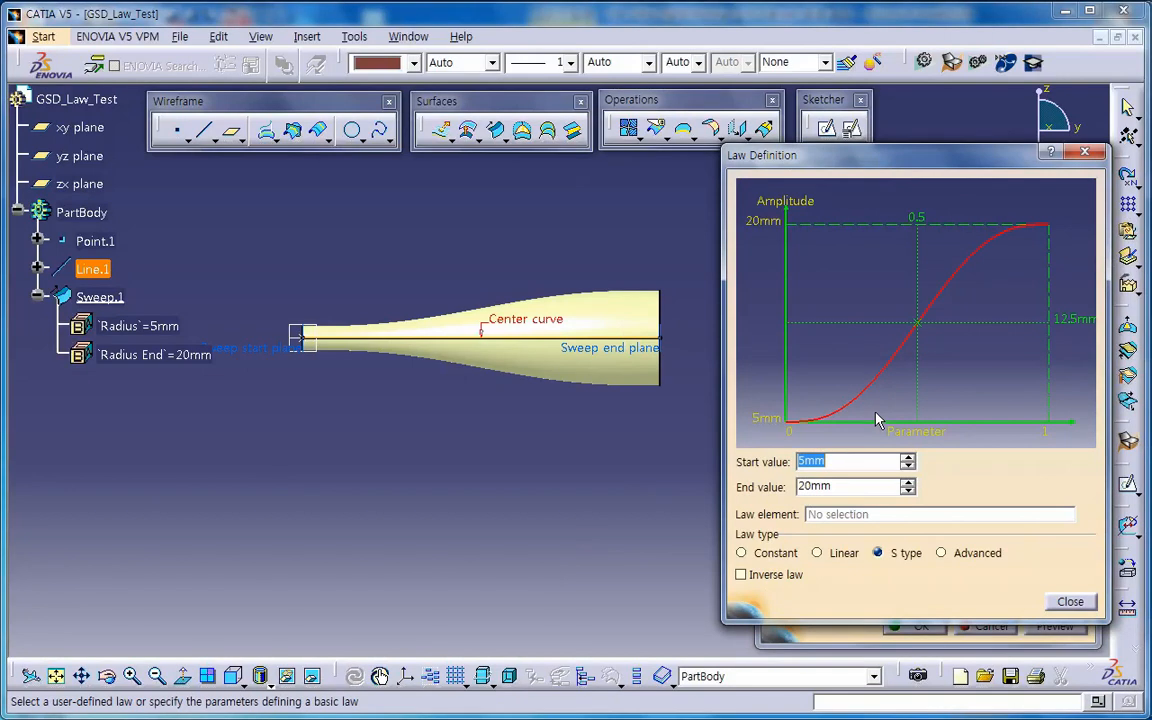
pyautogui.click(873, 382)
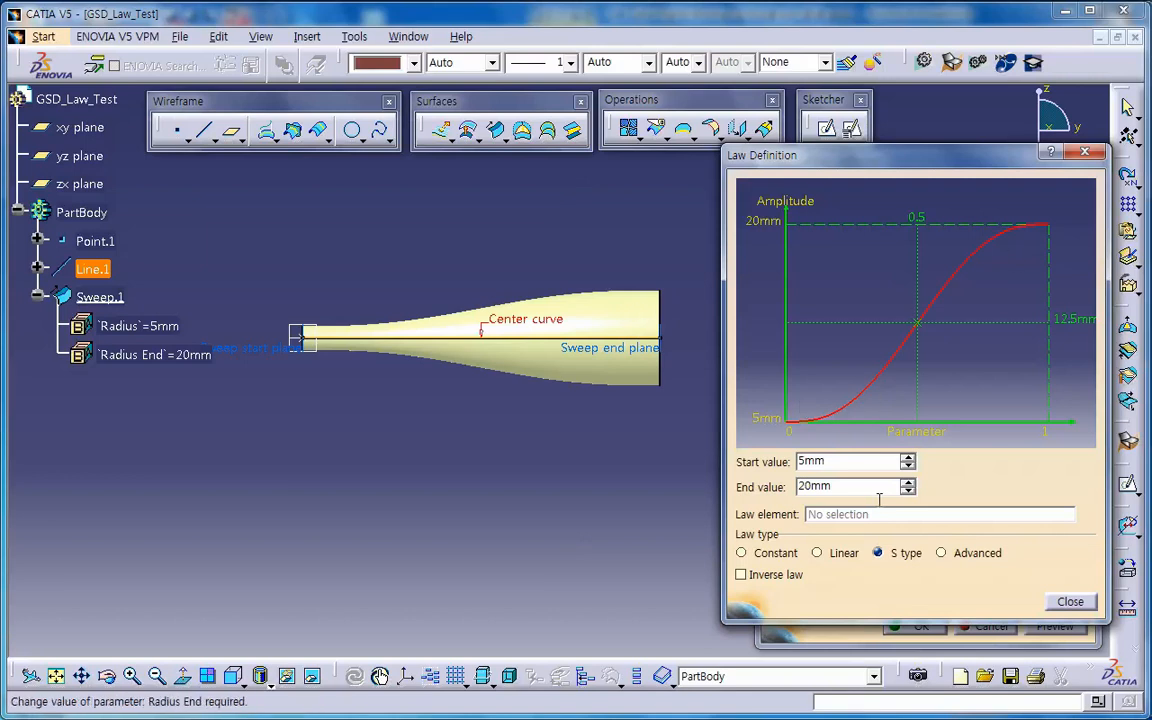
pyautogui.click(955, 556)
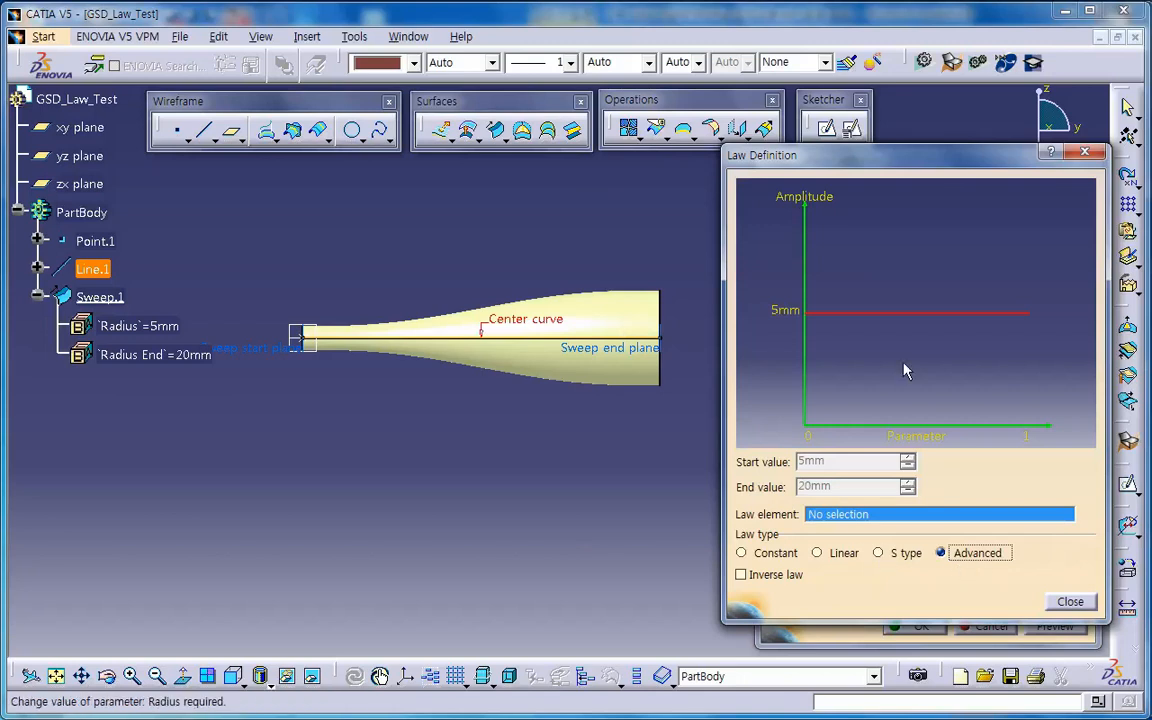
pyautogui.click(1069, 606)
pyautogui.click(1008, 628)
pyautogui.click(851, 482)
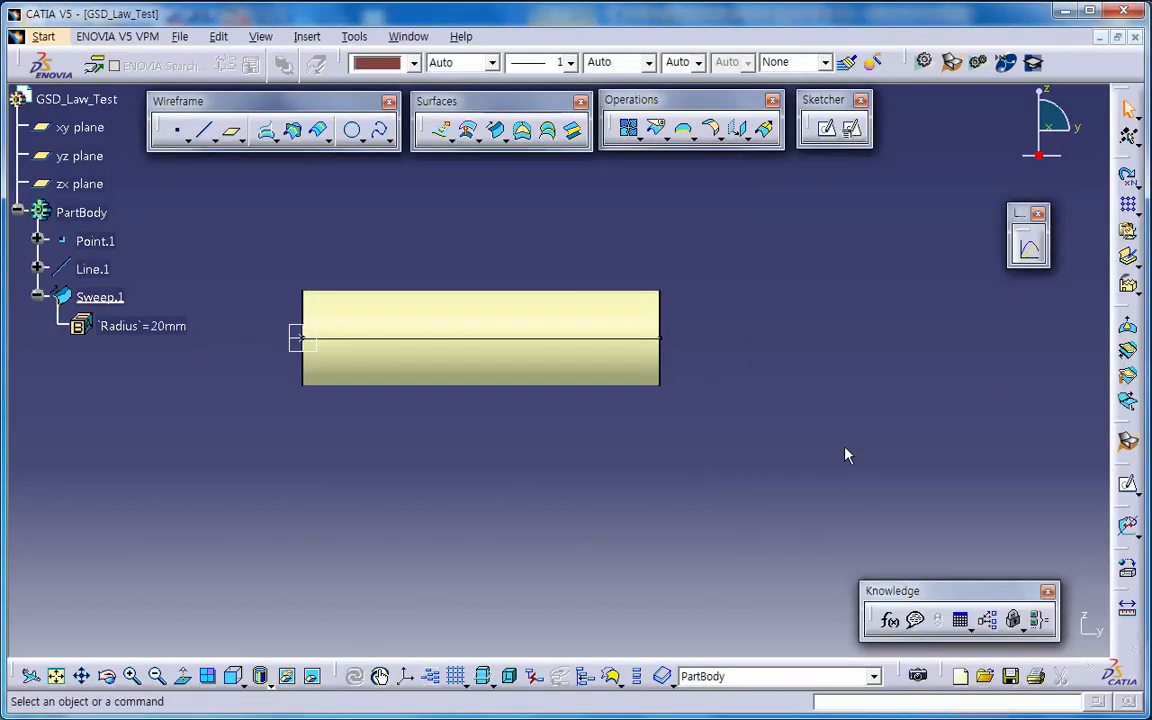
# Delete the point, the line and the circular sweep from the PartBody
pyautogui.click(95, 241)
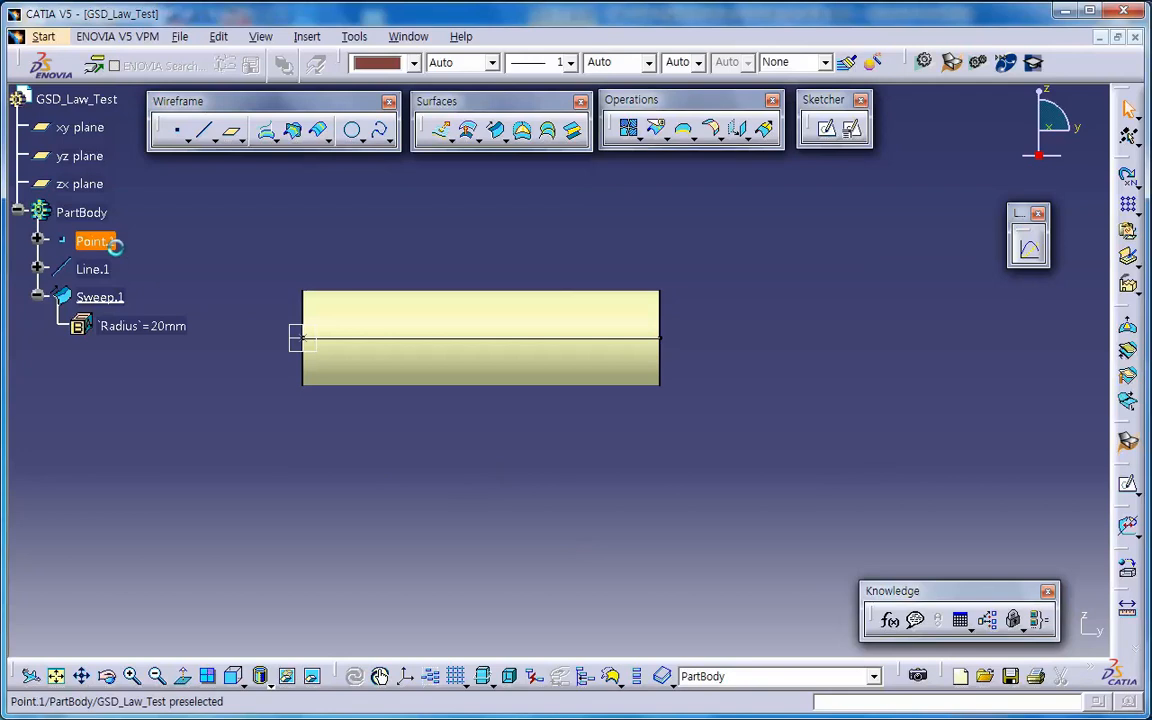
pyautogui.keyDown('shift'); pyautogui.click(100, 297); pyautogui.keyUp('shift')
pyautogui.press('Delete')
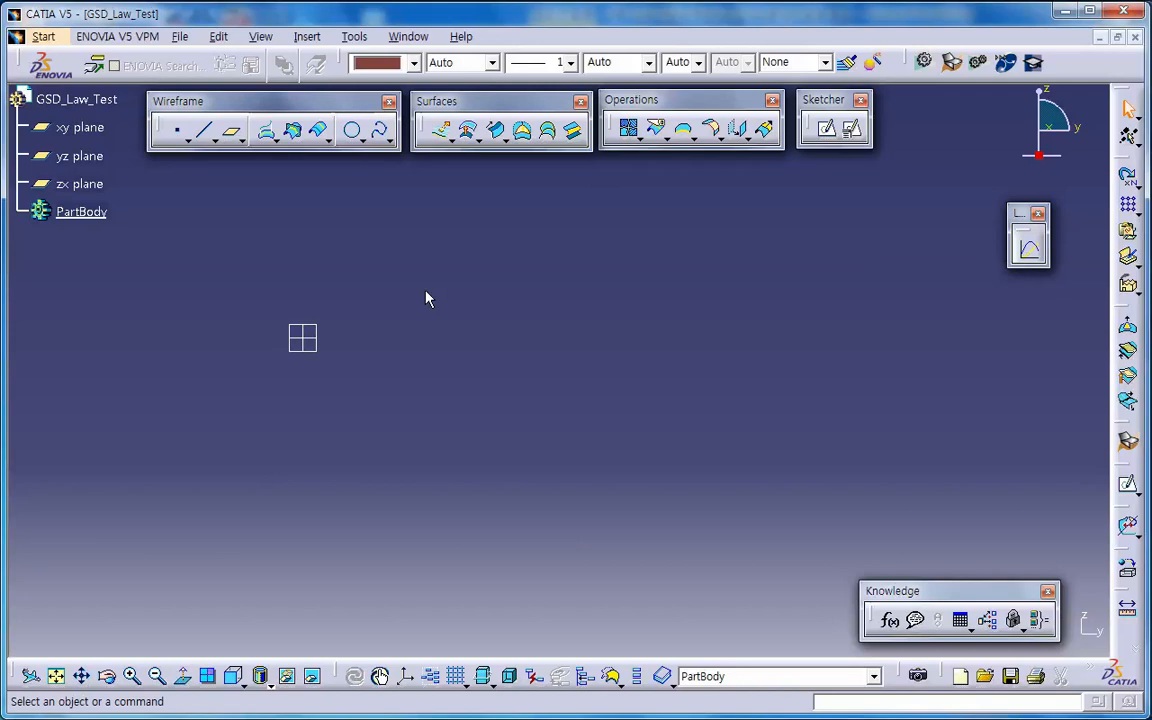
# Insert a geometrical set named Reference Sketches under GSD_Law_Test
pyautogui.moveTo(468, 336); pyautogui.dragTo(453, 379, button='middle')
pyautogui.click(218, 36)
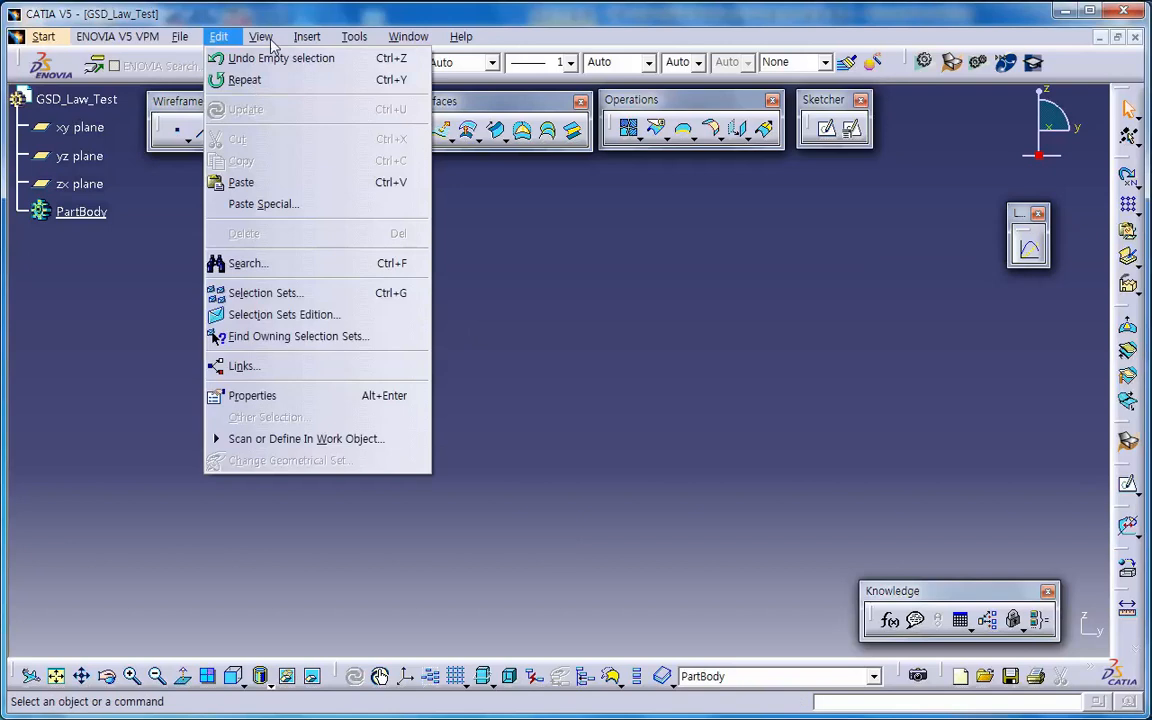
pyautogui.moveTo(260, 36)
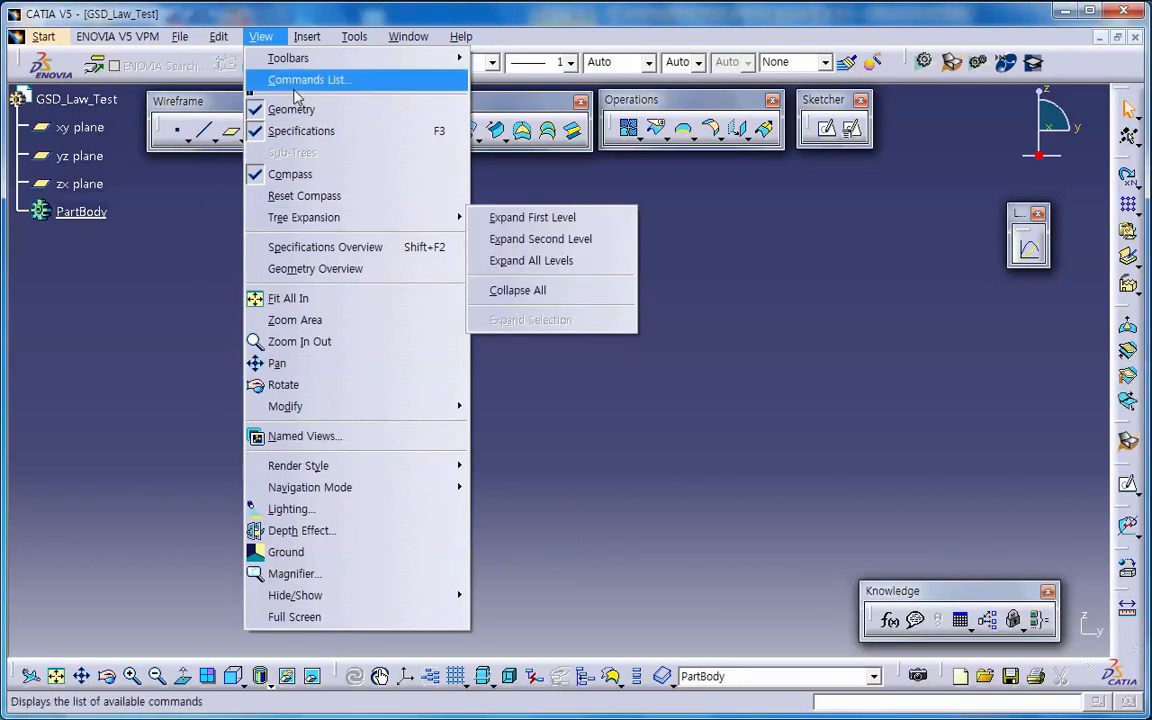
pyautogui.moveTo(309, 36)
pyautogui.click(320, 122)
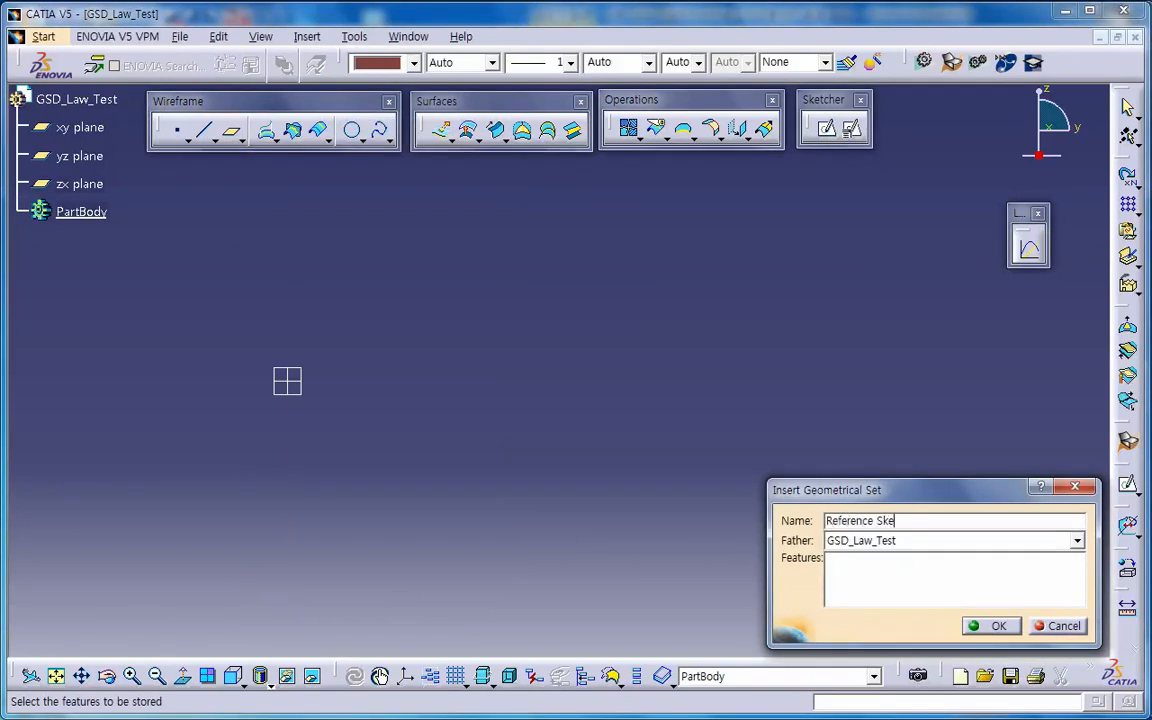
pyautogui.press('Return')
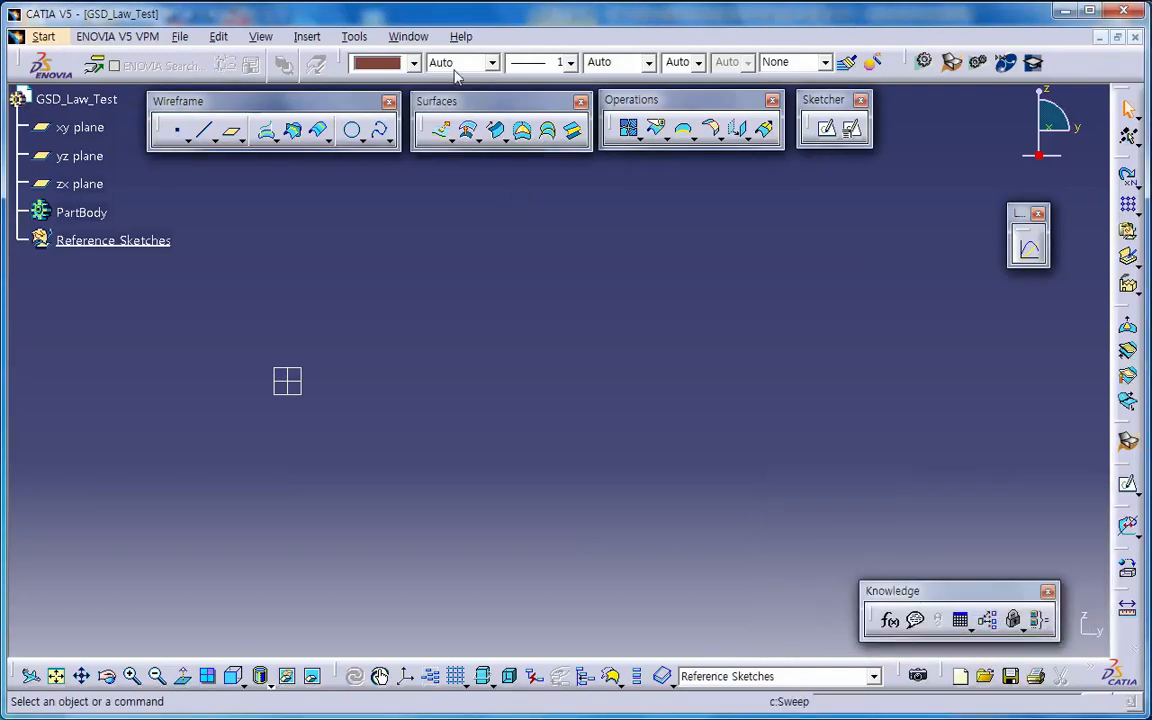
# Insert a geometrical set named Results Laws under GSD_Law_Test
pyautogui.click(307, 36)
pyautogui.click(338, 122)
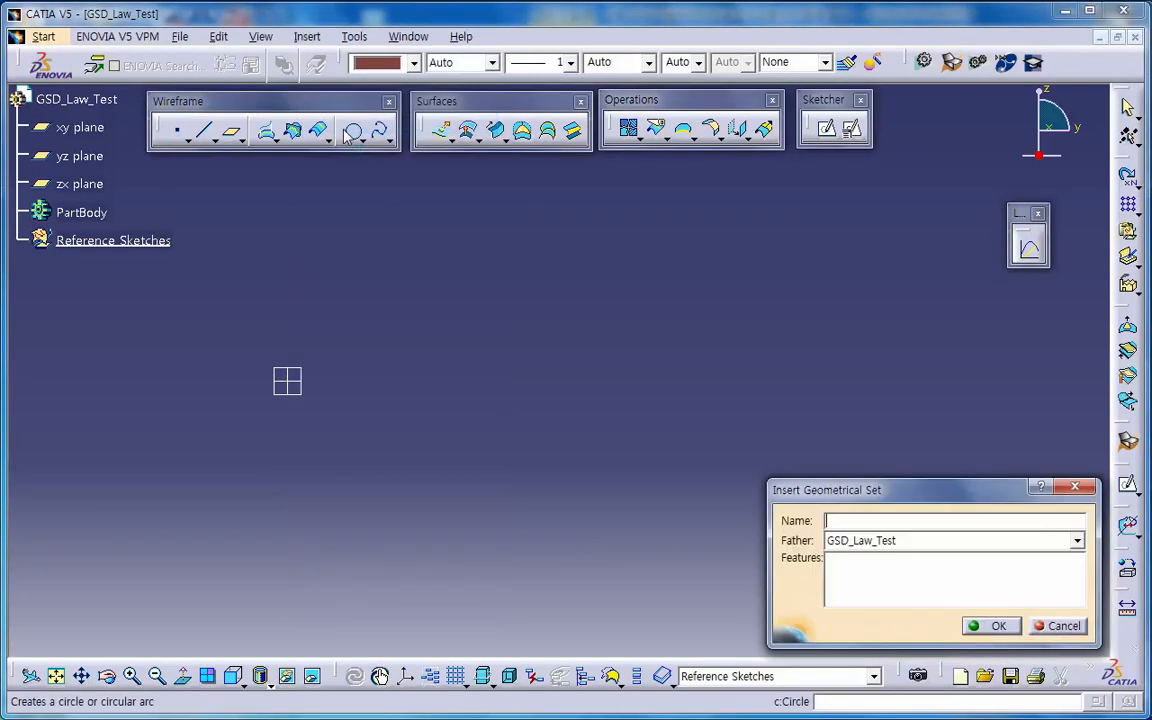
pyautogui.write('Results Laws')
pyautogui.press('Return')
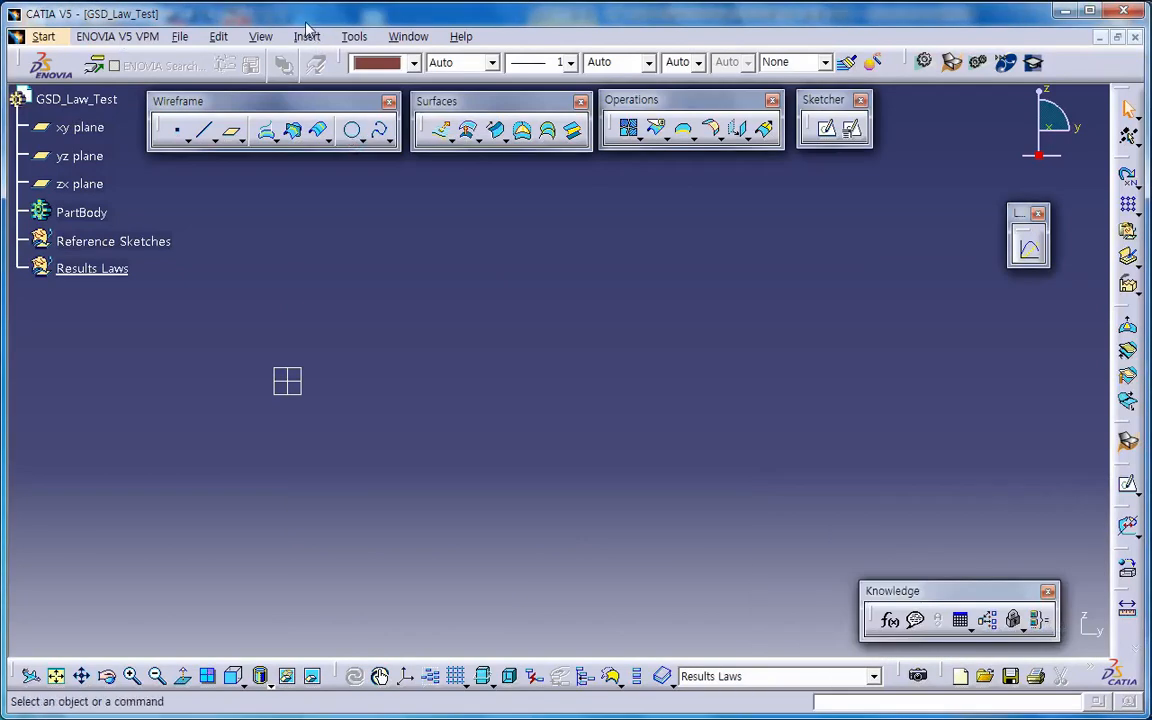
# Insert a geometrical set named Result Surfaces under GSD_Law_Test
pyautogui.click(307, 35)
pyautogui.click(347, 121)
pyautogui.write('Result')
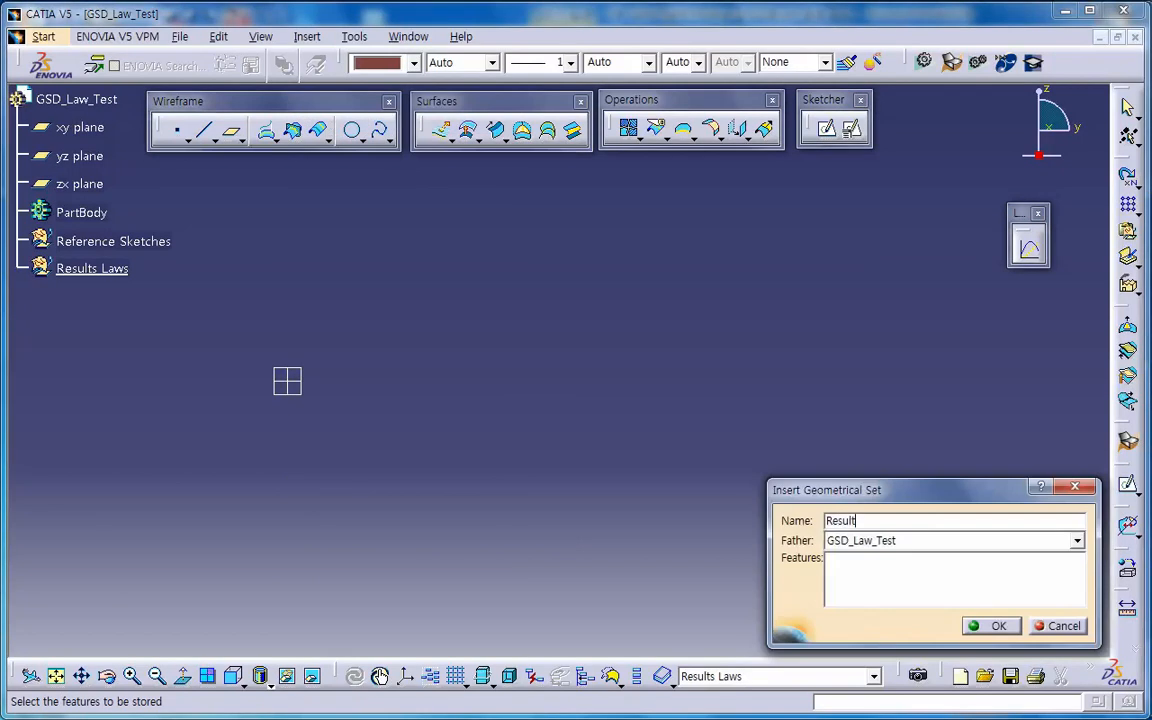
pyautogui.write(' Surfaces')
pyautogui.press('Return')
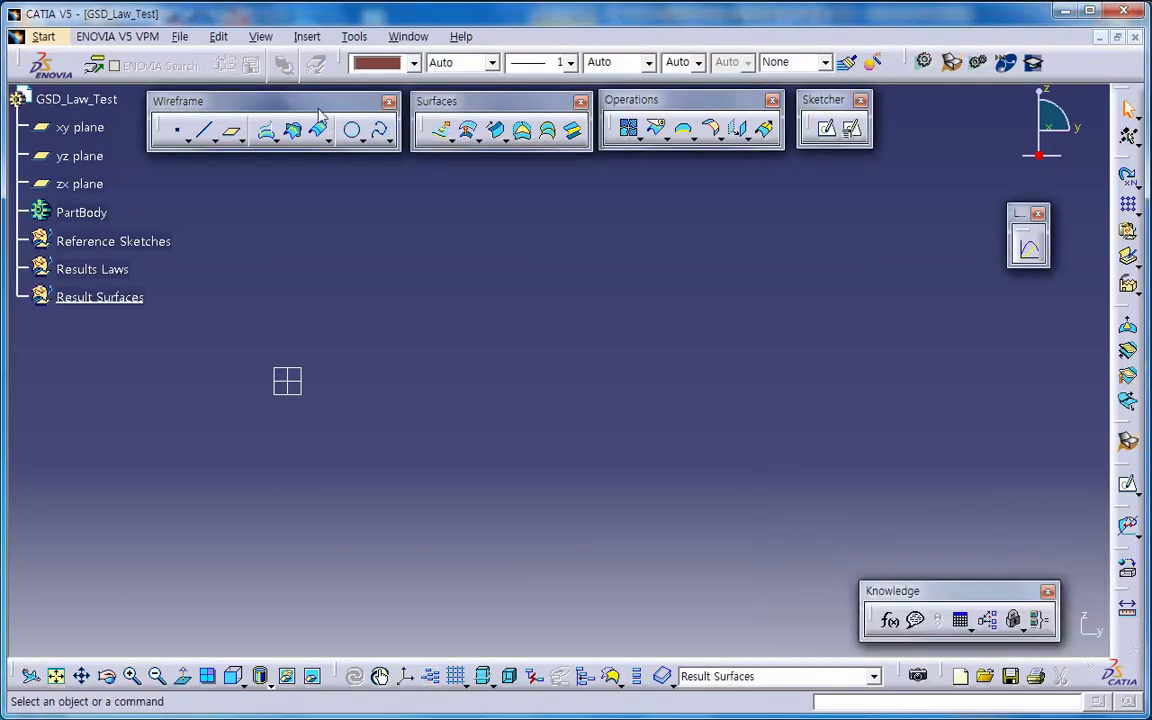
# Insert a geometrical set named Center Point and create a coordinate point at 0, 0, 0 mm in it
pyautogui.click(307, 36)
pyautogui.click(347, 124)
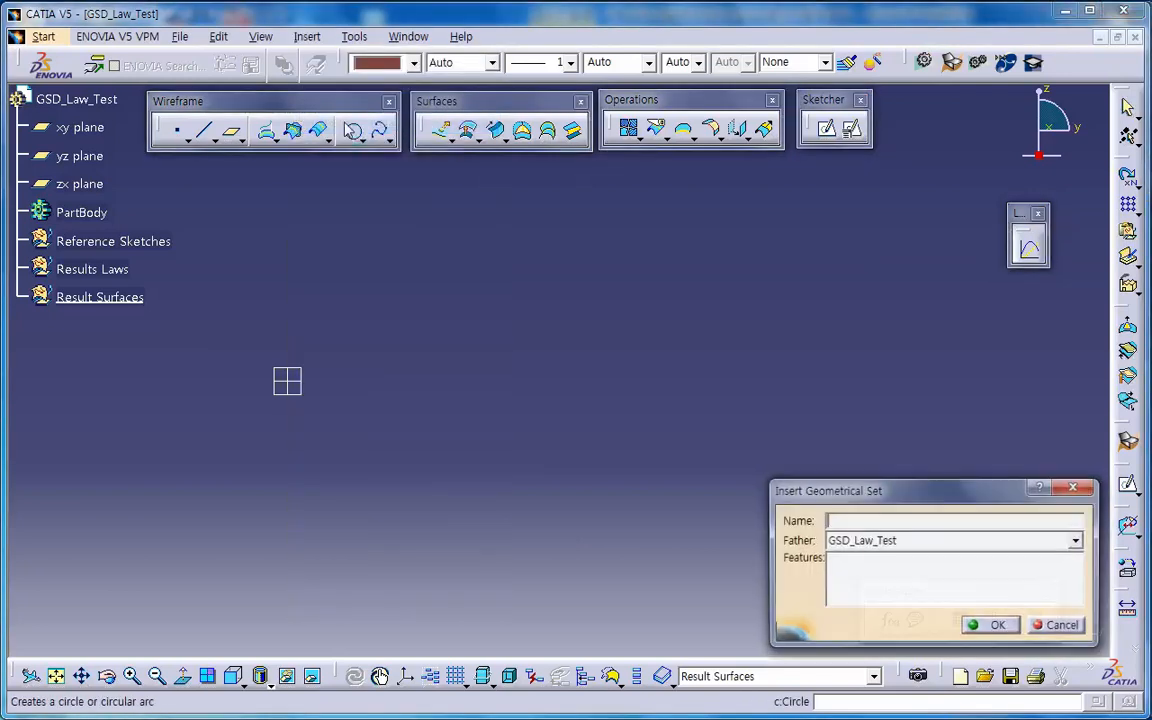
pyautogui.write('Center')
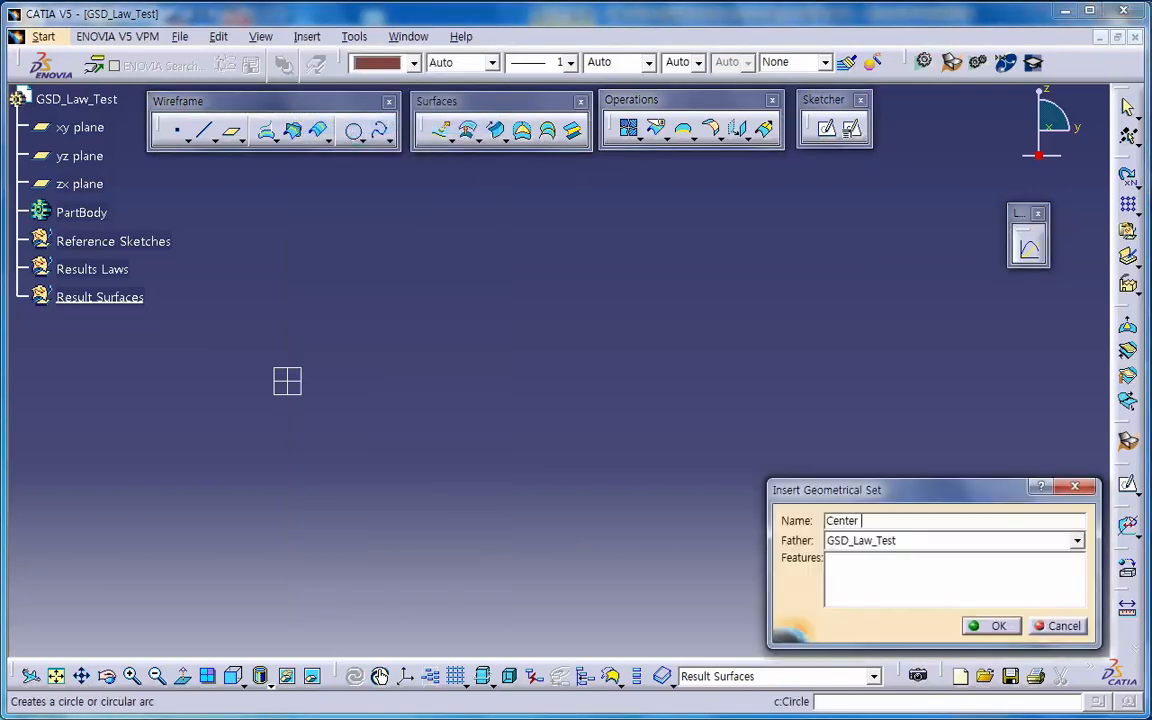
pyautogui.write(' Point')
pyautogui.press('Return')
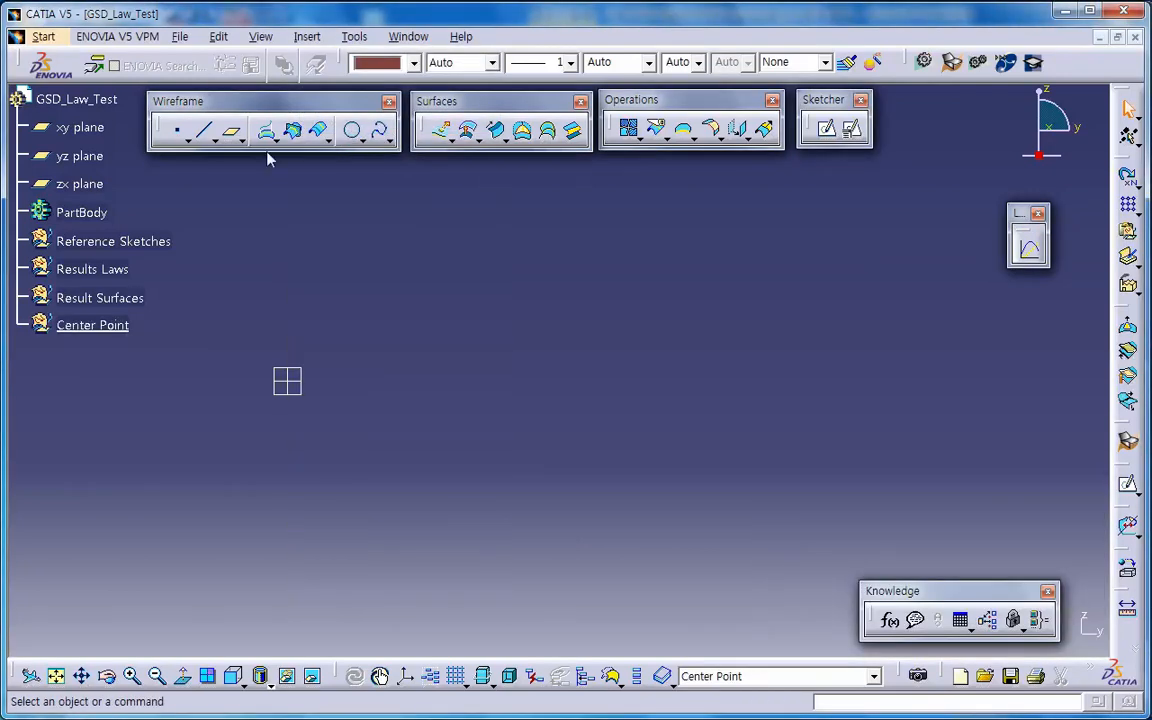
pyautogui.click(172, 137)
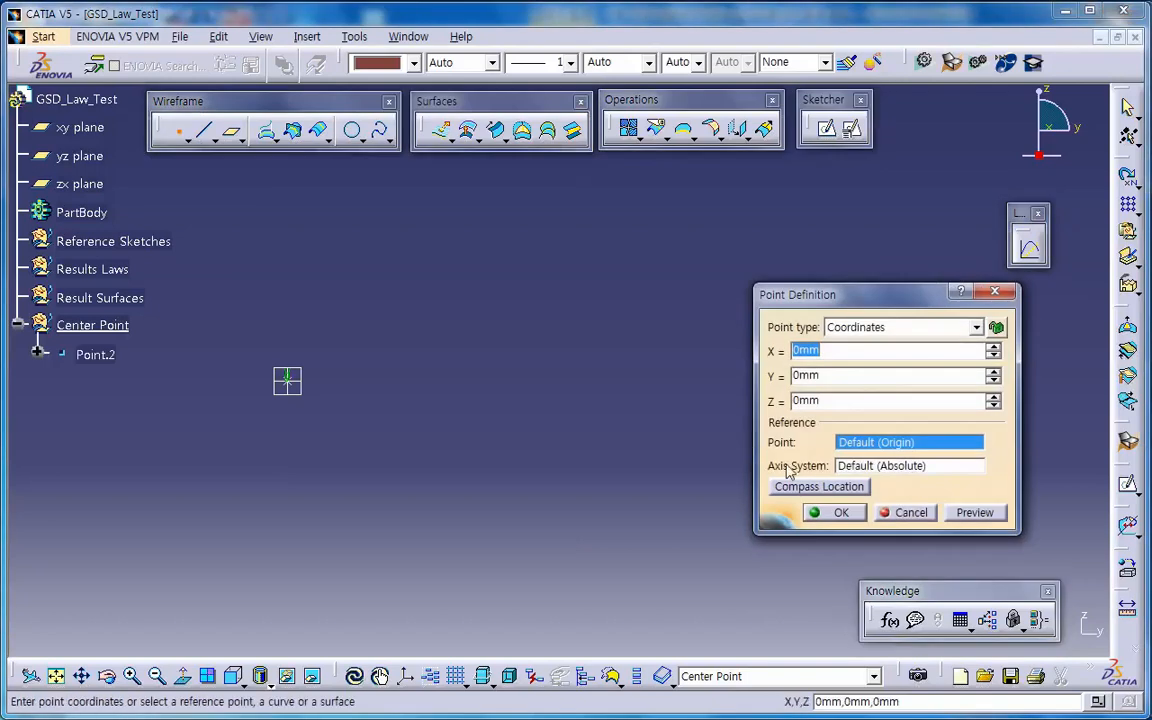
pyautogui.click(830, 513)
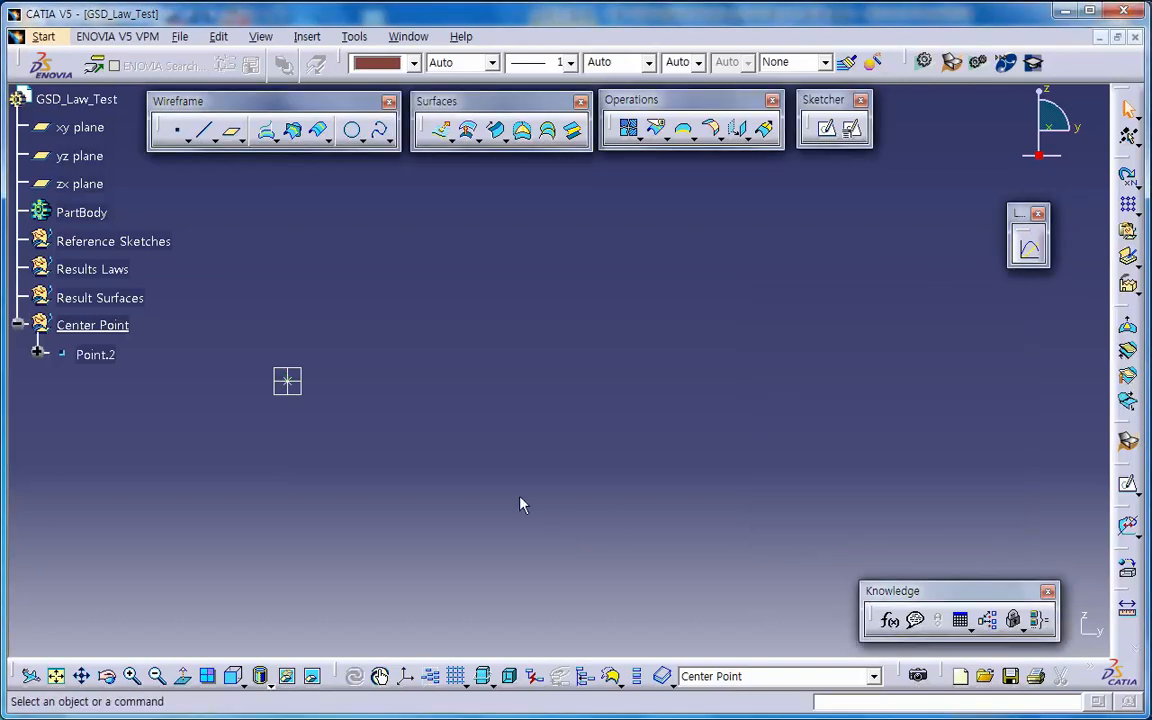
# Reorder the children of GSD_Law_Test so that the Center Point set sits directly above PartBody
pyautogui.rightClick(106, 99)
pyautogui.moveTo(236, 456)
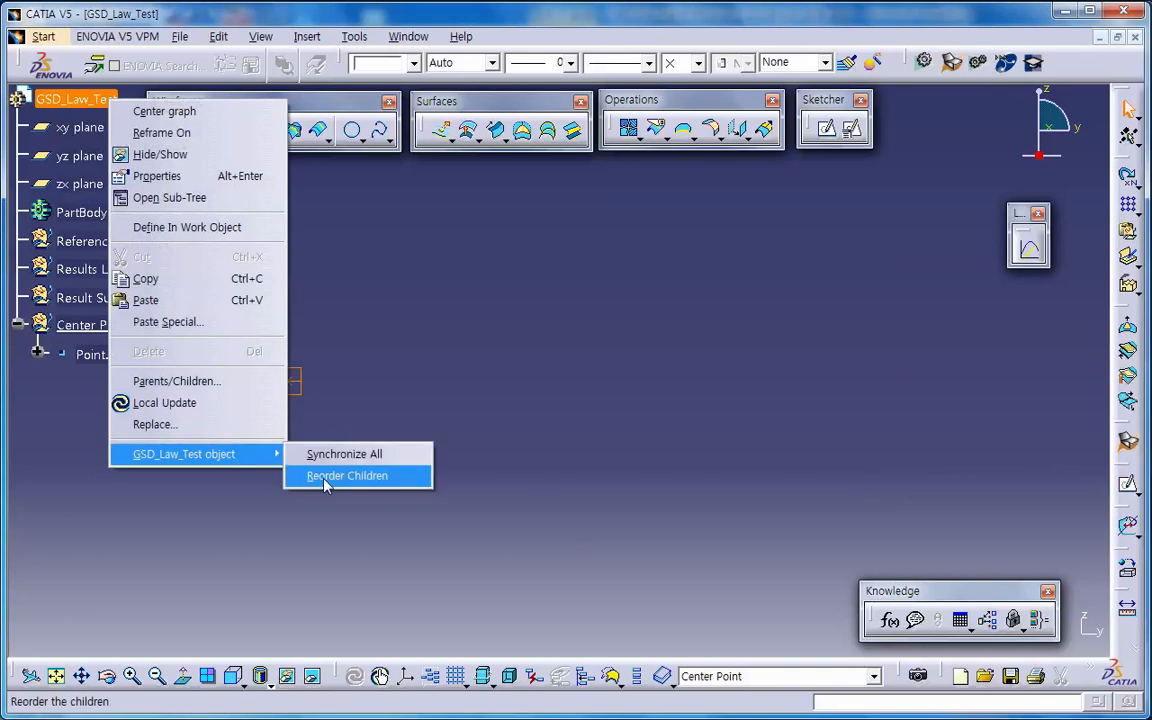
pyautogui.click(325, 478)
pyautogui.click(893, 600)
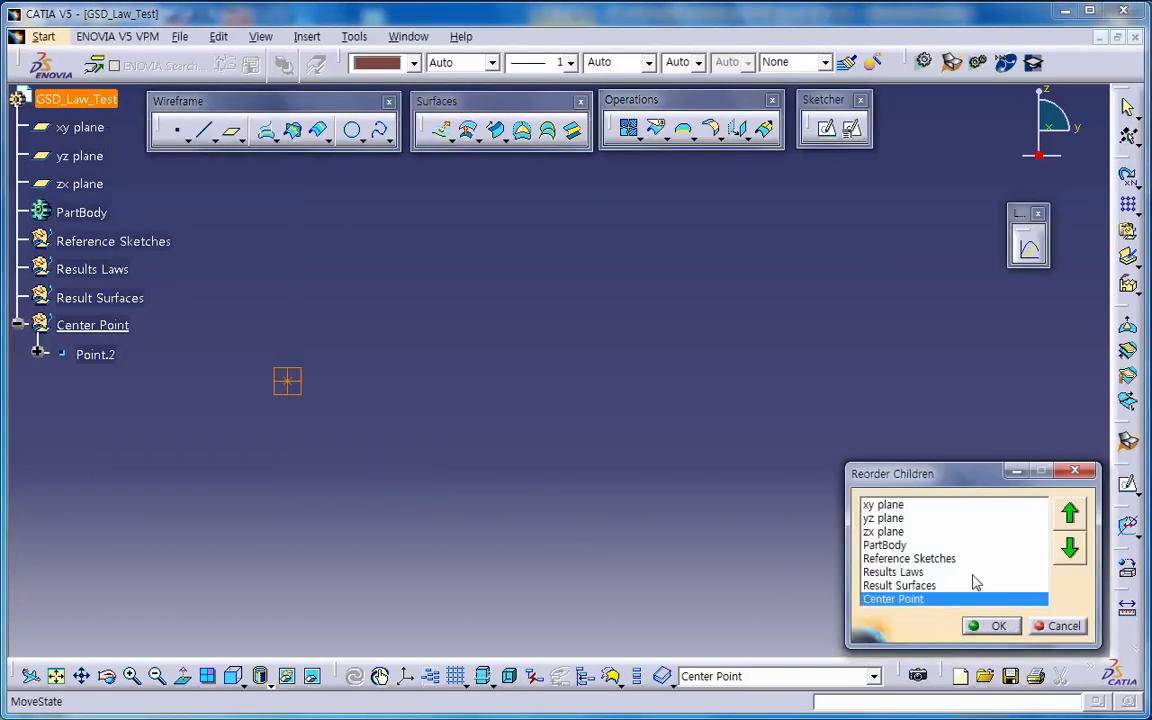
pyautogui.click(1069, 513)
pyautogui.click(1069, 513)
pyautogui.click(1069, 513)
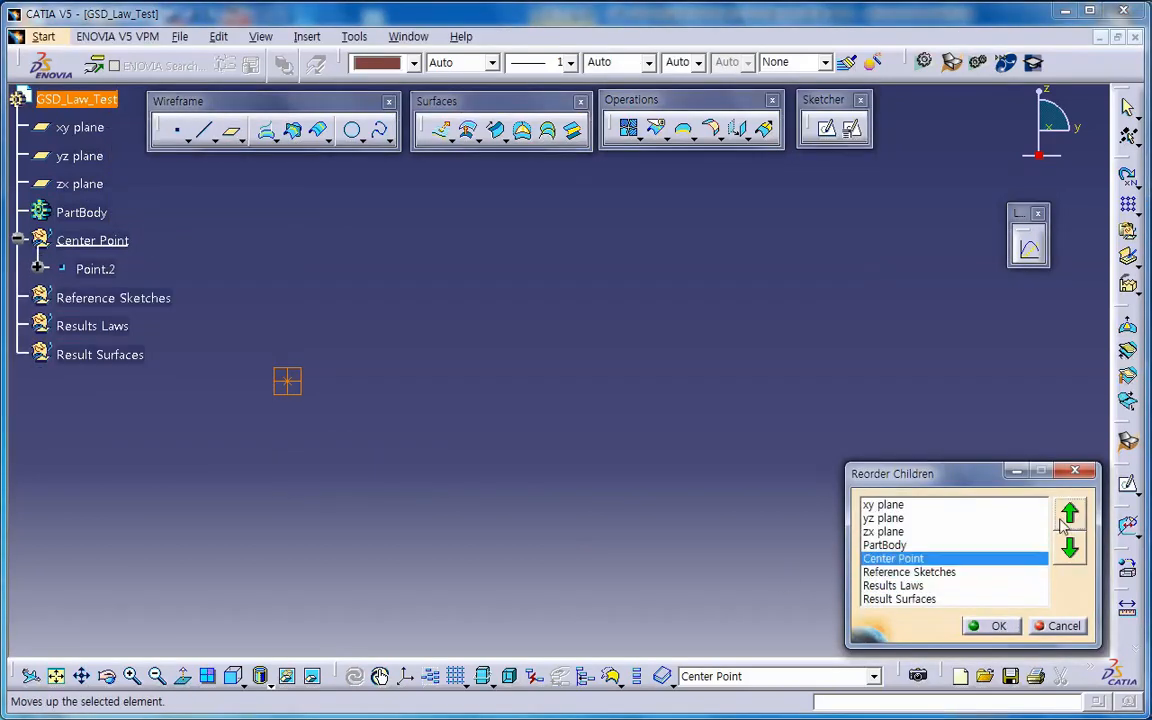
pyautogui.click(1069, 513)
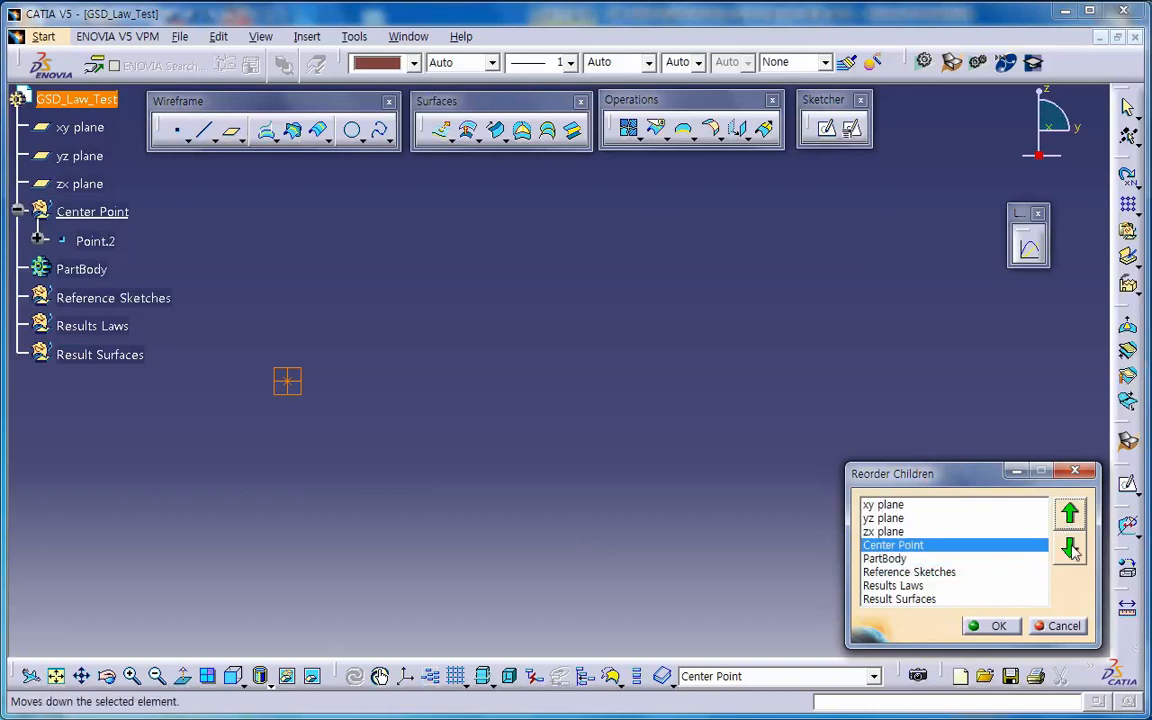
pyautogui.click(1069, 548)
pyautogui.click(1069, 513)
pyautogui.click(992, 625)
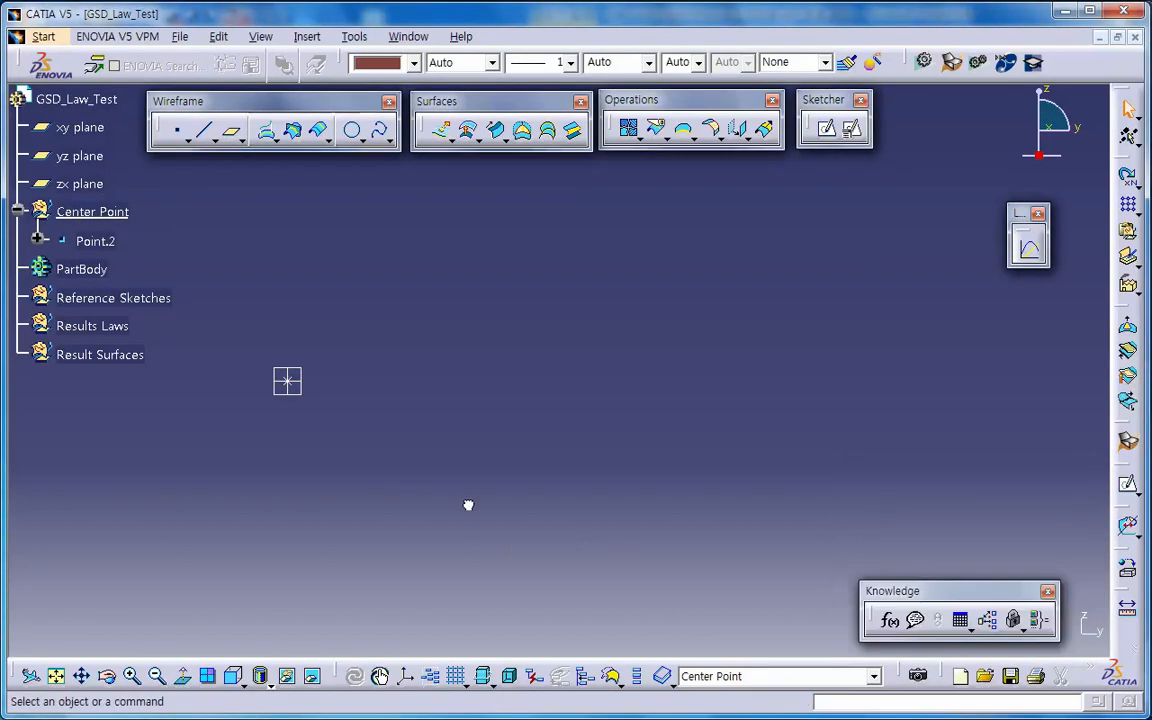
# Give the origin point in the Center Point set a filled square symbol and a red colour
pyautogui.click(110, 252)
pyautogui.click(698, 63)
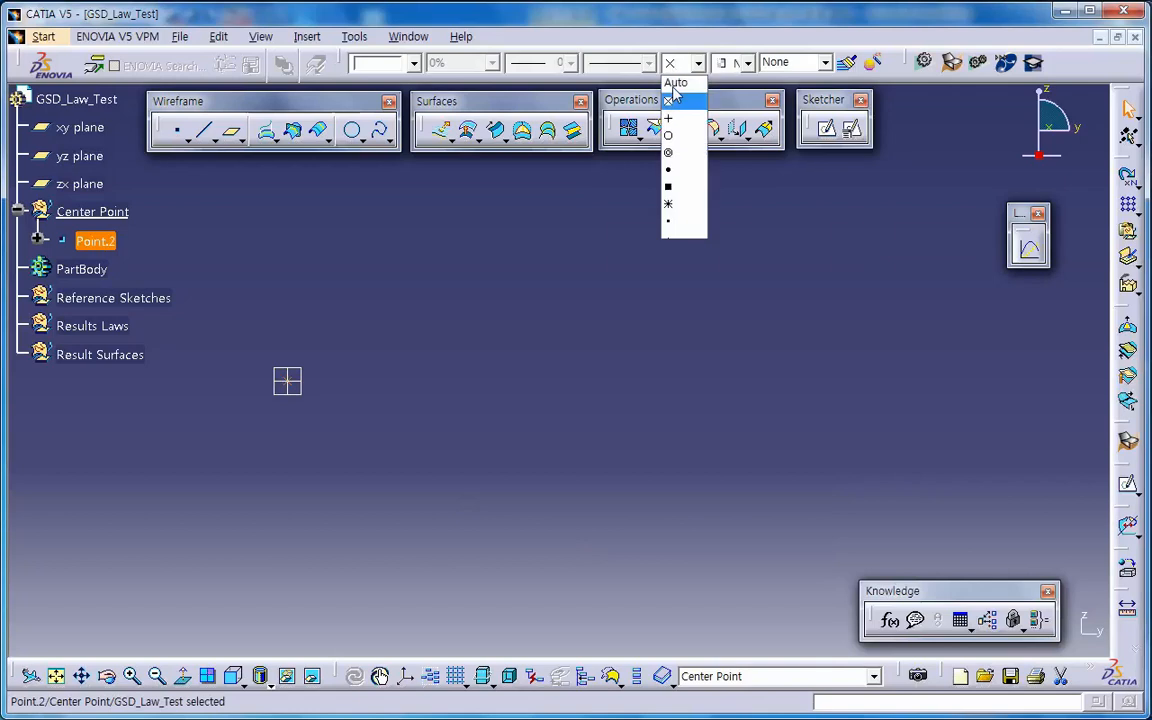
pyautogui.click(688, 188)
pyautogui.click(385, 63)
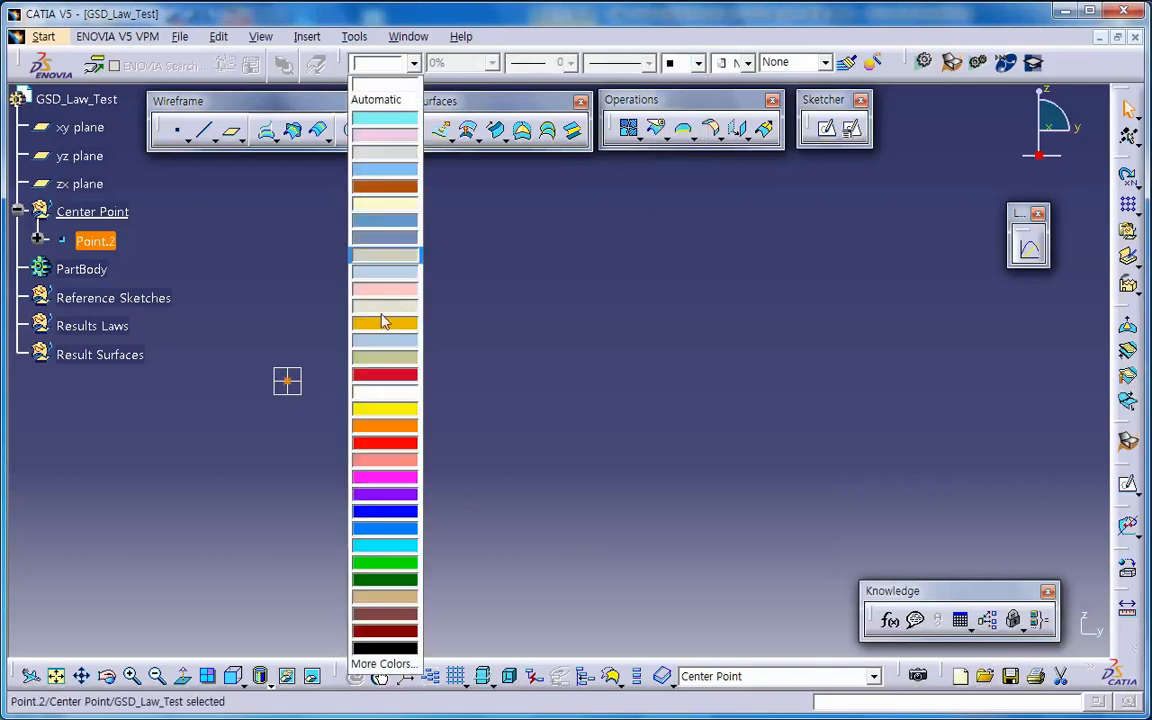
pyautogui.click(383, 376)
pyautogui.moveTo(410, 367)
pyautogui.mouseDown(button='middle')
pyautogui.moveTo(432, 329)
pyautogui.moveTo(357, 407)
pyautogui.moveTo(451, 319)
pyautogui.moveTo(594, 257)
pyautogui.moveTo(609, 416)
pyautogui.moveTo(437, 406)
pyautogui.moveTo(411, 380)
pyautogui.mouseUp(button='middle')
pyautogui.middleClick(412, 332)
pyautogui.scroll(1, 415, 334)
pyautogui.scroll(1, 503, 413)
pyautogui.scroll(-1, 362, 392)
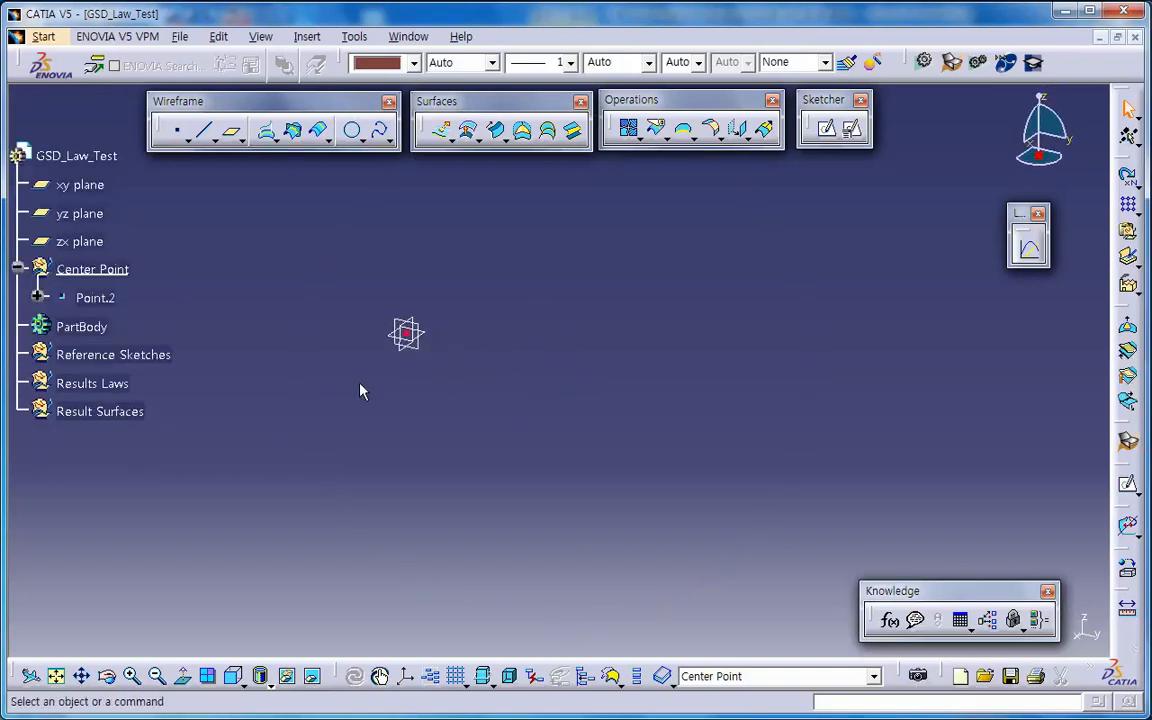
# Make Reference Sketches the in-work object and open a positioned sketch on the yz plane with implicit origin and orientation
pyautogui.rightClick(140, 354)
pyautogui.click(258, 477)
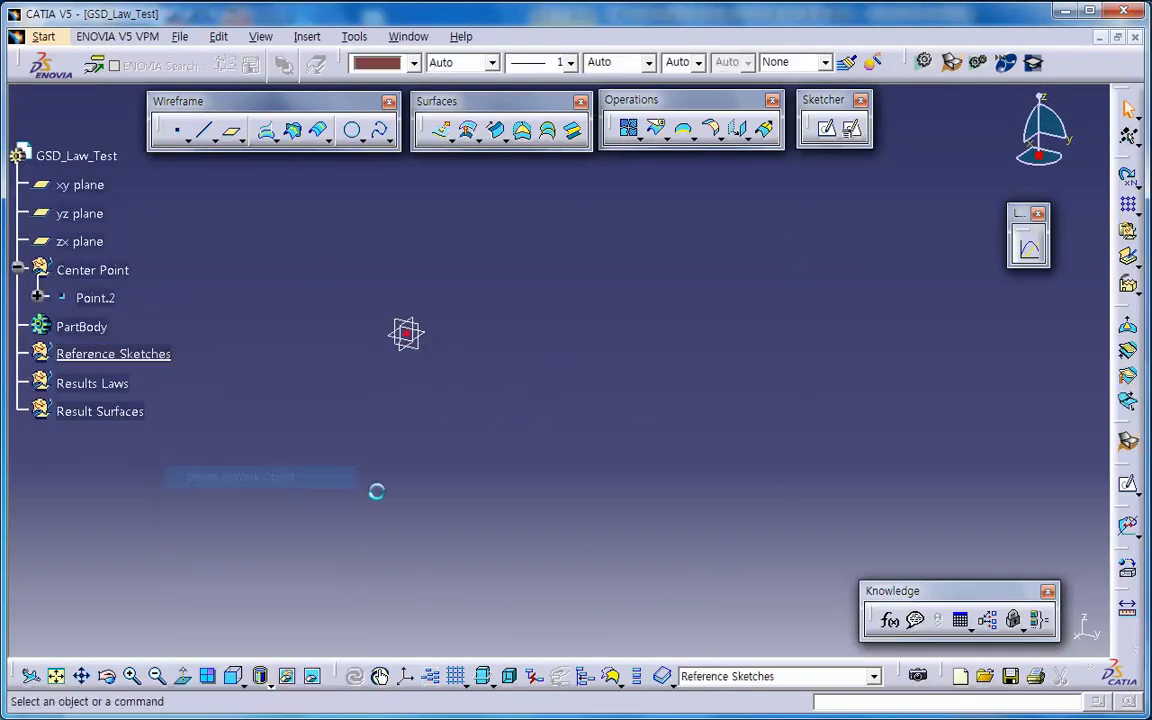
pyautogui.click(853, 128)
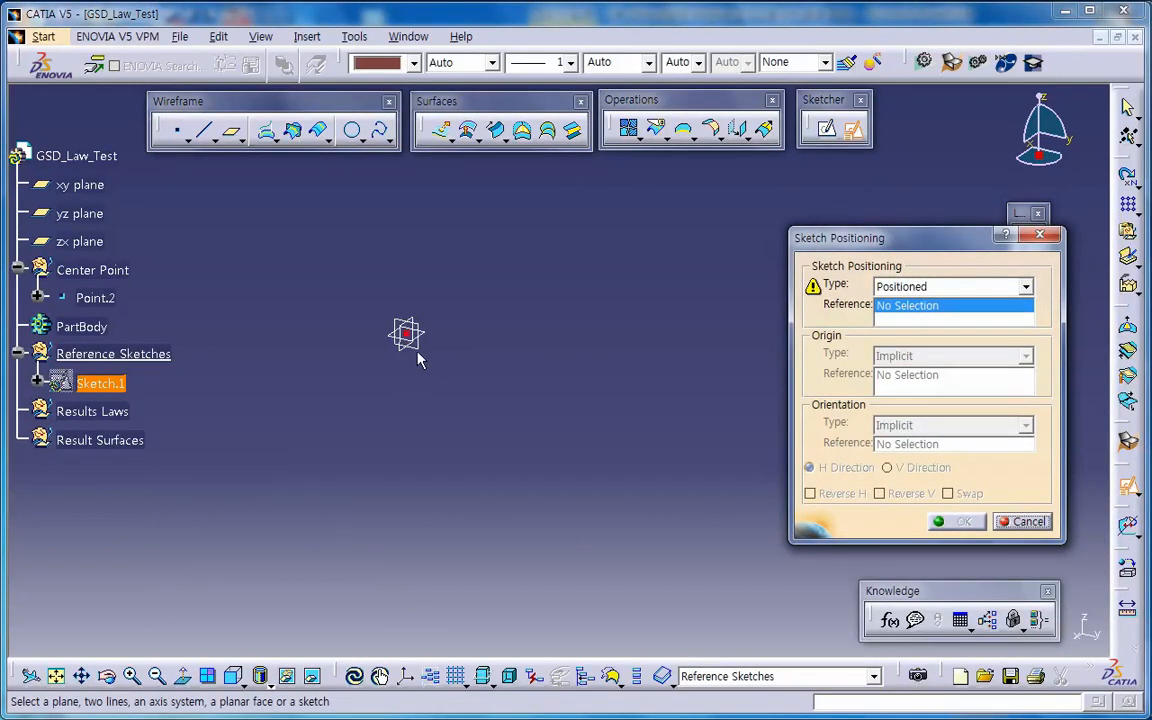
pyautogui.click(417, 352)
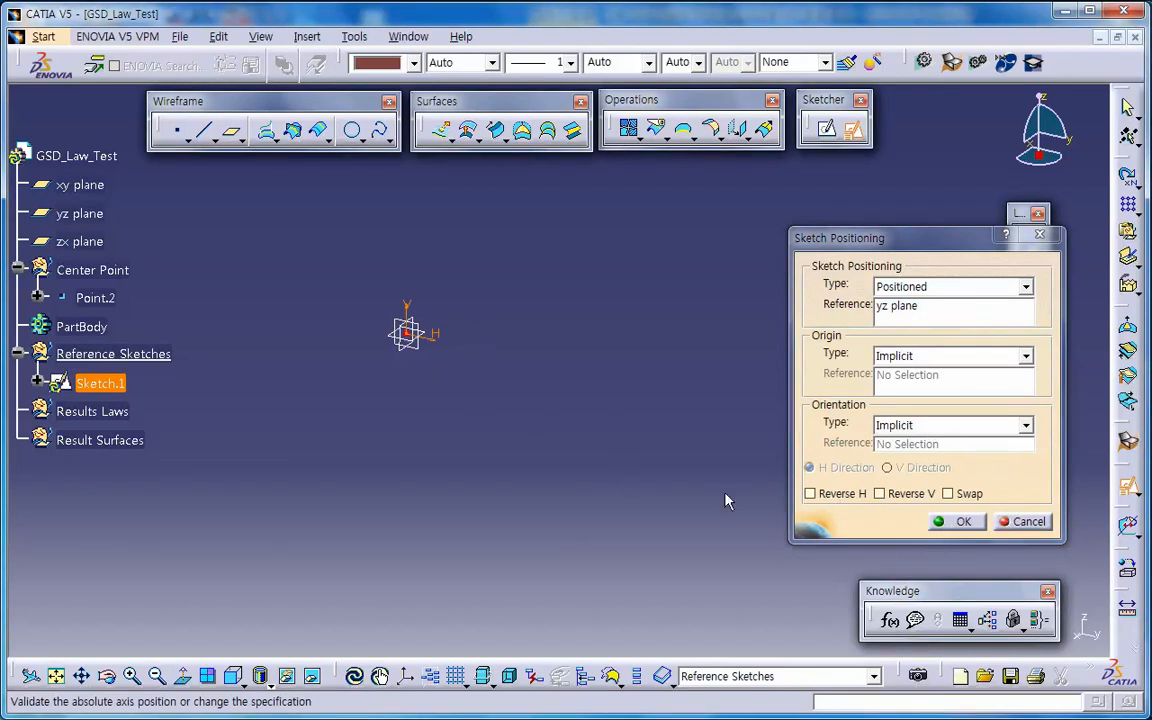
pyautogui.click(963, 522)
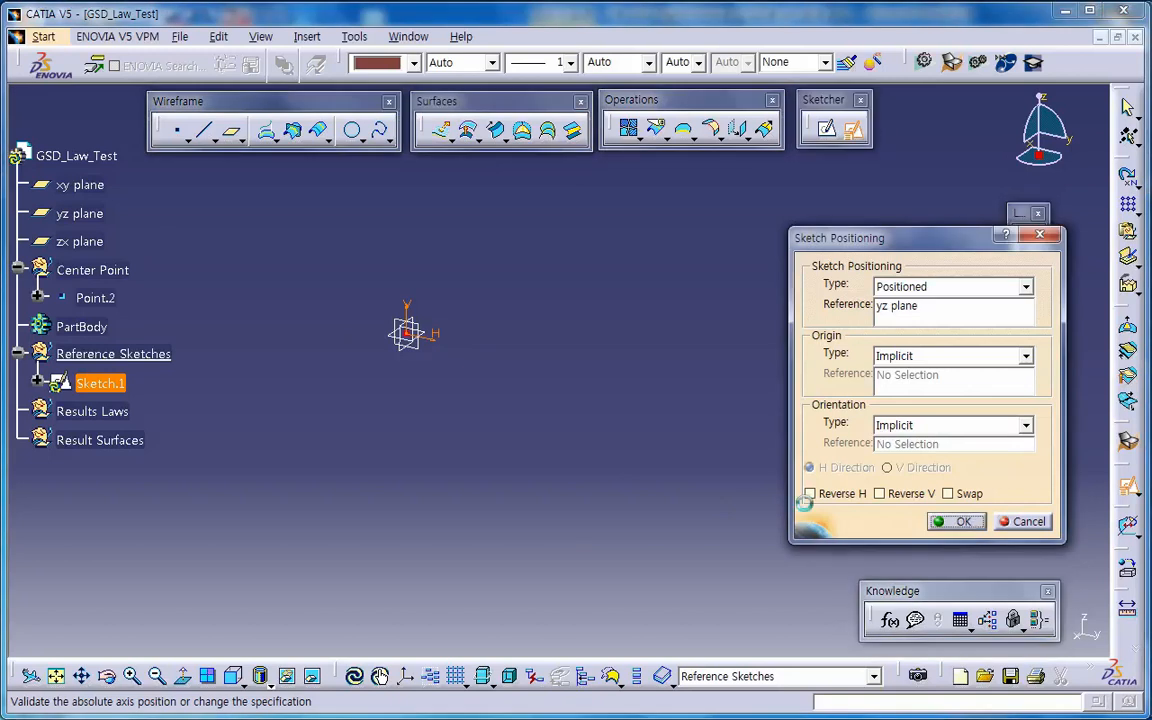
# Sketch a horizontal line about 85 mm long starting at the origin
pyautogui.moveTo(625, 447)
pyautogui.mouseDown(button='middle')
pyautogui.moveTo(465, 386)
pyautogui.moveTo(300, 260)
pyautogui.moveTo(308, 285)
pyautogui.mouseUp(button='middle')
pyautogui.click(268, 198)
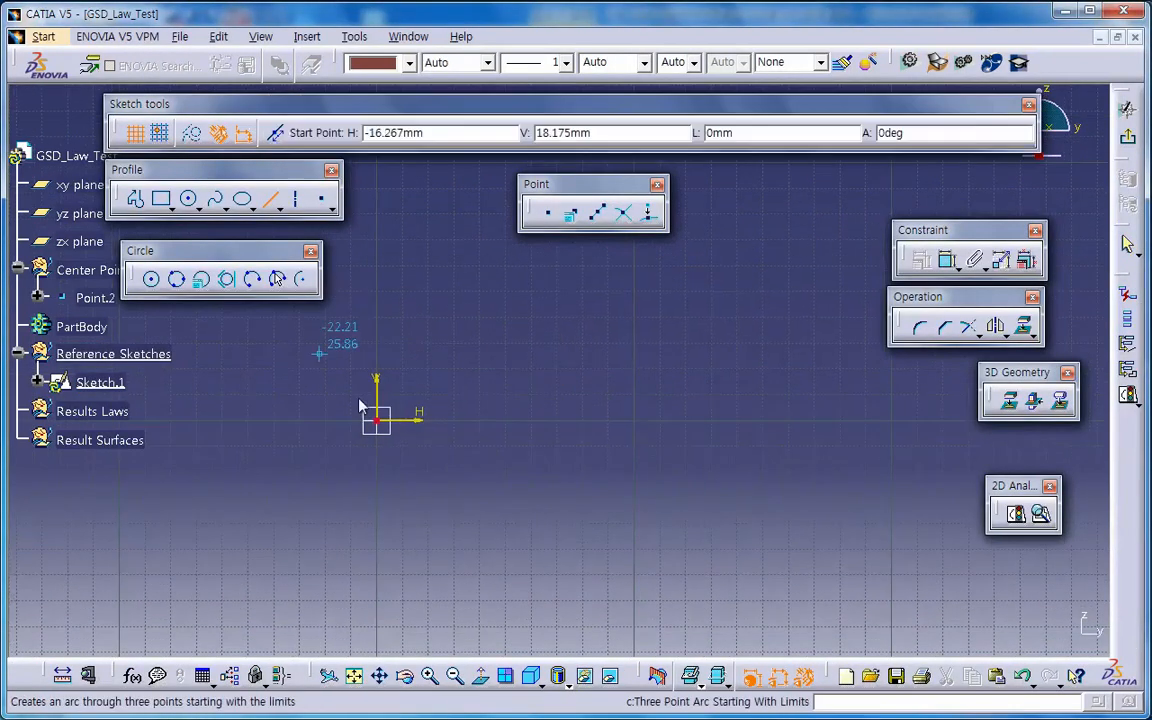
pyautogui.click(376, 420)
pyautogui.click(598, 427)
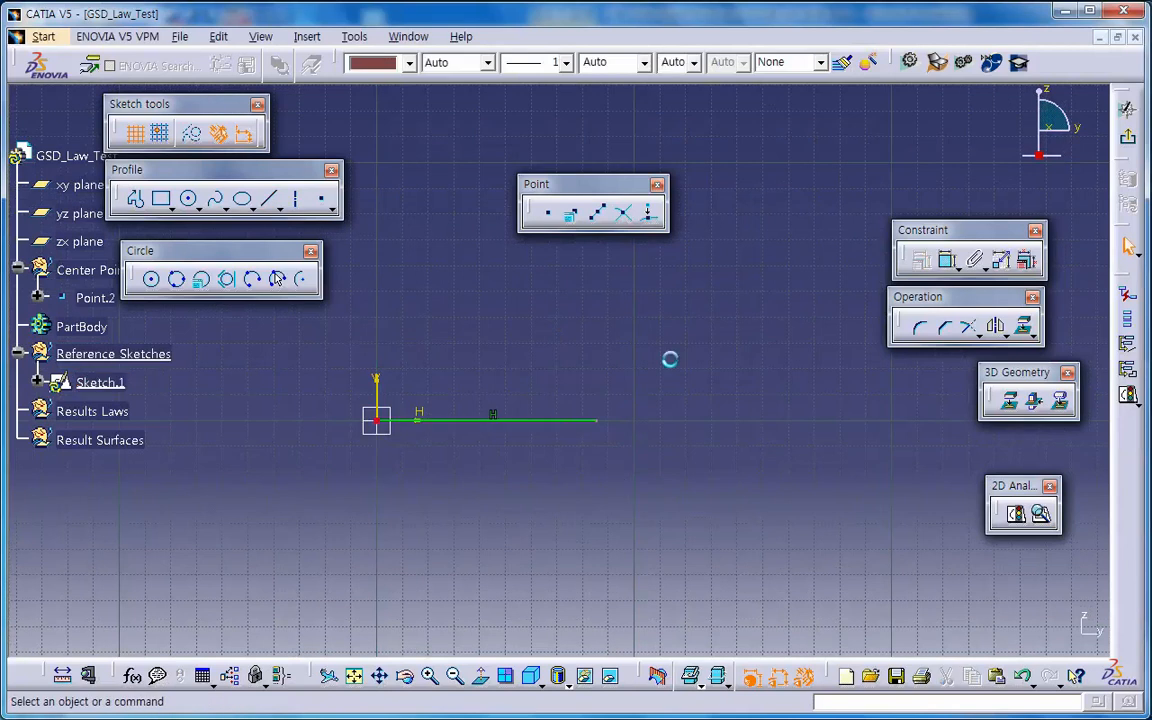
# Dimension the horizontal line's length at 100 mm and exit the sketch
pyautogui.click(548, 427)
pyautogui.doubleClick(527, 453)
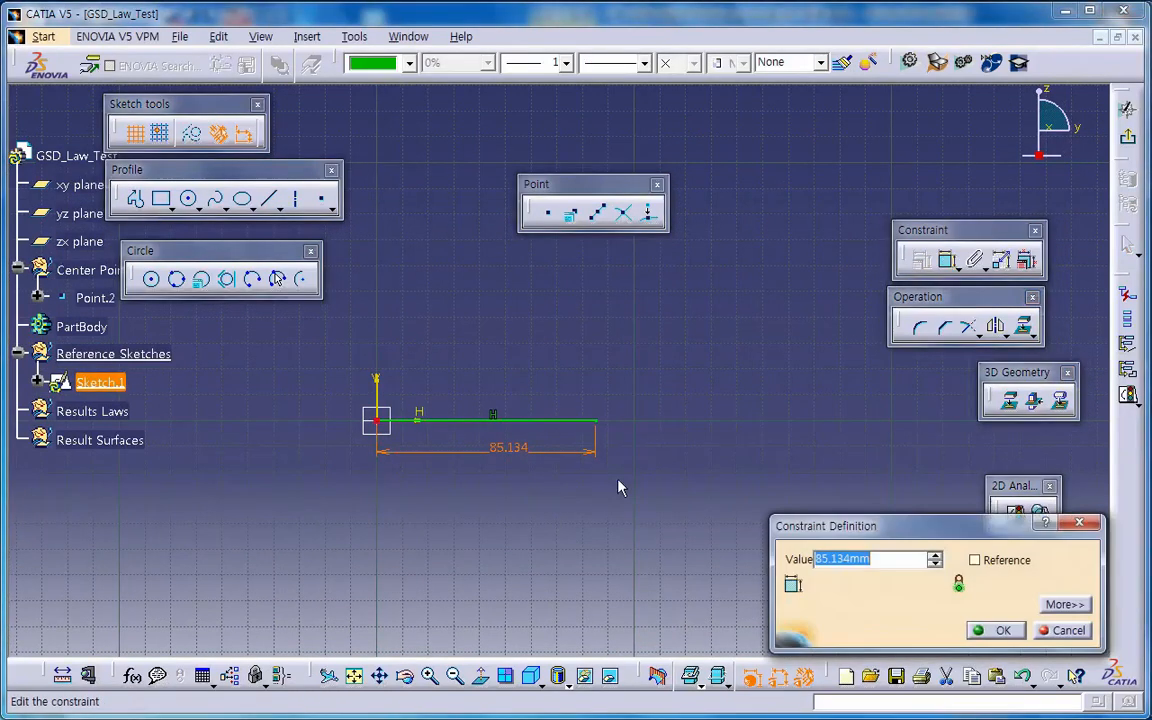
pyautogui.write('100')
pyautogui.press('Return')
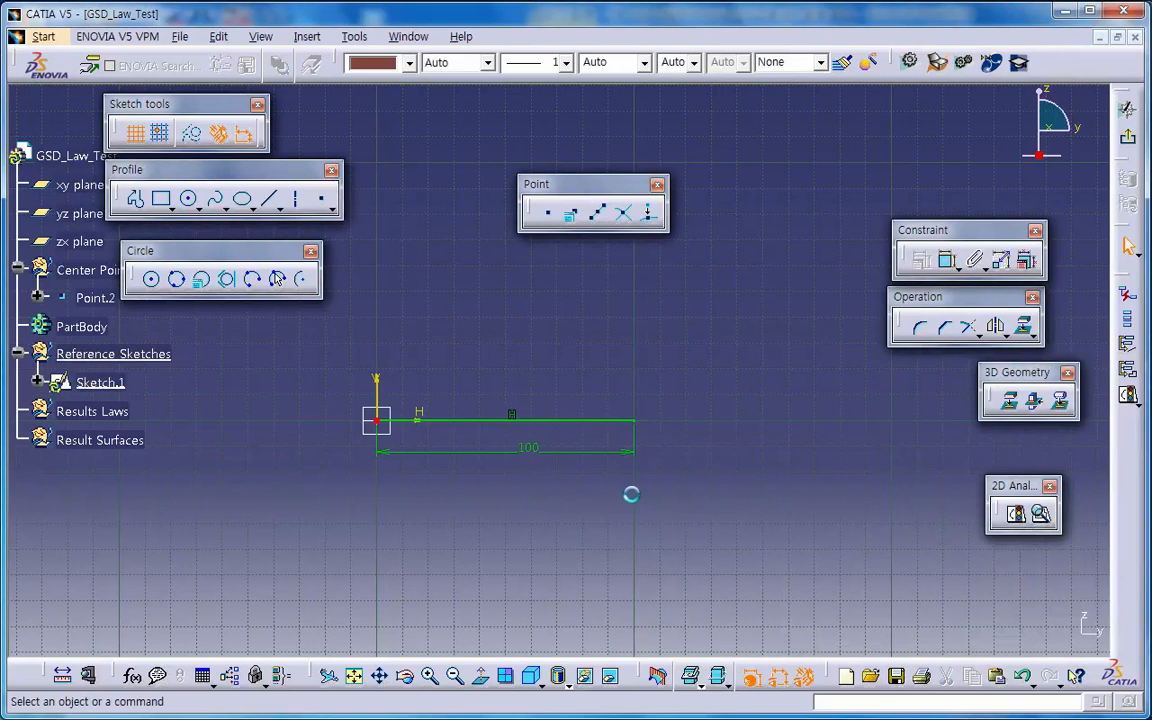
pyautogui.click(1127, 108)
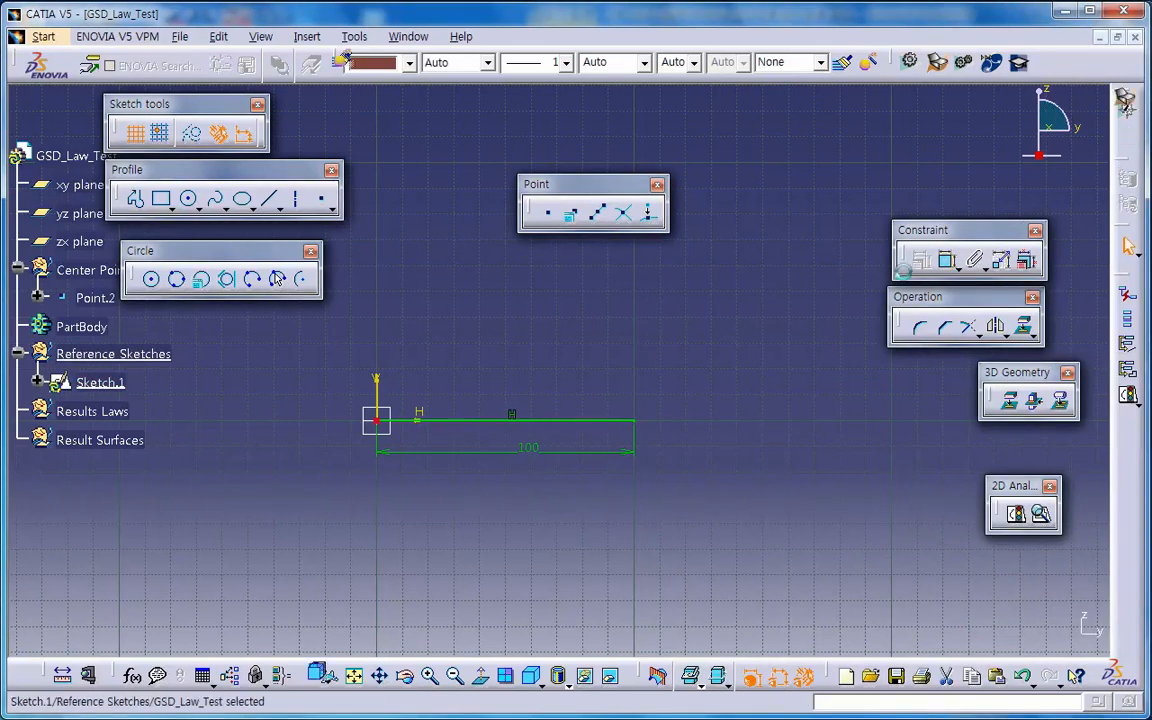
pyautogui.click(558, 519)
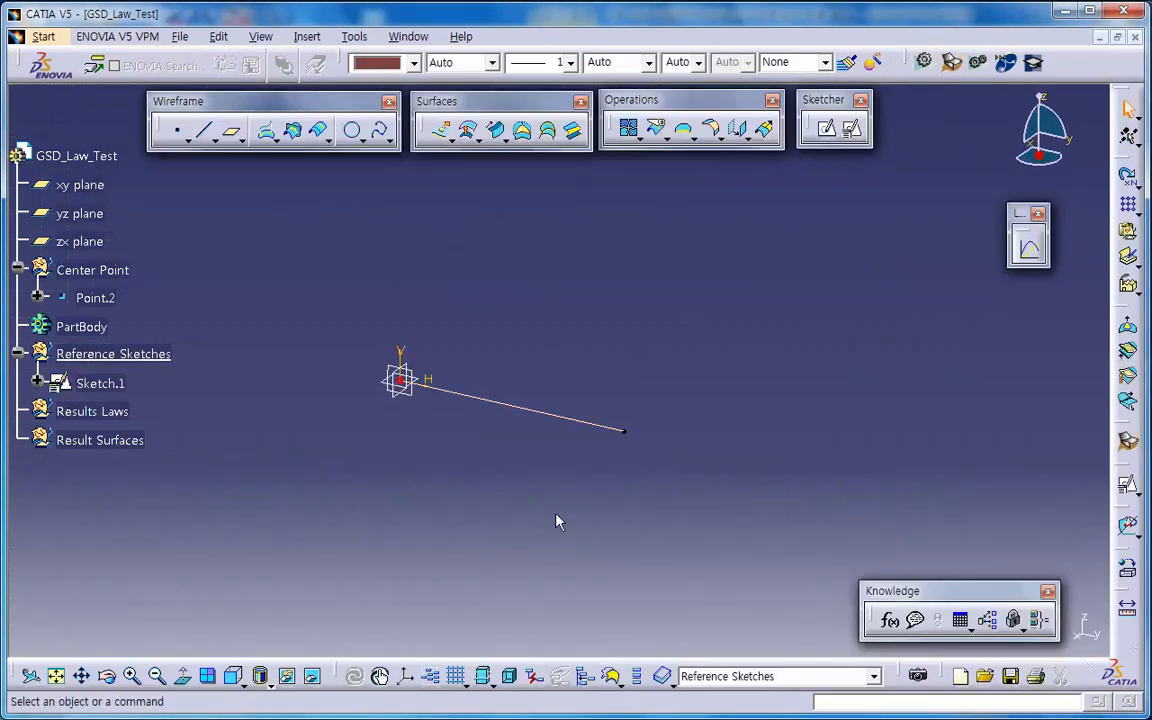
# Open a second positioned sketch on the yz plane in the Reference Sketches set
pyautogui.moveTo(558, 519); pyautogui.dragTo(560, 487, button='middle')
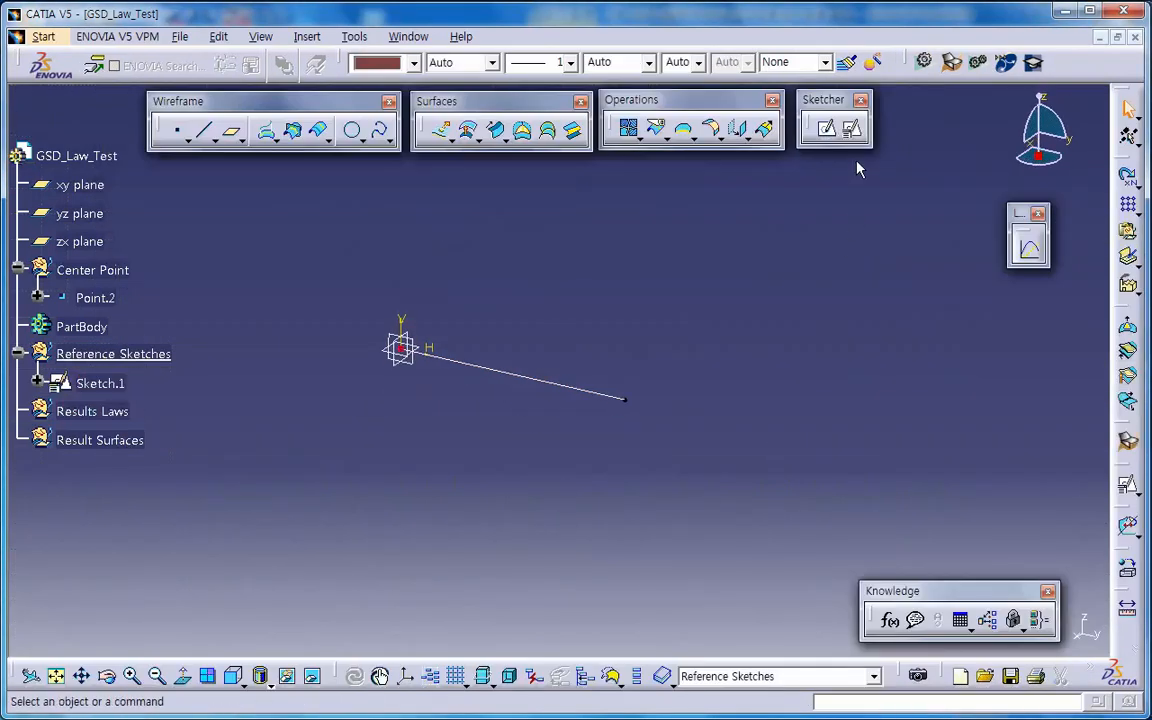
pyautogui.click(851, 128)
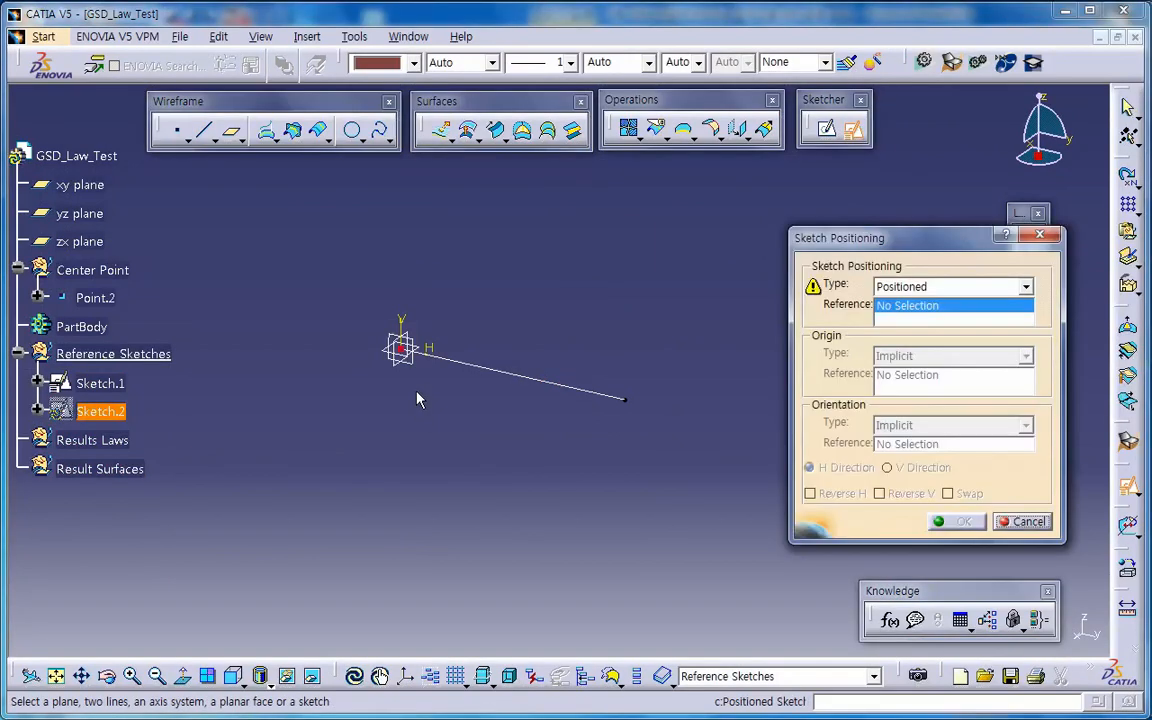
pyautogui.click(414, 362)
pyautogui.click(941, 526)
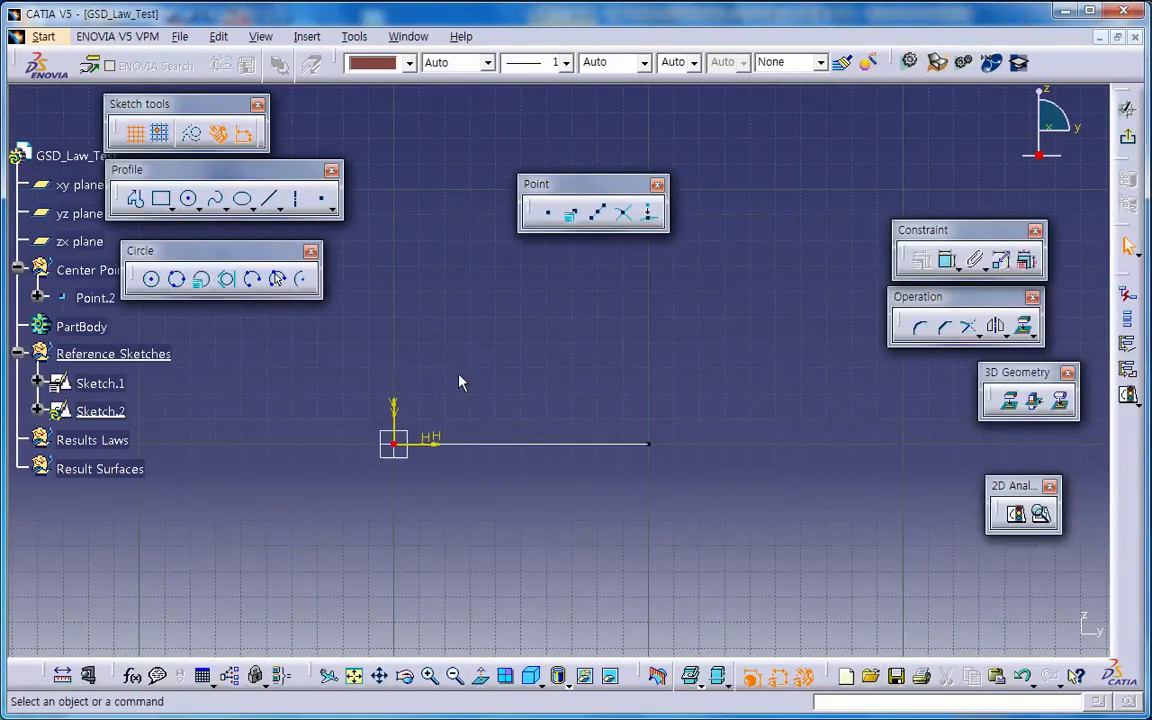
# Sketch an inclined line about 94 mm long, starting at the origin and rising at about 35 degrees
pyautogui.click(273, 206)
pyautogui.click(393, 443)
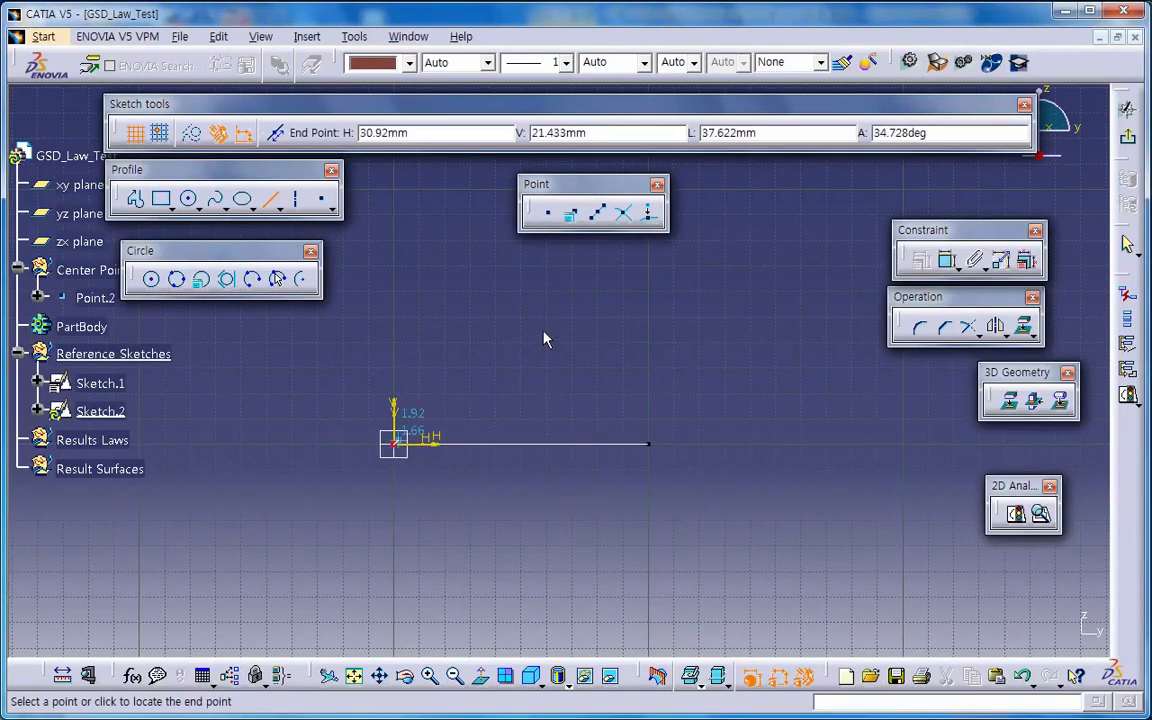
pyautogui.click(591, 307)
# Constrain the angle between the inclined line and the horizontal to 45 degrees
pyautogui.click(948, 260)
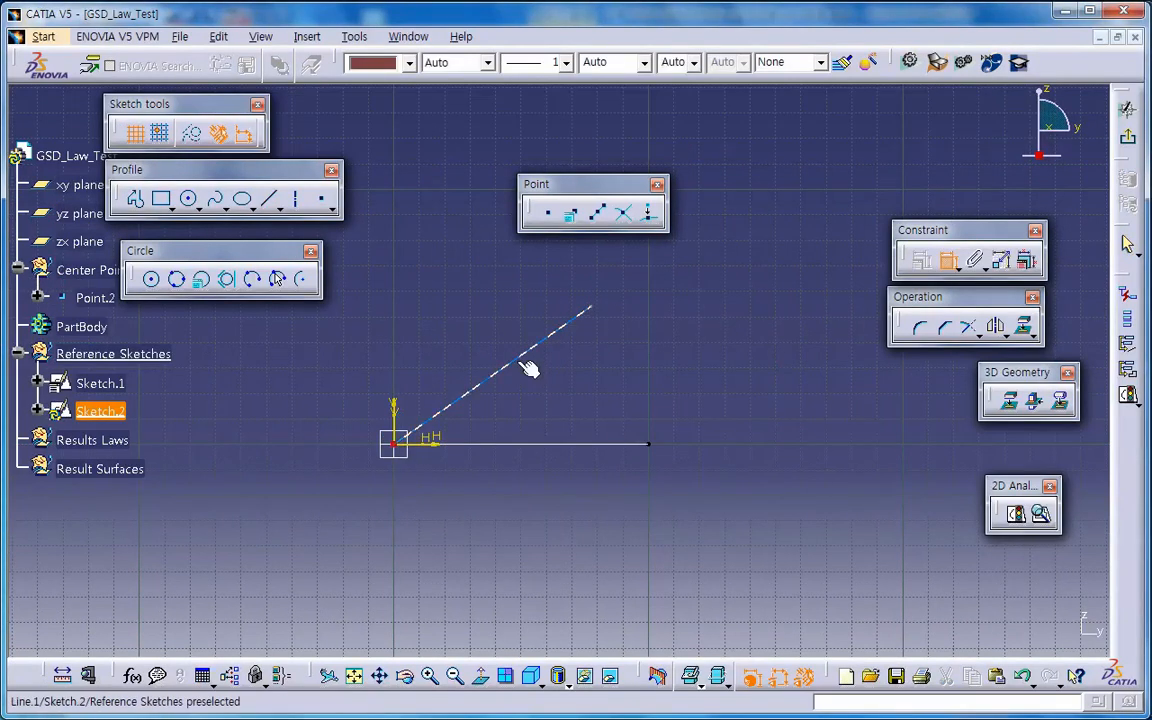
pyautogui.click(518, 360)
pyautogui.click(550, 444)
pyautogui.click(560, 416)
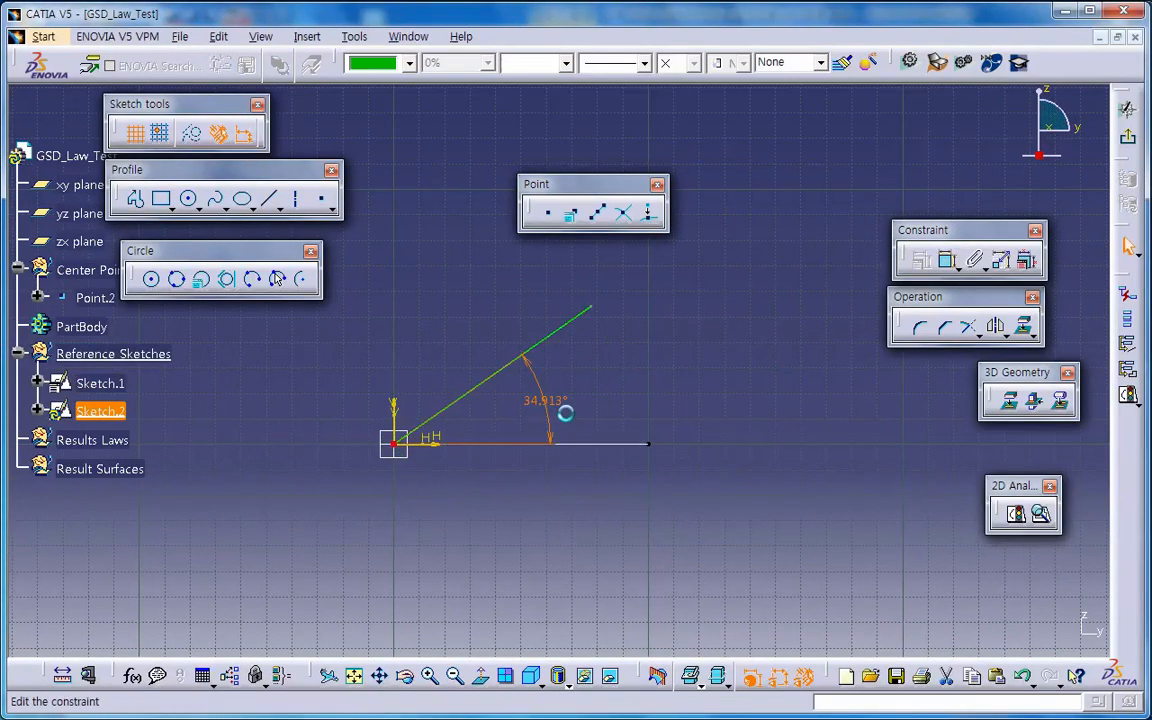
pyautogui.doubleClick(560, 408)
pyautogui.write('45')
pyautogui.press('Return')
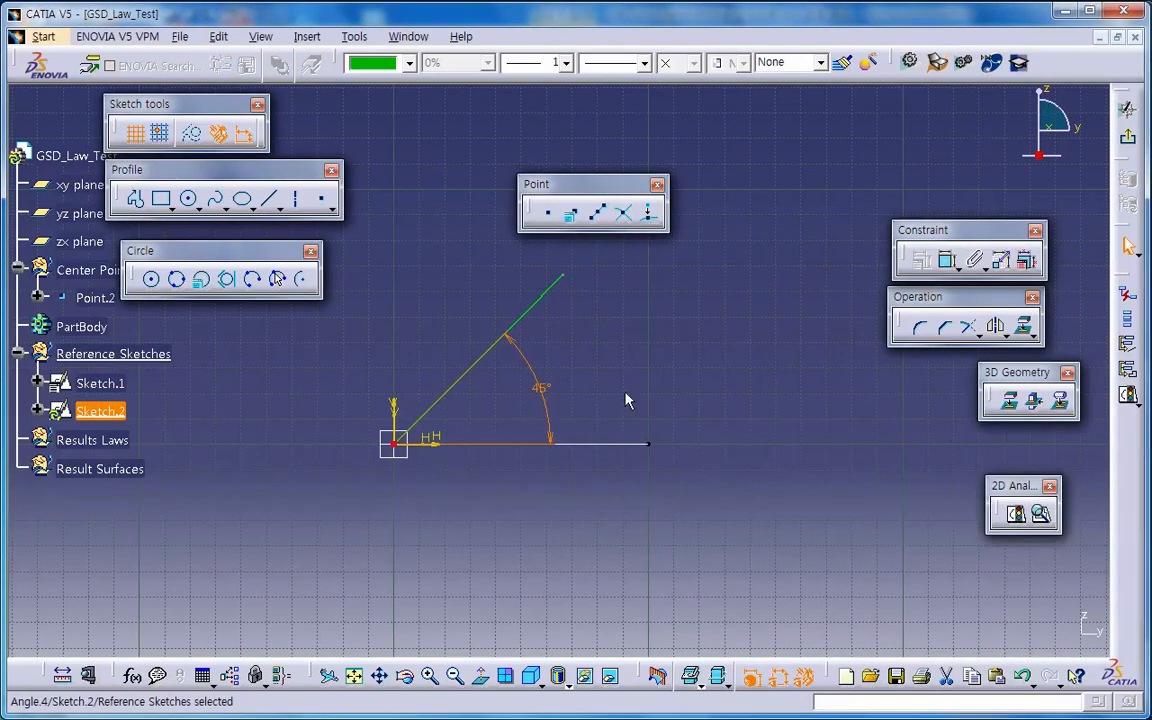
# Dimension the inclined line's horizontal extent at 100 mm and place the dimension above the line
pyautogui.click(948, 260)
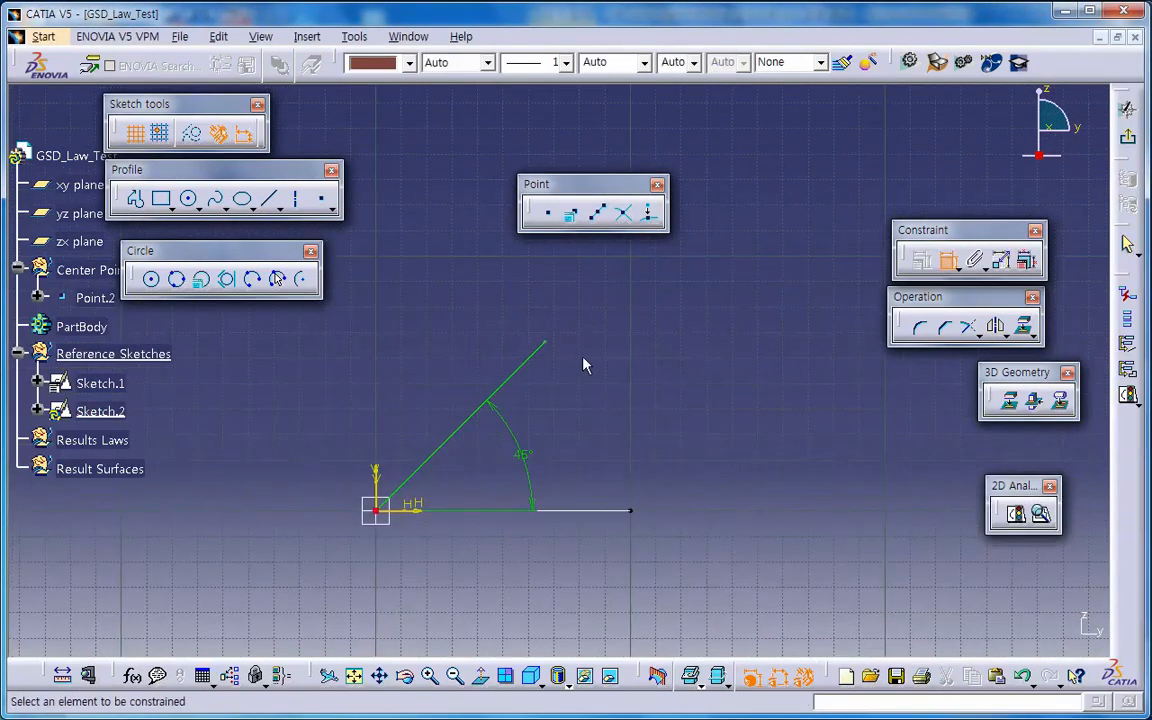
pyautogui.click(536, 367)
pyautogui.rightClick(604, 390)
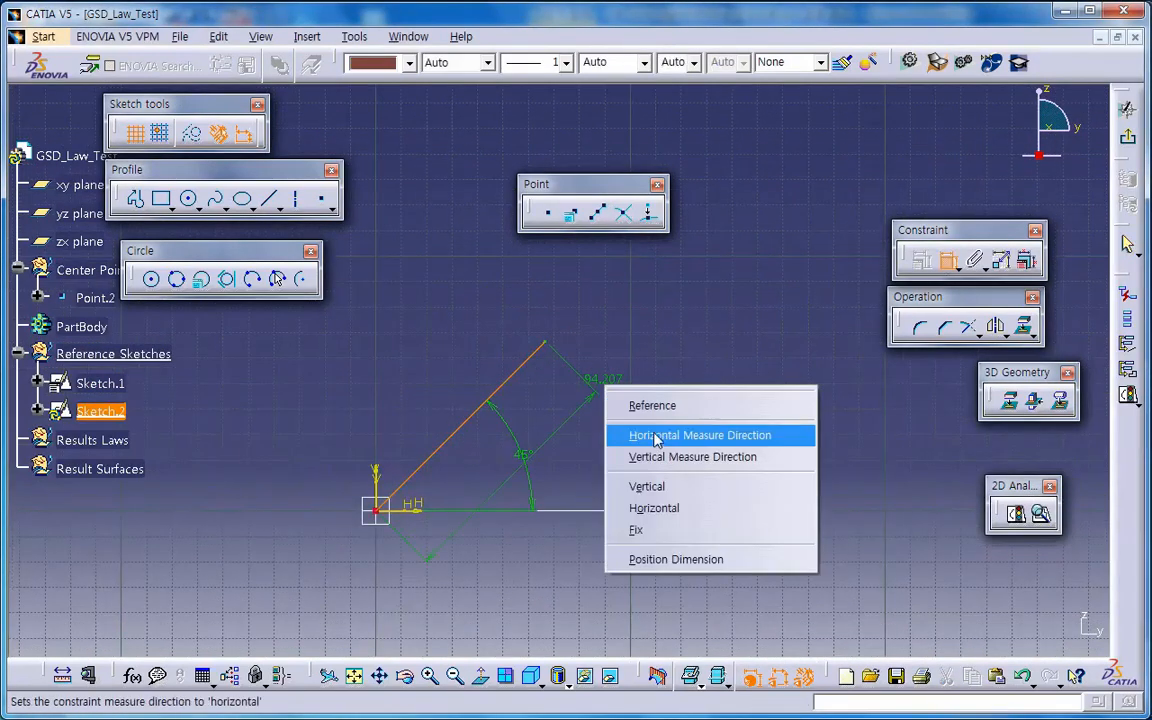
pyautogui.click(640, 434)
pyautogui.click(520, 556)
pyautogui.doubleClick(515, 553)
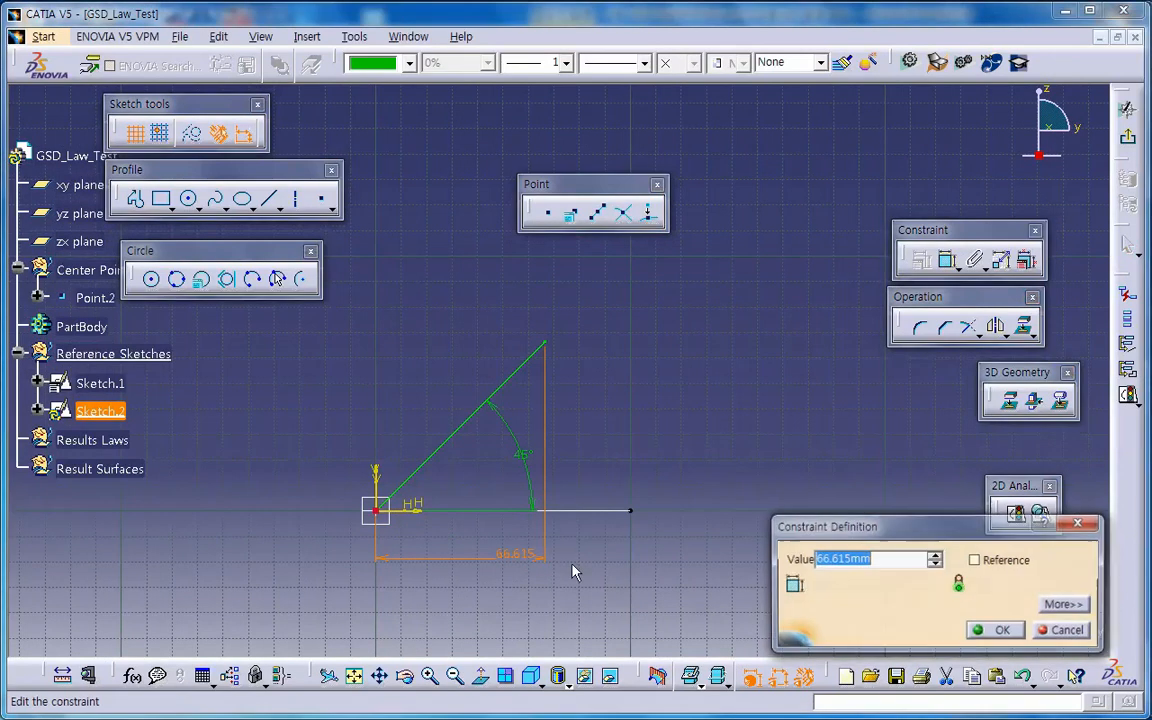
pyautogui.write('100mm')
pyautogui.press('Return')
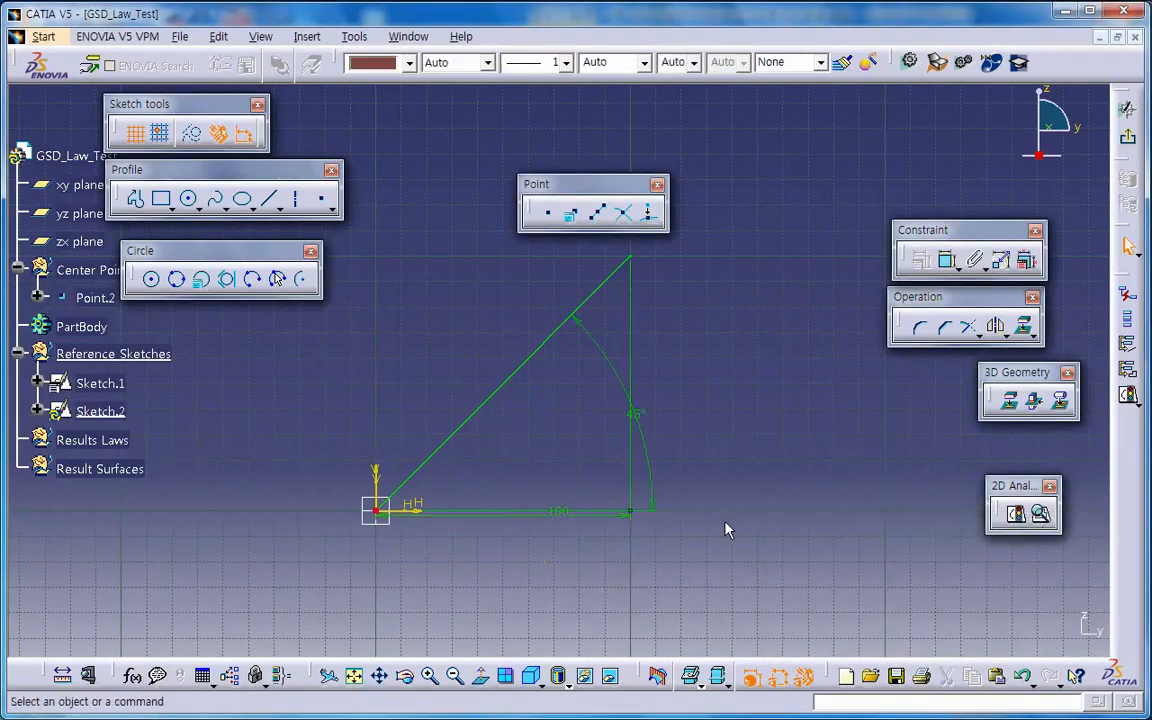
pyautogui.moveTo(629, 524); pyautogui.dragTo(622, 247)
pyautogui.moveTo(551, 343); pyautogui.dragTo(556, 395, button='middle')
pyautogui.click(725, 415)
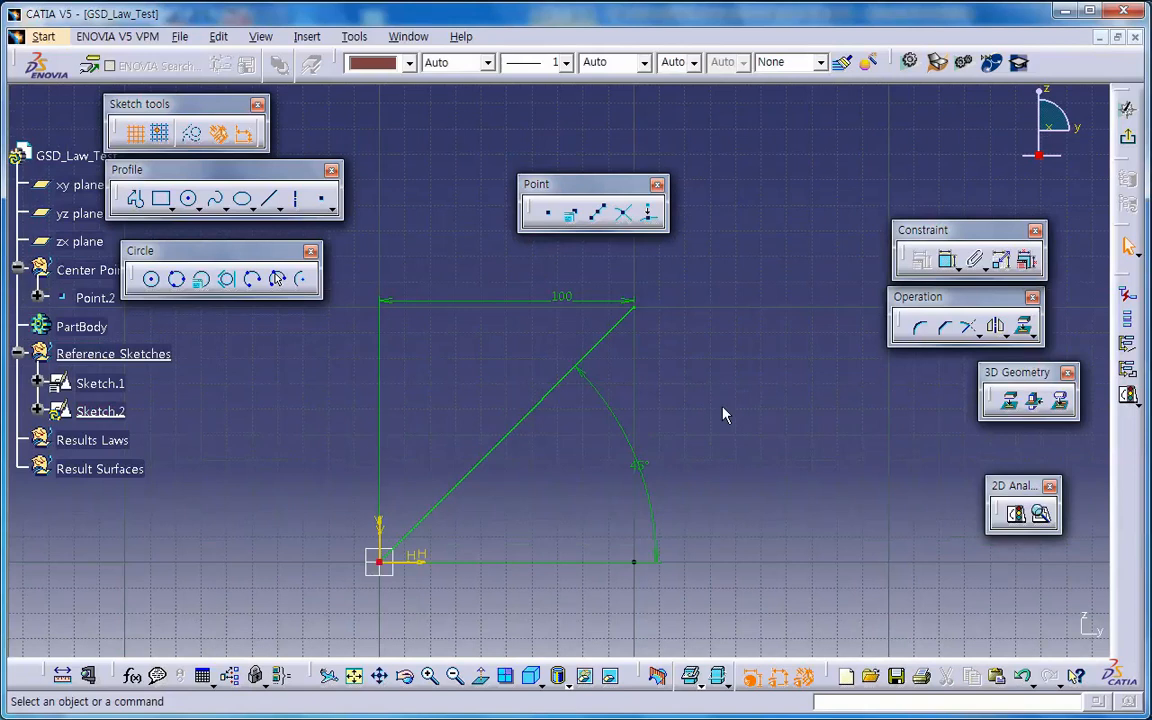
# Dimension the inclined line's vertical extent and make it a reference dimension
pyautogui.click(946, 260)
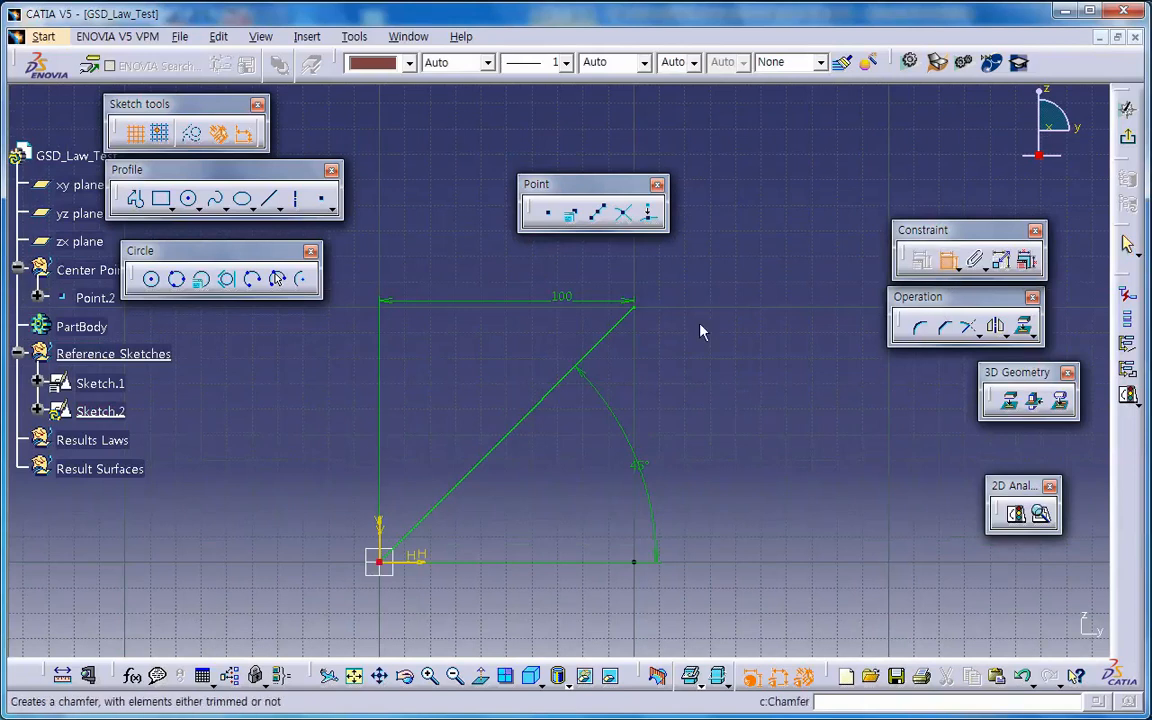
pyautogui.click(641, 311)
pyautogui.rightClick(727, 398)
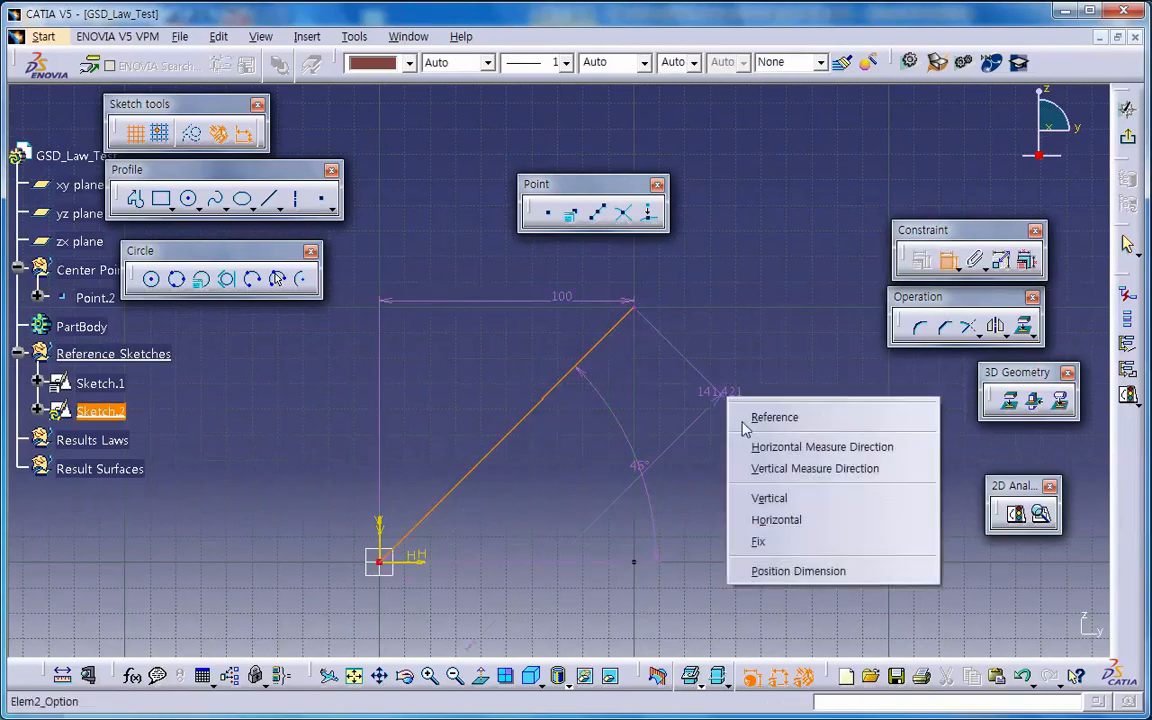
pyautogui.click(793, 469)
pyautogui.click(748, 402)
pyautogui.doubleClick(747, 398)
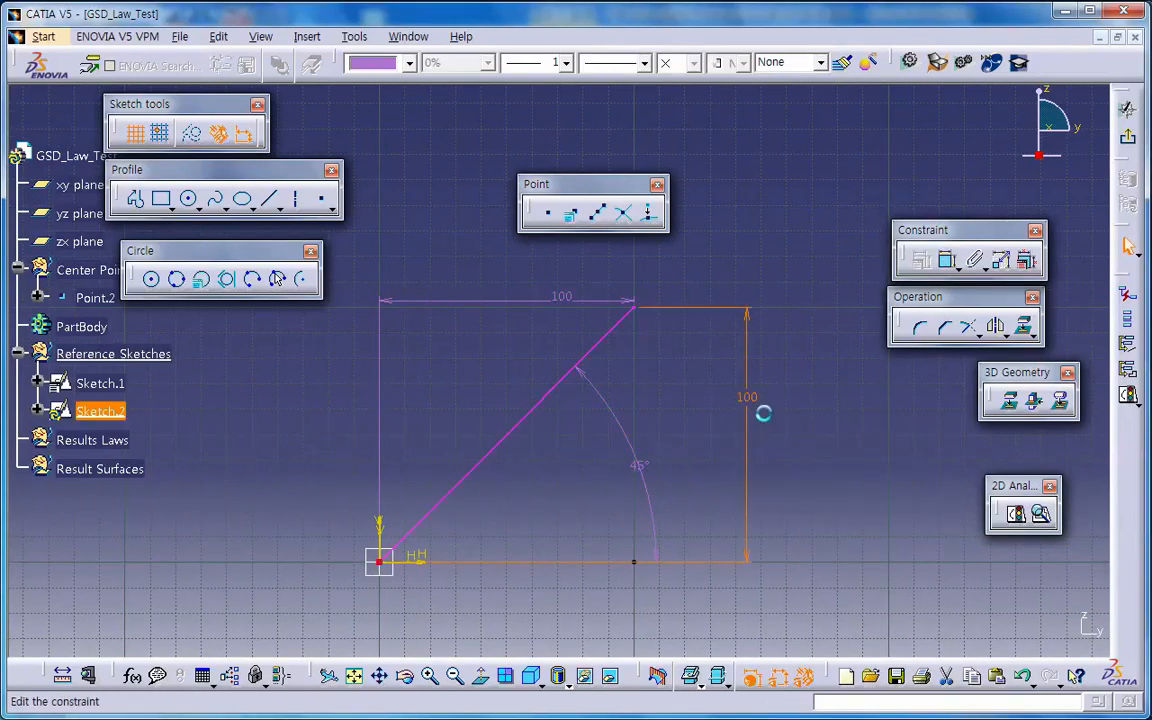
pyautogui.click(975, 560)
pyautogui.click(996, 630)
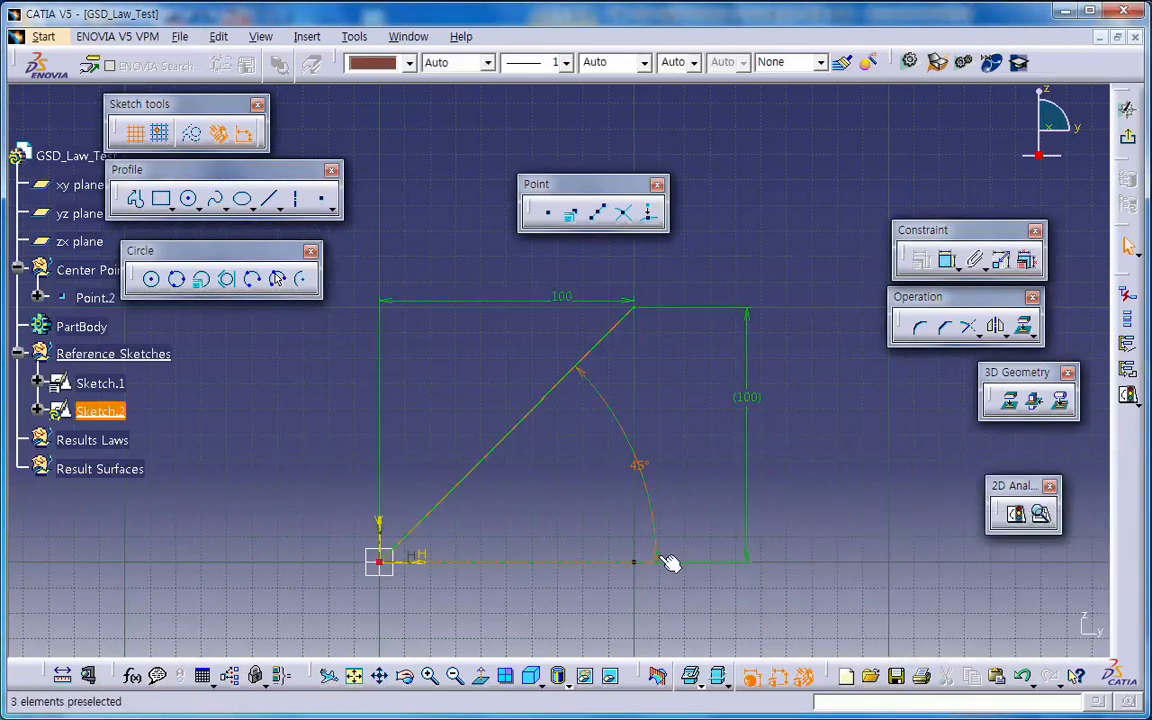
# Move the angle and vertical dimensions inward and the horizontal dimension below the origin line, and exit the sketch
pyautogui.moveTo(658, 558); pyautogui.dragTo(558, 597)
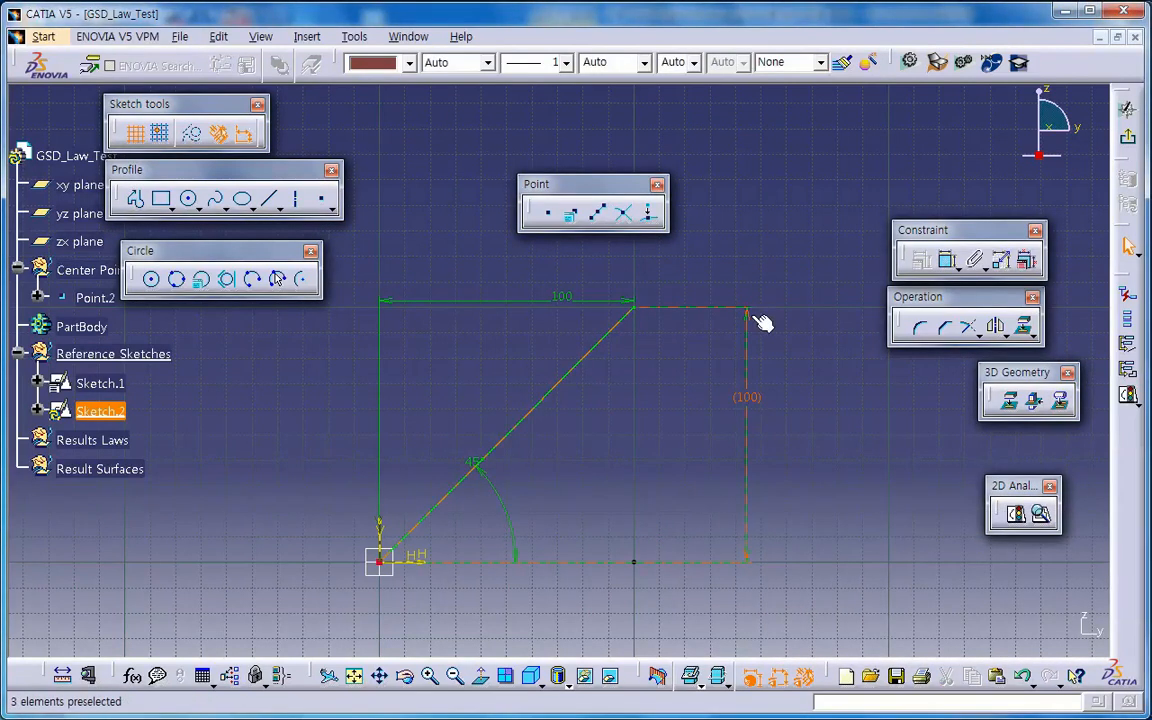
pyautogui.moveTo(758, 319)
pyautogui.mouseDown()
pyautogui.moveTo(668, 342)
pyautogui.moveTo(599, 391)
pyautogui.moveTo(594, 380)
pyautogui.mouseUp()
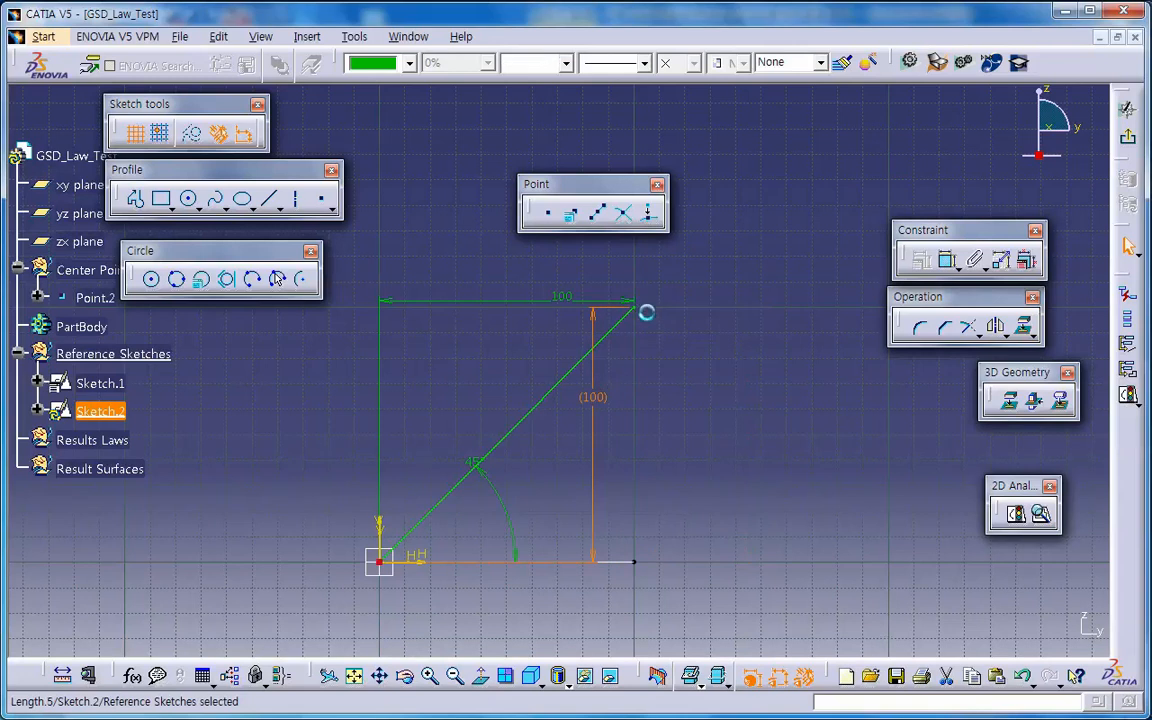
pyautogui.moveTo(645, 311)
pyautogui.mouseDown()
pyautogui.moveTo(609, 573)
pyautogui.moveTo(591, 609)
pyautogui.moveTo(573, 598)
pyautogui.mouseUp()
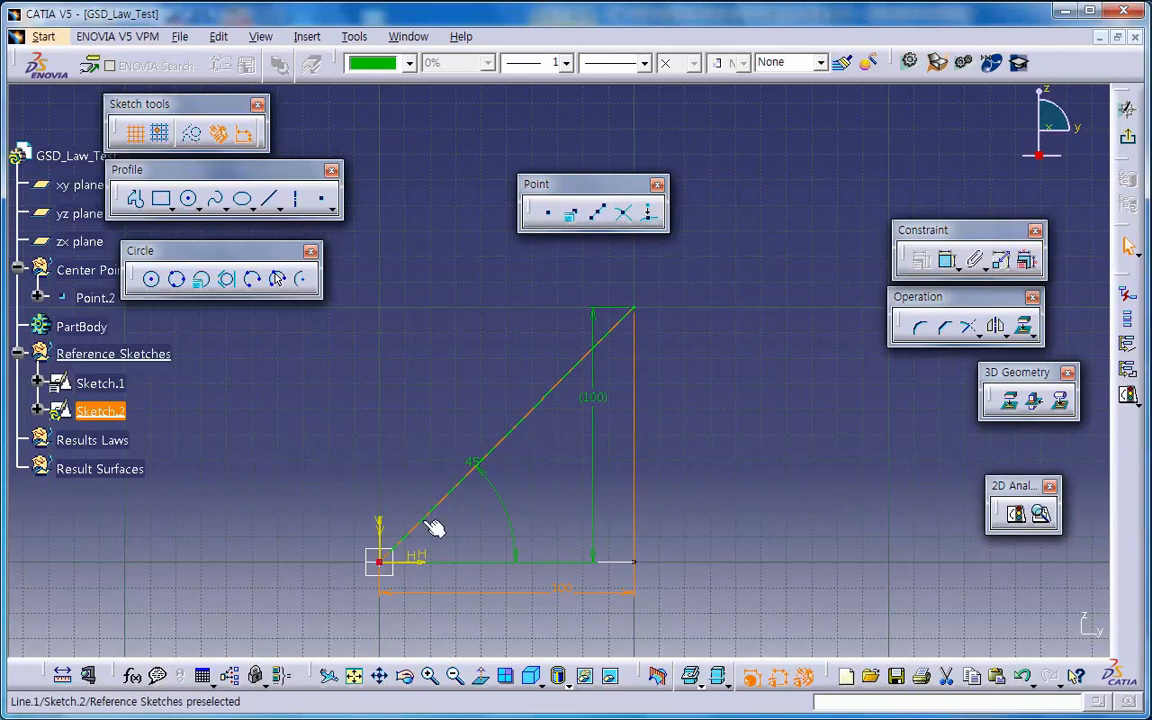
pyautogui.click(750, 436)
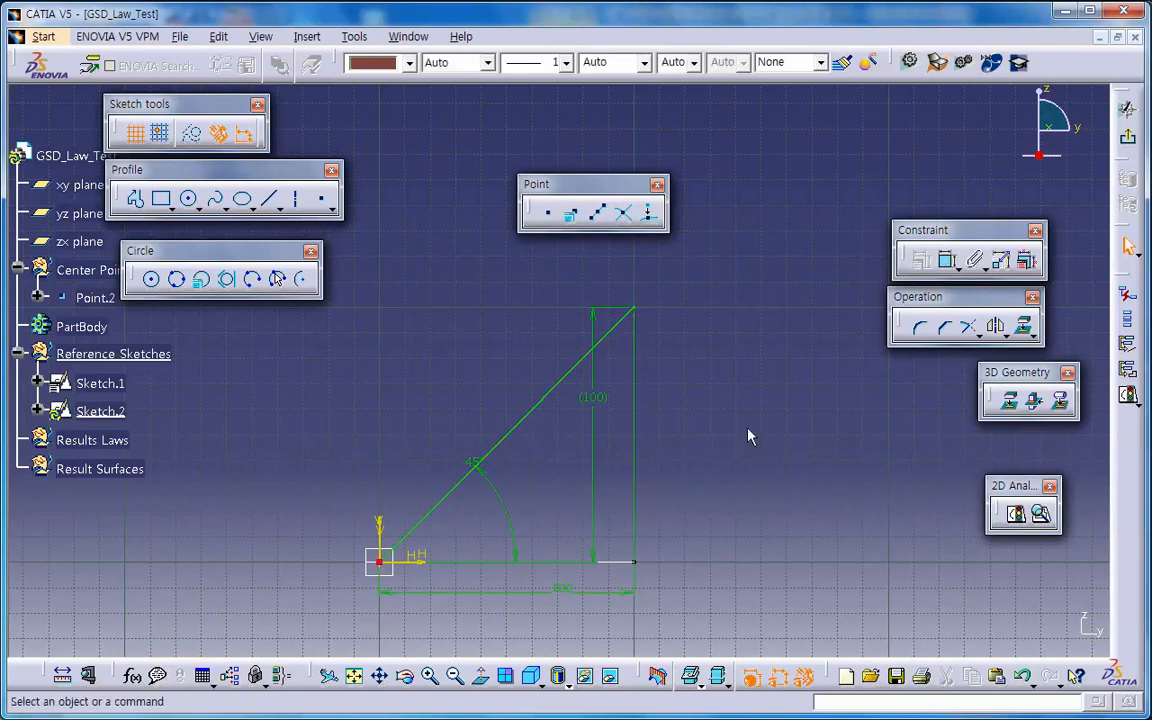
pyautogui.click(1127, 135)
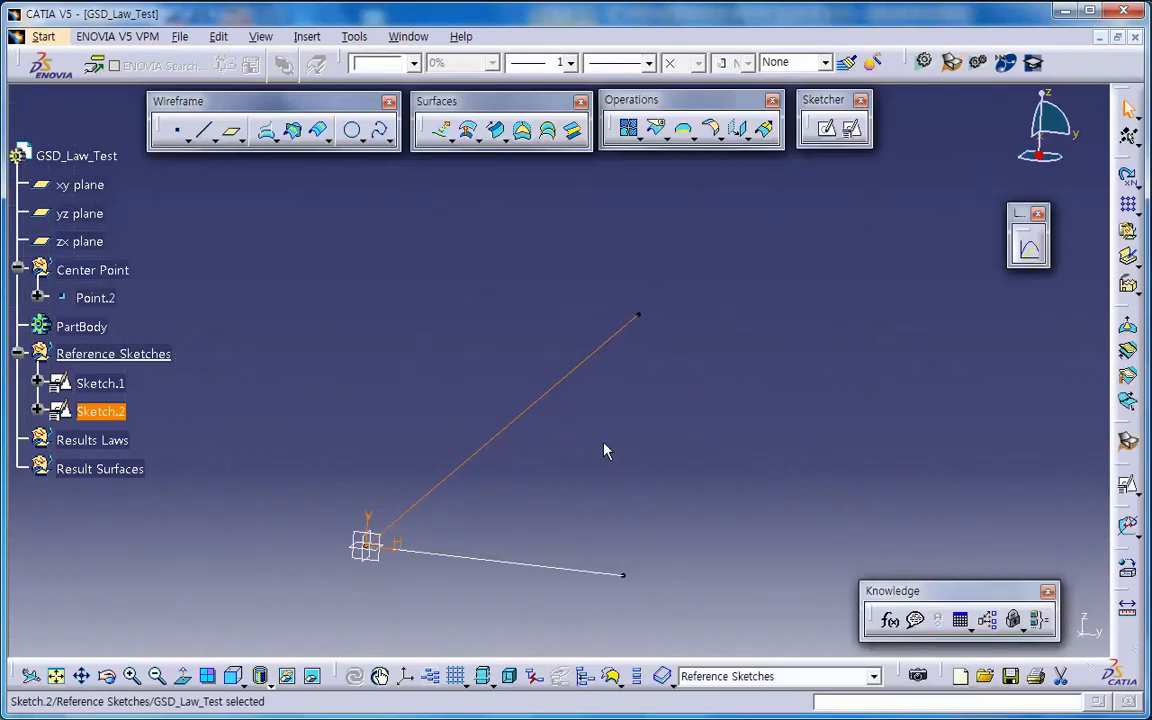
pyautogui.moveTo(604, 444)
pyautogui.mouseDown(button='middle')
pyautogui.moveTo(468, 401)
pyautogui.moveTo(440, 321)
pyautogui.moveTo(452, 366)
pyautogui.mouseUp(button='middle')
pyautogui.click(656, 381)
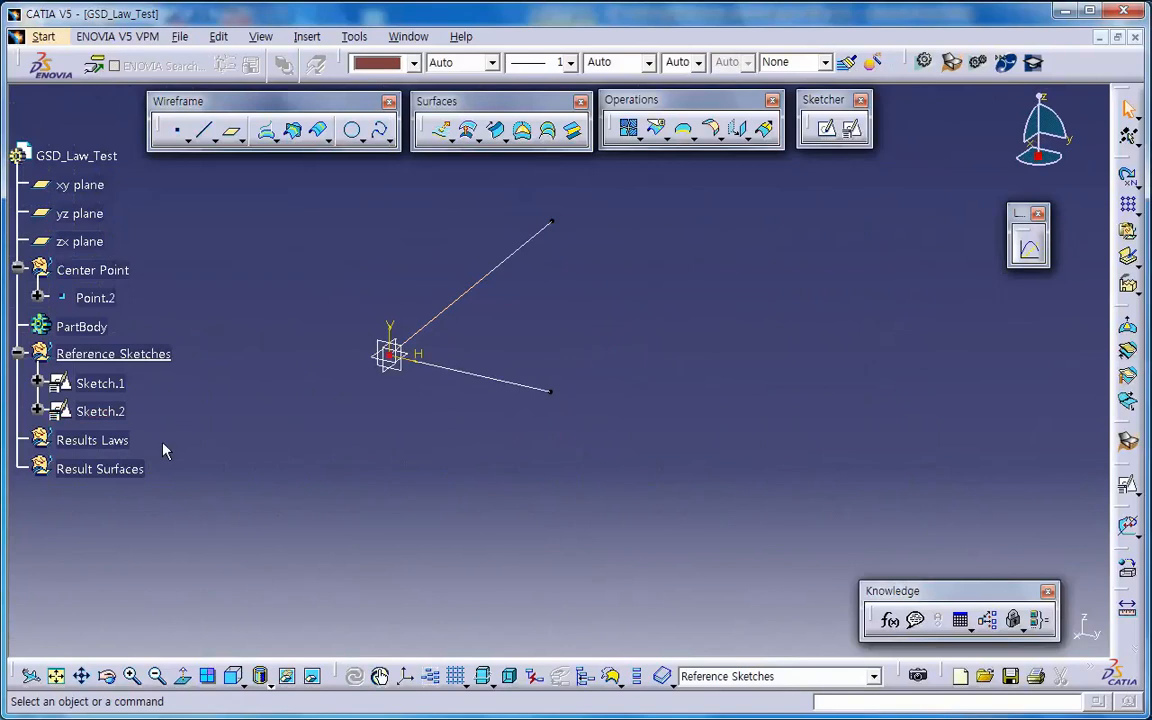
# Make Results Laws the in-work object and switch the in-work object back to Reference Sketches
pyautogui.rightClick(116, 441)
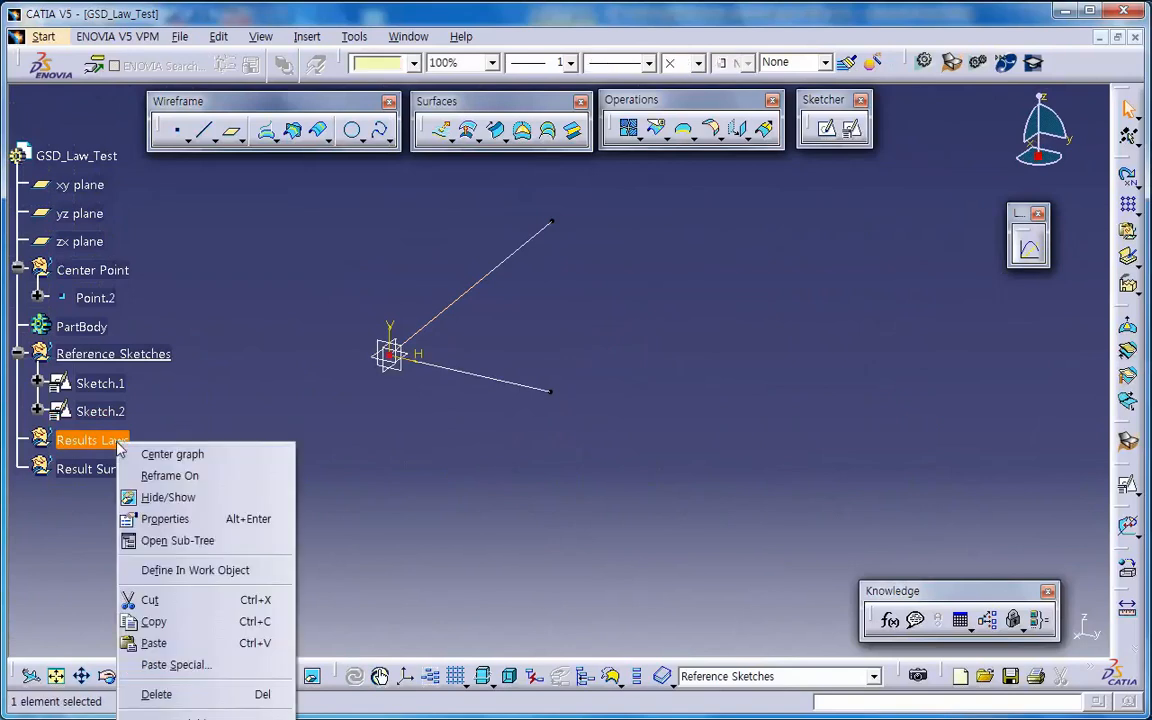
pyautogui.click(207, 570)
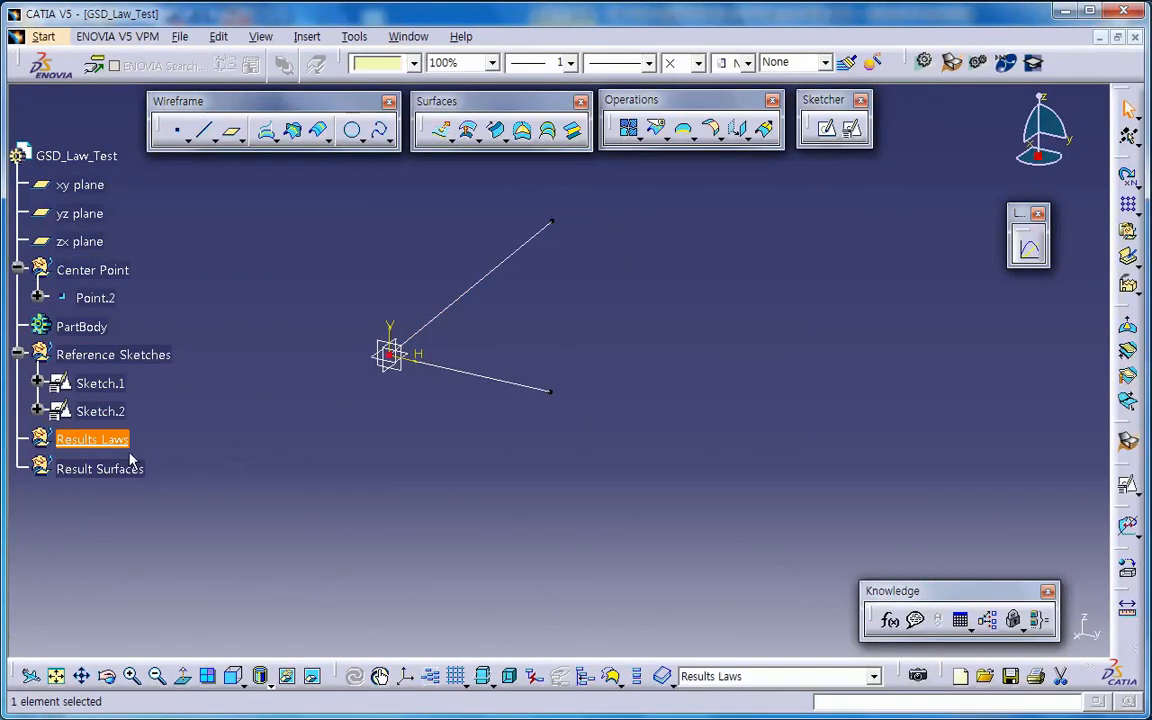
pyautogui.click(267, 473)
pyautogui.rightClick(150, 356)
pyautogui.click(220, 476)
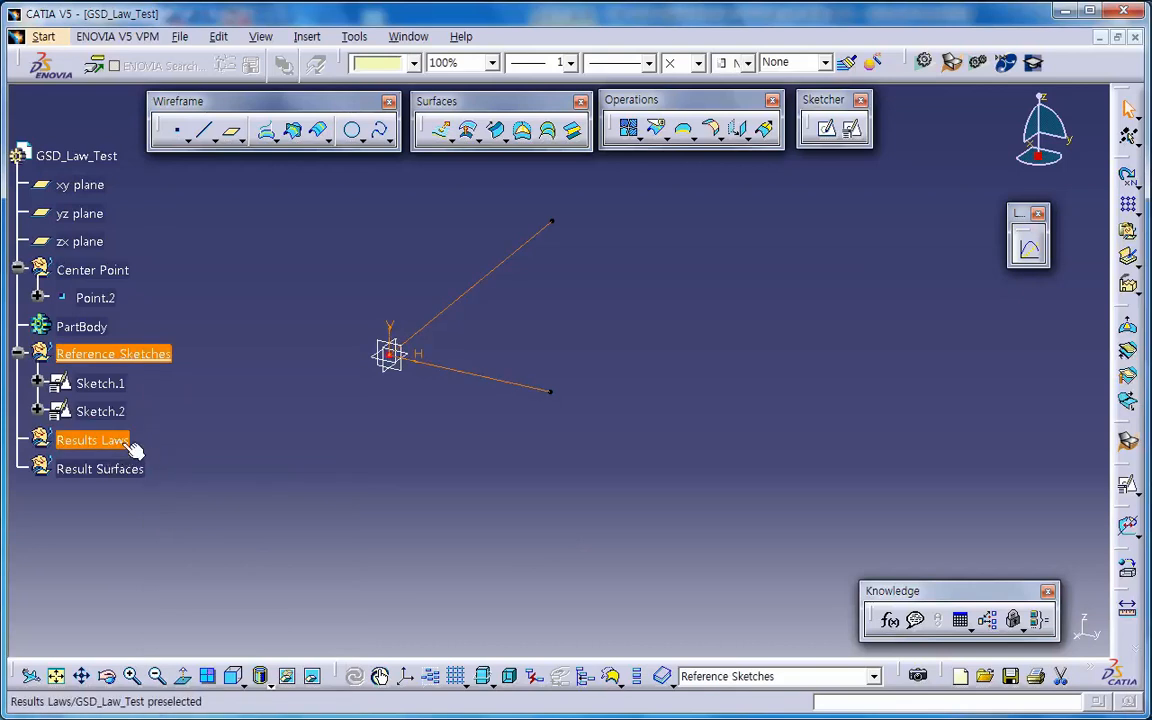
pyautogui.click(165, 475)
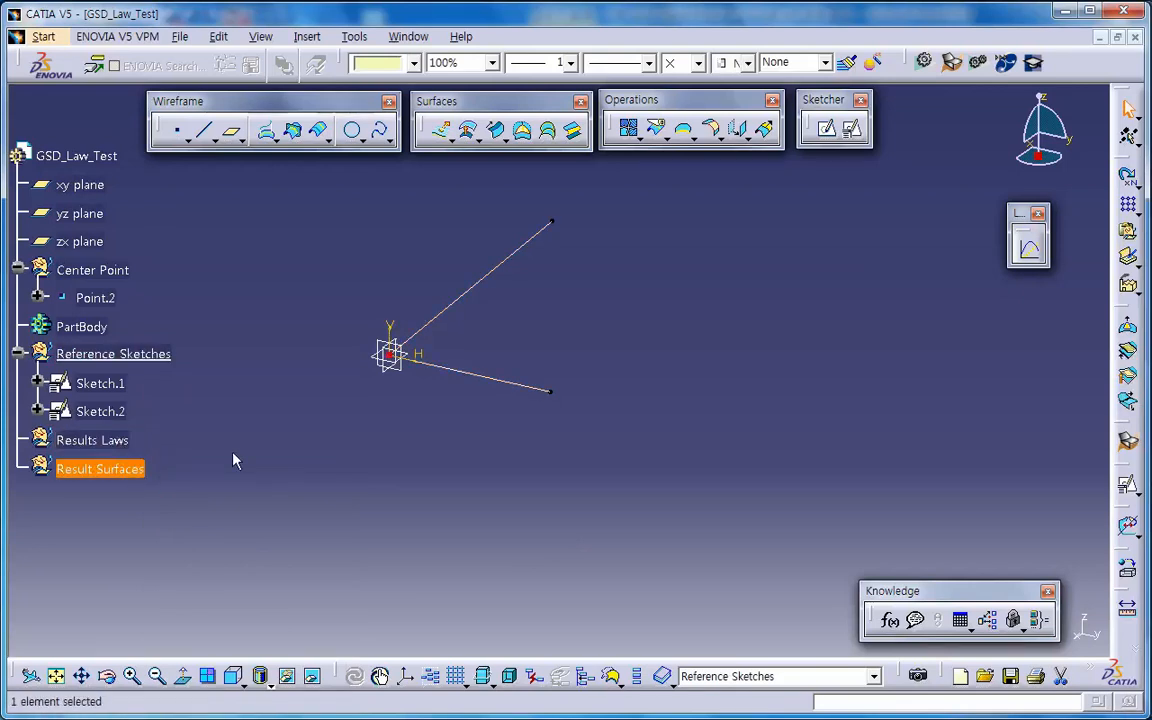
pyautogui.click(307, 36)
pyautogui.click(217, 320)
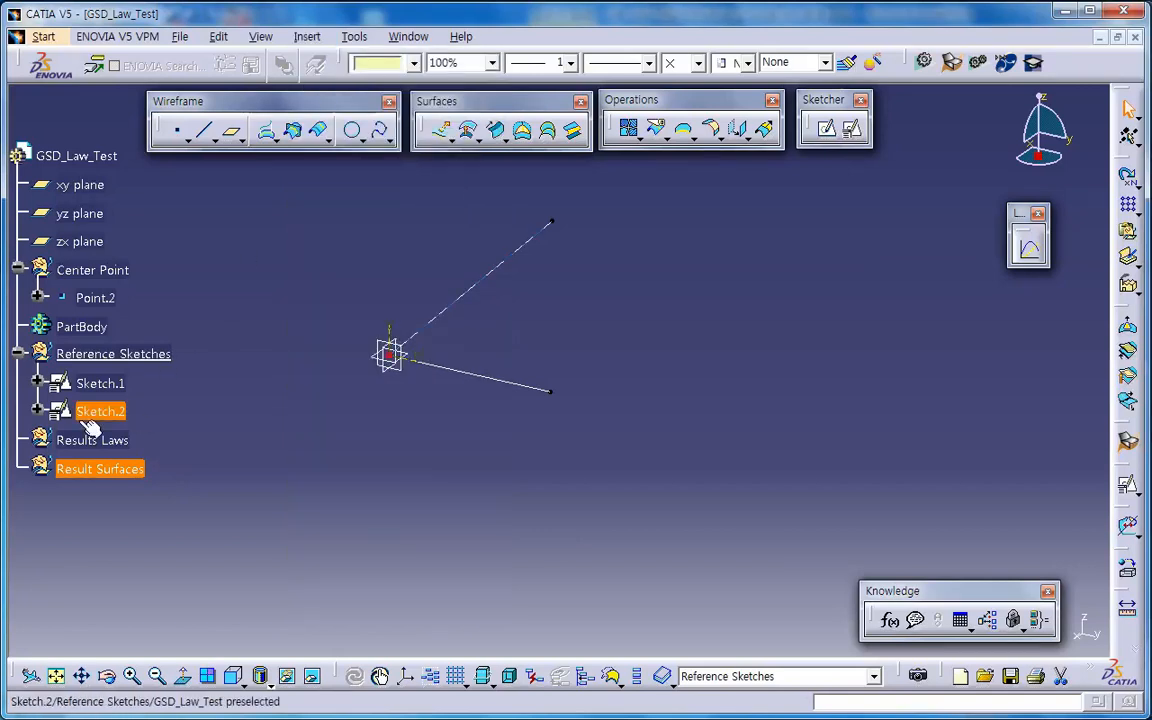
pyautogui.click(252, 470)
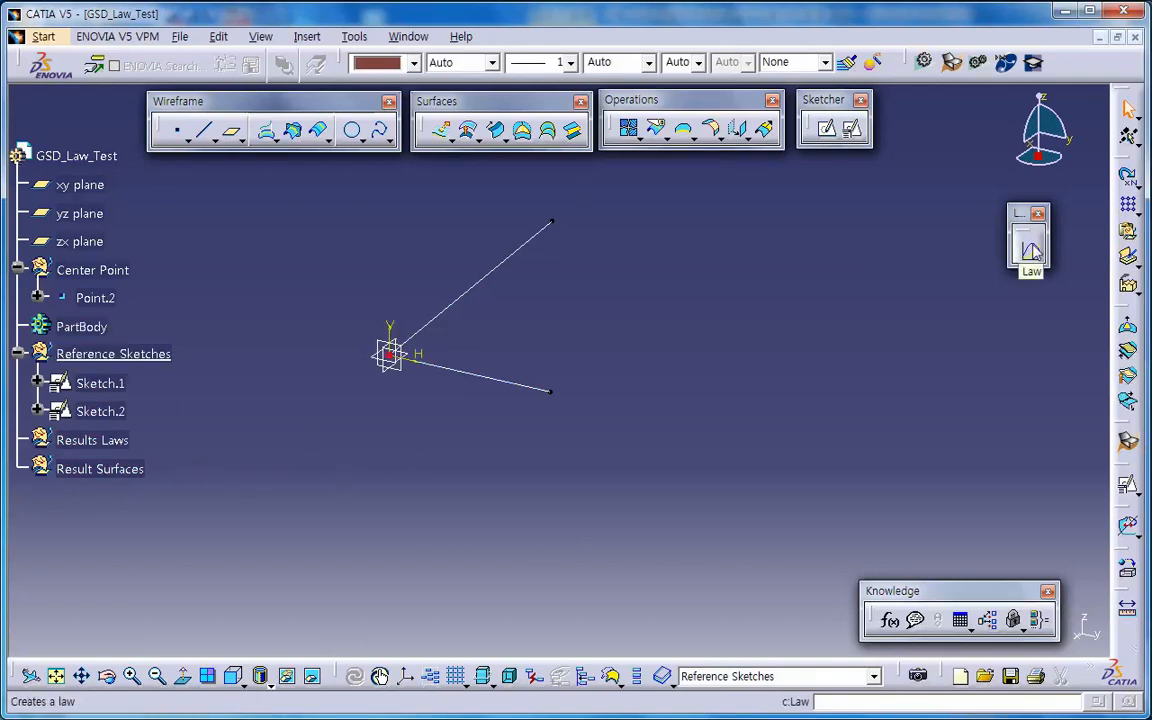
# Start a law with Sketch.1 as the reference and Sketch.2 as the definition, and evaluate it along the reference line
pyautogui.click(1029, 246)
pyautogui.moveTo(958, 410); pyautogui.dragTo(757, 239)
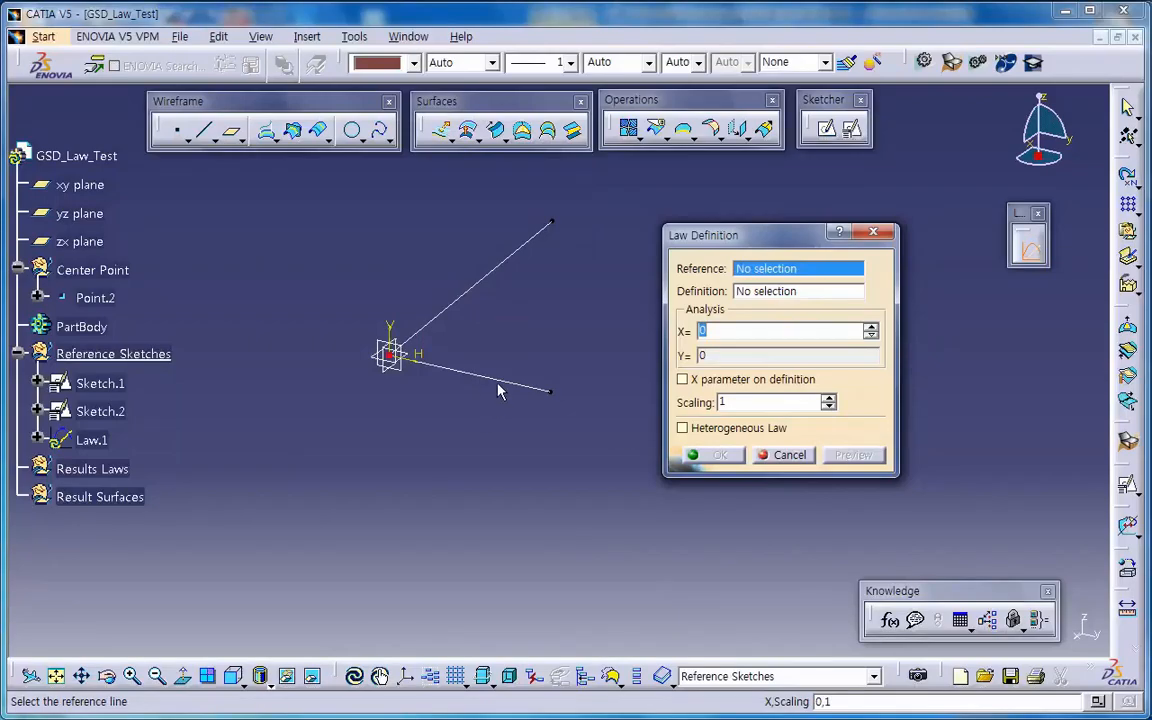
pyautogui.click(498, 386)
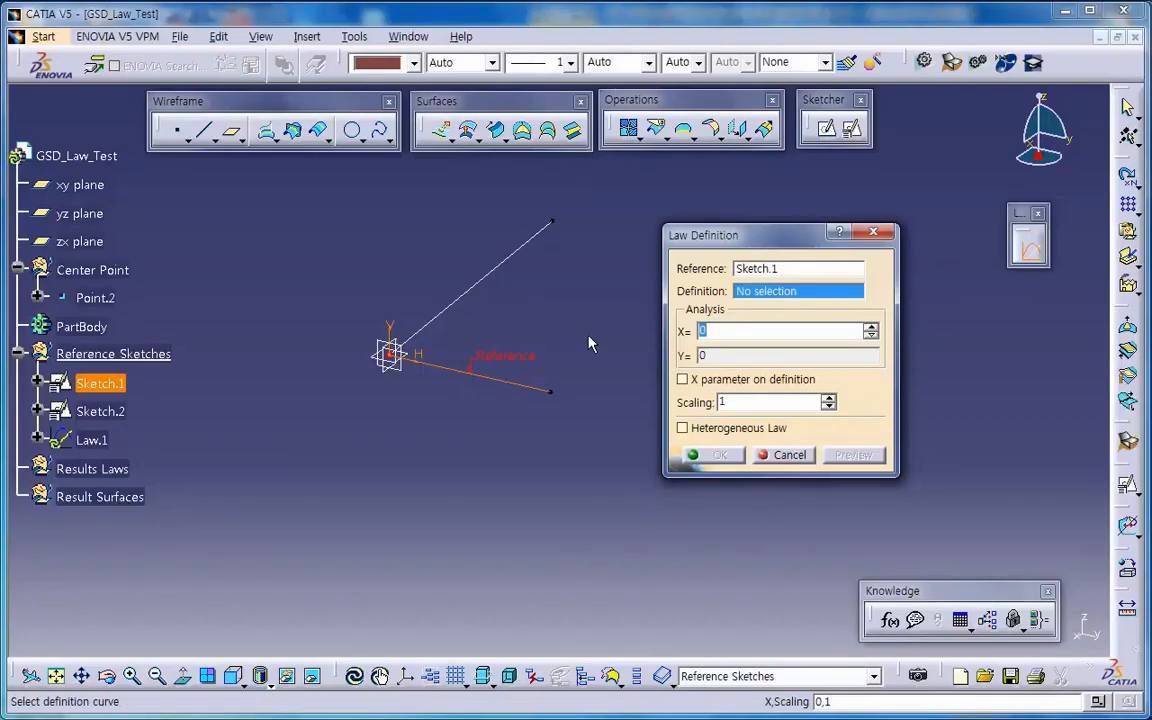
pyautogui.click(525, 244)
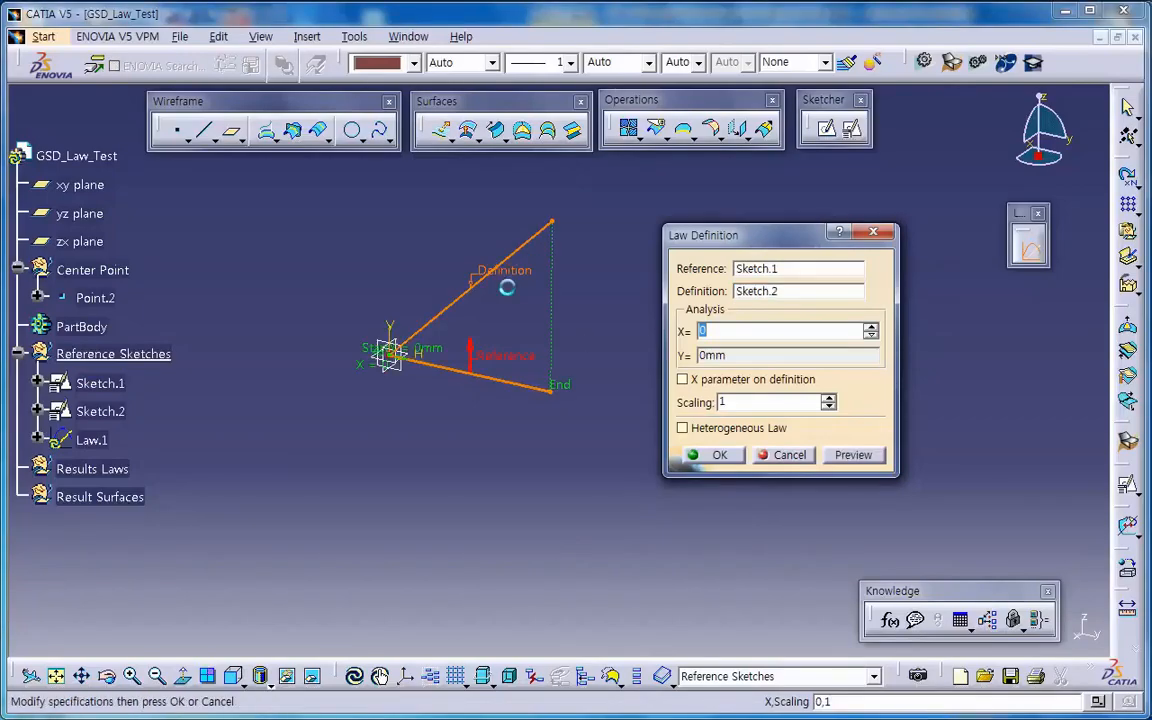
pyautogui.moveTo(483, 339)
pyautogui.mouseDown(button='middle')
pyautogui.moveTo(465, 391)
pyautogui.moveTo(479, 358)
pyautogui.mouseUp(button='middle')
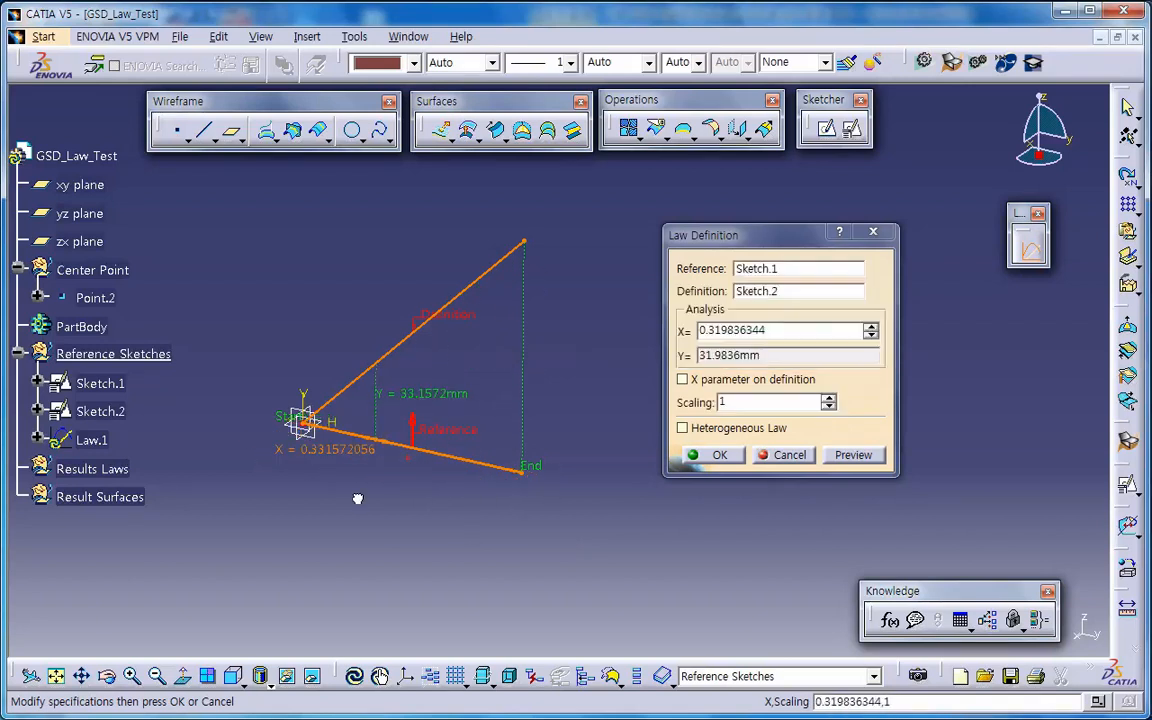
pyautogui.moveTo(494, 546); pyautogui.dragTo(510, 508, button='middle')
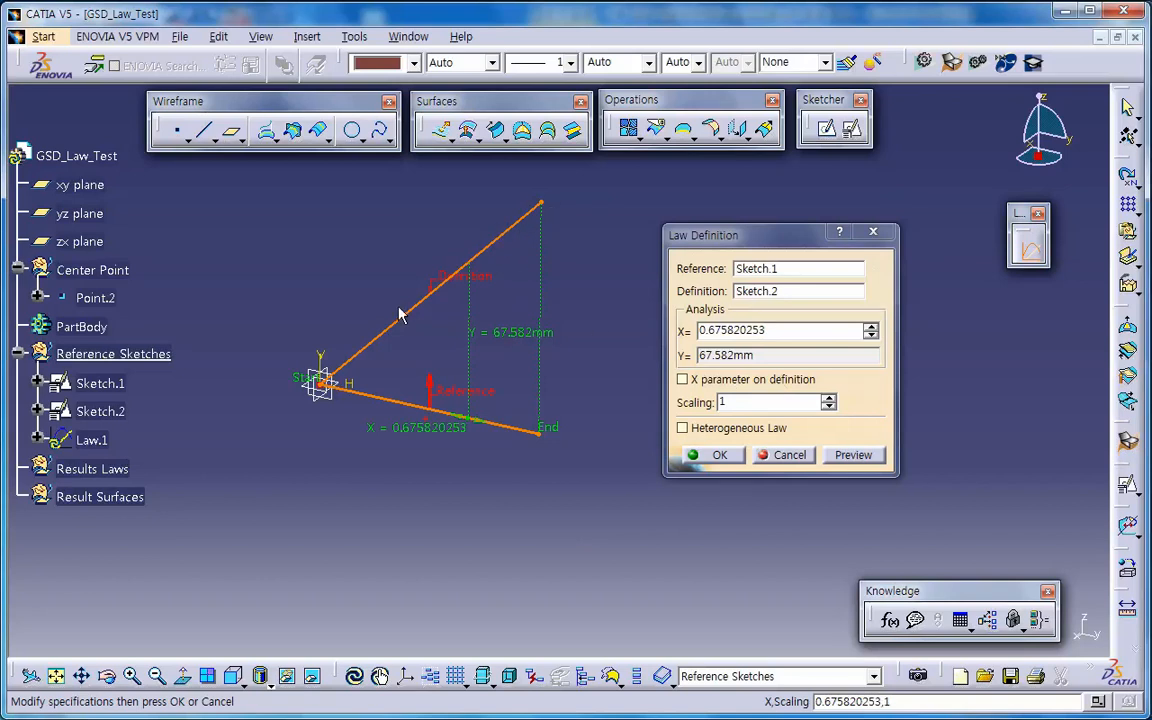
# Compare the law's values along Sketch.2 with X parameter on definition enabled and along Sketch.1 with it disabled
pyautogui.click(710, 380)
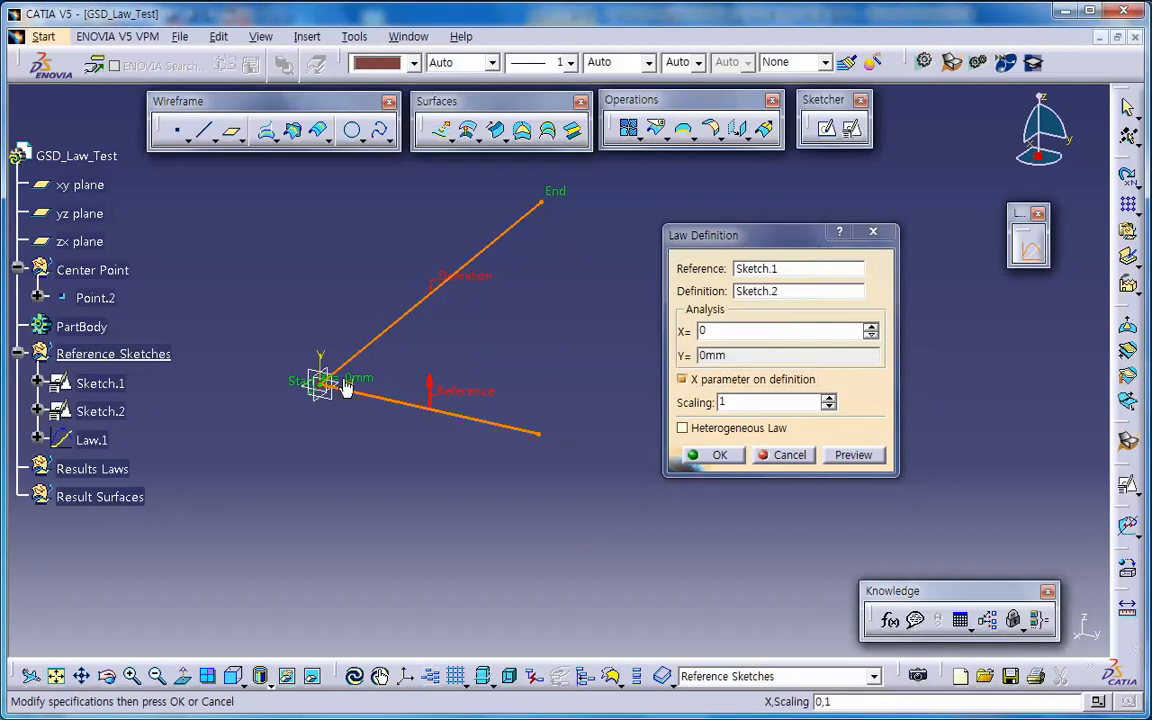
pyautogui.moveTo(340, 388)
pyautogui.mouseDown()
pyautogui.moveTo(428, 345)
pyautogui.moveTo(476, 284)
pyautogui.mouseUp()
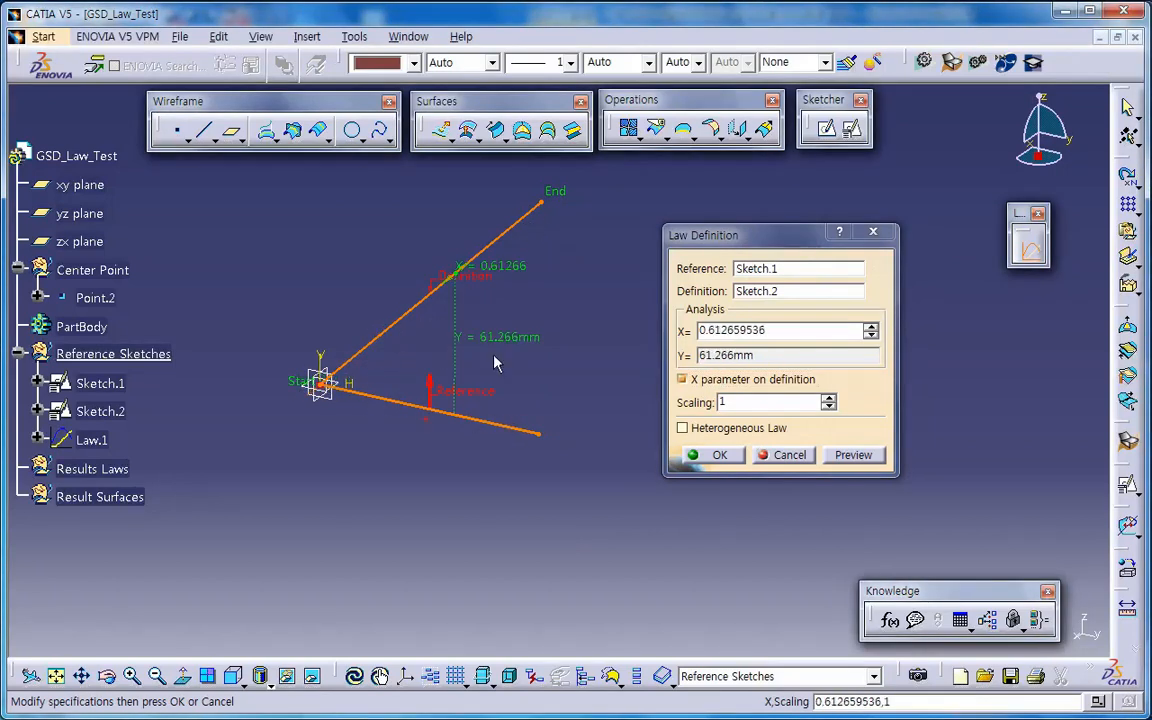
pyautogui.moveTo(467, 279); pyautogui.dragTo(370, 344)
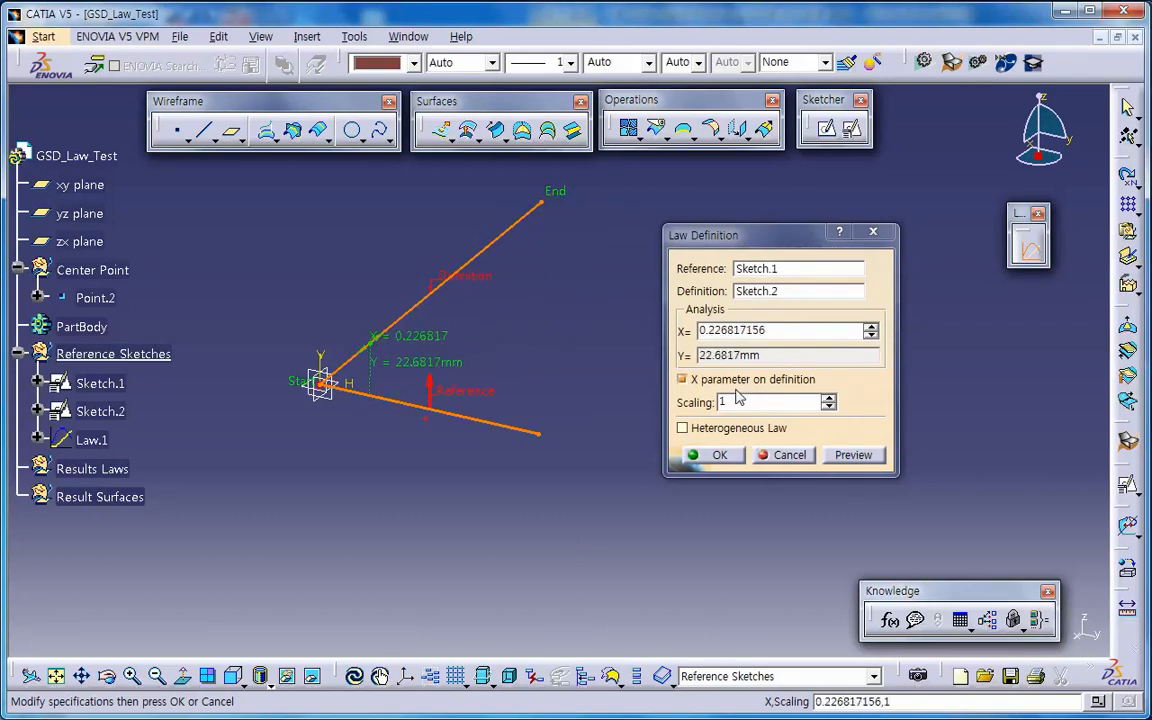
pyautogui.click(686, 383)
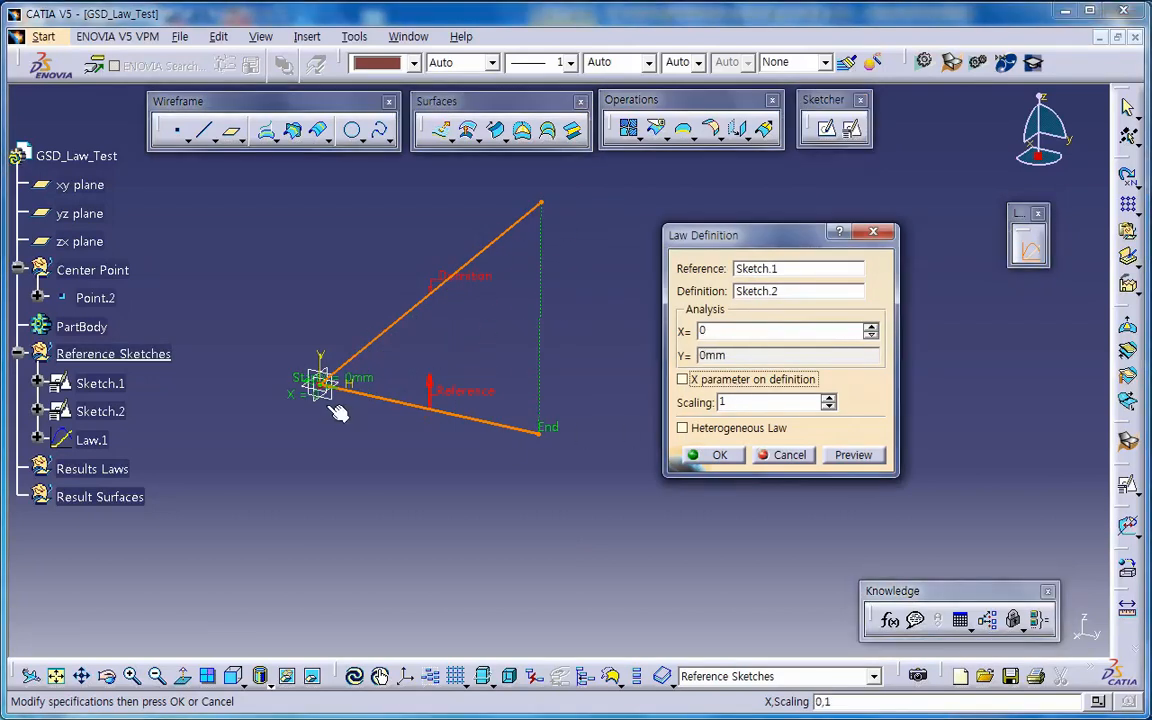
pyautogui.moveTo(316, 382); pyautogui.dragTo(463, 441)
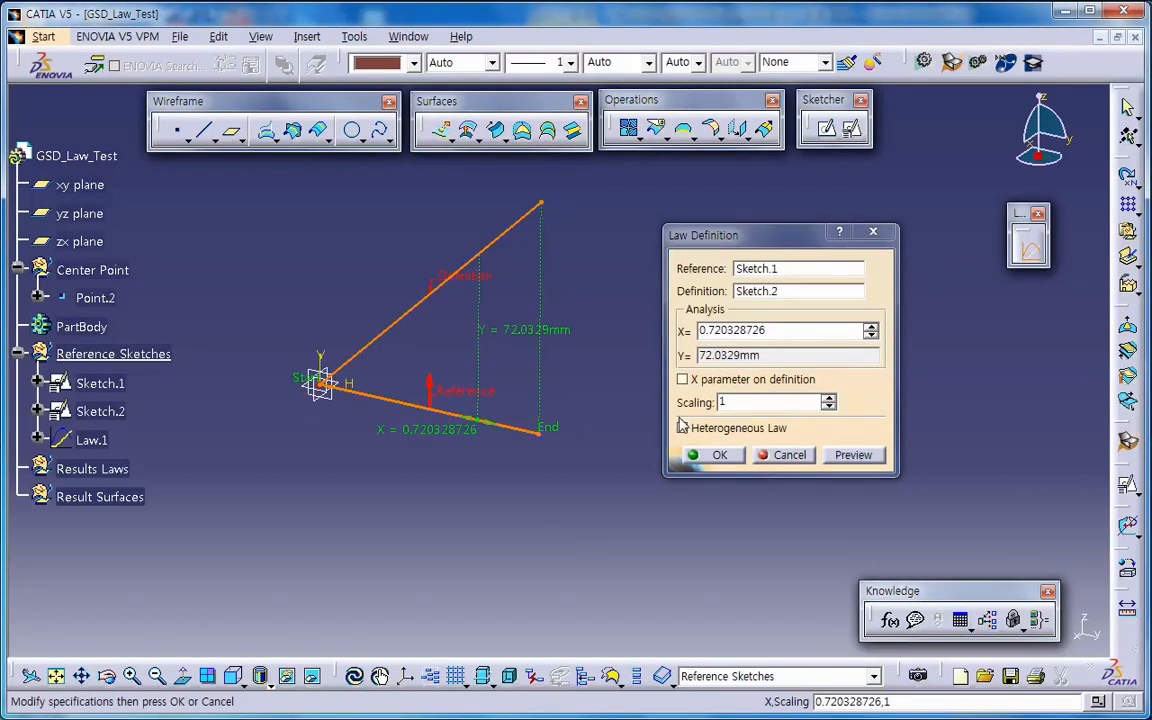
# Evaluate the law at the end of the reference line and try scaling values of 0.1 and 0.01
pyautogui.moveTo(468, 441)
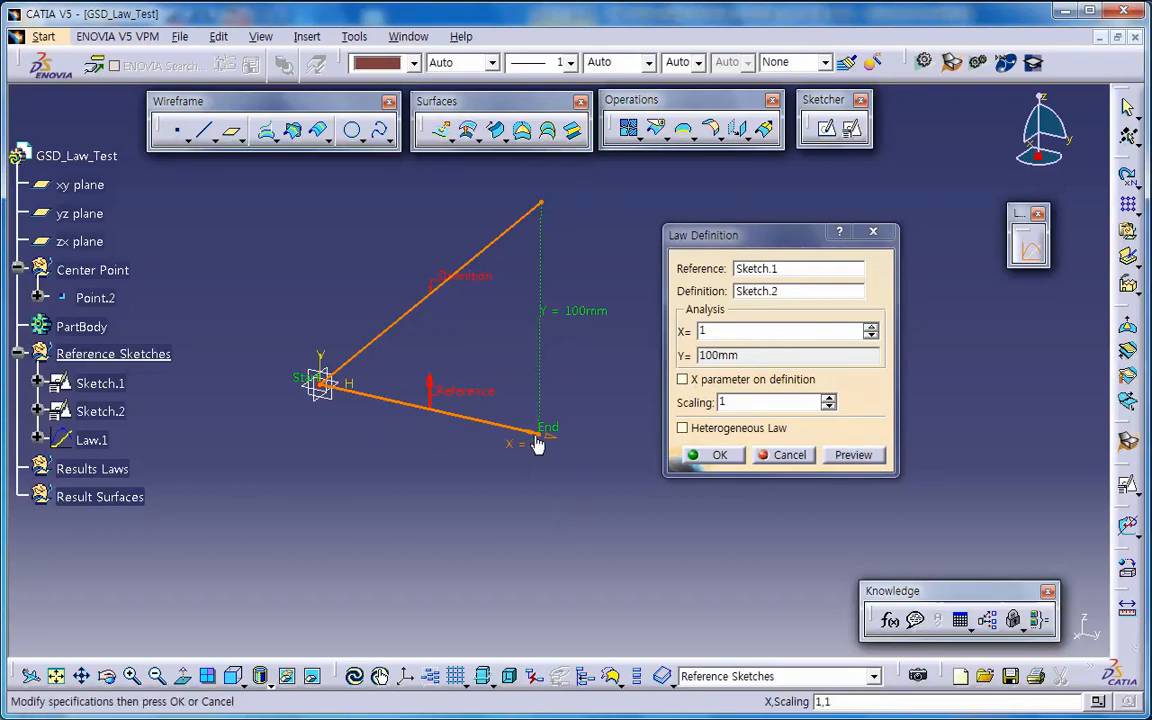
pyautogui.moveTo(746, 403); pyautogui.dragTo(672, 407)
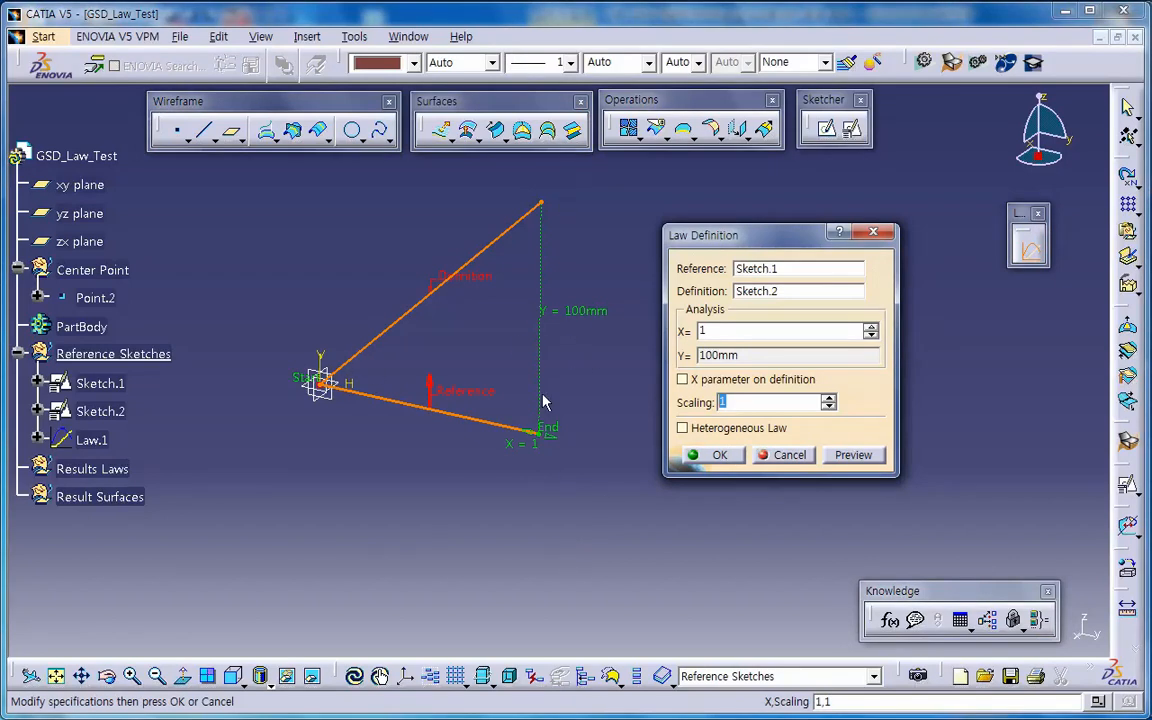
pyautogui.write('0.')
pyautogui.press('Tab')
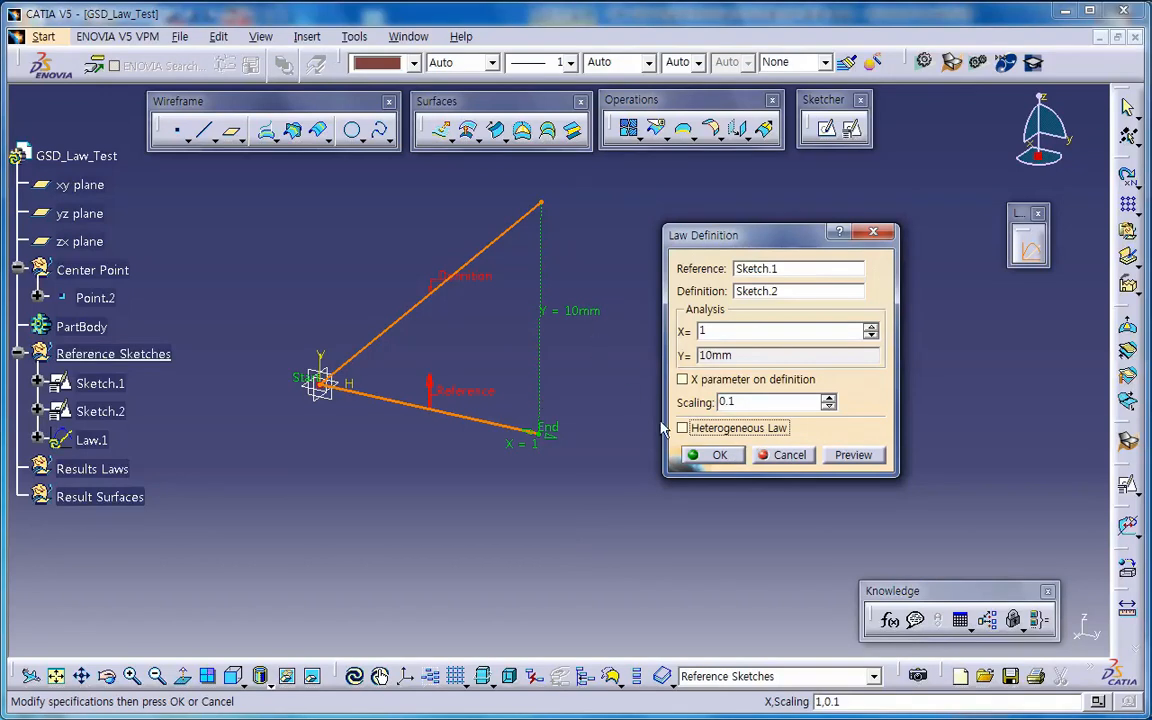
pyautogui.hotkey('shift', 'Tab')
pyautogui.write('0')
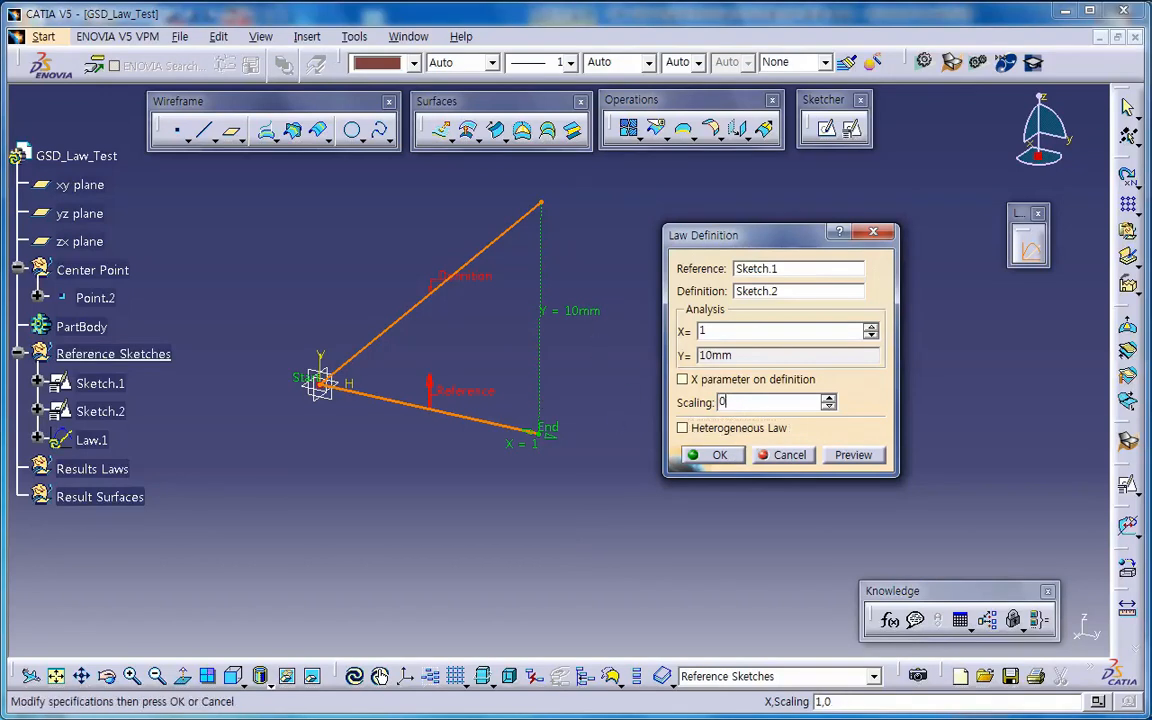
pyautogui.write('.01')
pyautogui.press('Tab')
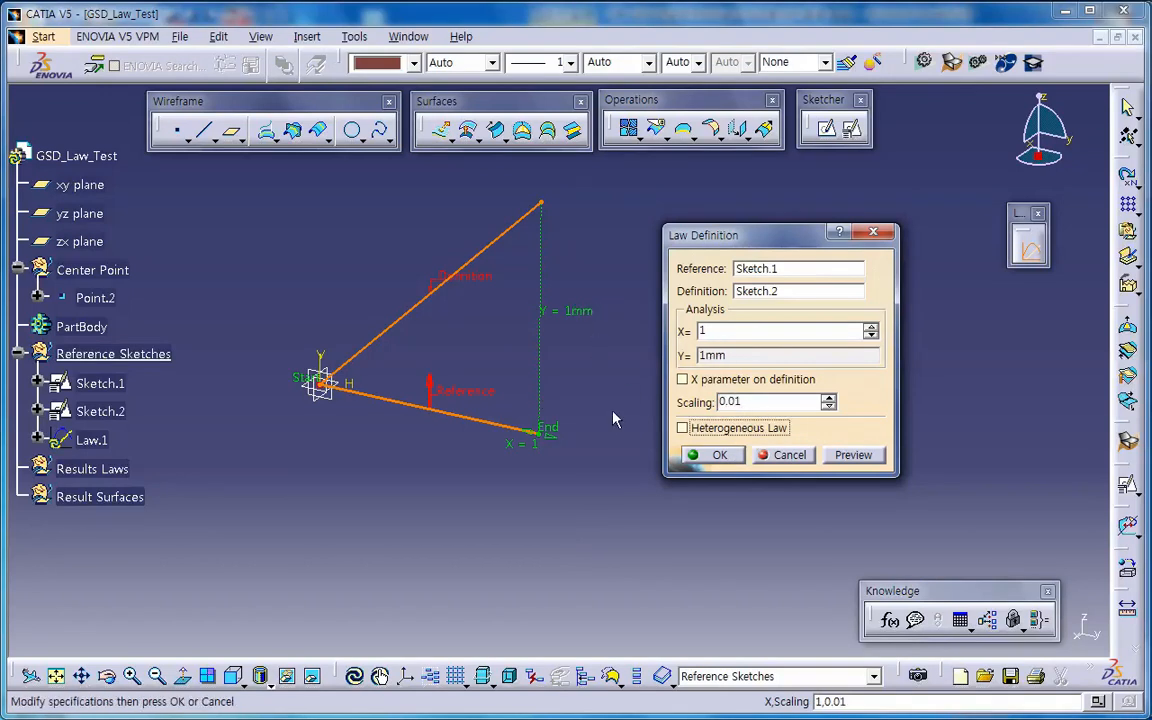
# Recheck the law at the reference line's end, try a scaling of 0.1 again, and restore the scaling to 1
pyautogui.moveTo(540, 442); pyautogui.dragTo(562, 460)
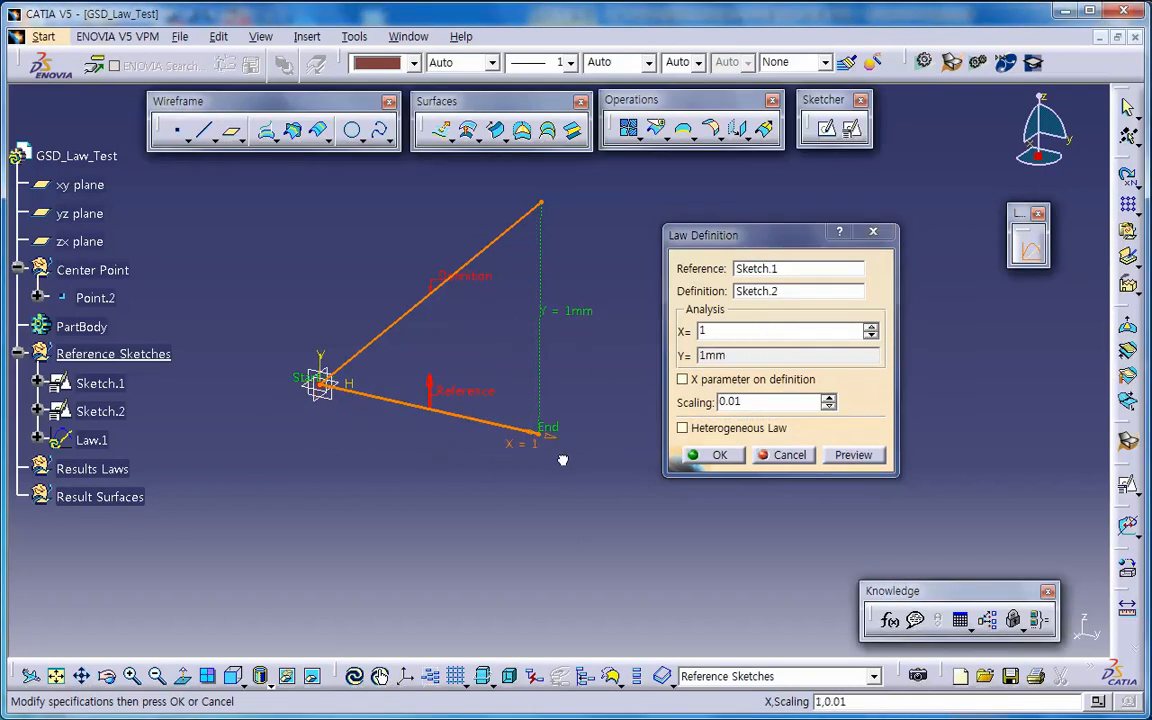
pyautogui.doubleClick(768, 403)
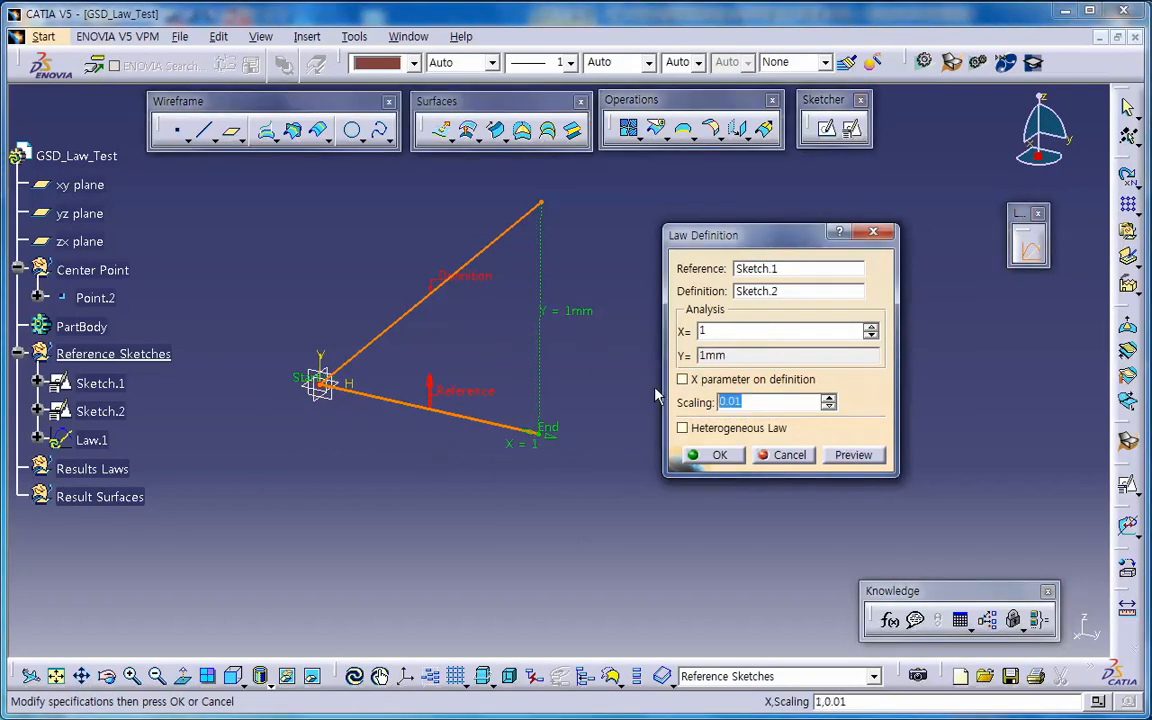
pyautogui.write('0.1')
pyautogui.press('Tab')
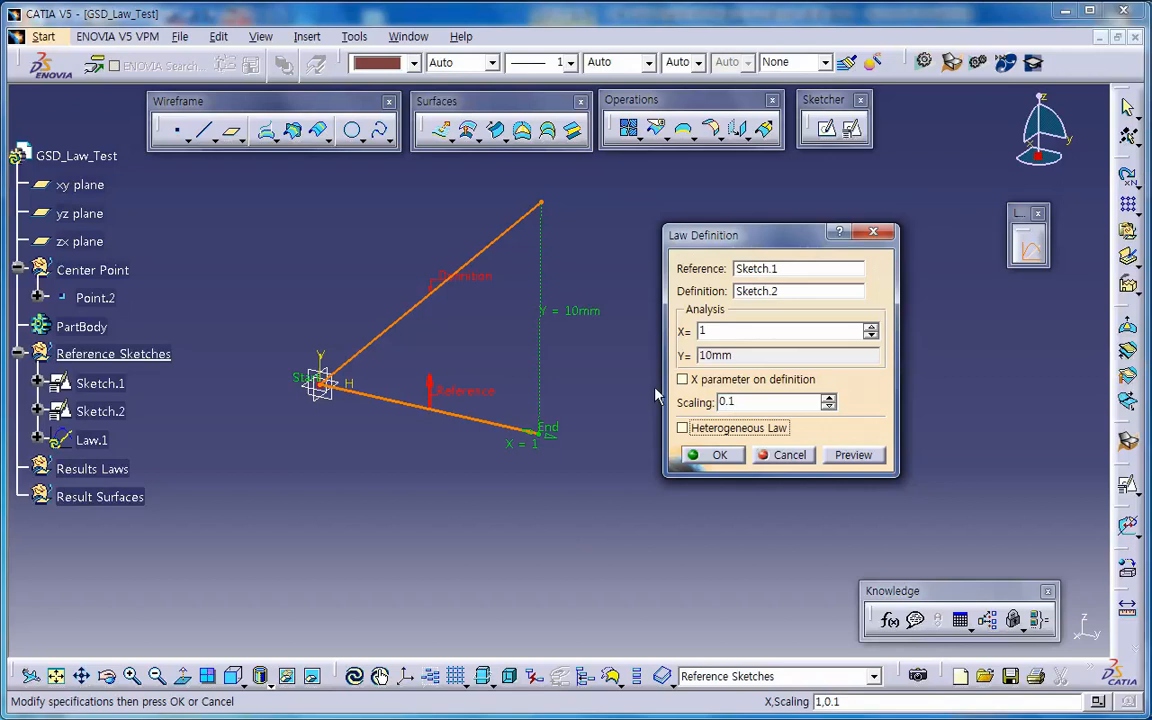
pyautogui.doubleClick(724, 402)
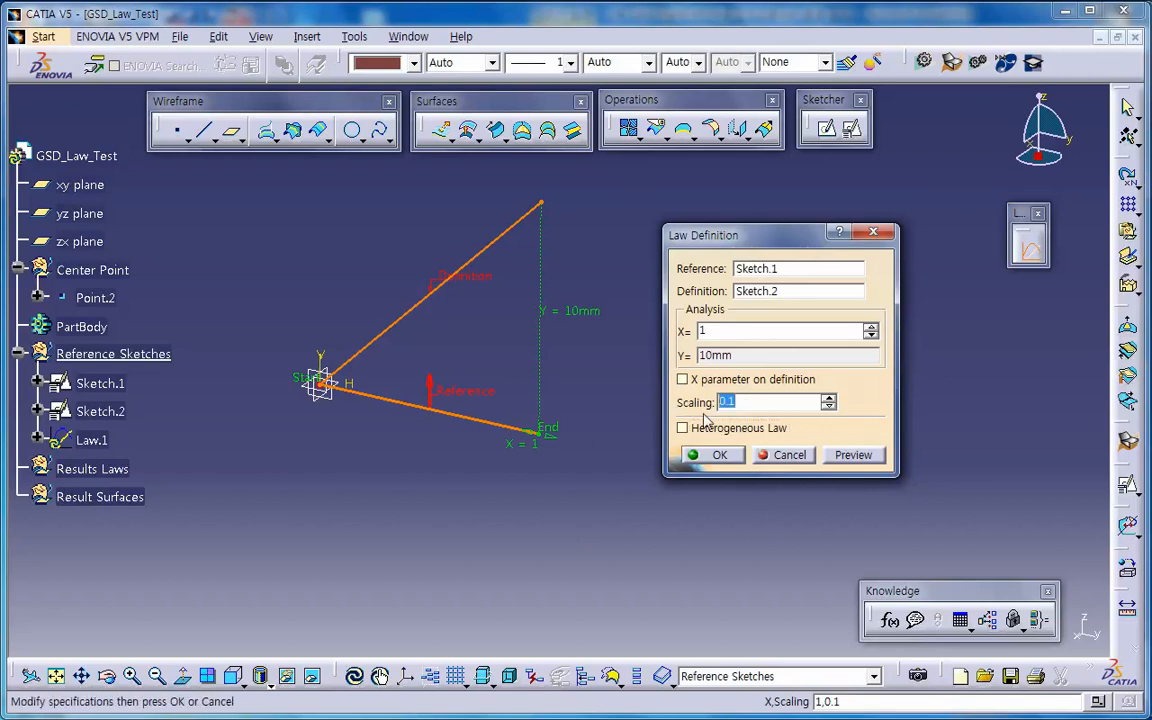
pyautogui.write('1')
pyautogui.press('Tab')
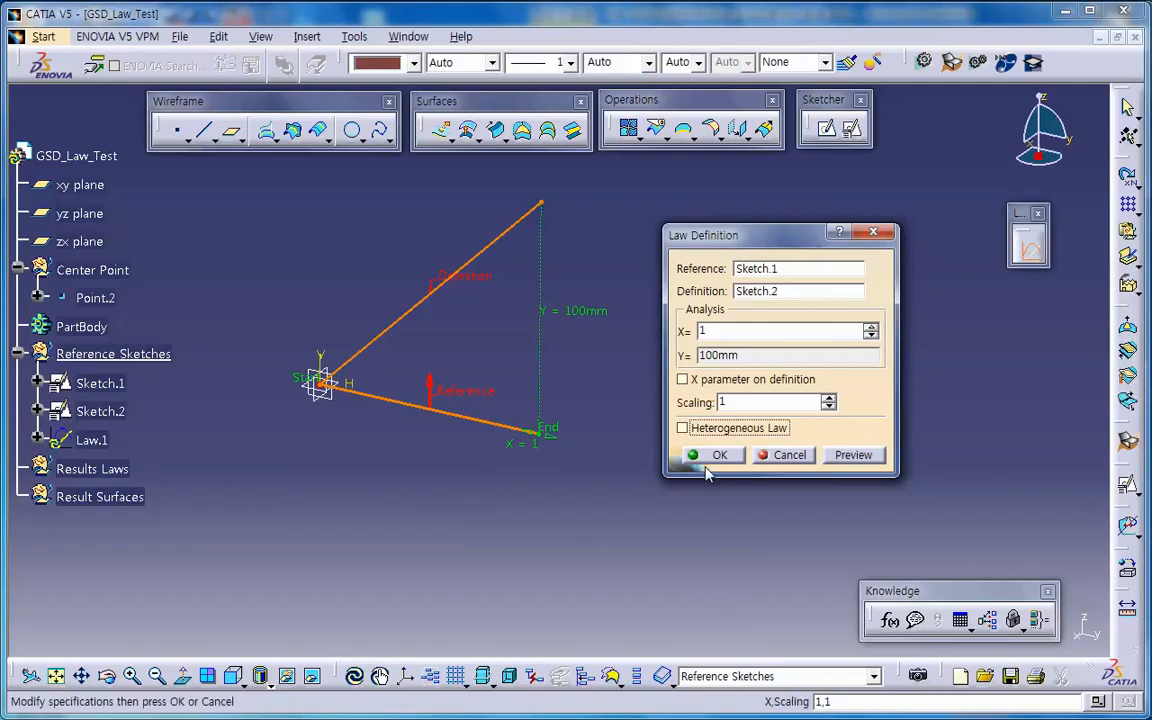
# Enable Heterogeneous Law, try Centimeter and Meter as the measure unit, and return it to Millimeter
pyautogui.click(717, 438)
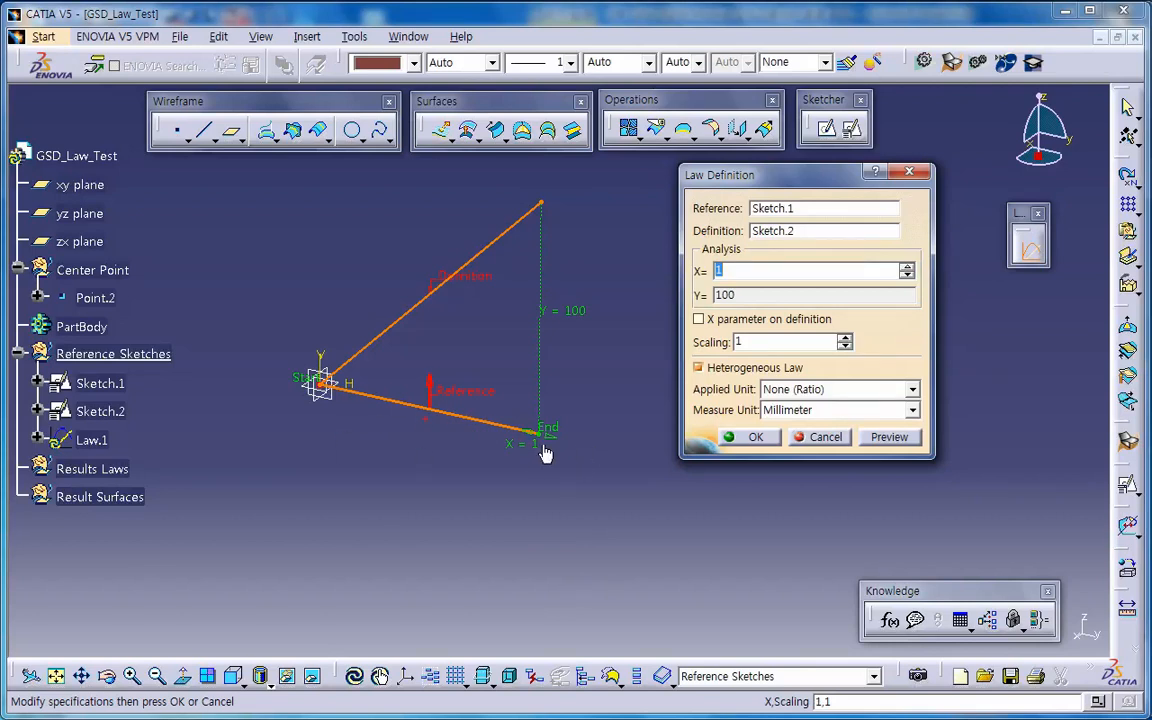
pyautogui.click(817, 412)
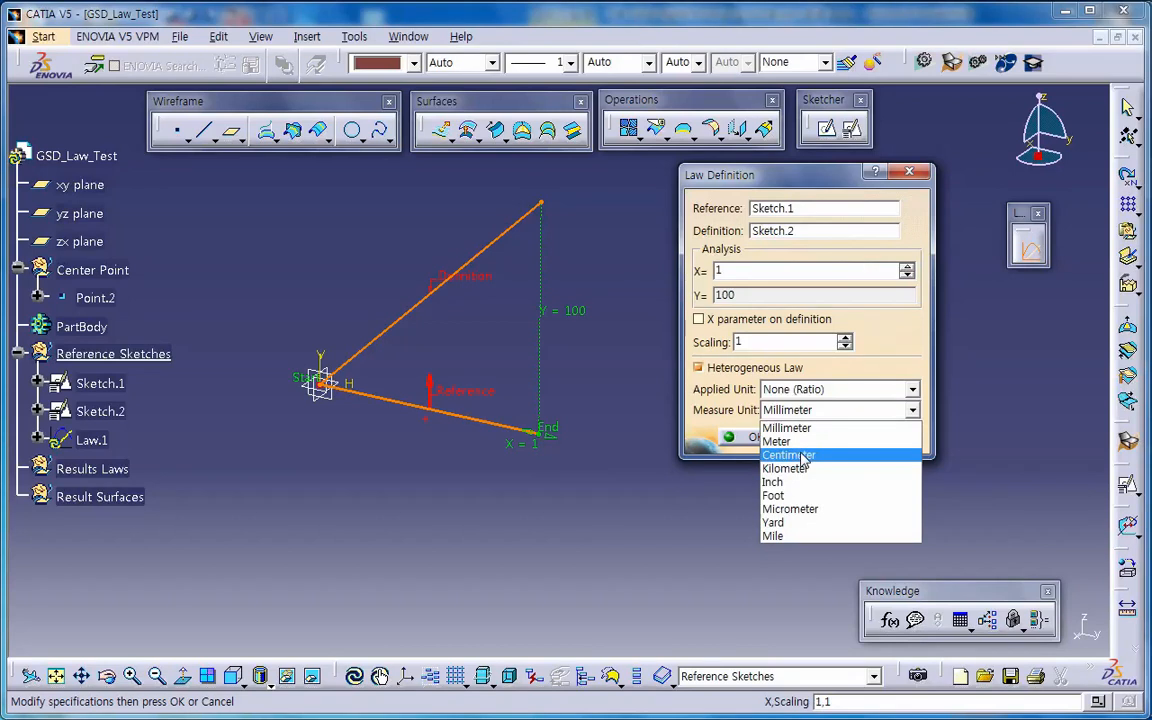
pyautogui.click(803, 456)
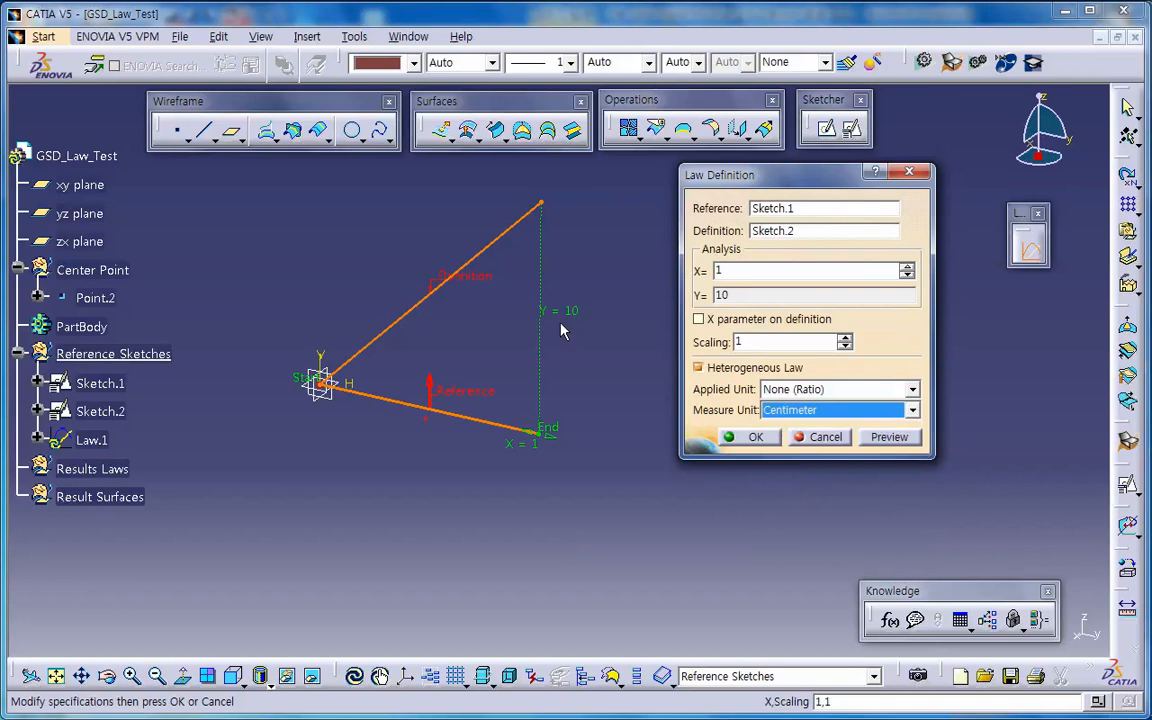
pyautogui.click(815, 412)
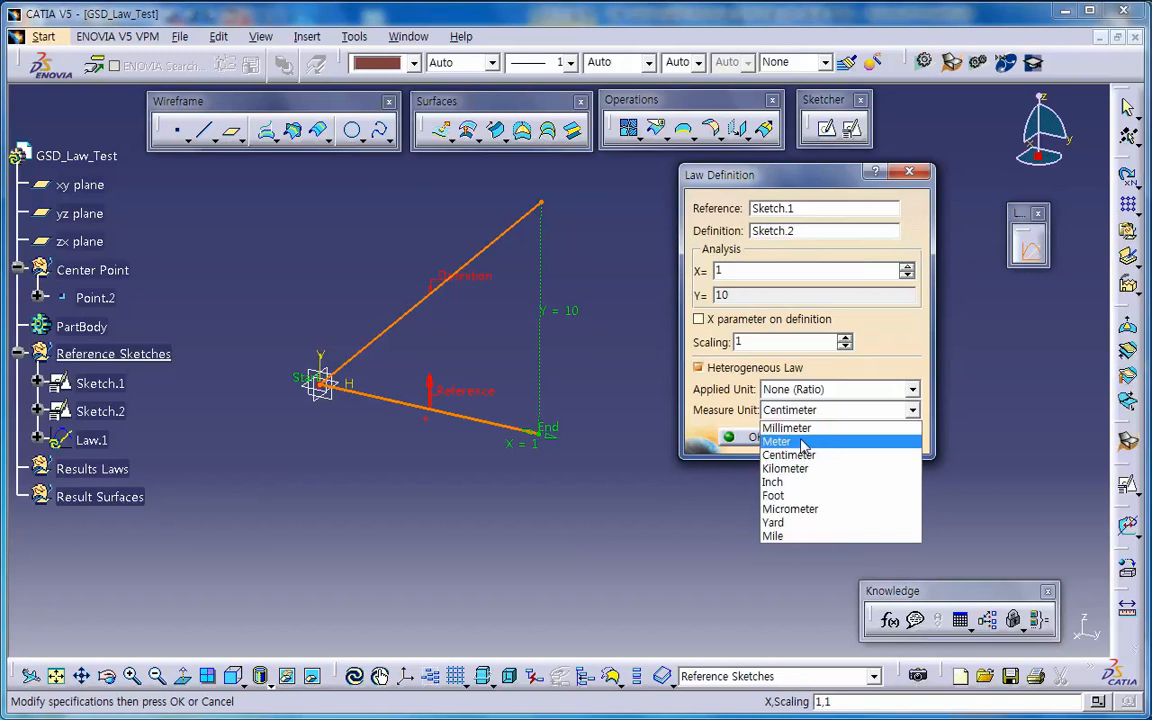
pyautogui.click(803, 442)
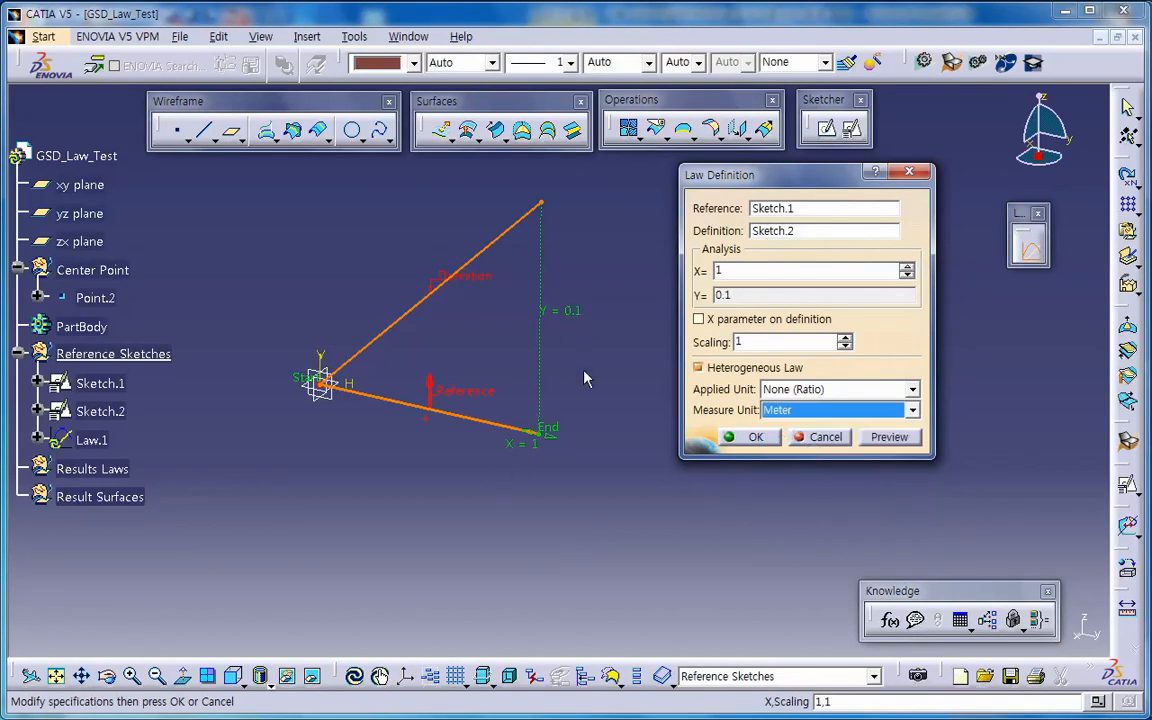
pyautogui.click(787, 420)
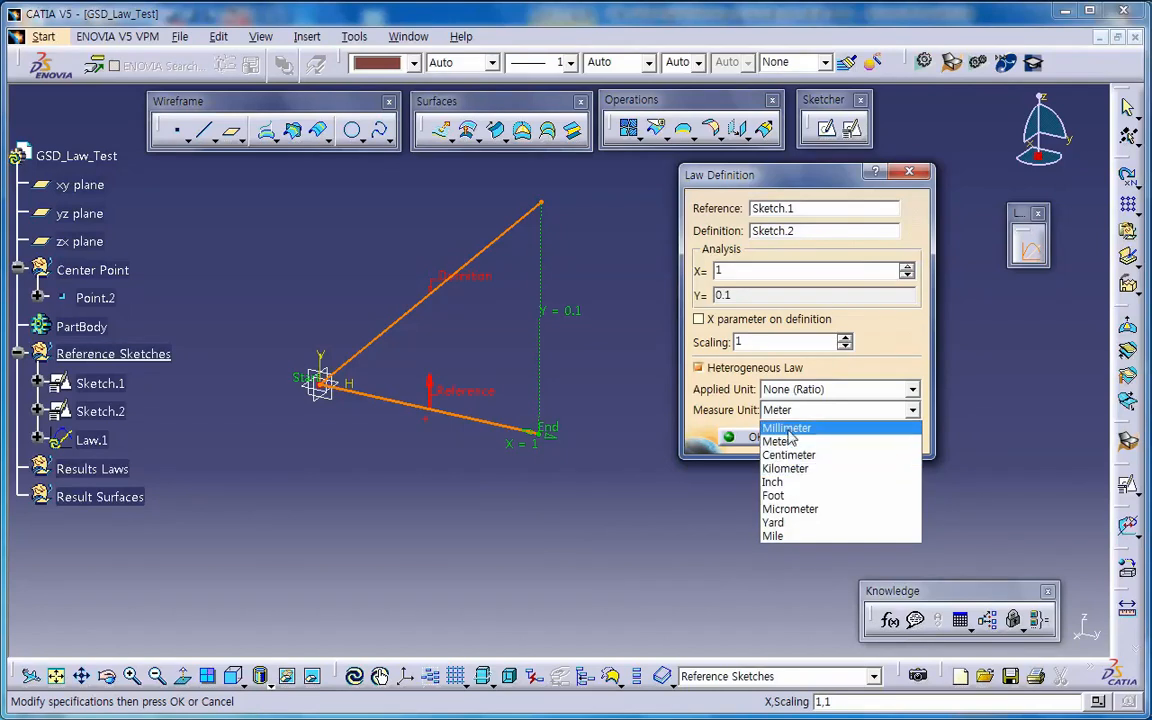
pyautogui.click(790, 429)
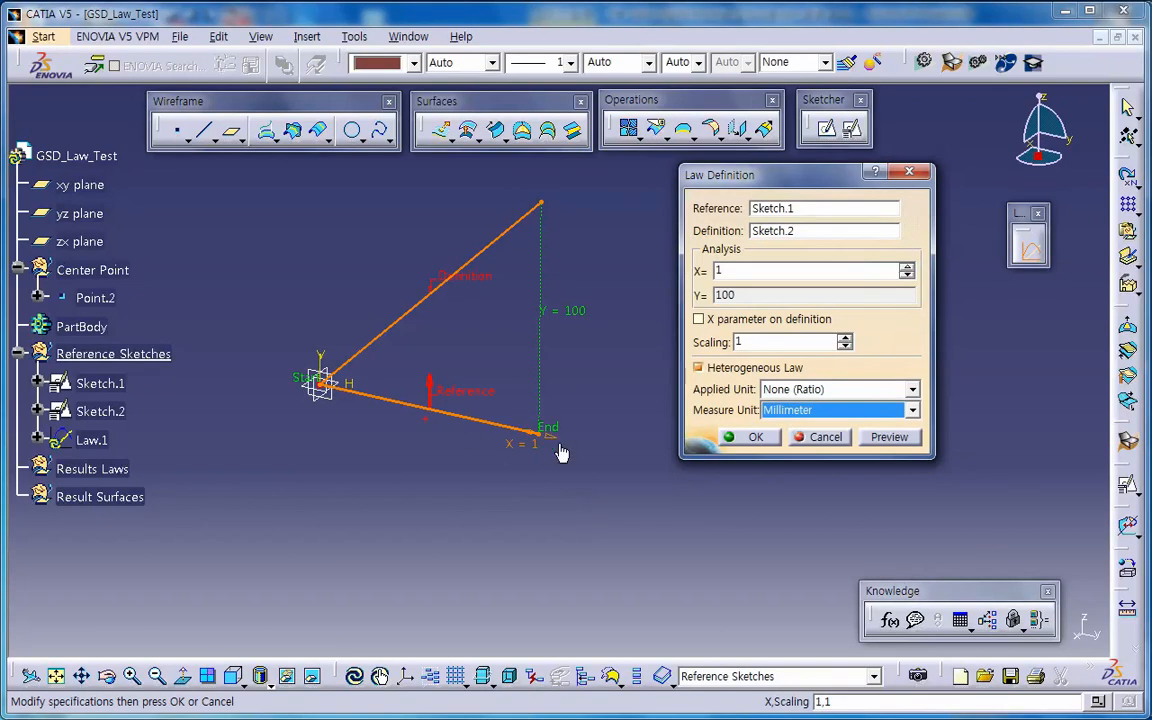
pyautogui.click(795, 410)
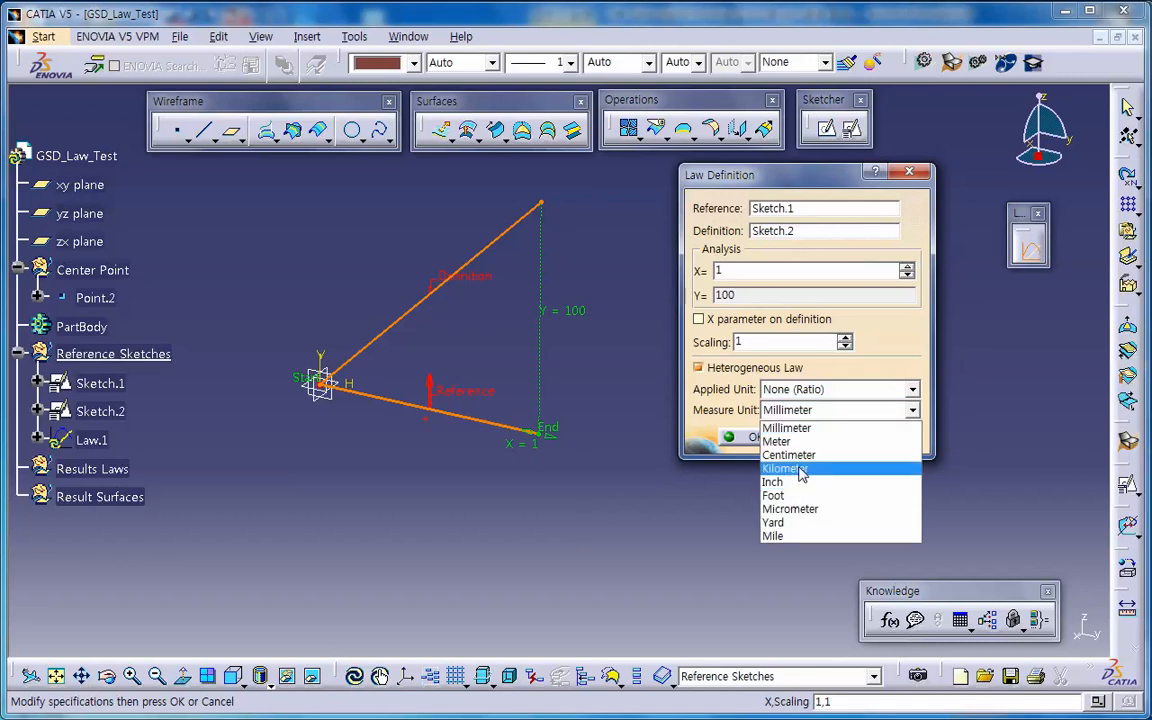
pyautogui.click(806, 430)
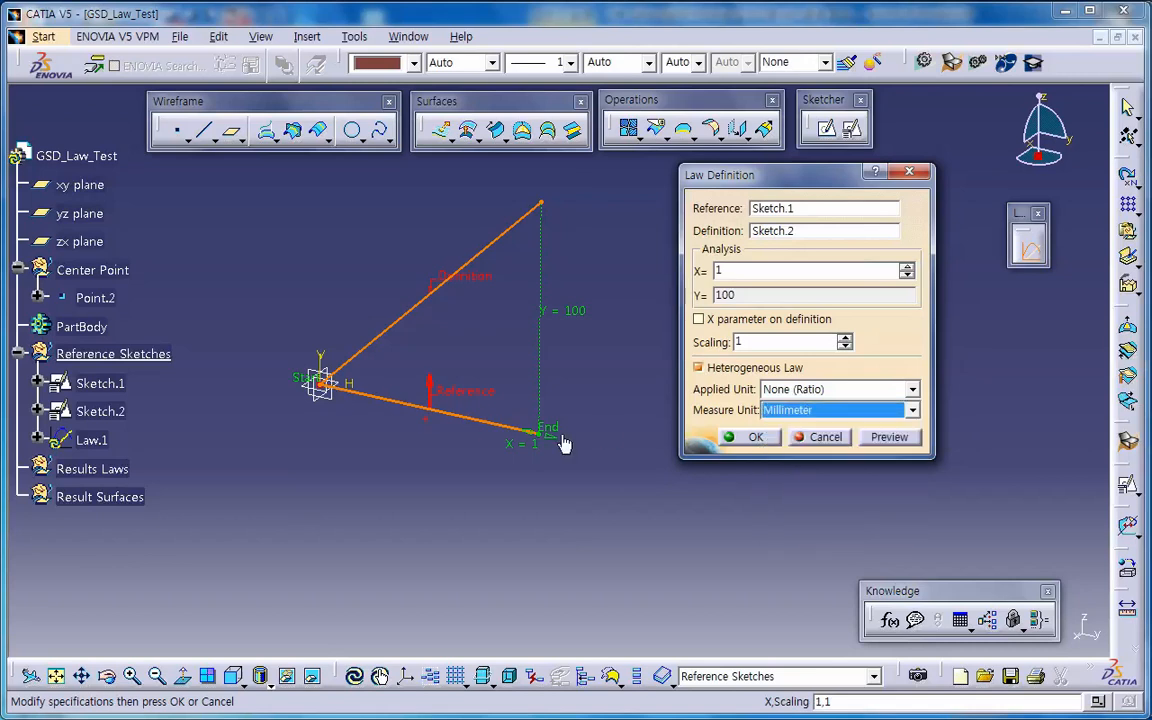
# Check the Length unit in the Parameters and Measure options and close the options
pyautogui.click(355, 37)
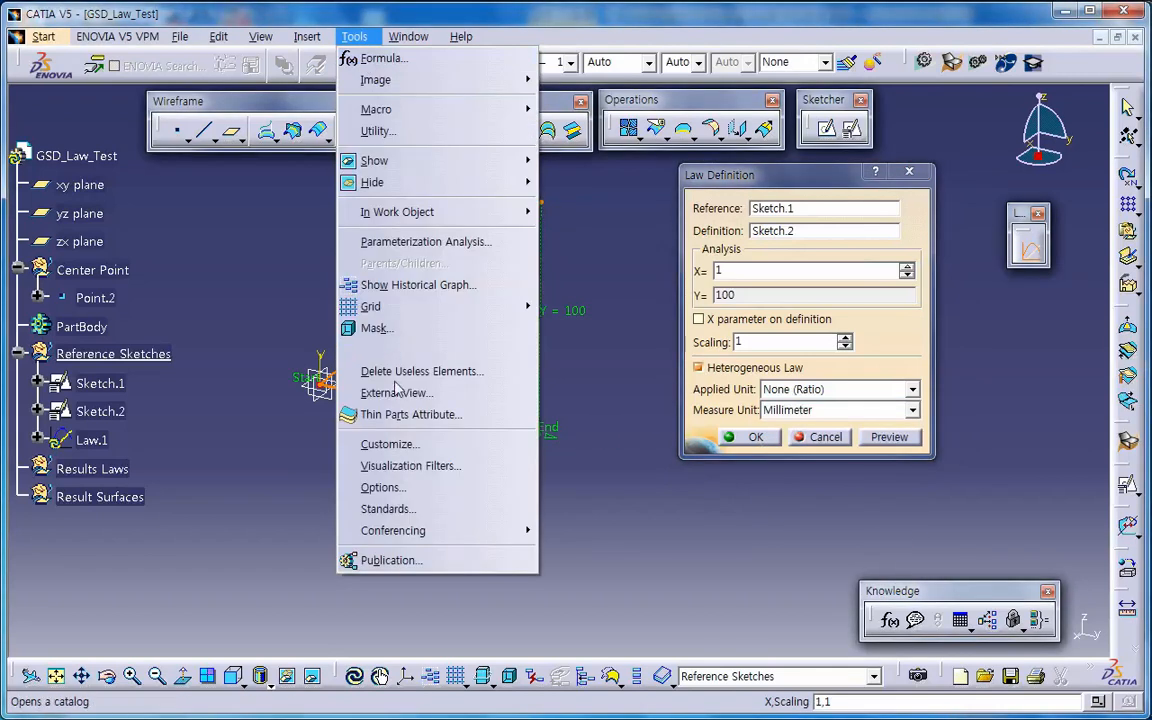
pyautogui.click(405, 486)
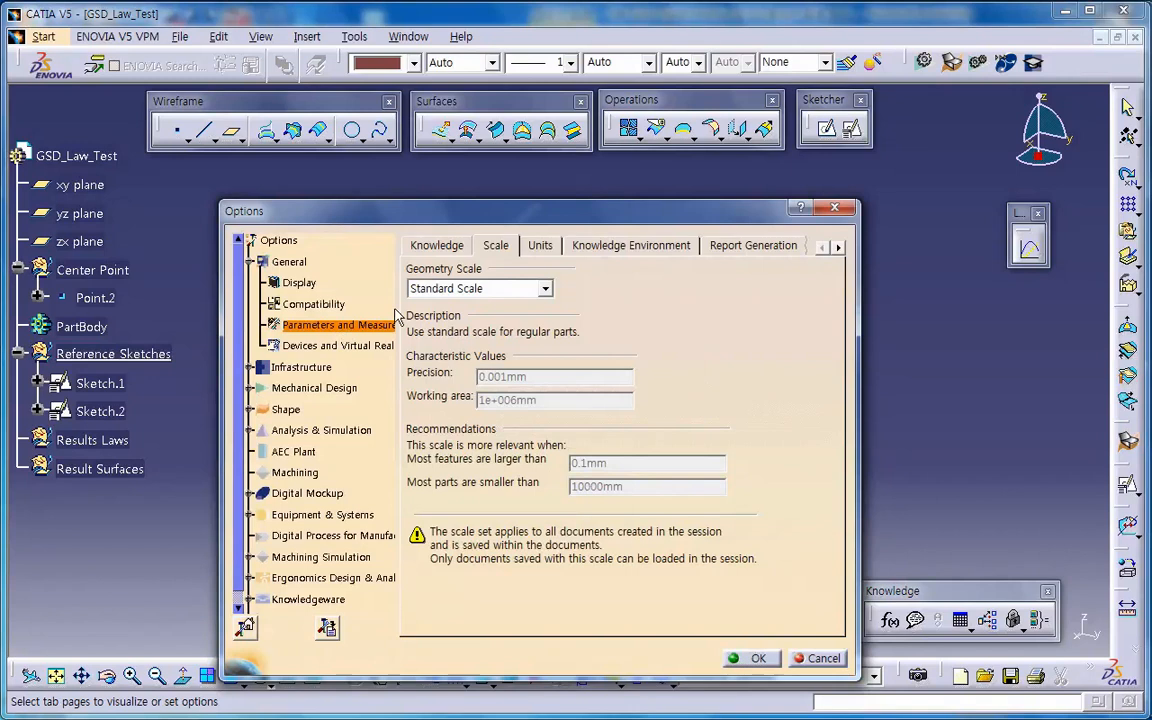
pyautogui.click(540, 247)
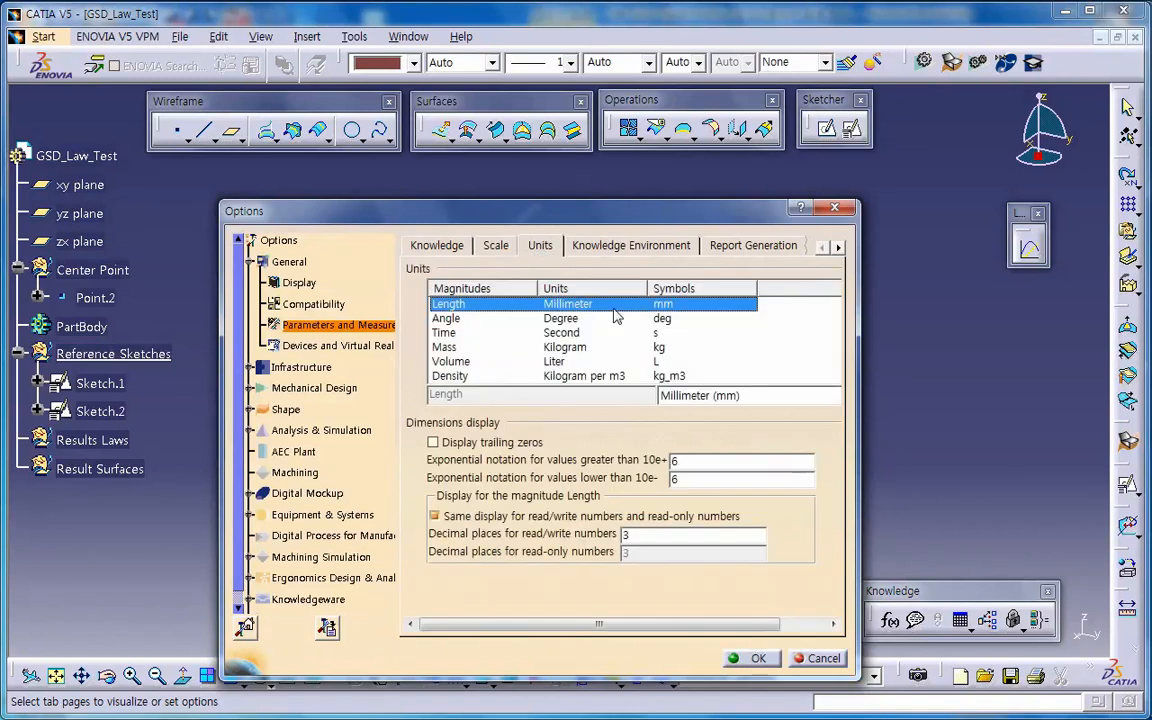
pyautogui.click(700, 396)
pyautogui.click(700, 406)
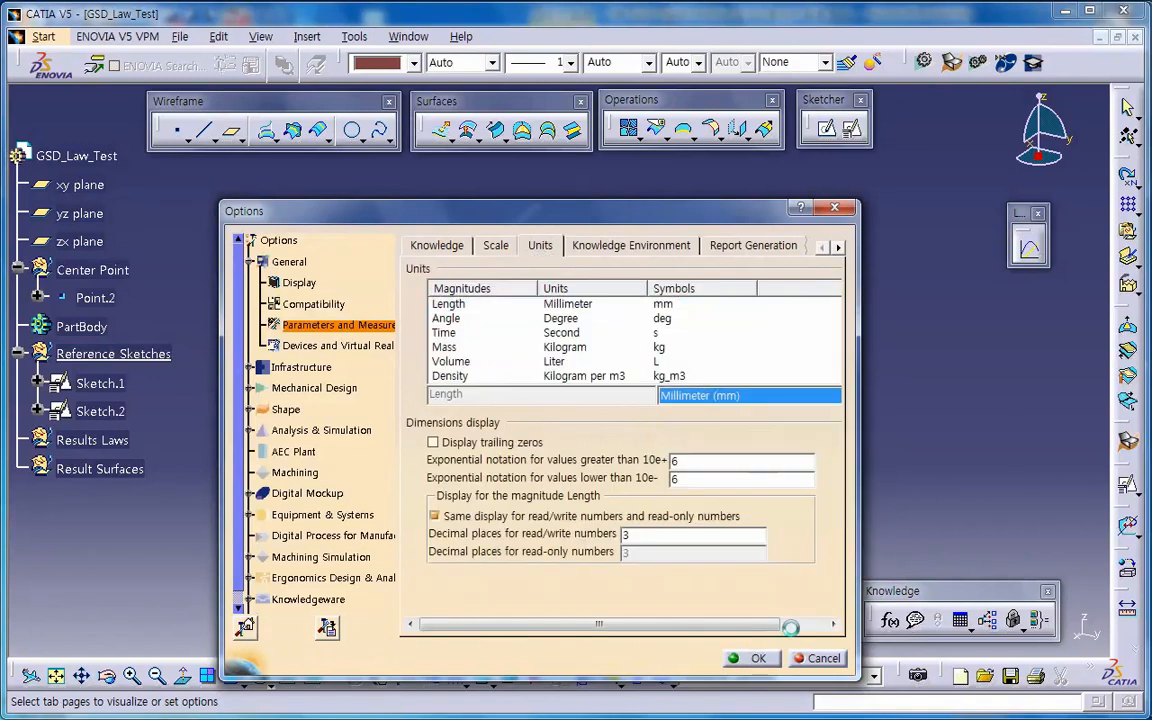
pyautogui.click(750, 658)
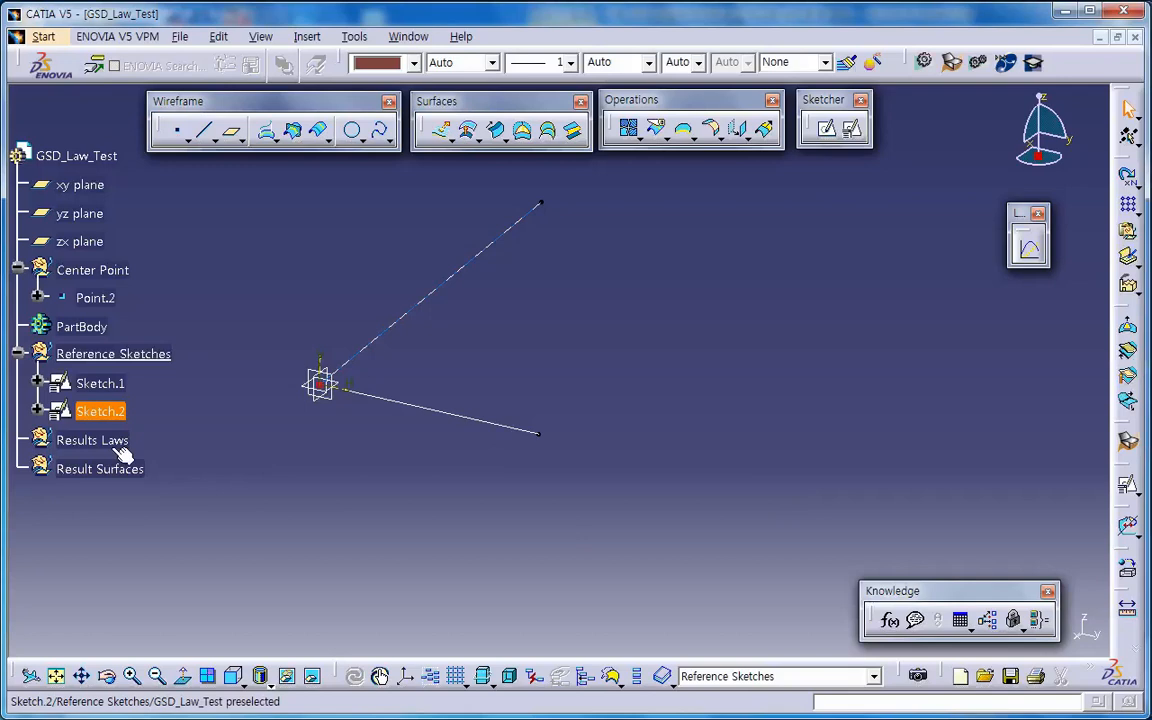
# Restart the law with Sketch.1 as reference and Sketch.2 as definition, and enable Heterogeneous Law with Millimeter as the measure unit
pyautogui.click(1036, 252)
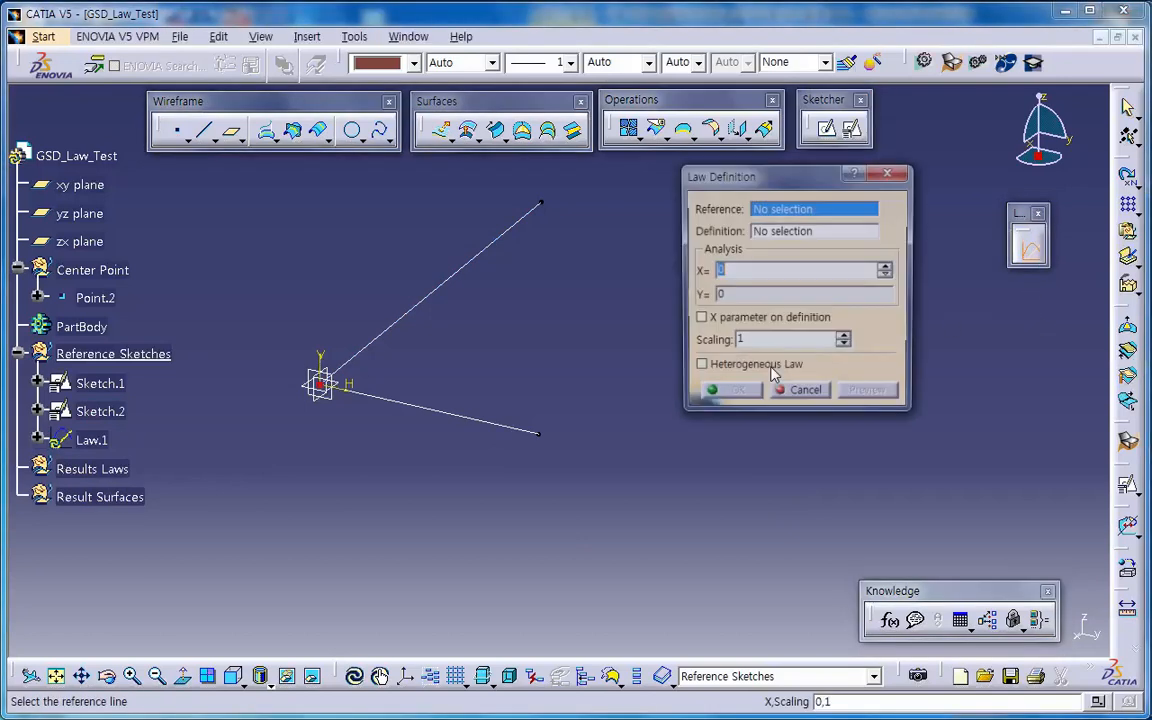
pyautogui.click(518, 437)
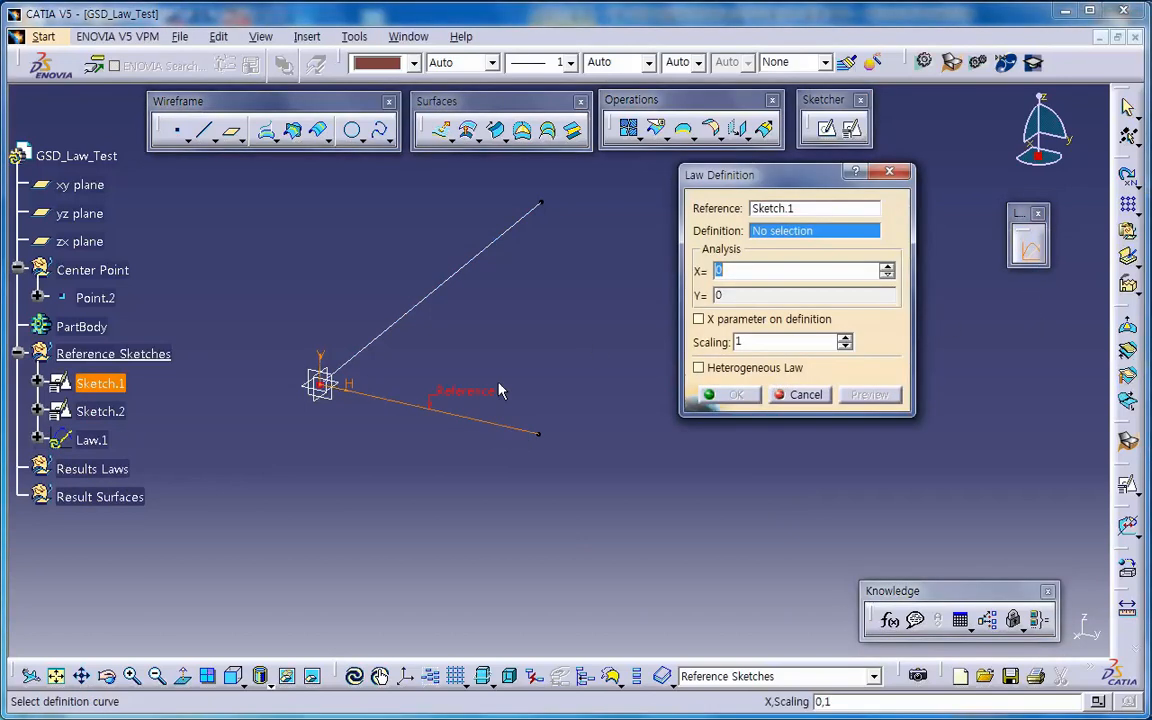
pyautogui.click(488, 246)
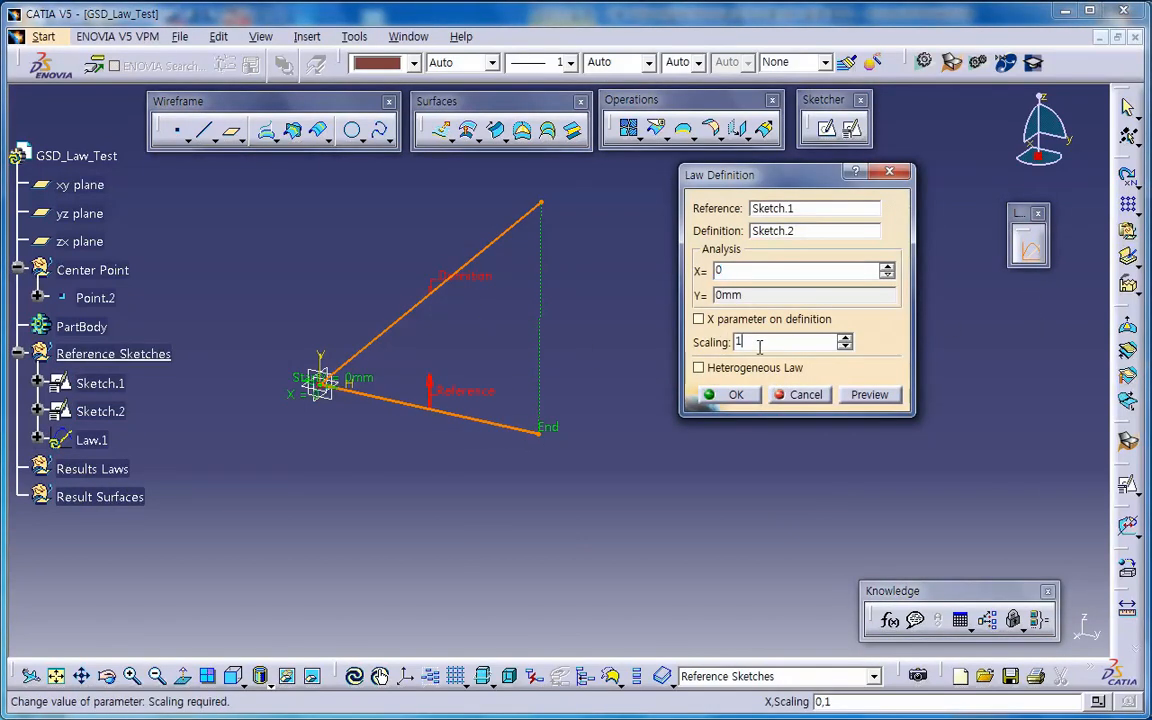
pyautogui.click(698, 368)
pyautogui.click(802, 415)
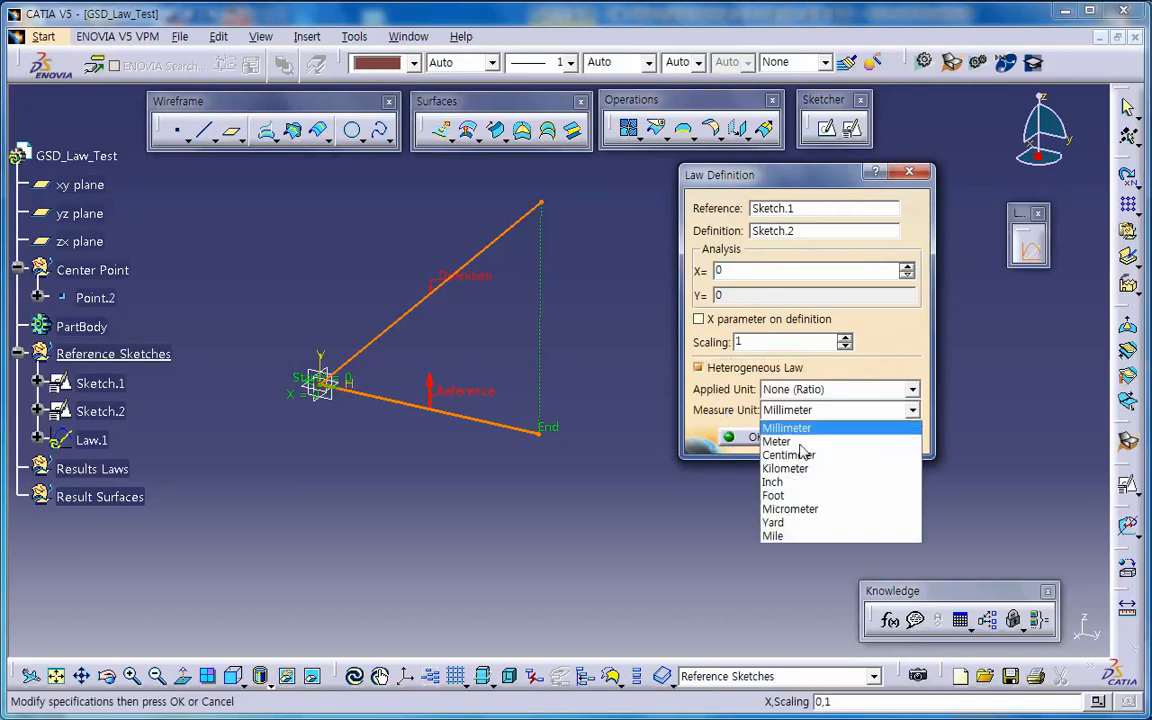
pyautogui.click(804, 430)
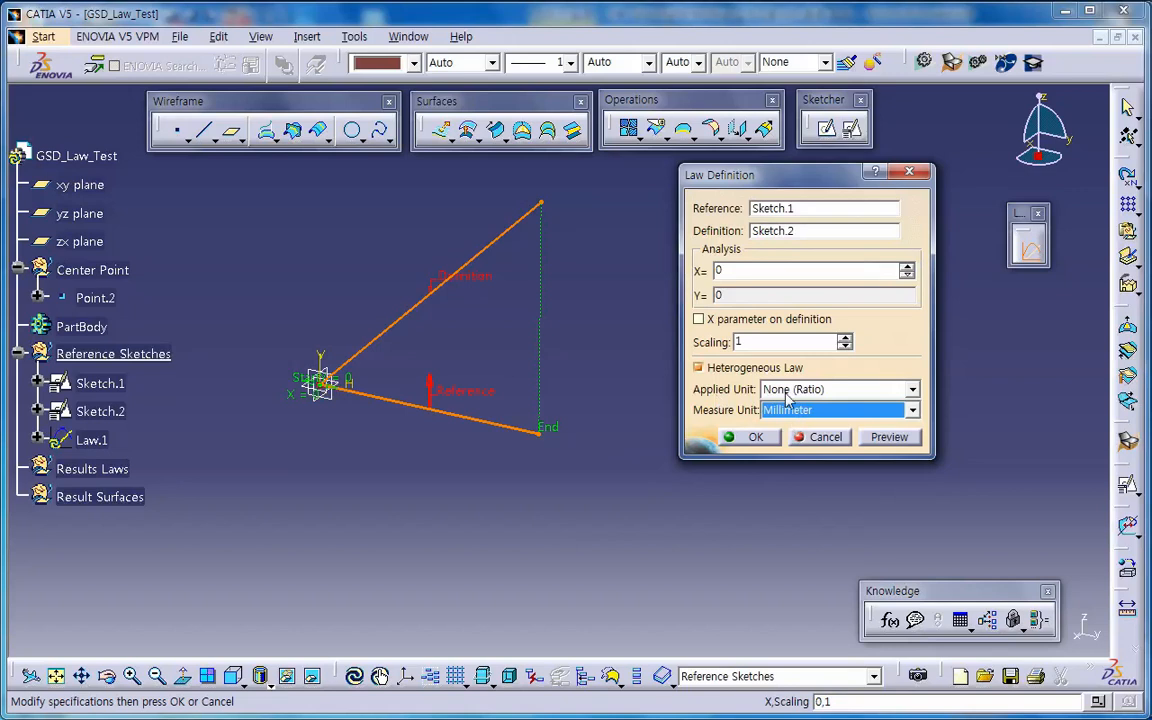
# Evaluate the law at the end of the reference line and try Degree as the applied unit
pyautogui.moveTo(316, 410); pyautogui.dragTo(571, 447)
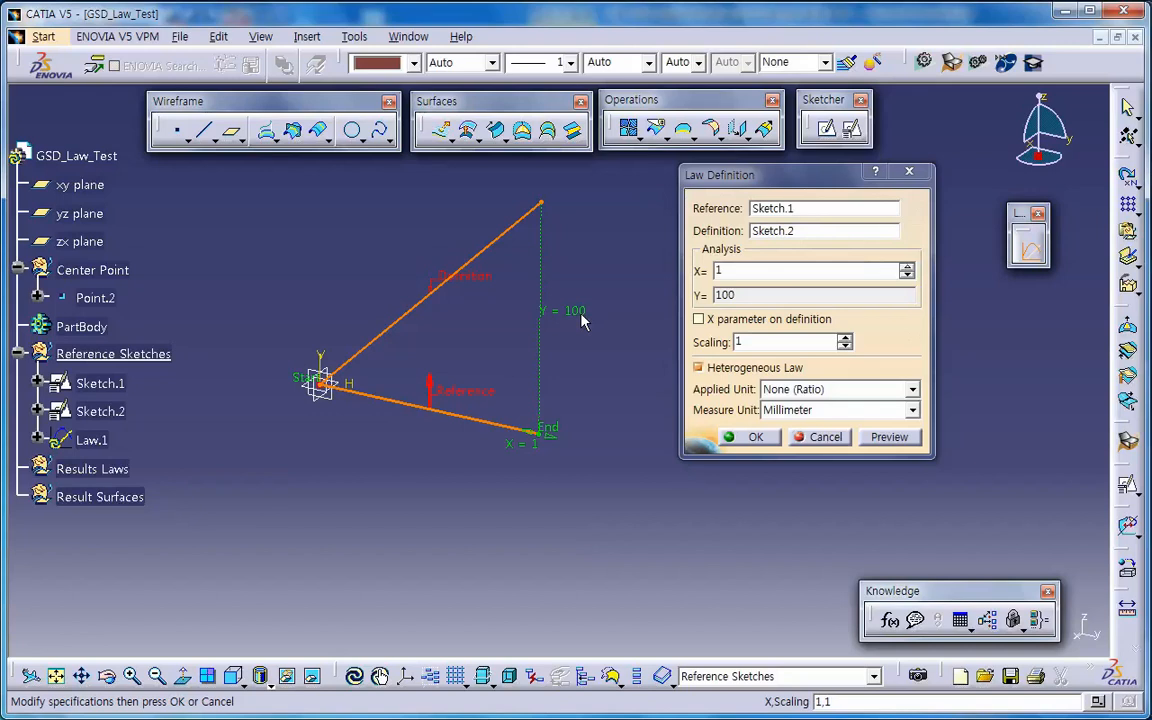
pyautogui.click(851, 392)
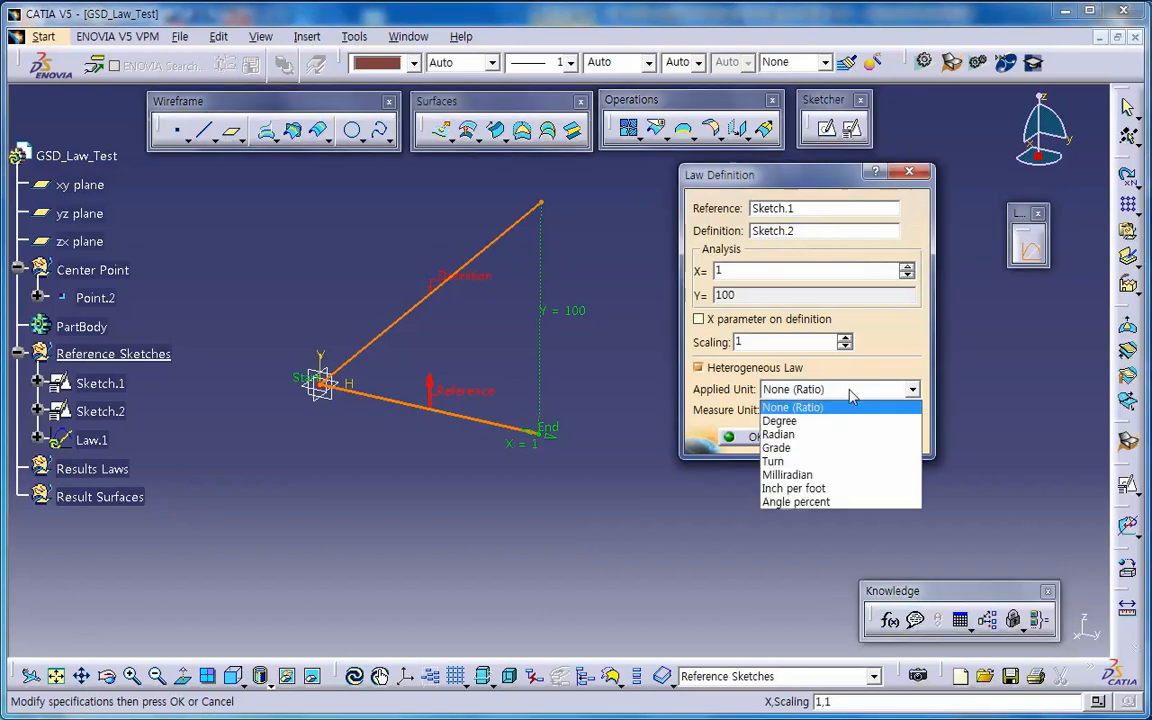
pyautogui.click(851, 392)
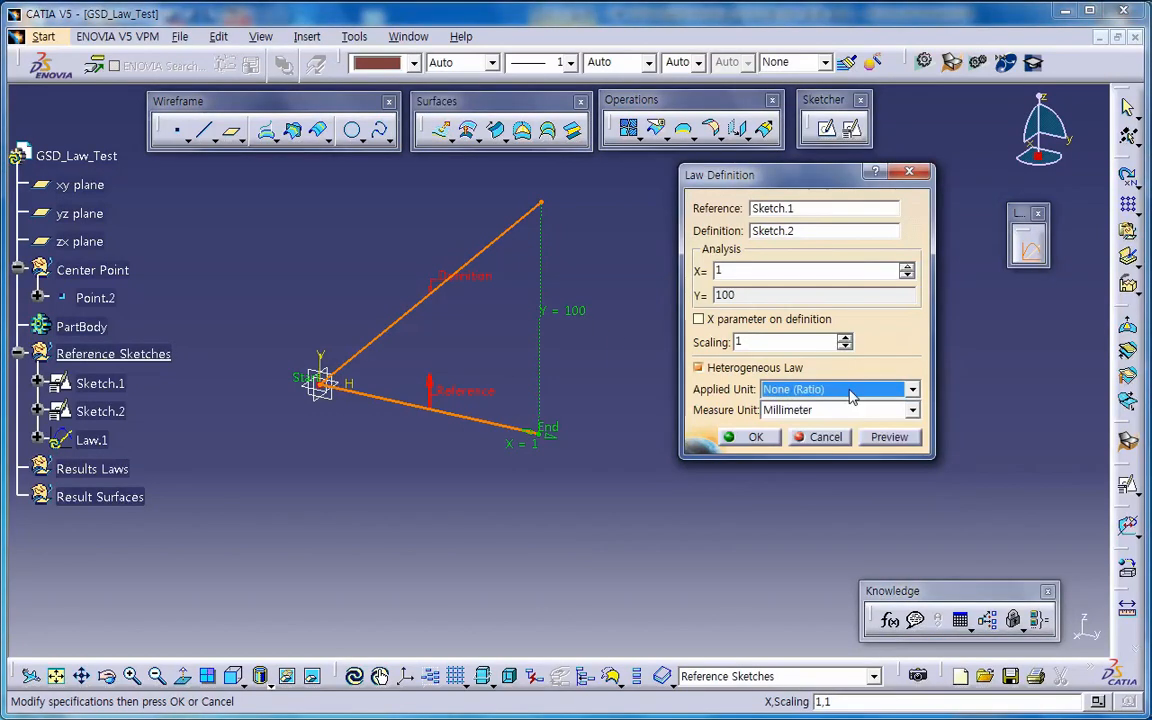
pyautogui.click(812, 393)
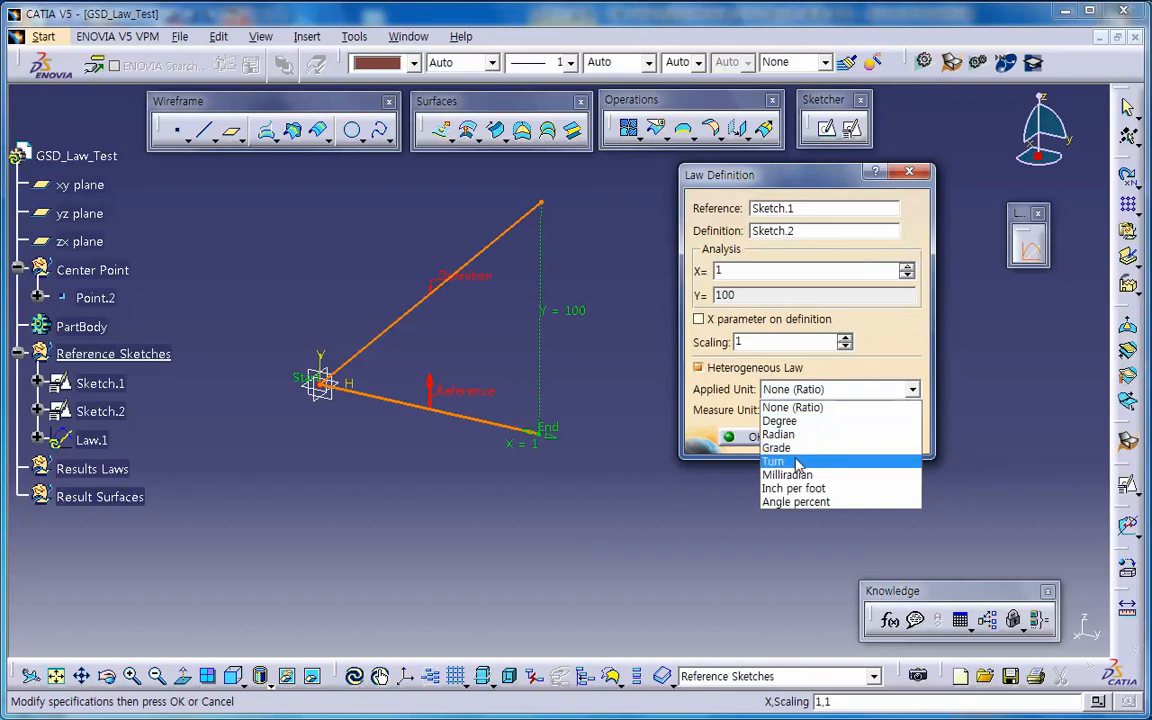
pyautogui.click(795, 422)
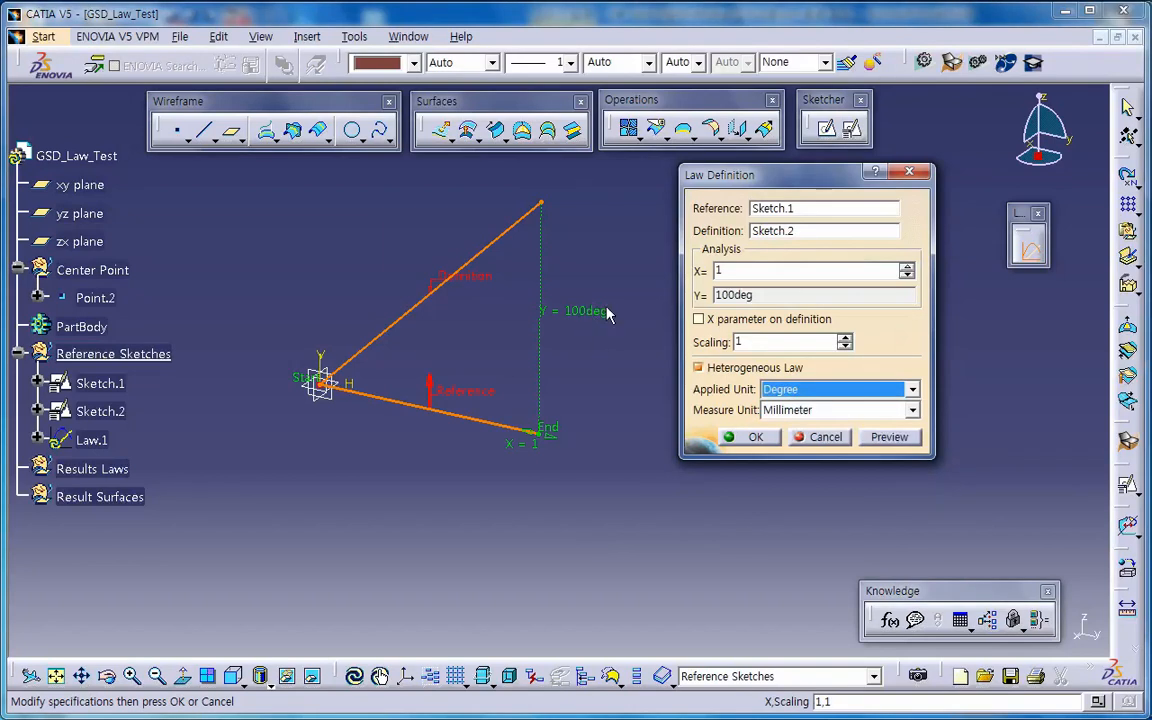
pyautogui.moveTo(540, 452); pyautogui.dragTo(567, 445)
# Try Radian, Grade and Turn as the law's applied unit, and return it to None (Ratio)
pyautogui.click(800, 391)
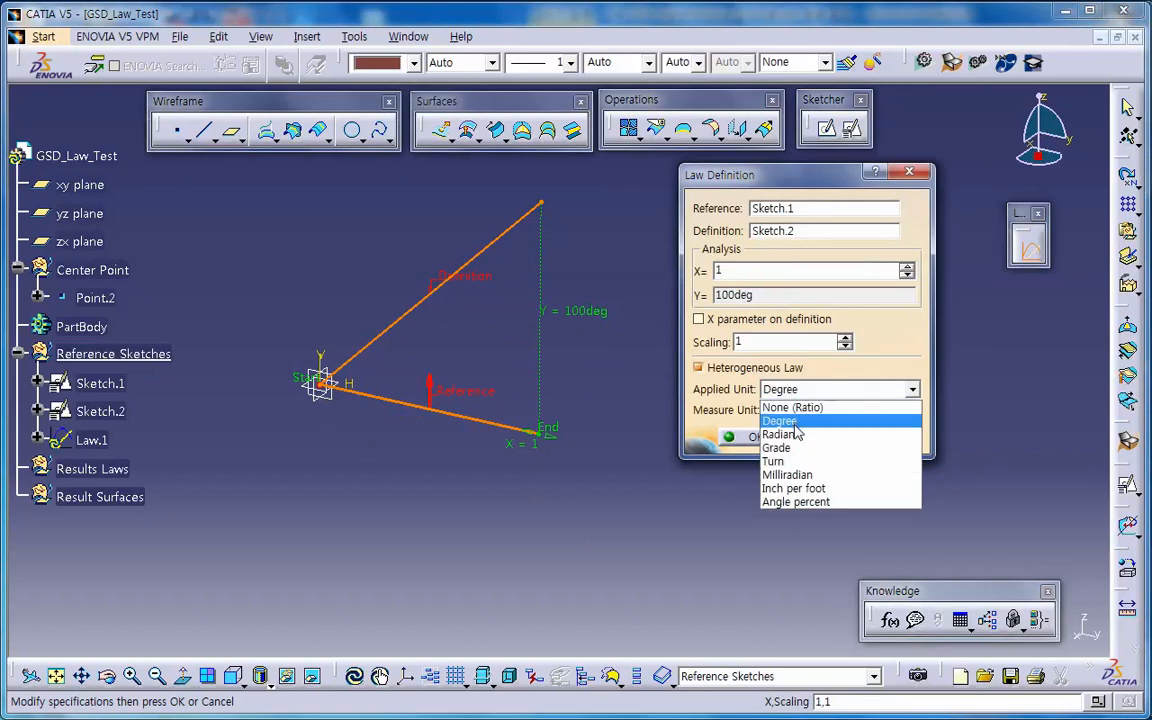
pyautogui.click(794, 437)
pyautogui.click(790, 389)
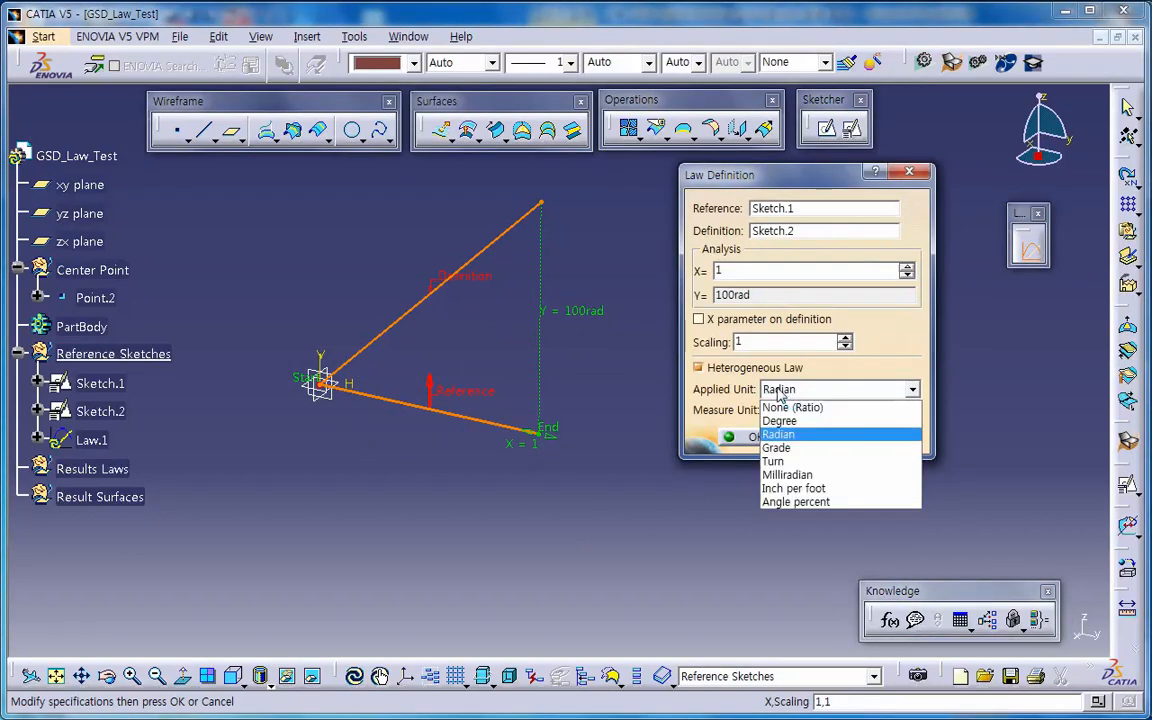
pyautogui.click(780, 450)
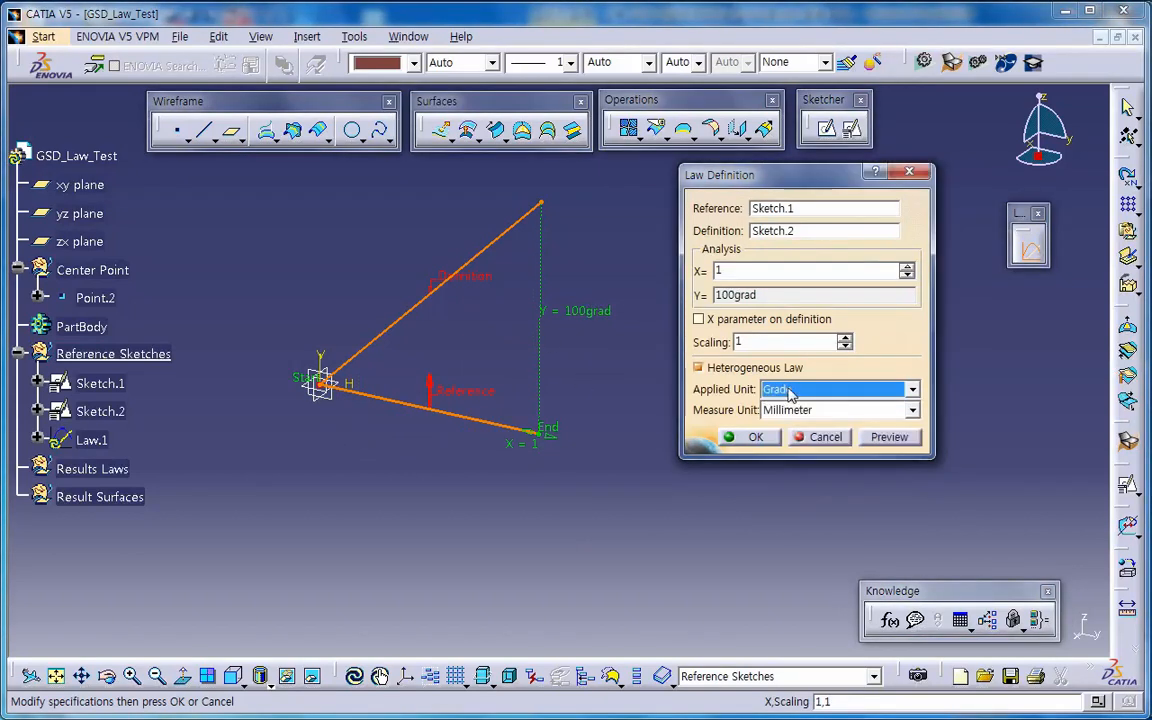
pyautogui.click(785, 389)
pyautogui.click(786, 462)
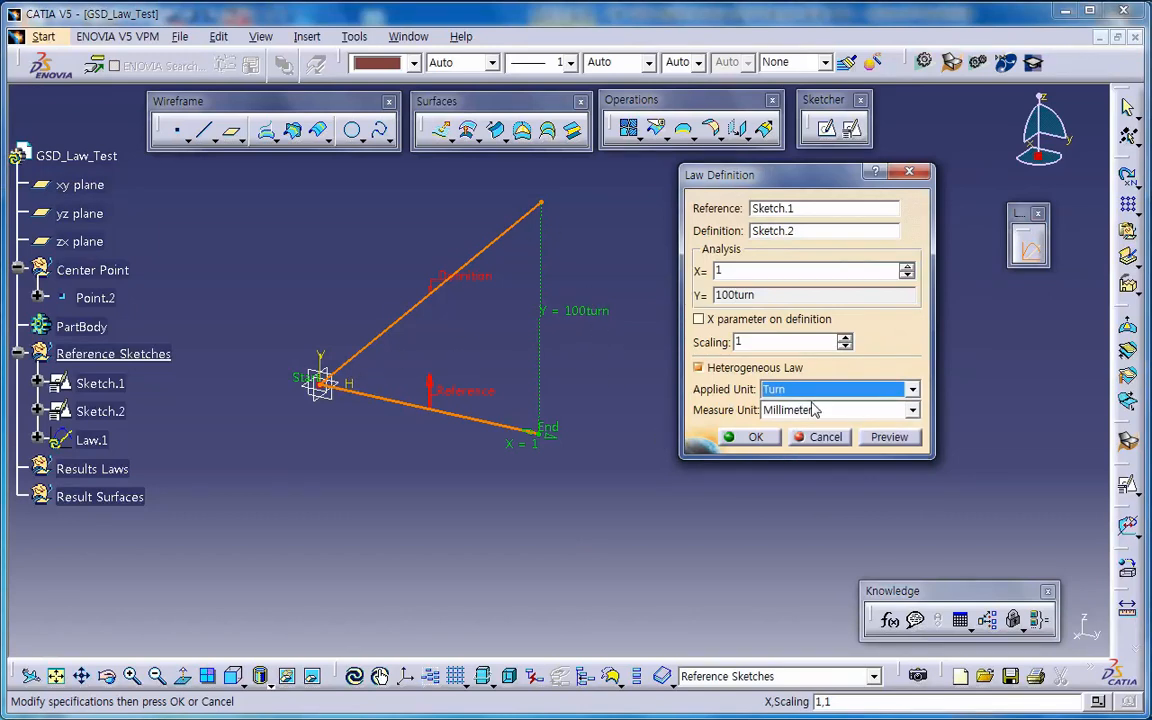
pyautogui.click(770, 389)
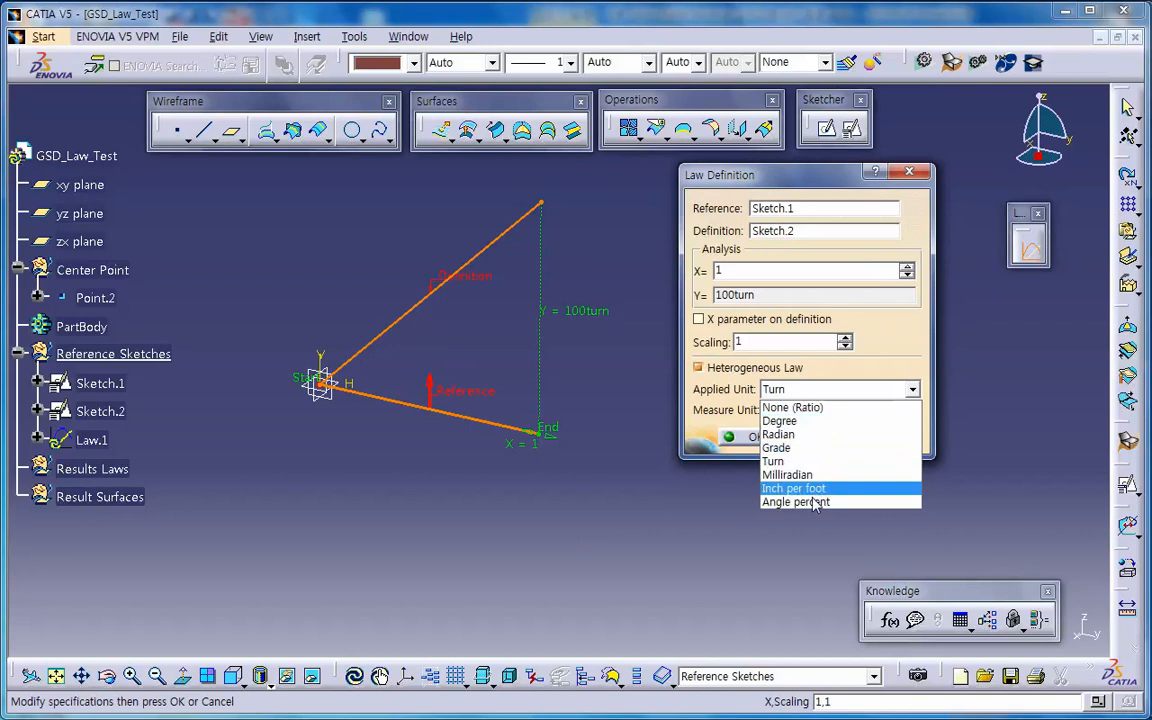
pyautogui.click(909, 390)
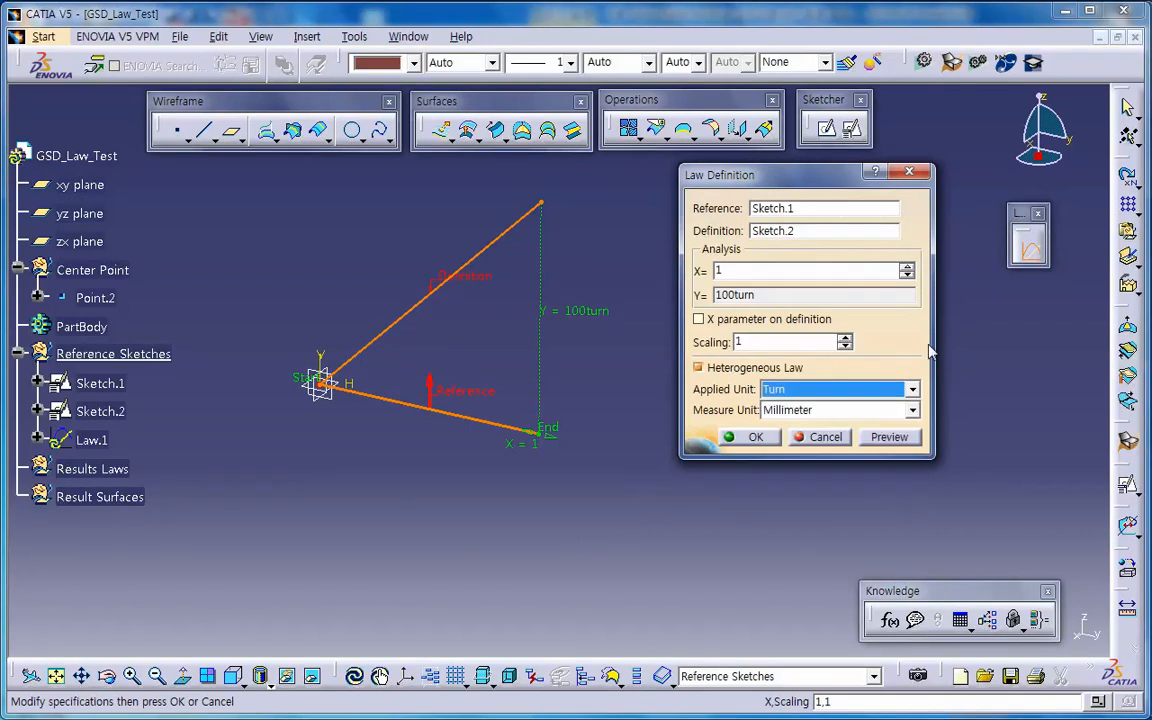
pyautogui.click(862, 390)
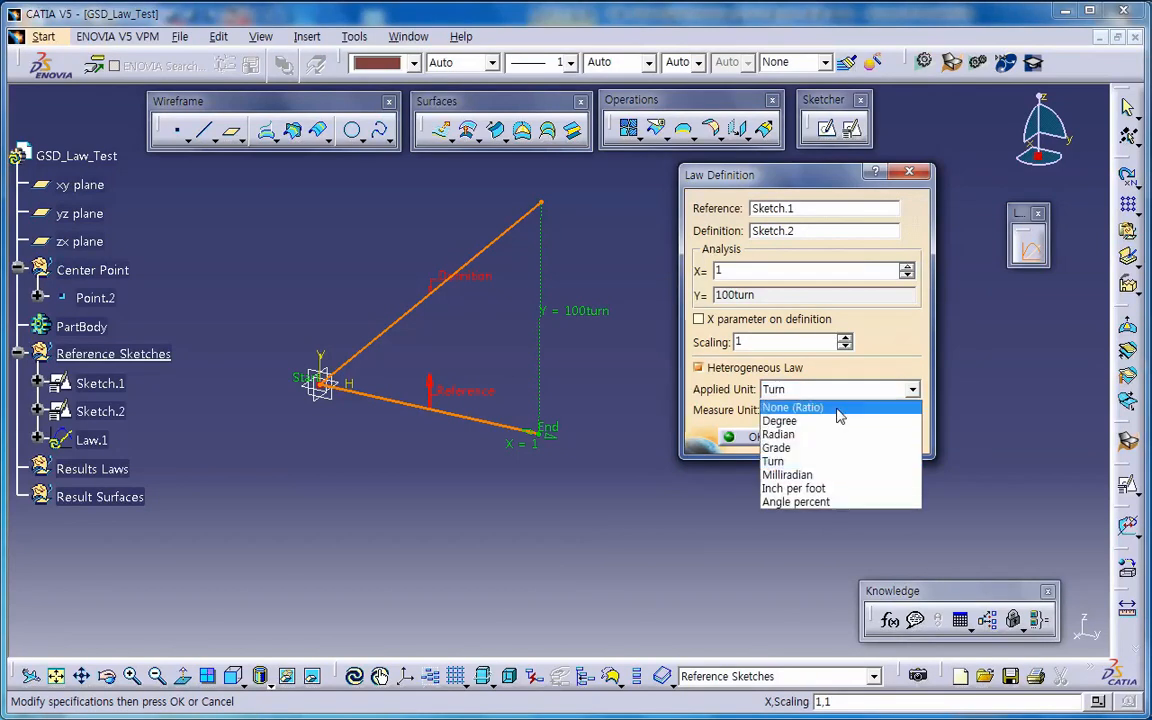
pyautogui.click(839, 412)
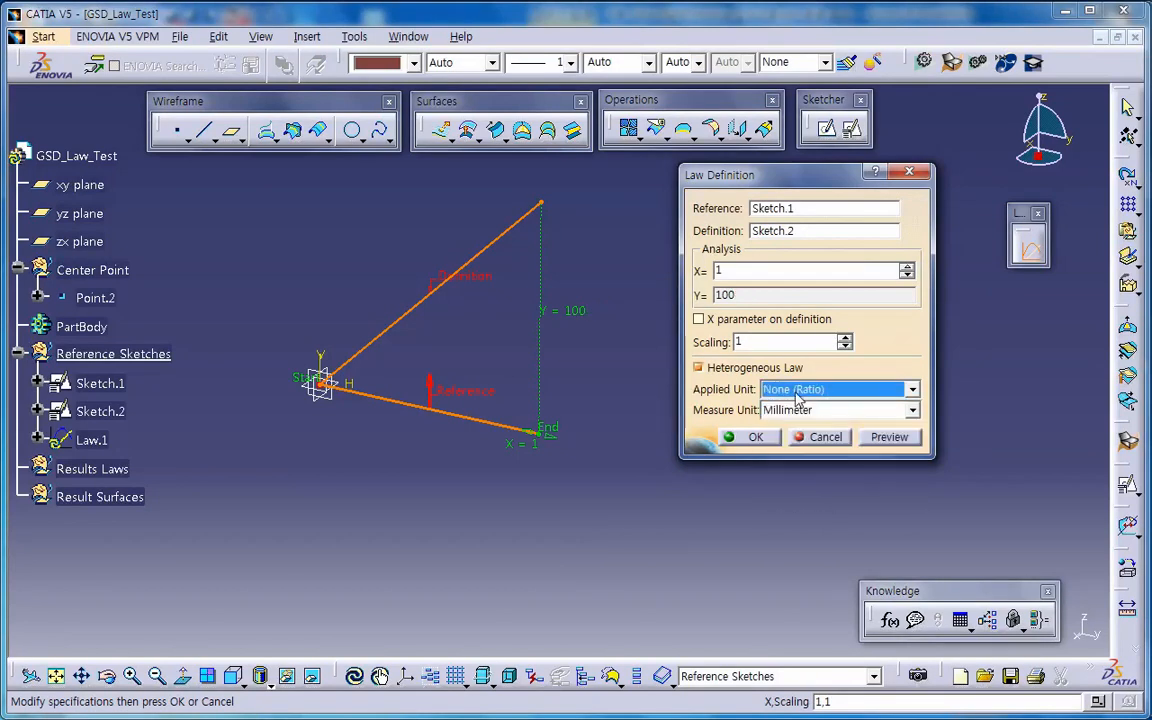
# Try Angle percent as the applied unit, check the law at the reference line's end, and restore None (Ratio)
pyautogui.click(810, 390)
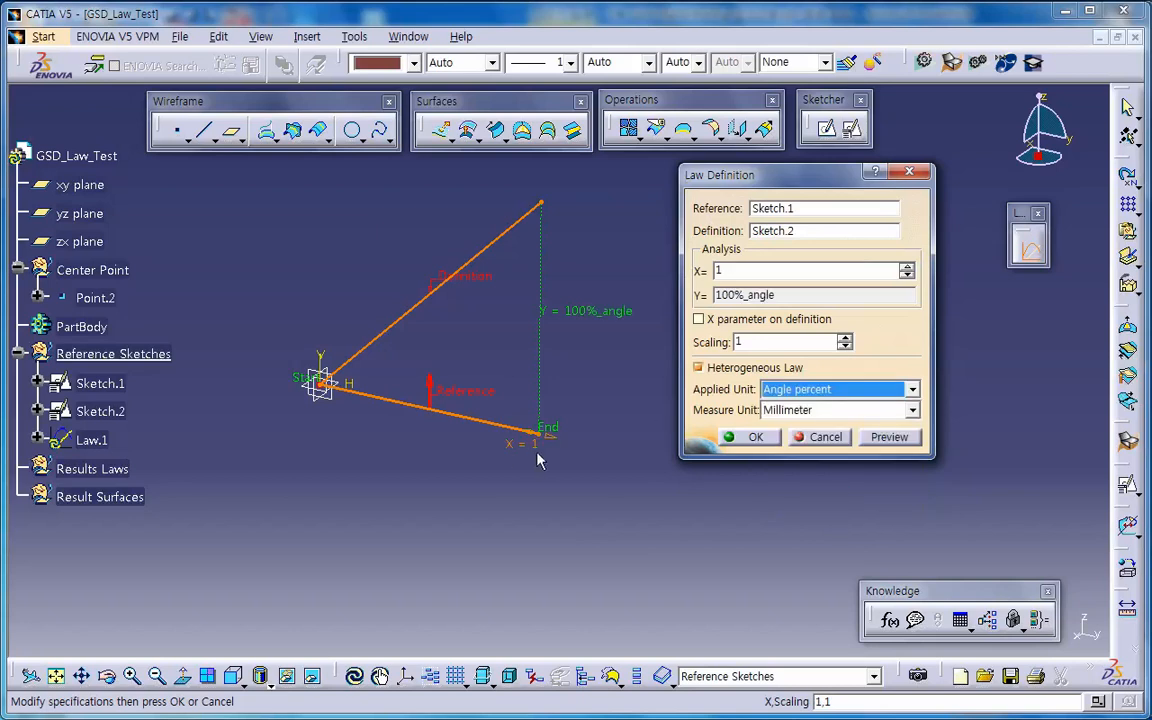
pyautogui.moveTo(525, 453); pyautogui.dragTo(643, 415)
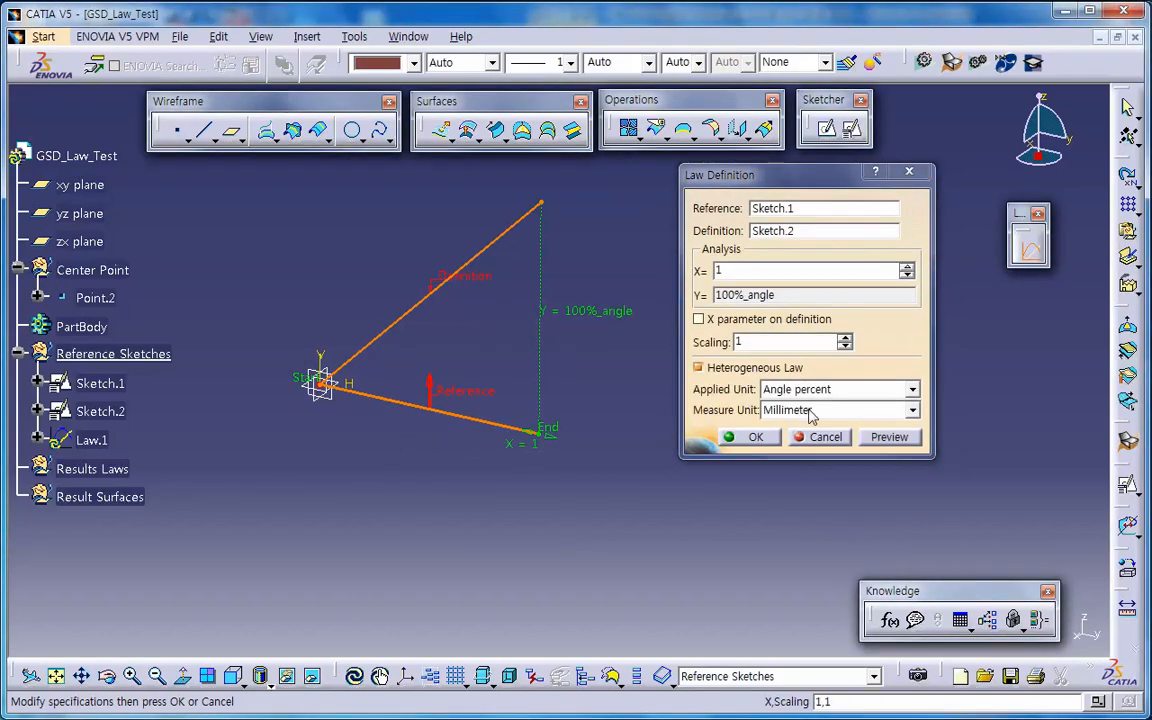
pyautogui.click(838, 396)
pyautogui.click(812, 404)
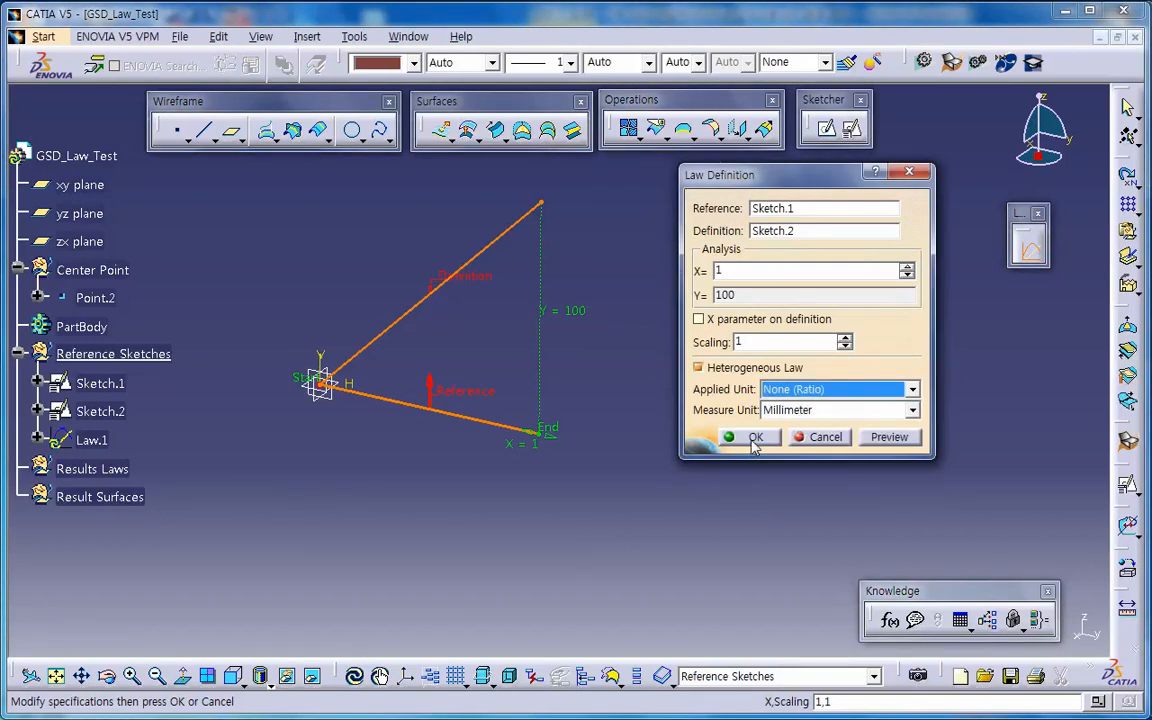
# Create the heterogeneous law with None (Ratio) as the applied unit and Millimeter as the measure unit
pyautogui.click(755, 369)
pyautogui.click(700, 367)
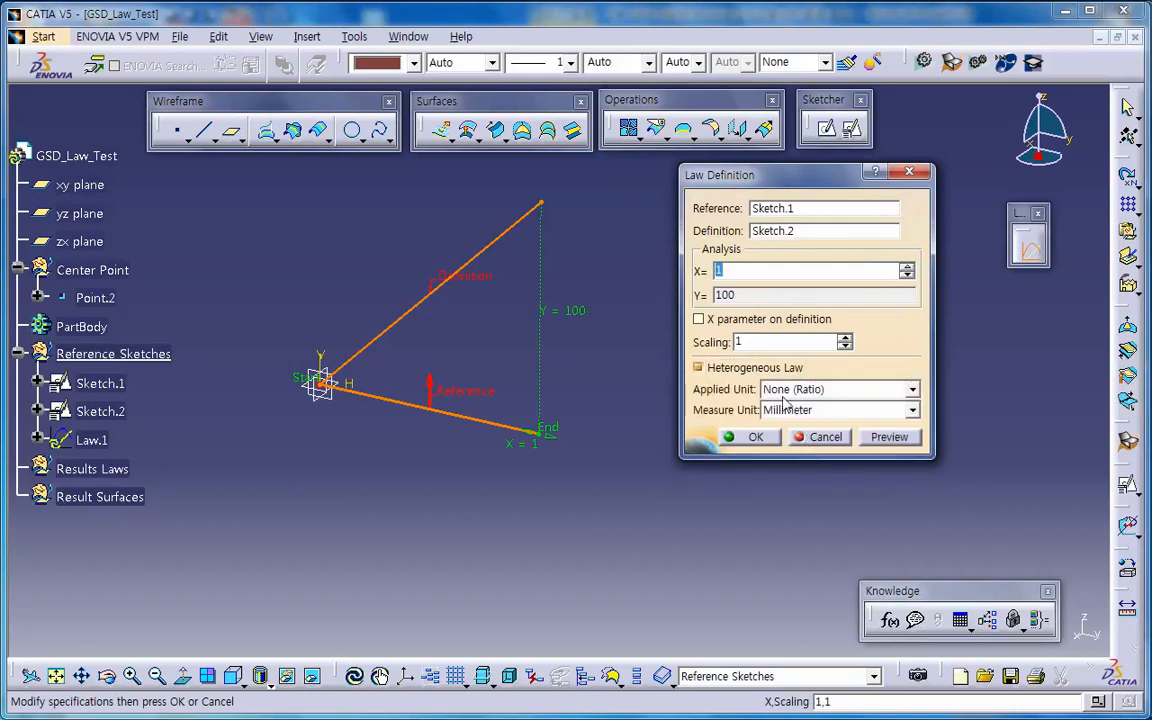
pyautogui.click(776, 442)
pyautogui.moveTo(686, 501); pyautogui.dragTo(659, 448, button='middle')
pyautogui.click(753, 396)
pyautogui.scroll(1, 706, 456)
pyautogui.scroll(-2, 656, 447)
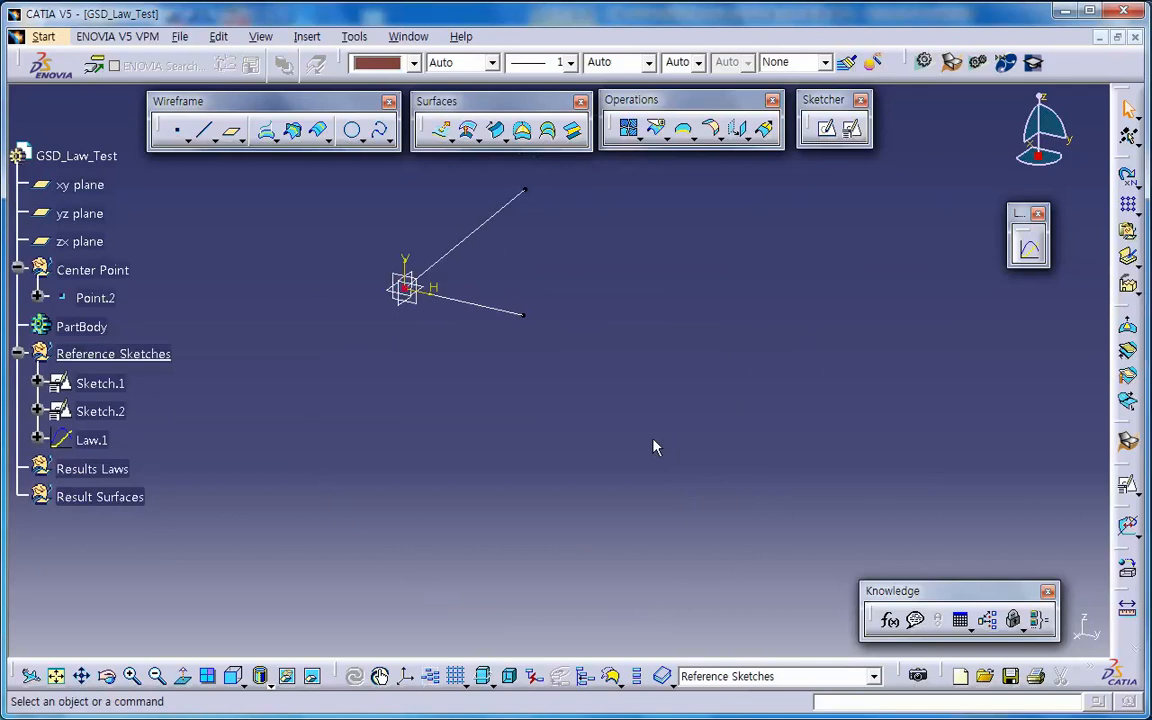
# Move Law.1 into the Results Laws set and define Result Surfaces as the in-work object
pyautogui.moveTo(90, 440)
pyautogui.mouseDown()
pyautogui.moveTo(57, 455)
pyautogui.moveTo(92, 469)
pyautogui.mouseUp()
pyautogui.rightClick(130, 500)
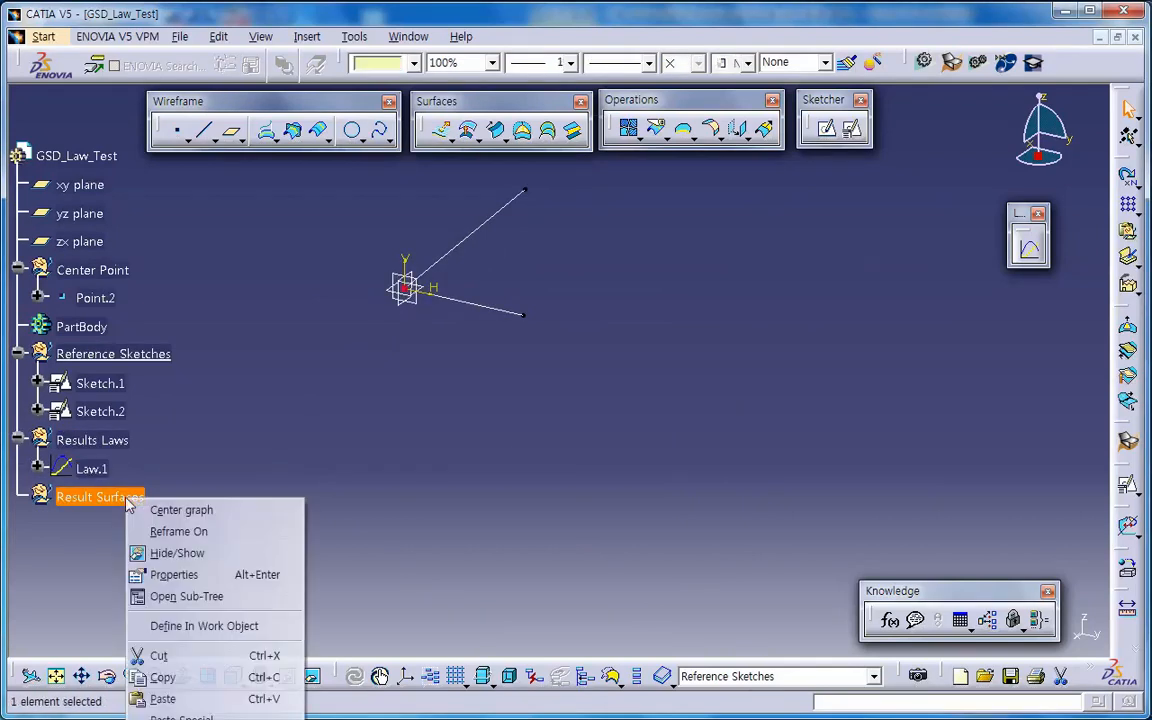
pyautogui.click(193, 625)
pyautogui.scroll(-4, 368, 453)
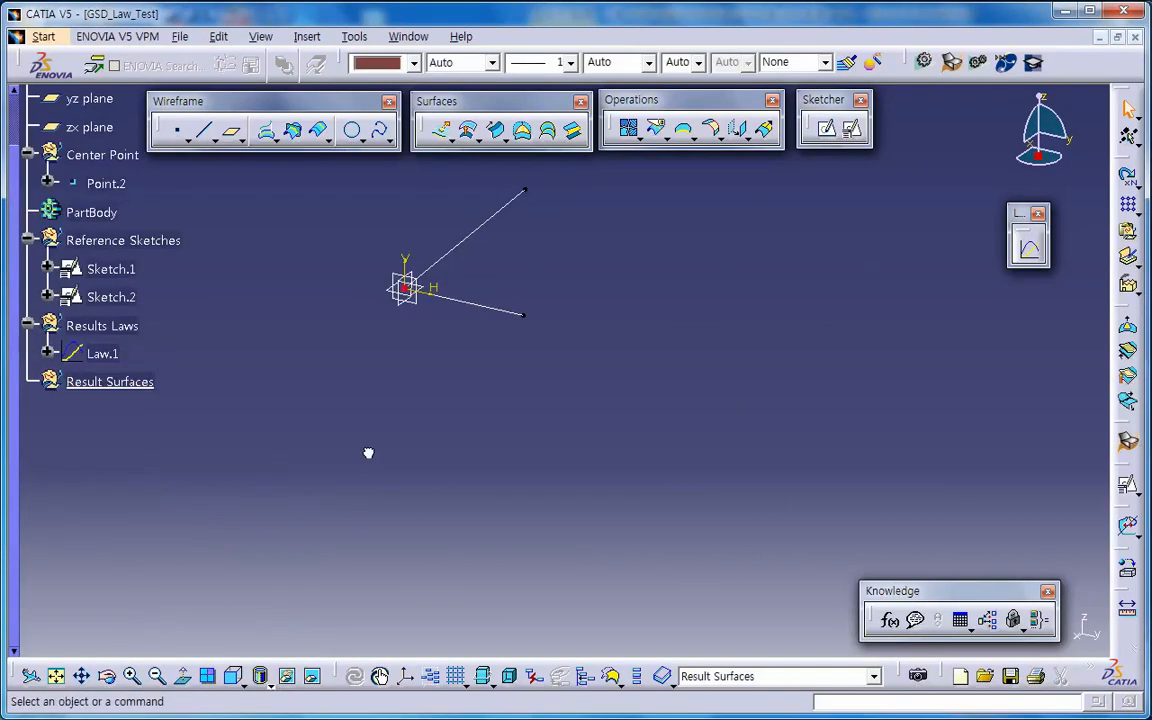
# Start a positioned sketch on the yz plane and draw a horizontal line about 100 mm long, about 152 mm below the origin
pyautogui.click(851, 128)
pyautogui.click(428, 309)
pyautogui.click(960, 523)
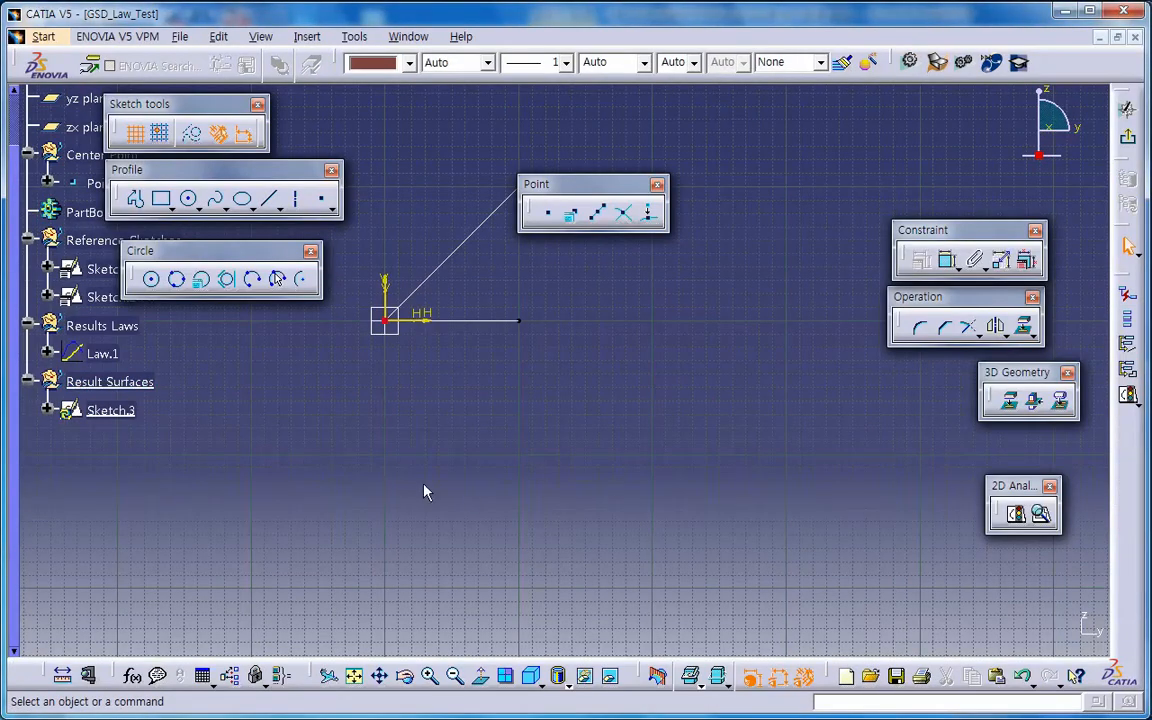
pyautogui.click(268, 198)
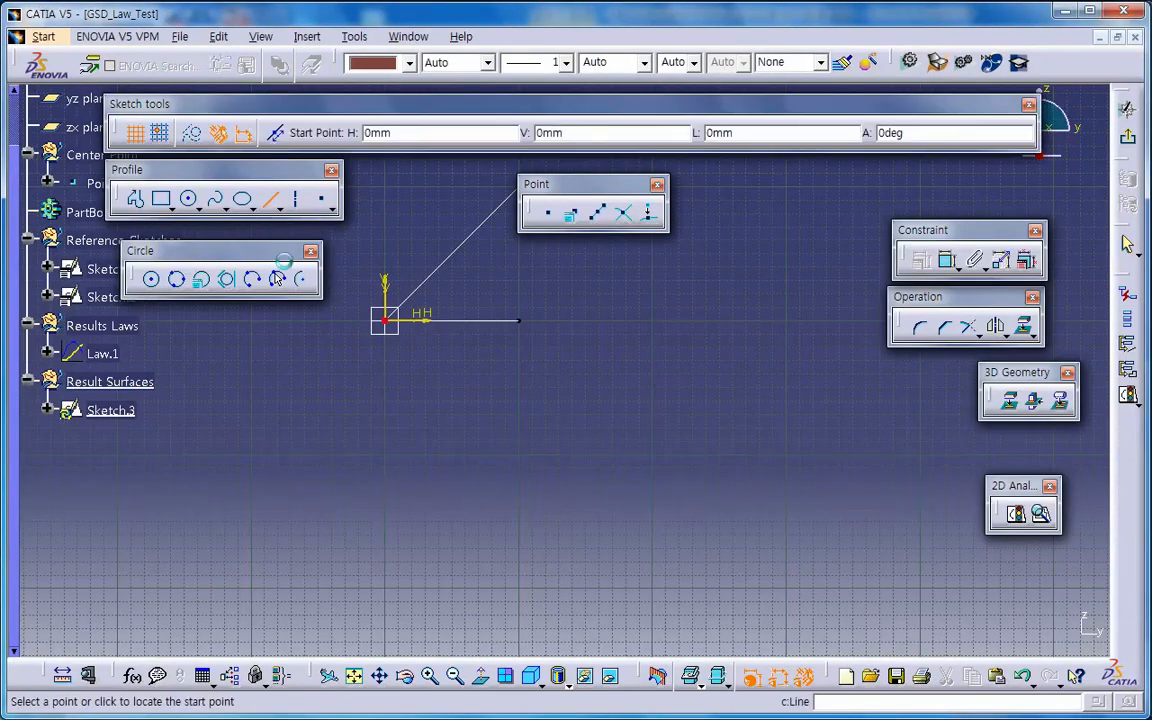
pyautogui.click(386, 526)
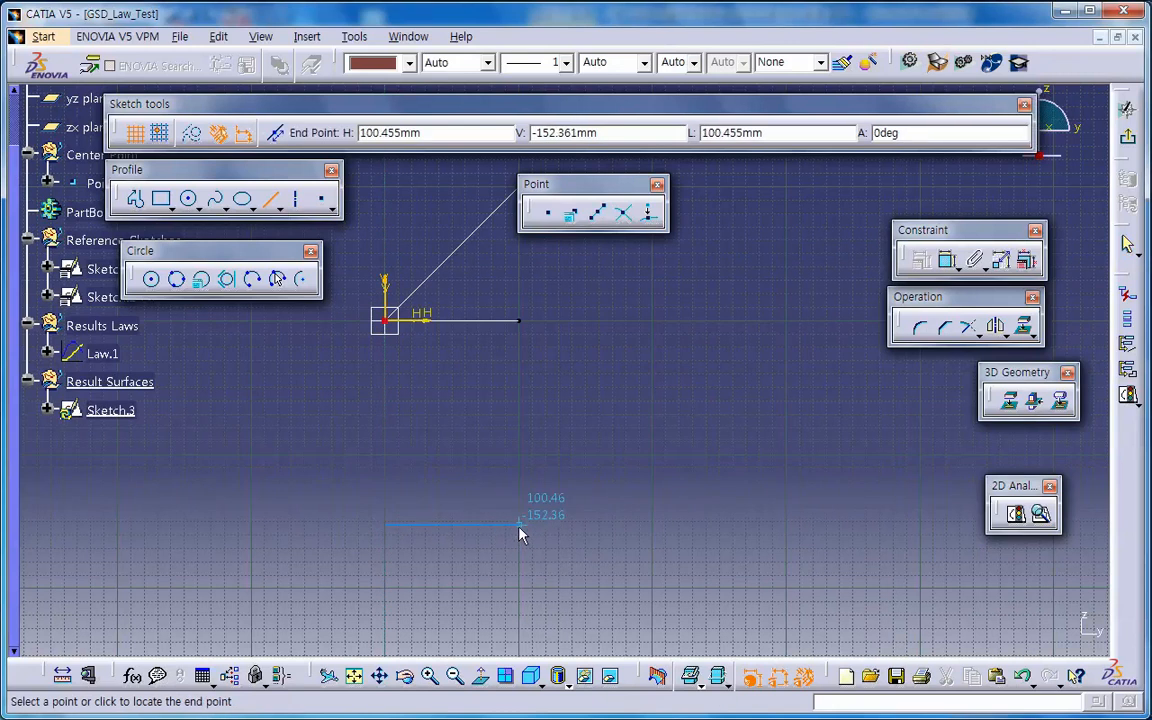
pyautogui.click(519, 530)
# Constrain the new line's length to 100 mm and exit the sketch
pyautogui.click(946, 260)
pyautogui.click(494, 523)
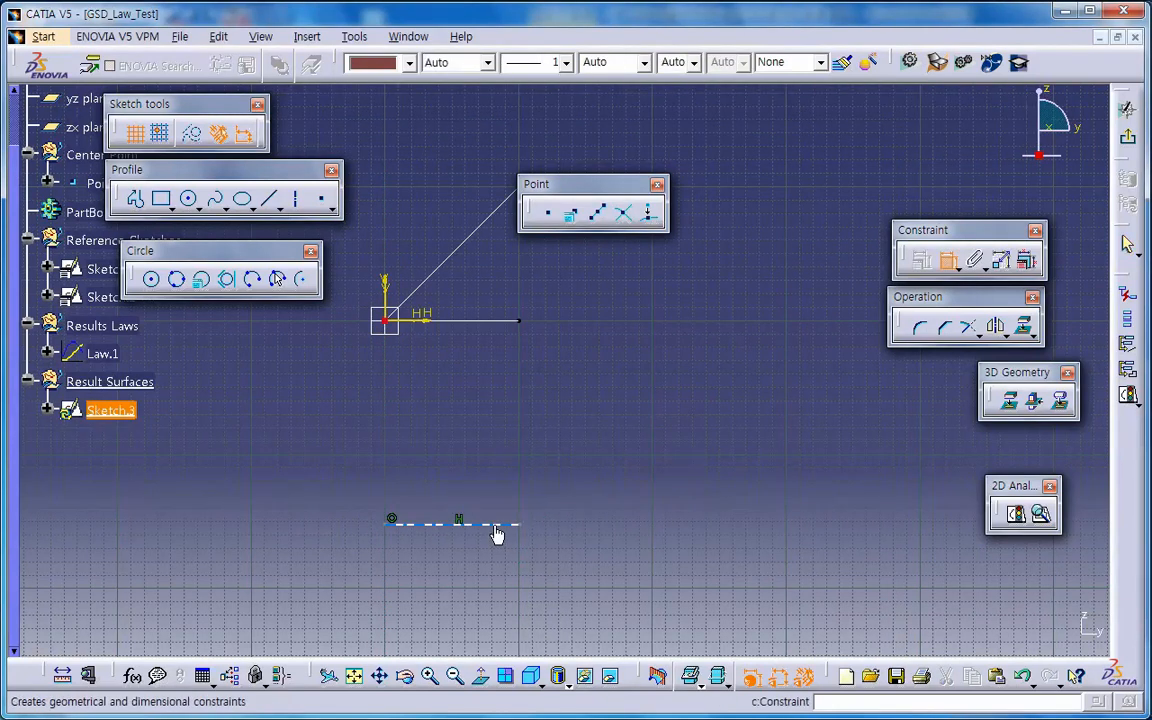
pyautogui.click(483, 562)
pyautogui.doubleClick(483, 566)
pyautogui.write('100mm')
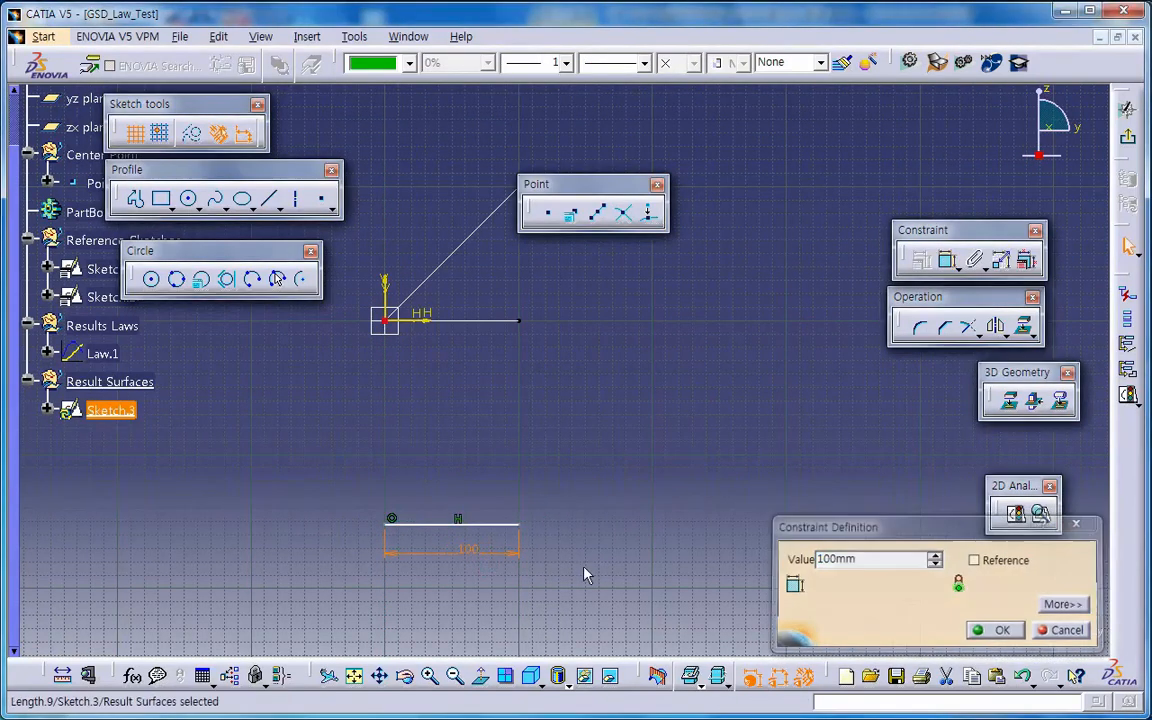
pyautogui.press('Return')
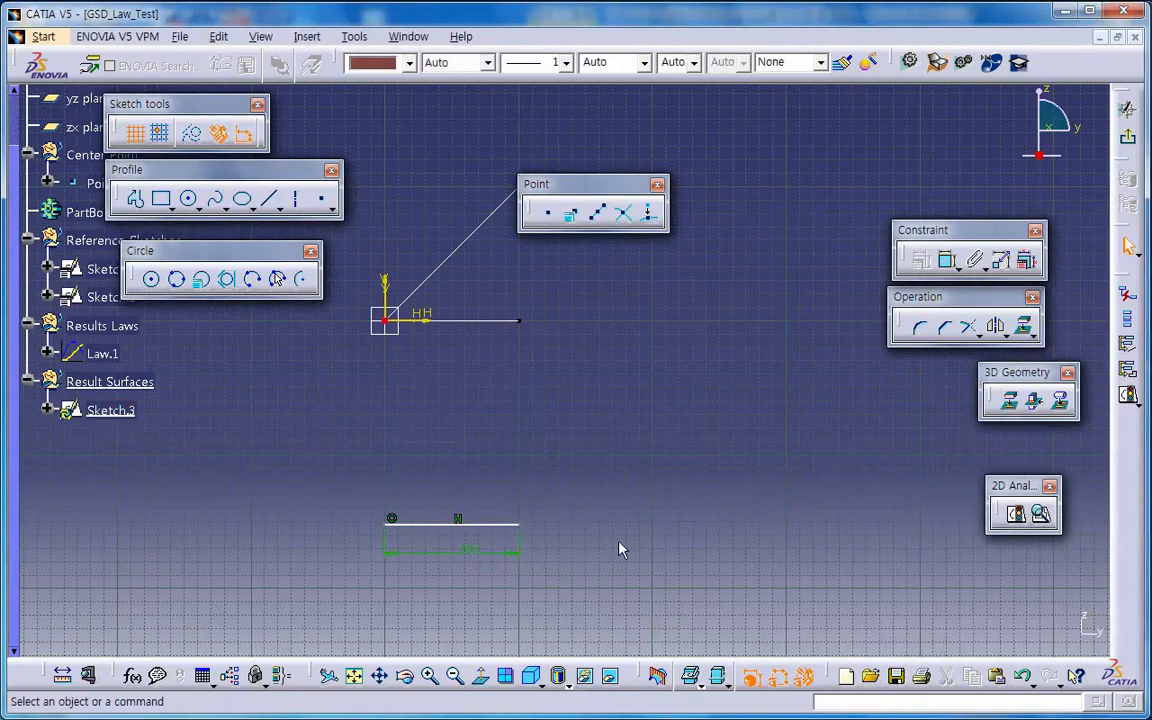
pyautogui.click(1127, 108)
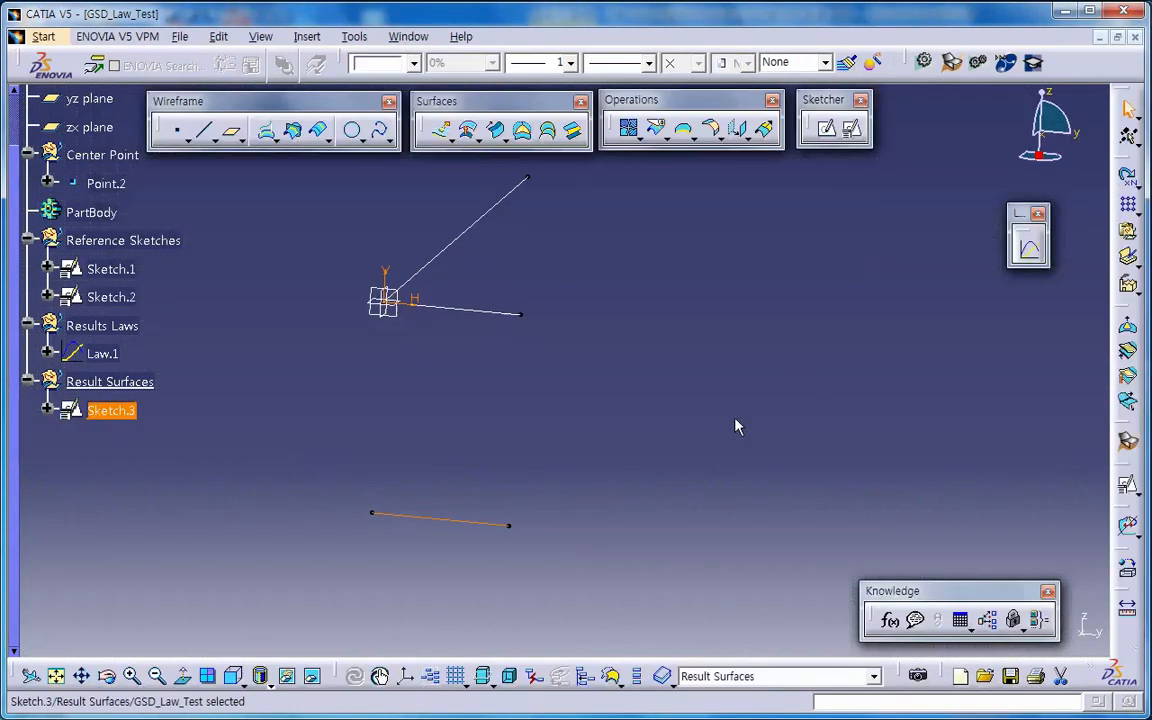
# Start a circular swept surface of subtype Center and radius with Sketch.3 as the center curve
pyautogui.moveTo(738, 424)
pyautogui.mouseDown(button='middle')
pyautogui.moveTo(540, 501)
pyautogui.moveTo(641, 408)
pyautogui.mouseUp(button='middle')
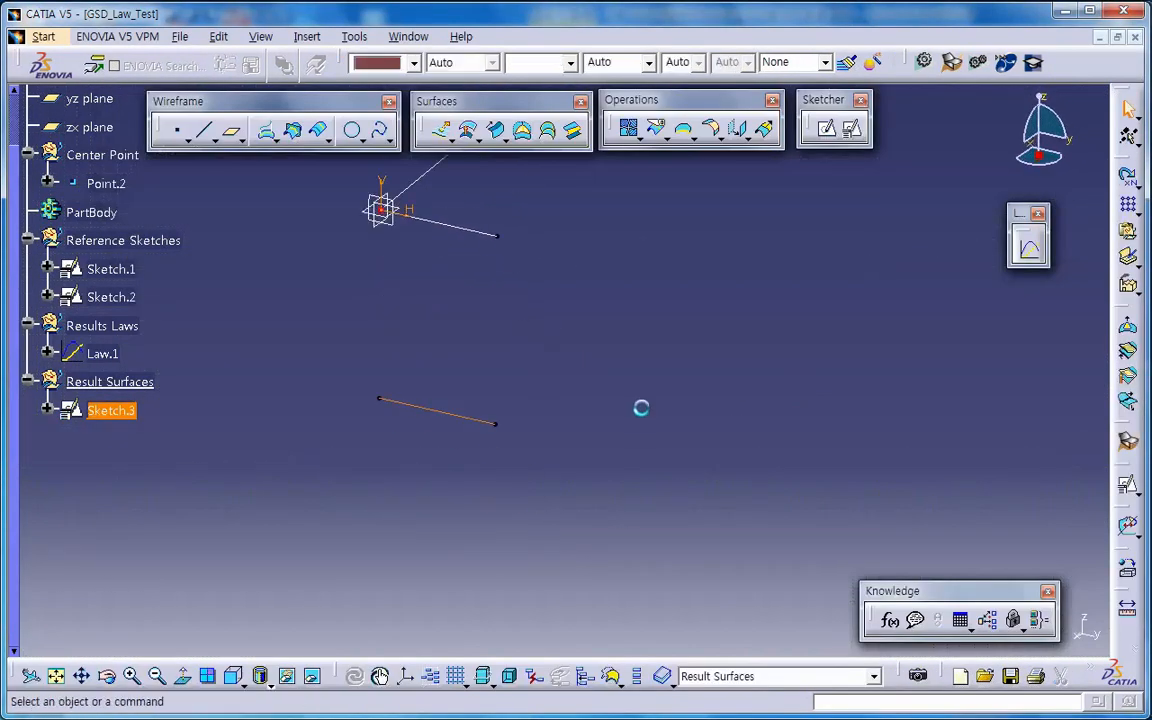
pyautogui.click(495, 129)
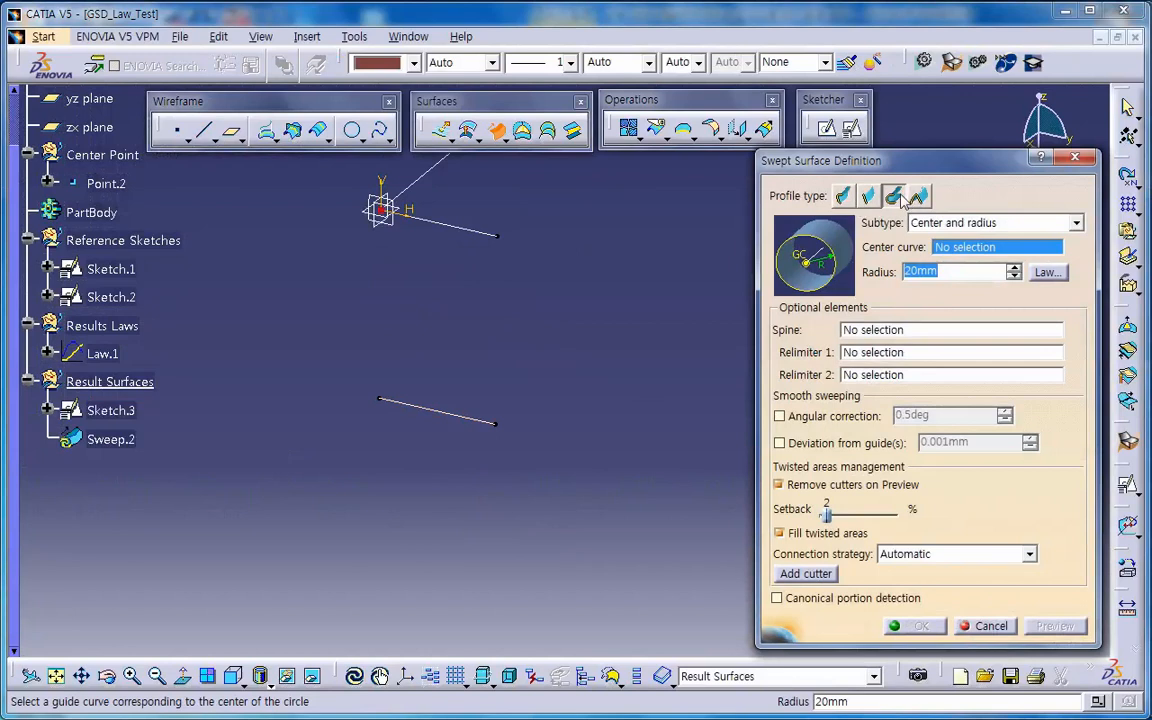
pyautogui.click(951, 223)
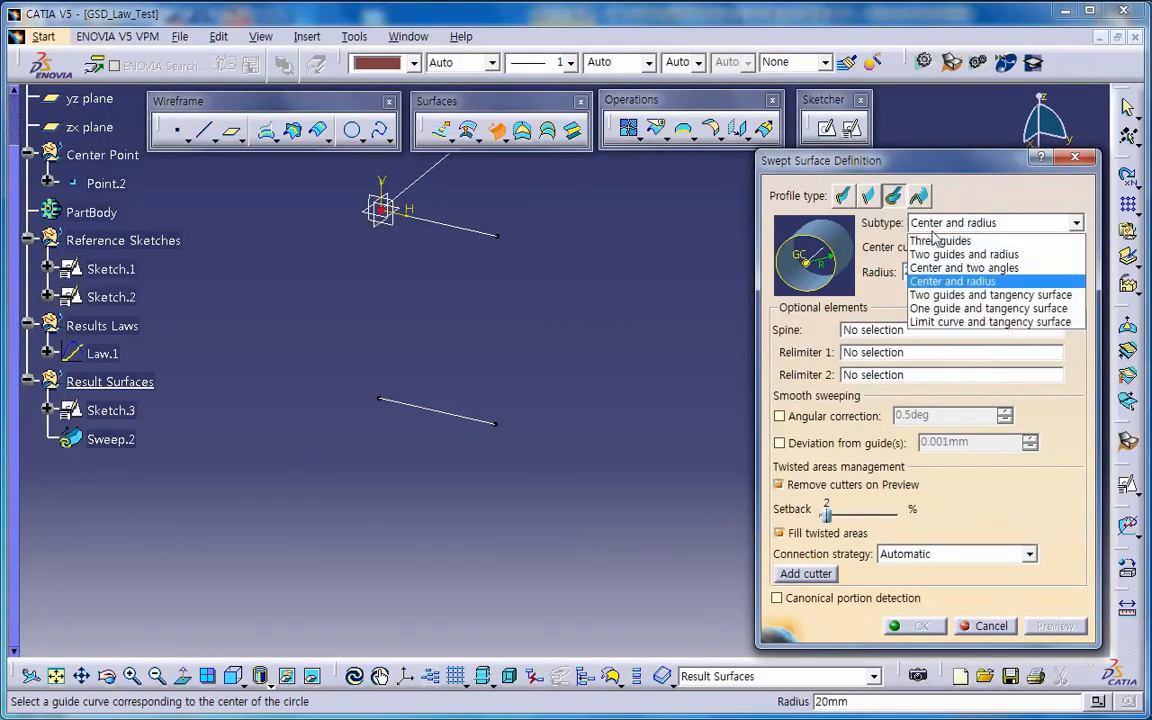
pyautogui.click(953, 283)
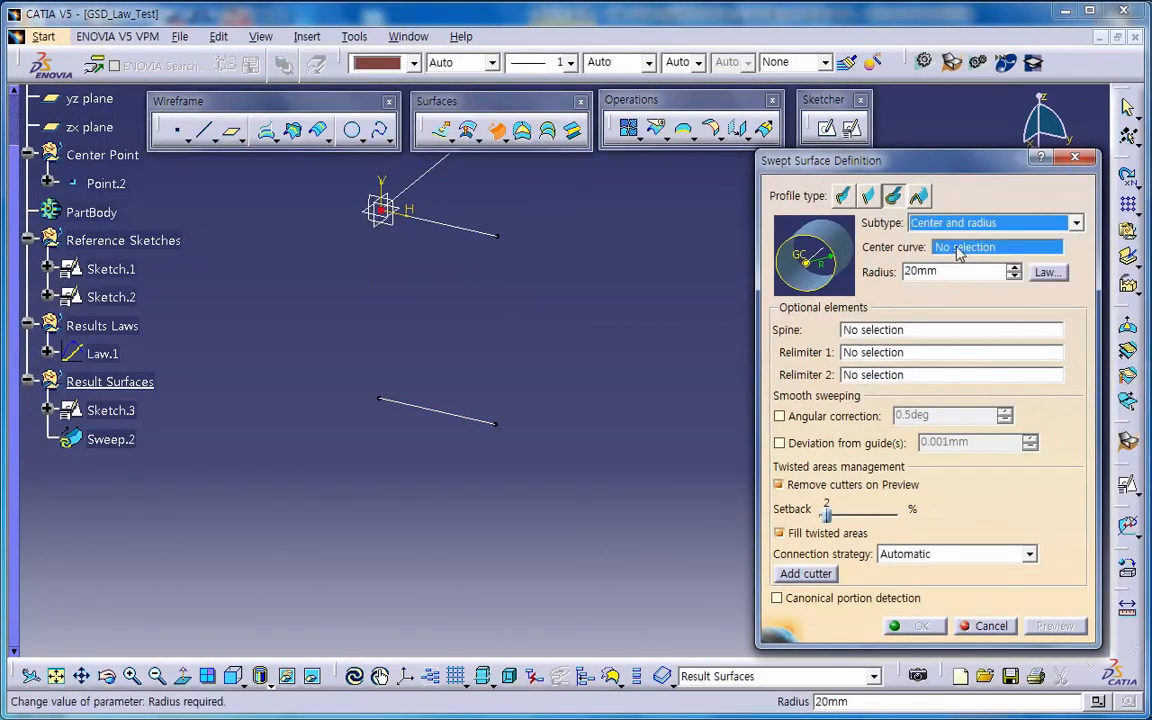
pyautogui.click(440, 411)
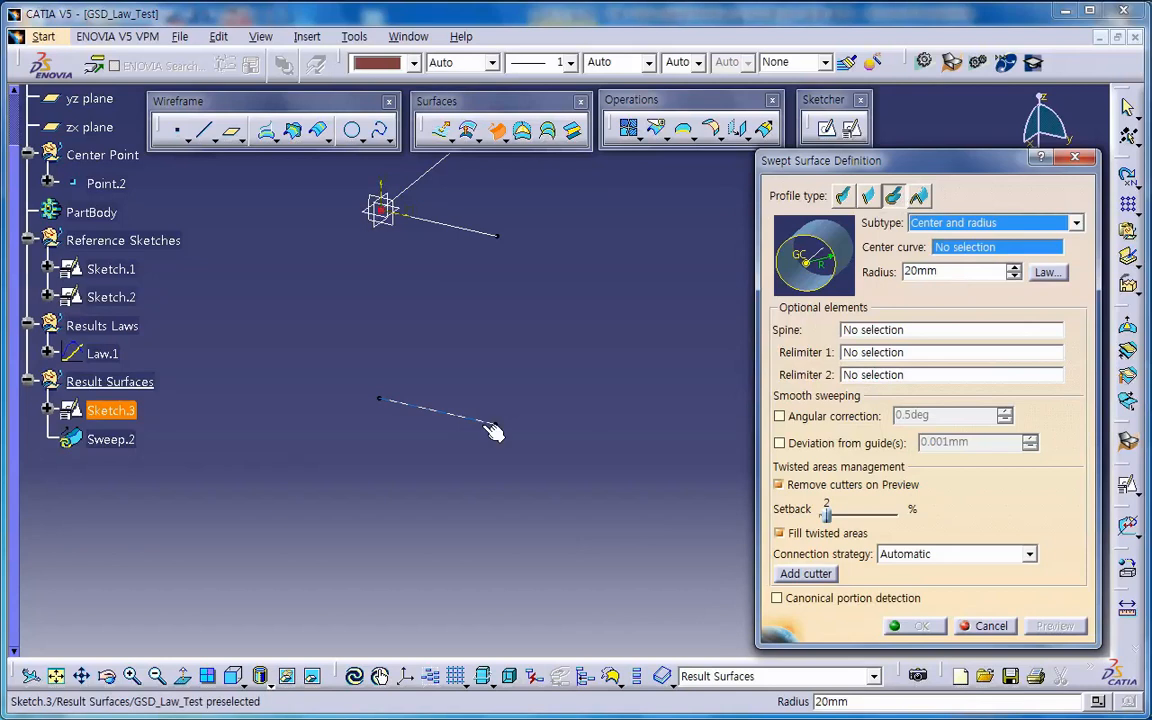
# Apply Law.1 as an advanced law to the circular sweep's radius and preview the surface from several angles
pyautogui.click(1047, 273)
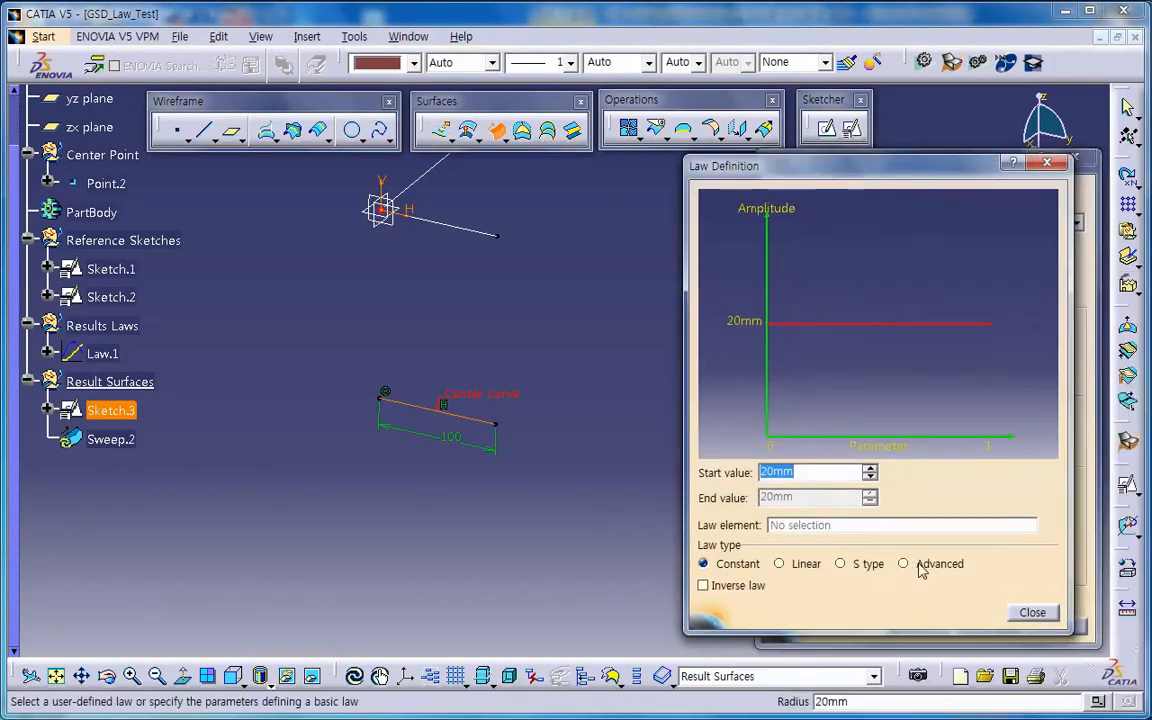
pyautogui.click(921, 567)
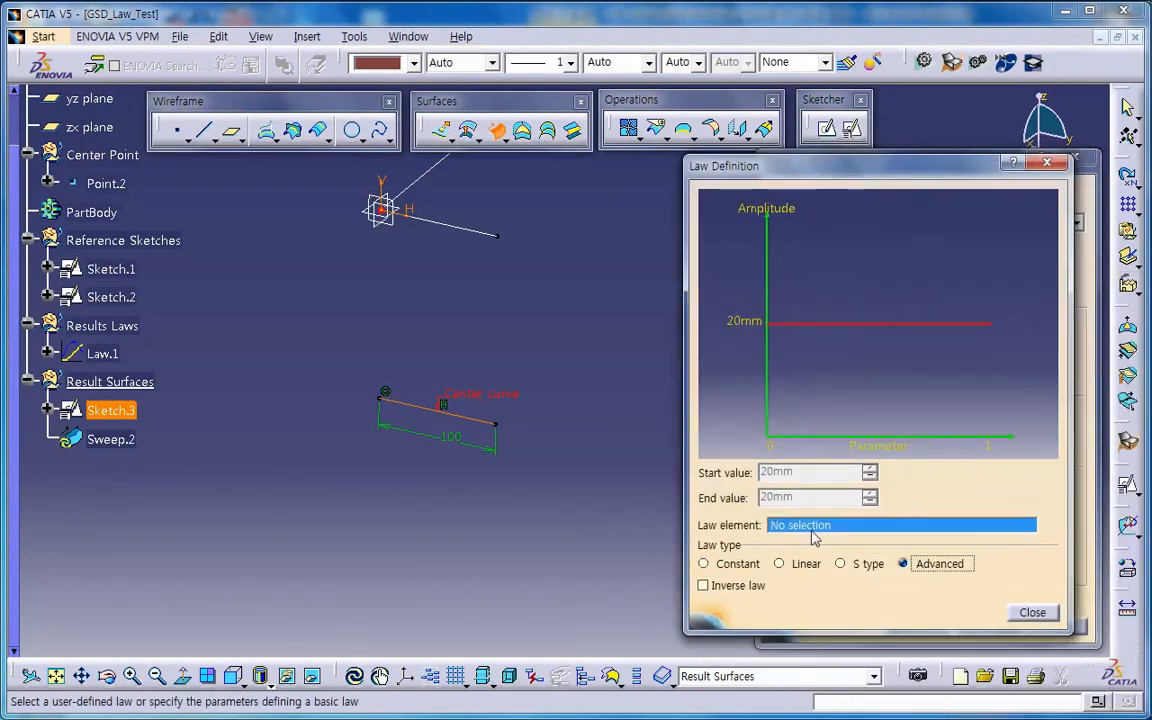
pyautogui.click(112, 358)
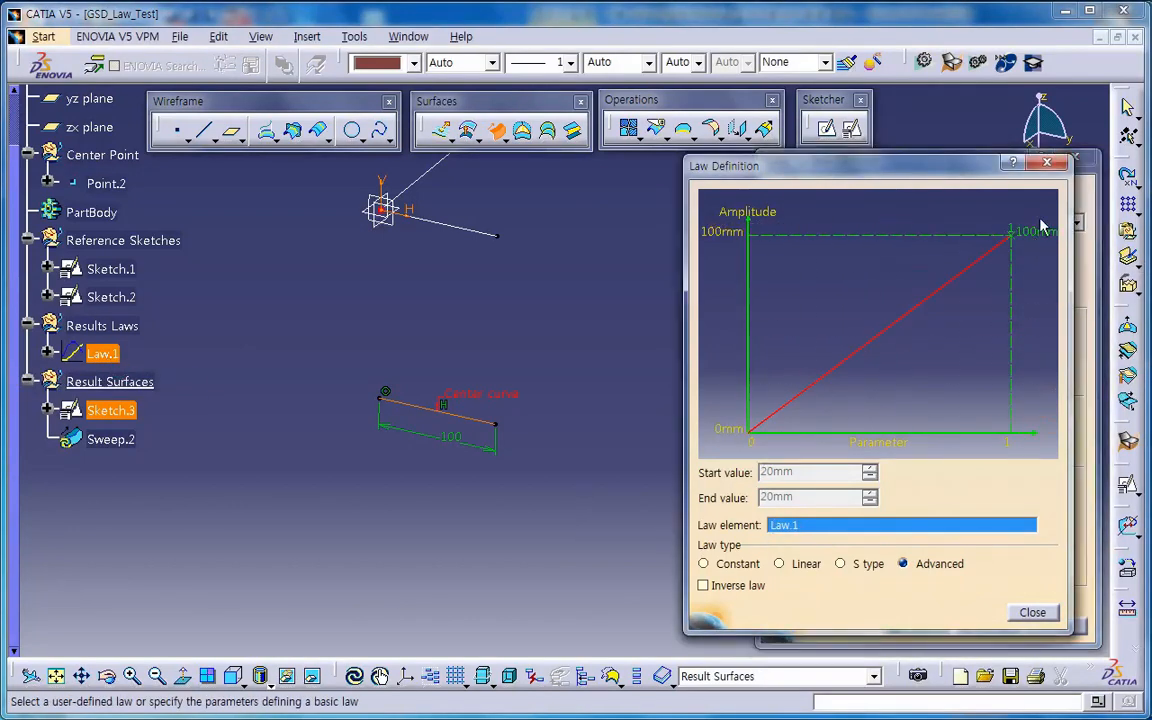
pyautogui.click(1032, 612)
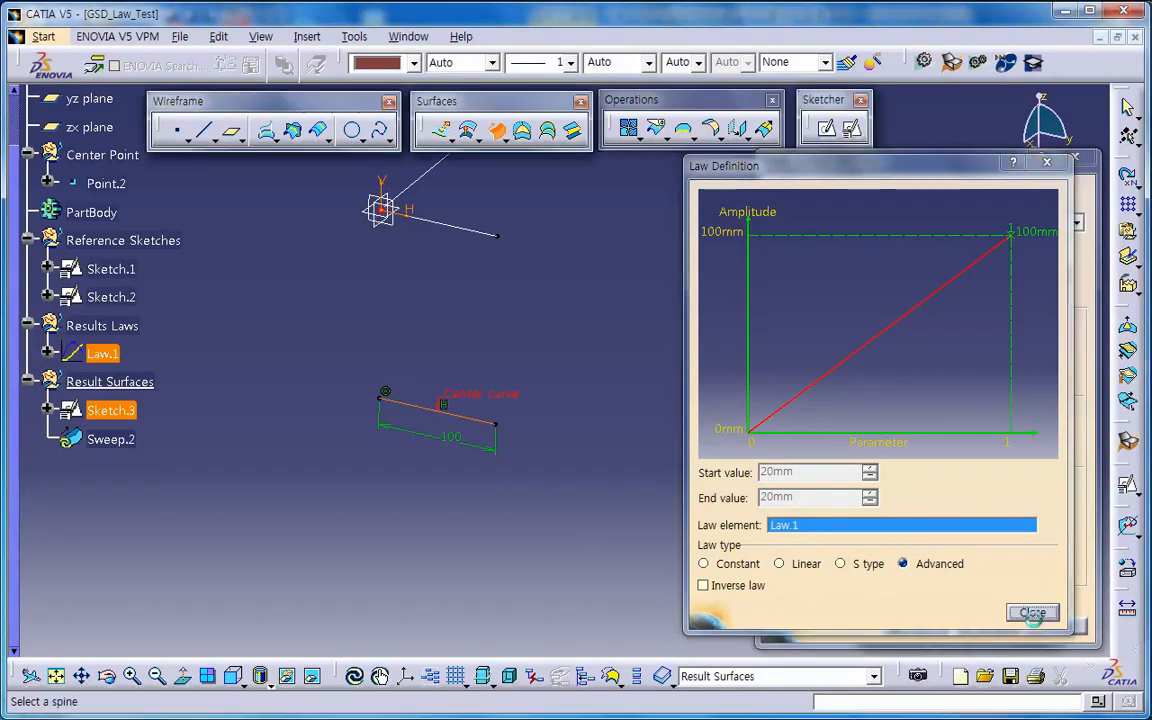
pyautogui.click(1054, 625)
pyautogui.moveTo(540, 504); pyautogui.dragTo(465, 527, button='middle')
pyautogui.middleClick(399, 505)
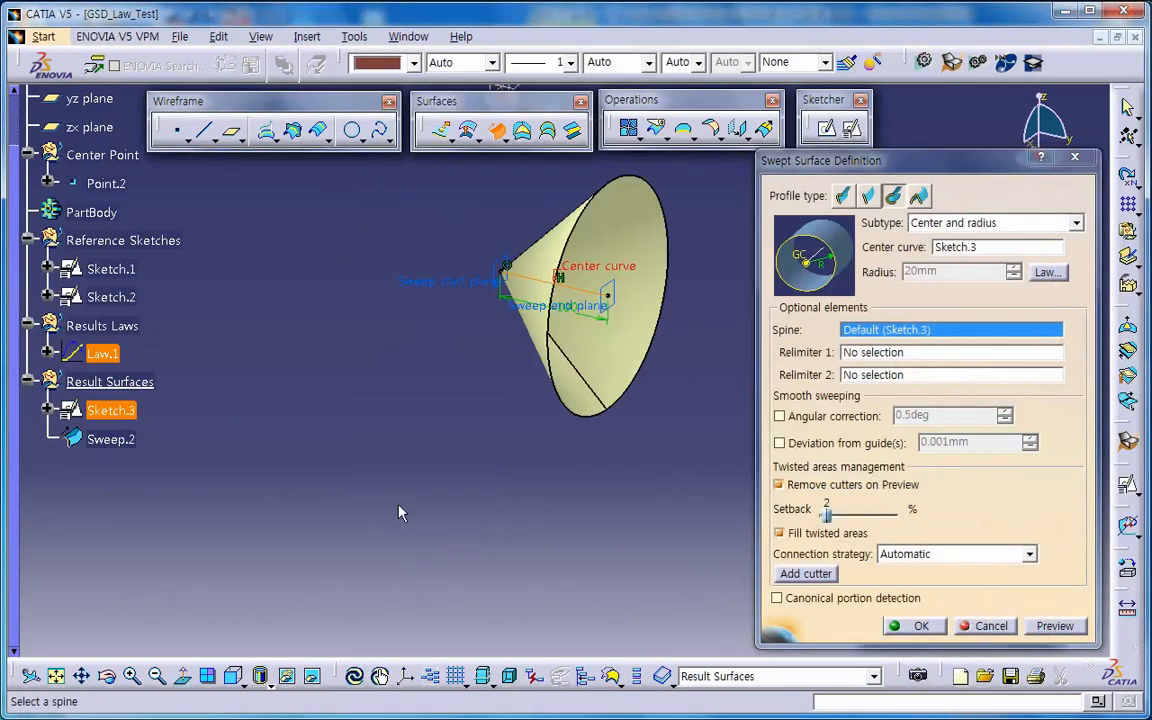
pyautogui.click(233, 676)
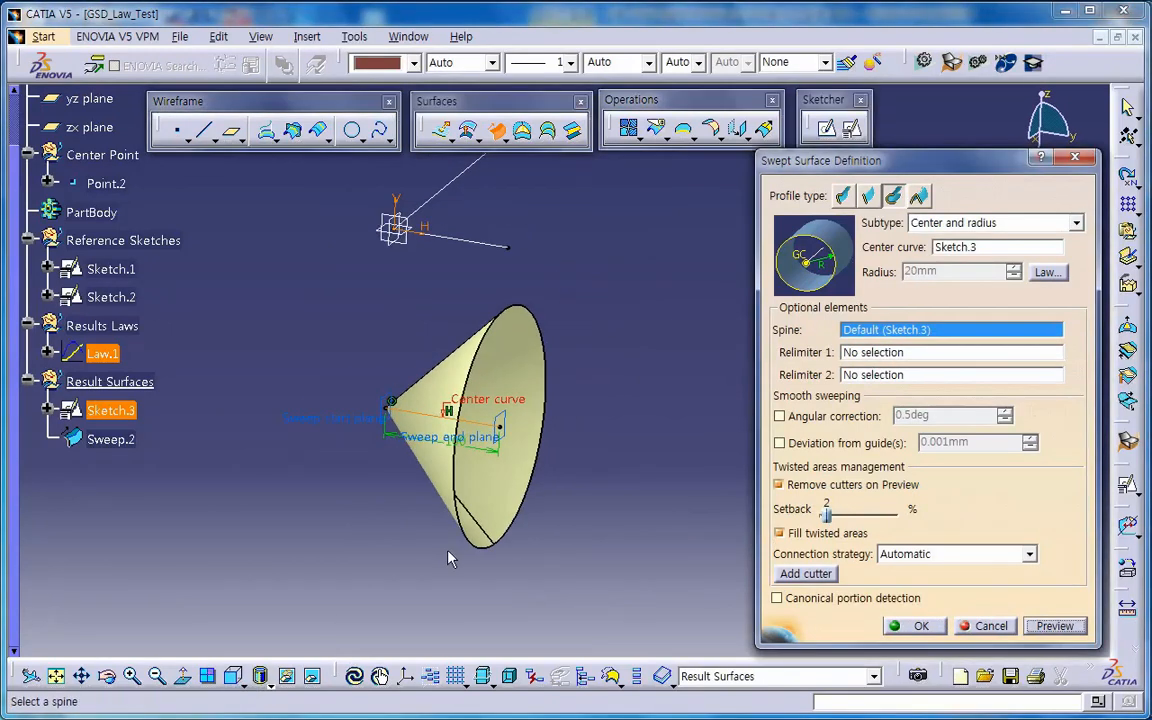
pyautogui.moveTo(494, 512); pyautogui.dragTo(576, 459, button='middle')
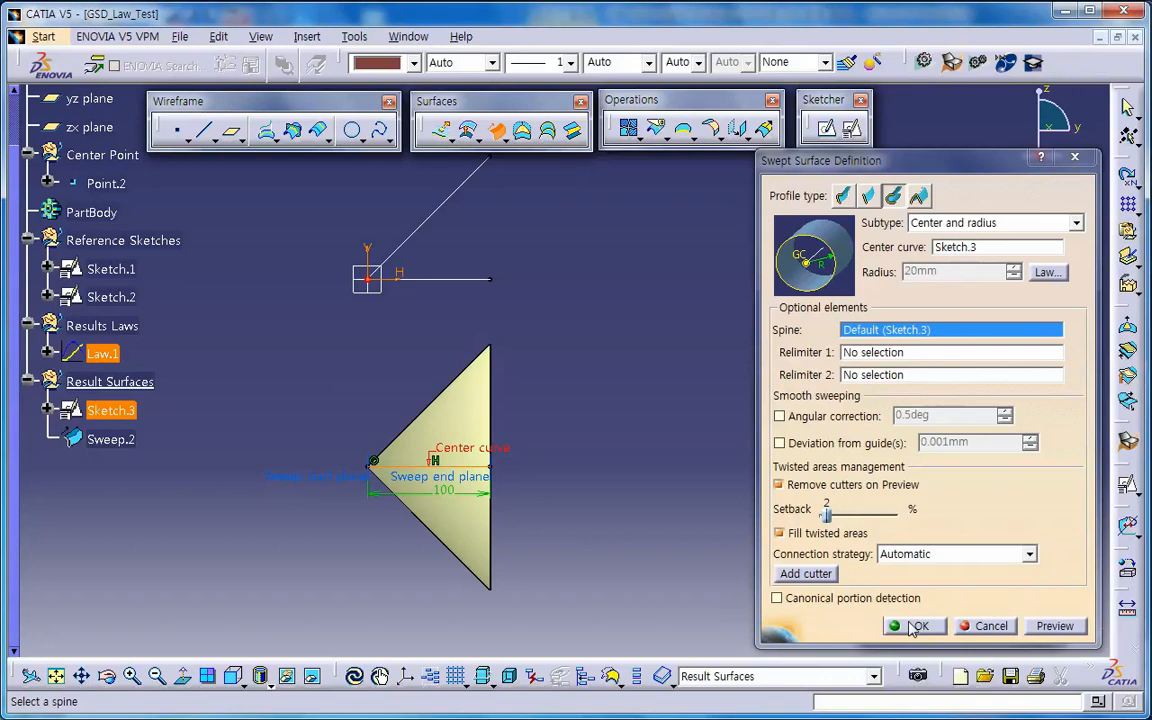
# Review the radius law's graph, keep it as defined, and create the circular swept surface
pyautogui.click(1058, 272)
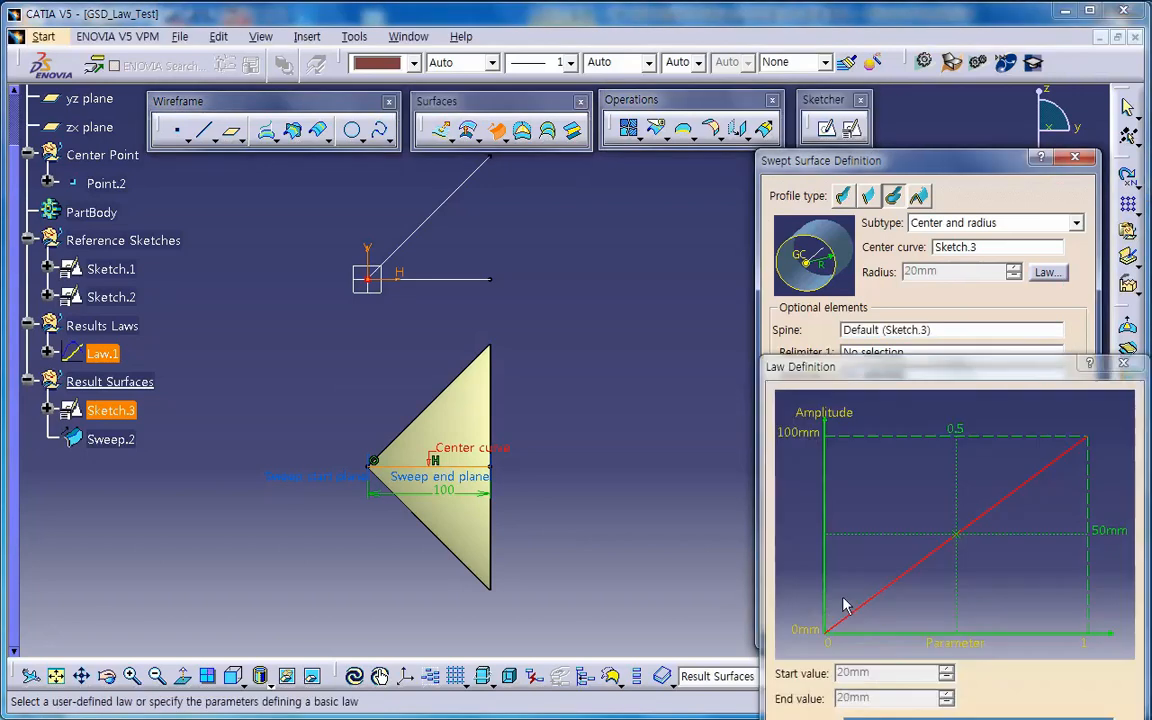
pyautogui.moveTo(953, 380); pyautogui.dragTo(933, 240)
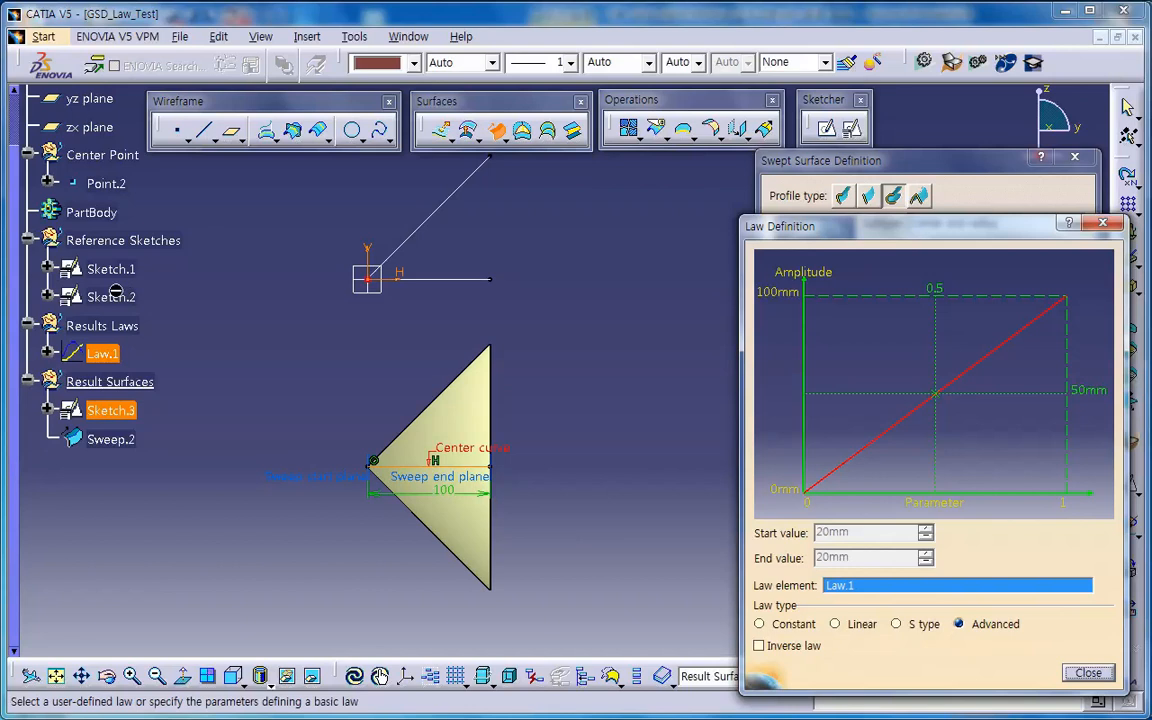
pyautogui.click(1088, 673)
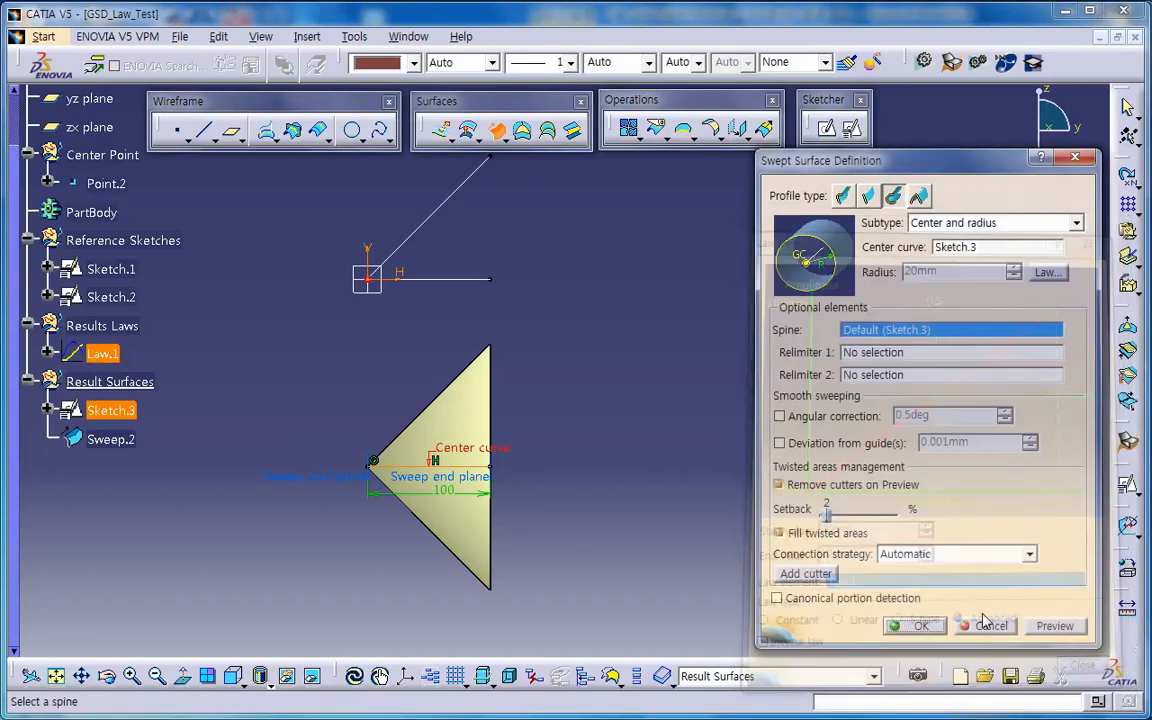
pyautogui.click(920, 626)
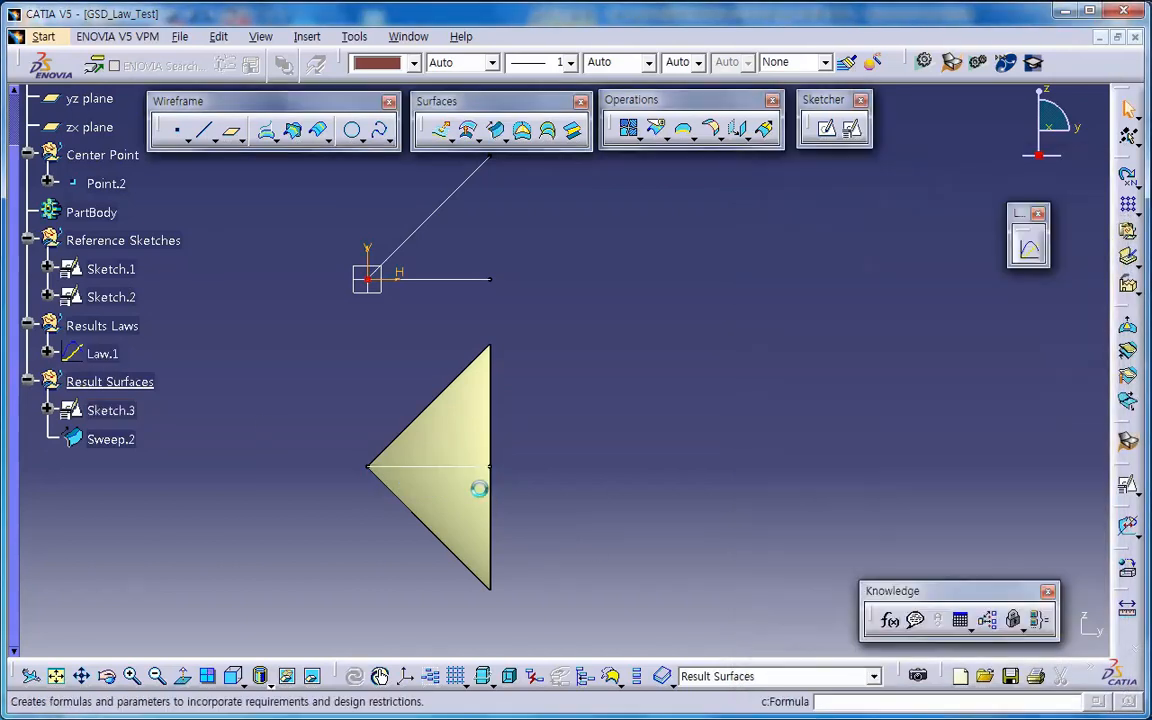
pyautogui.moveTo(496, 419); pyautogui.dragTo(553, 347, button='middle')
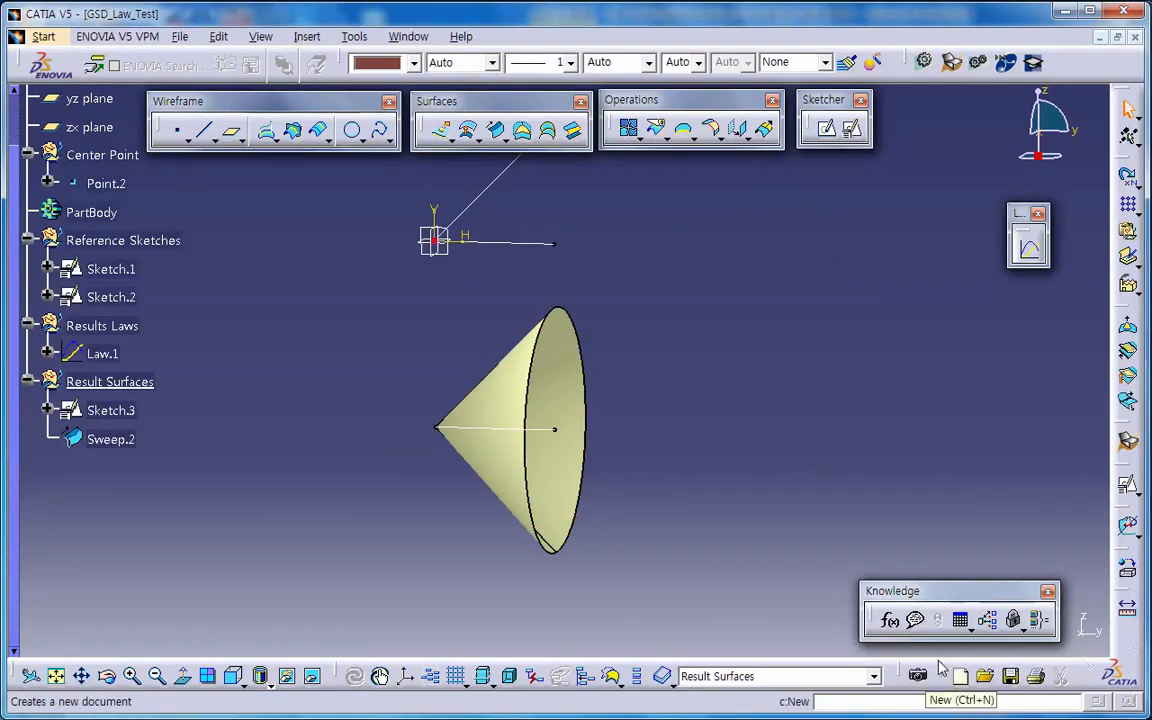
# Measure the radius of the cone's open circular edge with Measure Item and keep the measurement
pyautogui.rightClick(898, 64)
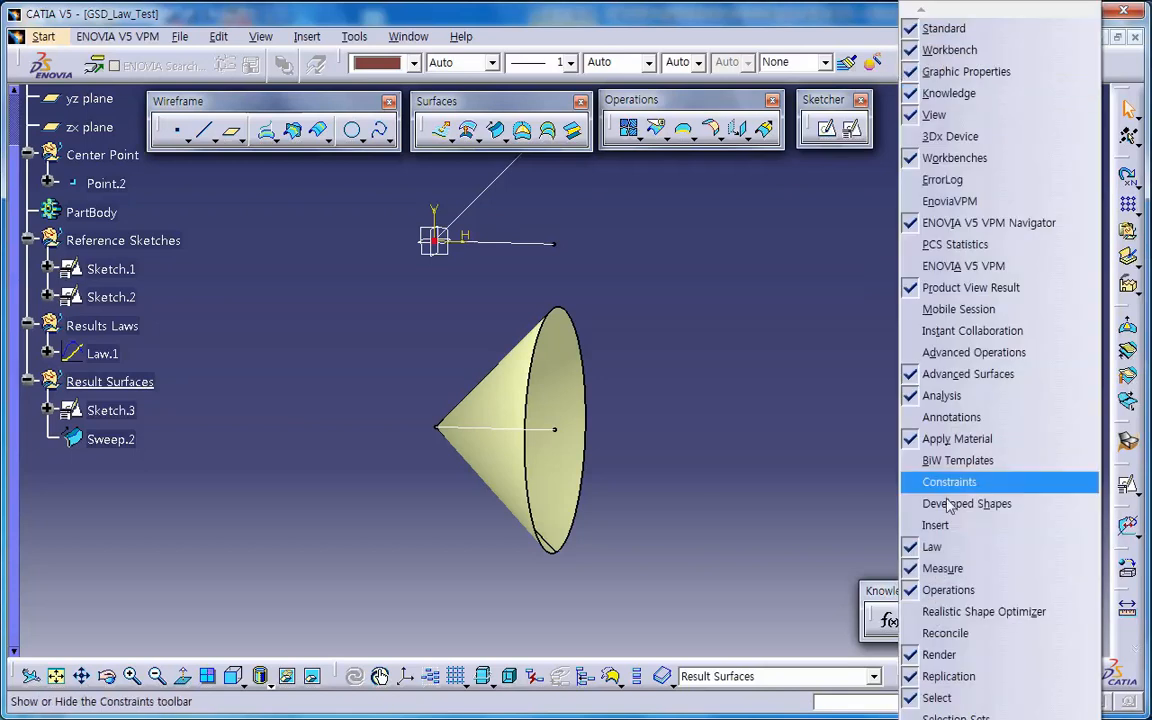
pyautogui.click(943, 568)
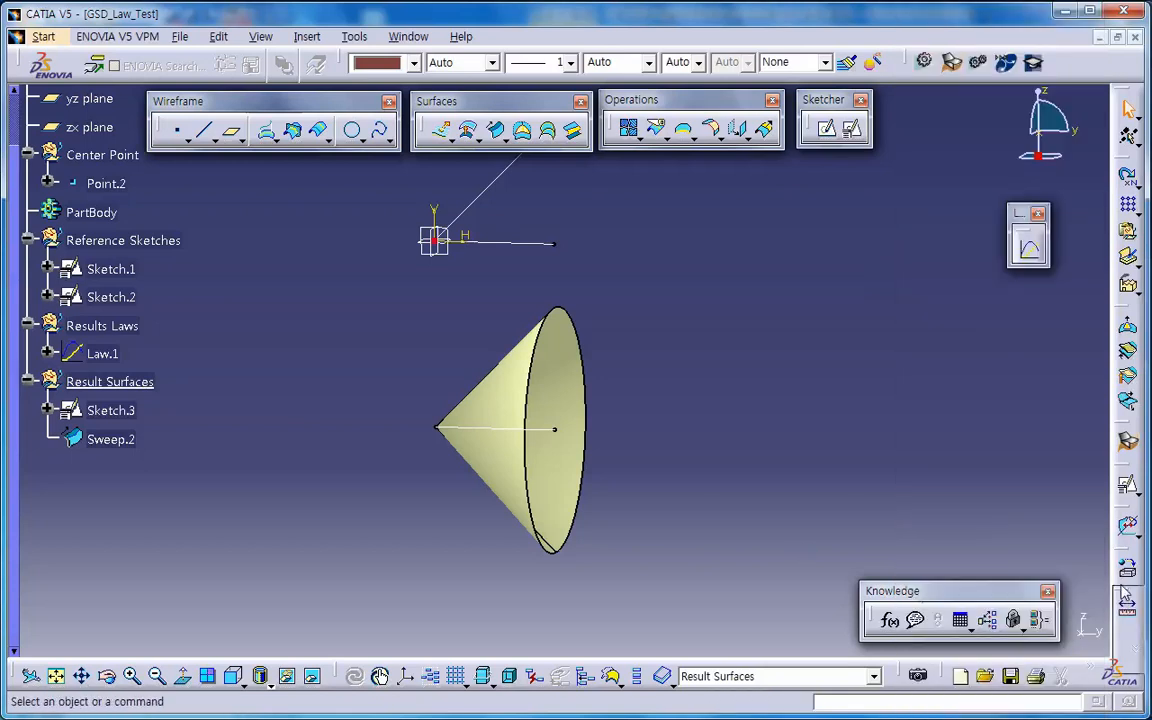
pyautogui.click(1060, 458)
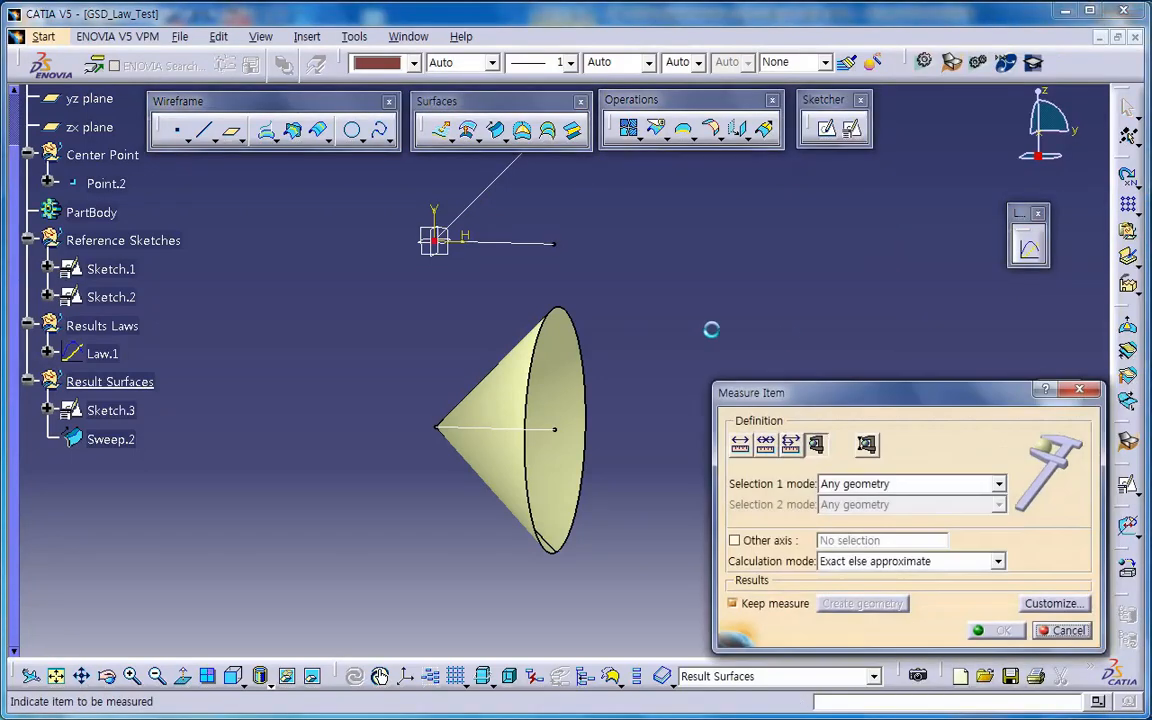
pyautogui.click(581, 329)
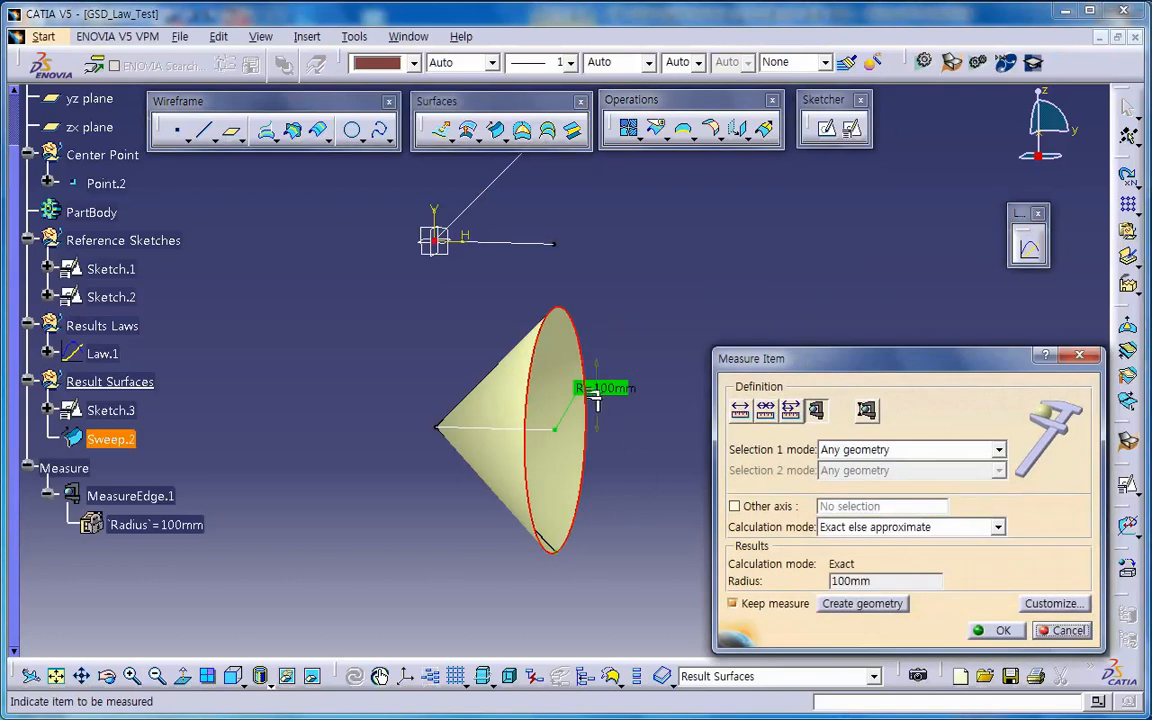
pyautogui.click(1000, 630)
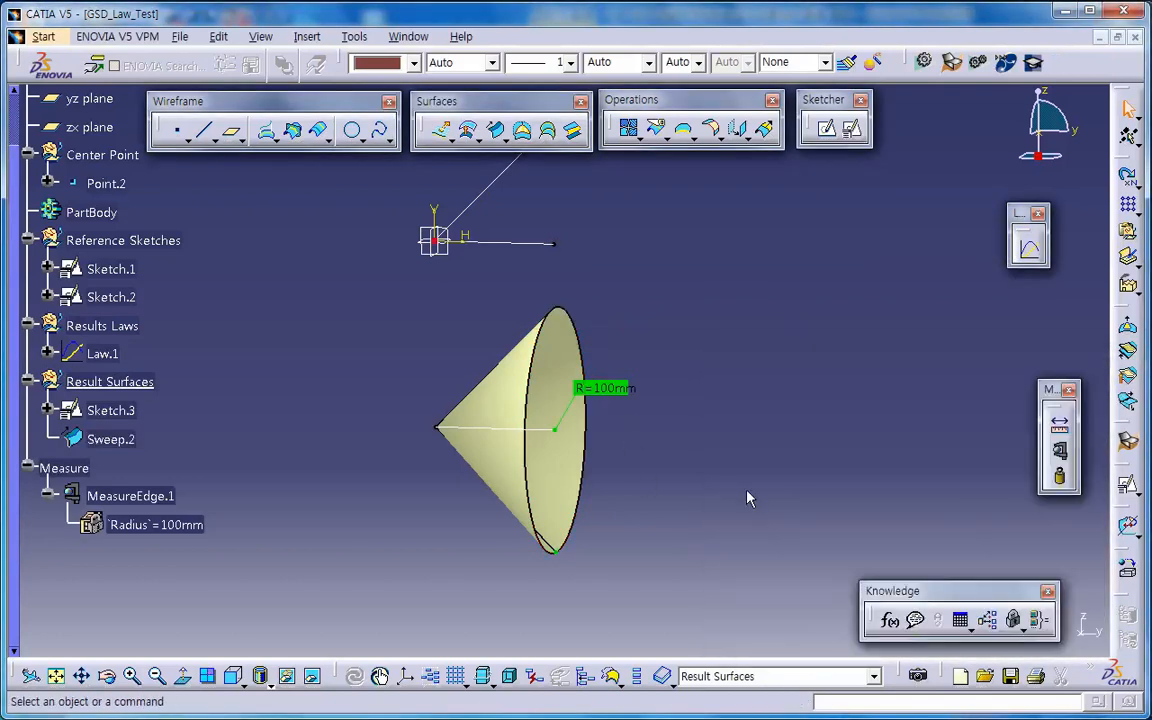
# Set the scaling of Law.1 to 0.5
pyautogui.doubleClick(102, 353)
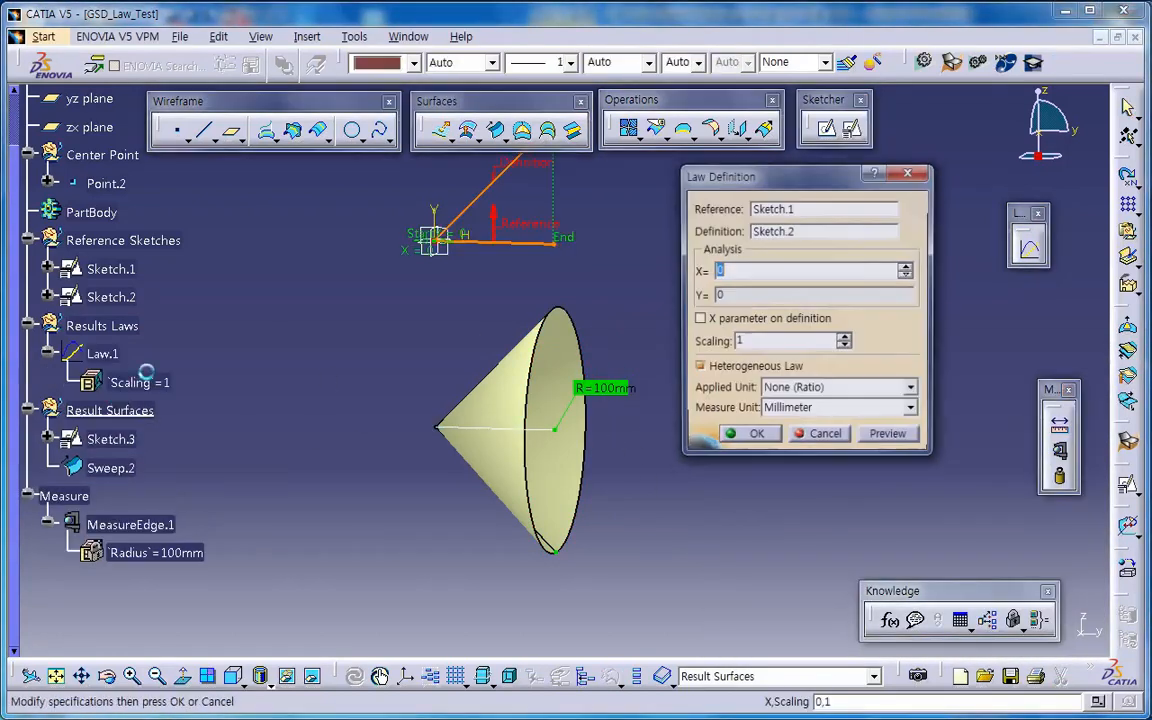
pyautogui.moveTo(768, 343); pyautogui.dragTo(669, 352)
pyautogui.write('0.5')
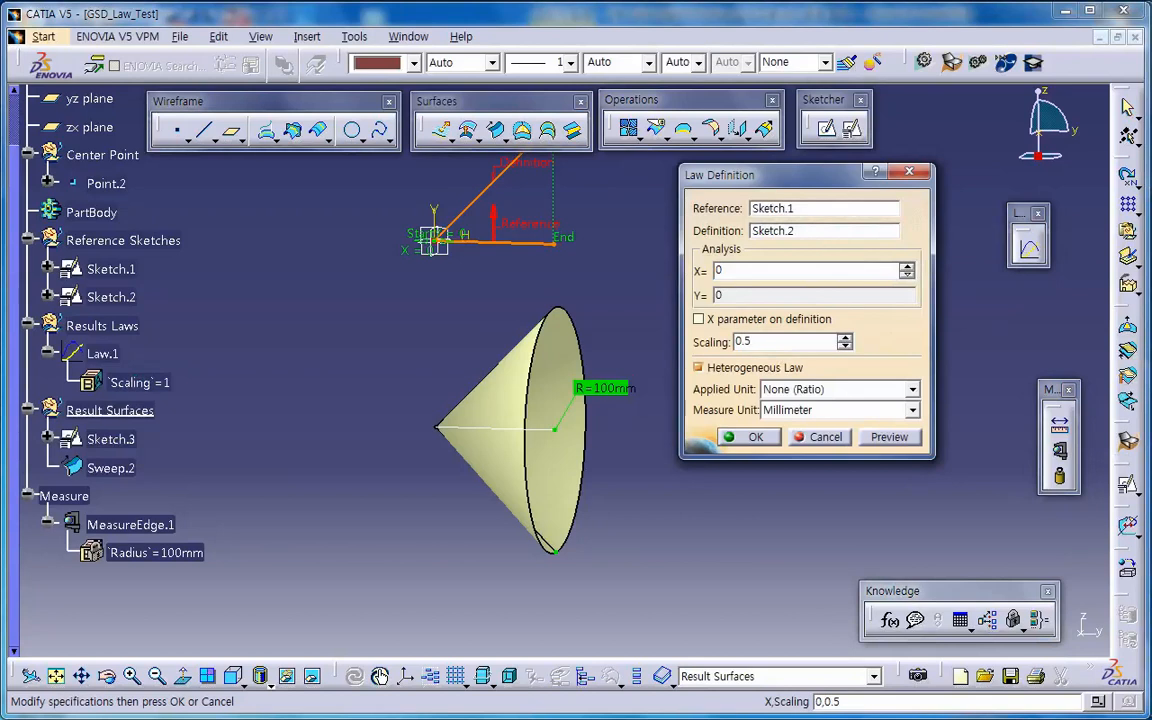
pyautogui.press('Return')
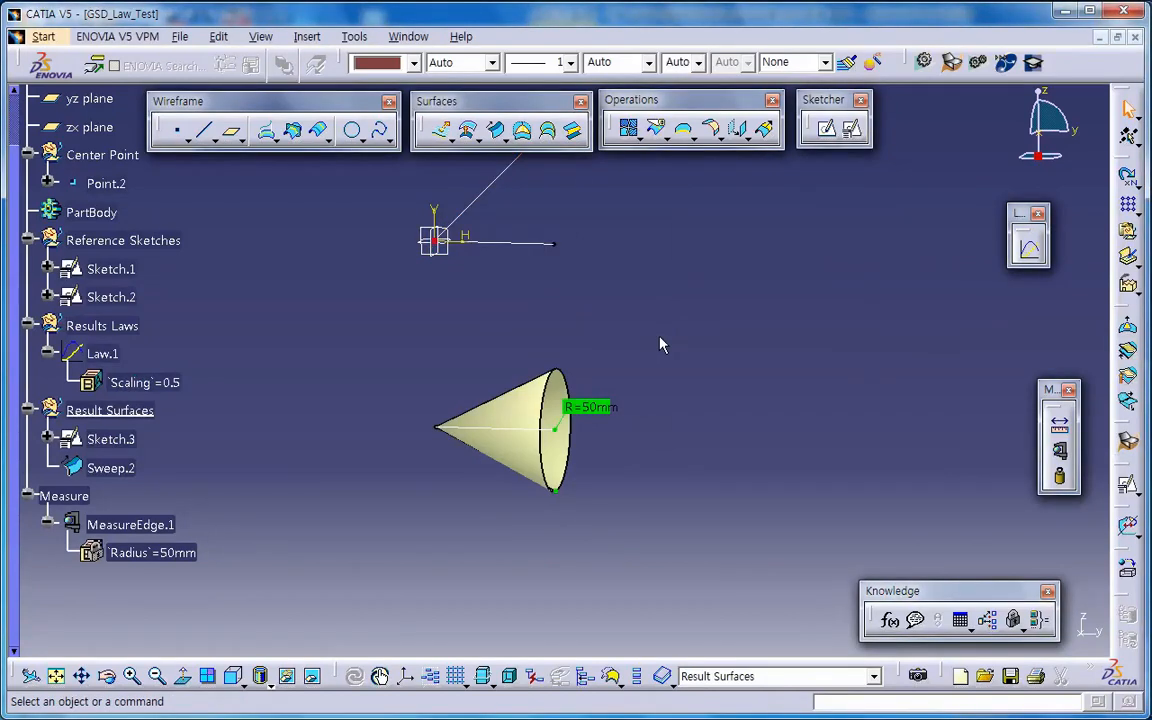
pyautogui.moveTo(659, 341); pyautogui.dragTo(600, 407, button='middle')
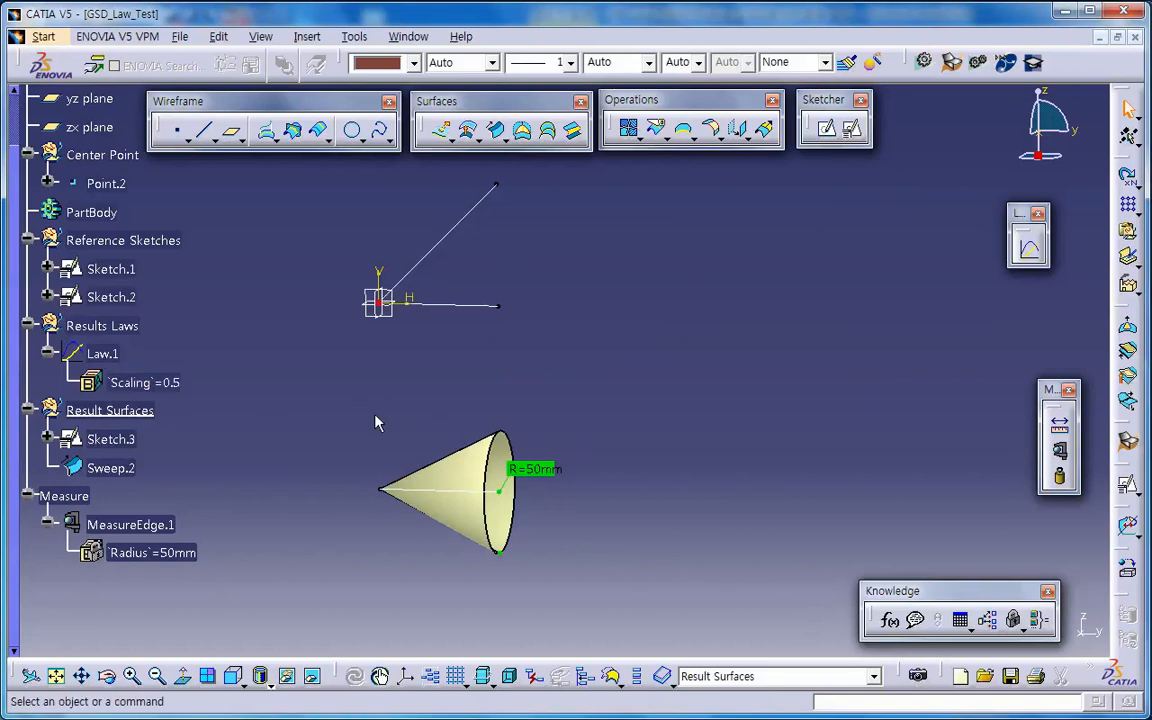
pyautogui.moveTo(418, 444)
pyautogui.mouseDown(button='middle')
pyautogui.moveTo(404, 458)
pyautogui.moveTo(420, 441)
pyautogui.mouseUp(button='middle')
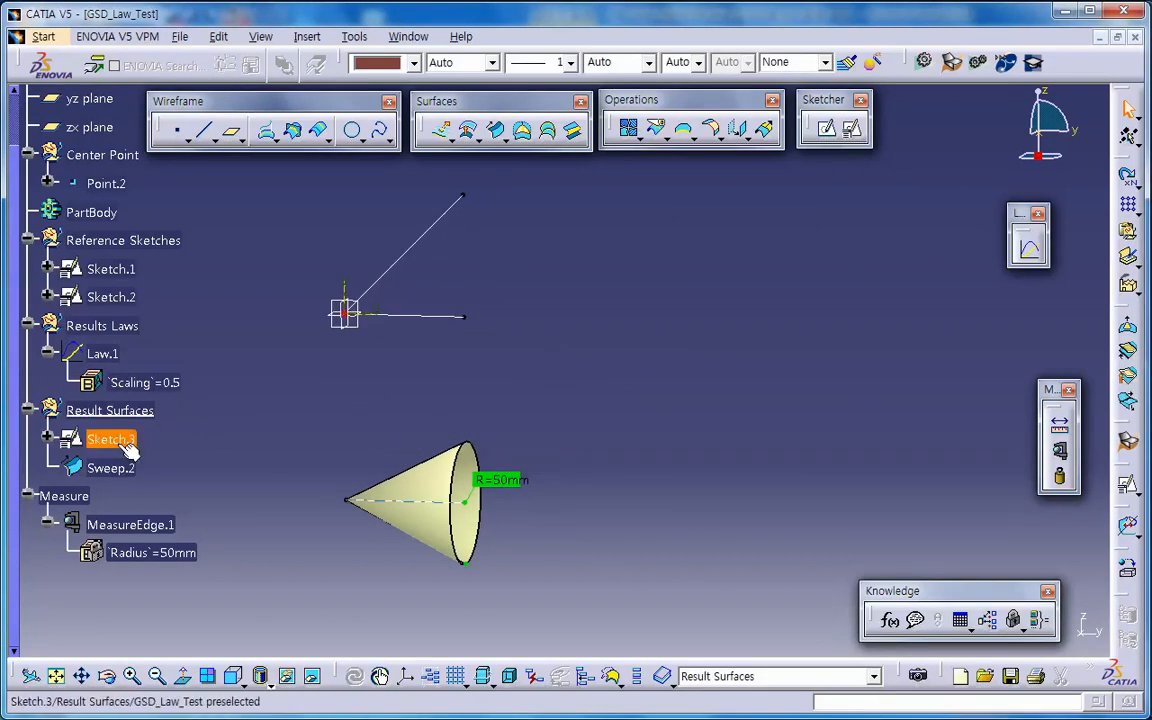
# Define Reference Sketches as the in-work object and start a positioned sketch on the yz plane
pyautogui.rightClick(170, 241)
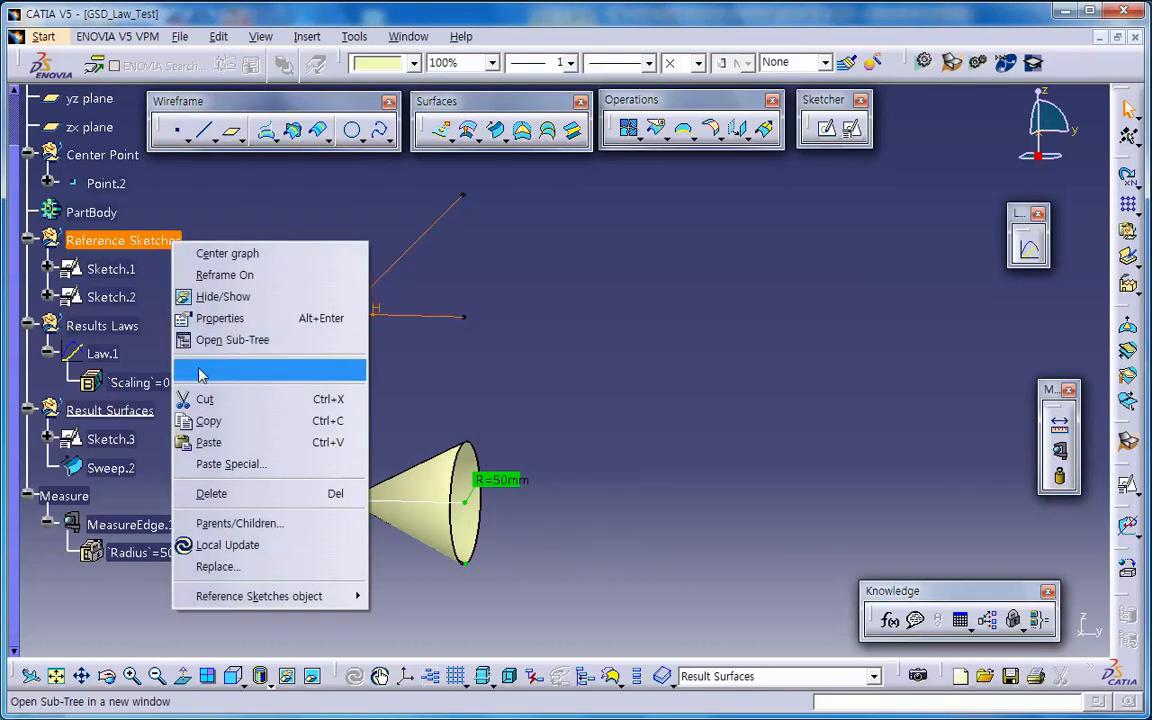
pyautogui.click(250, 369)
pyautogui.moveTo(404, 376); pyautogui.dragTo(478, 421, button='middle')
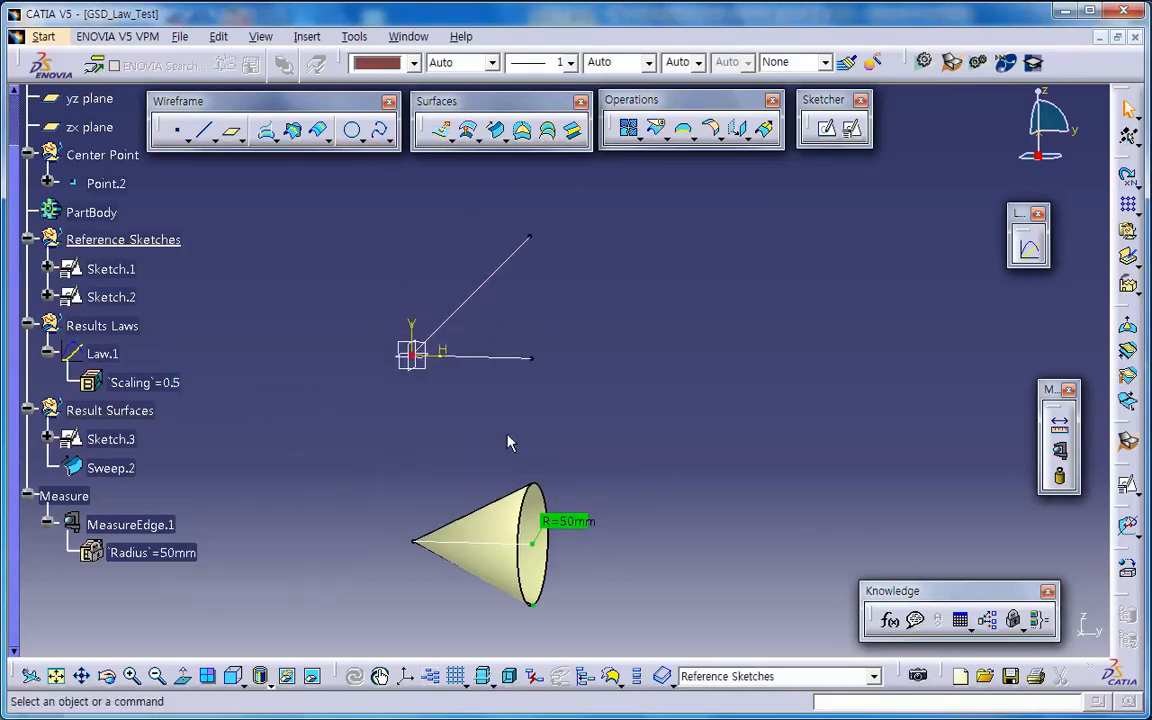
pyautogui.click(852, 128)
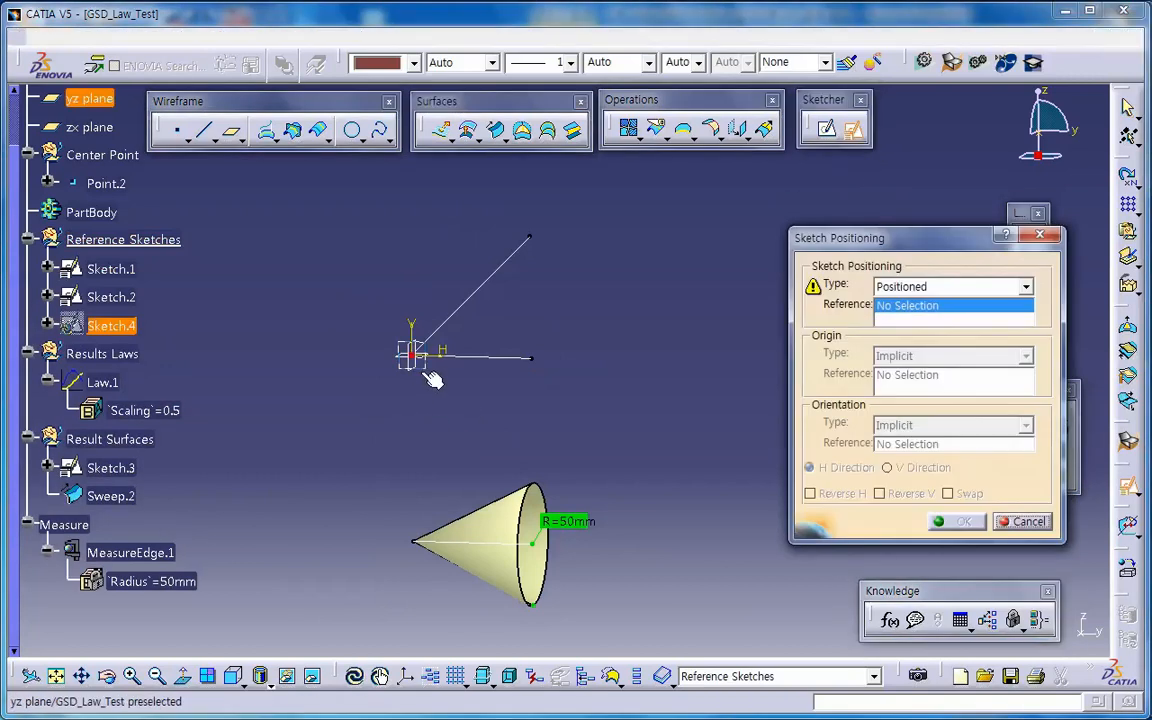
pyautogui.click(432, 377)
pyautogui.click(955, 523)
pyautogui.moveTo(523, 578)
pyautogui.mouseDown(button='middle')
pyautogui.moveTo(535, 530)
pyautogui.moveTo(591, 460)
pyautogui.mouseUp(button='middle')
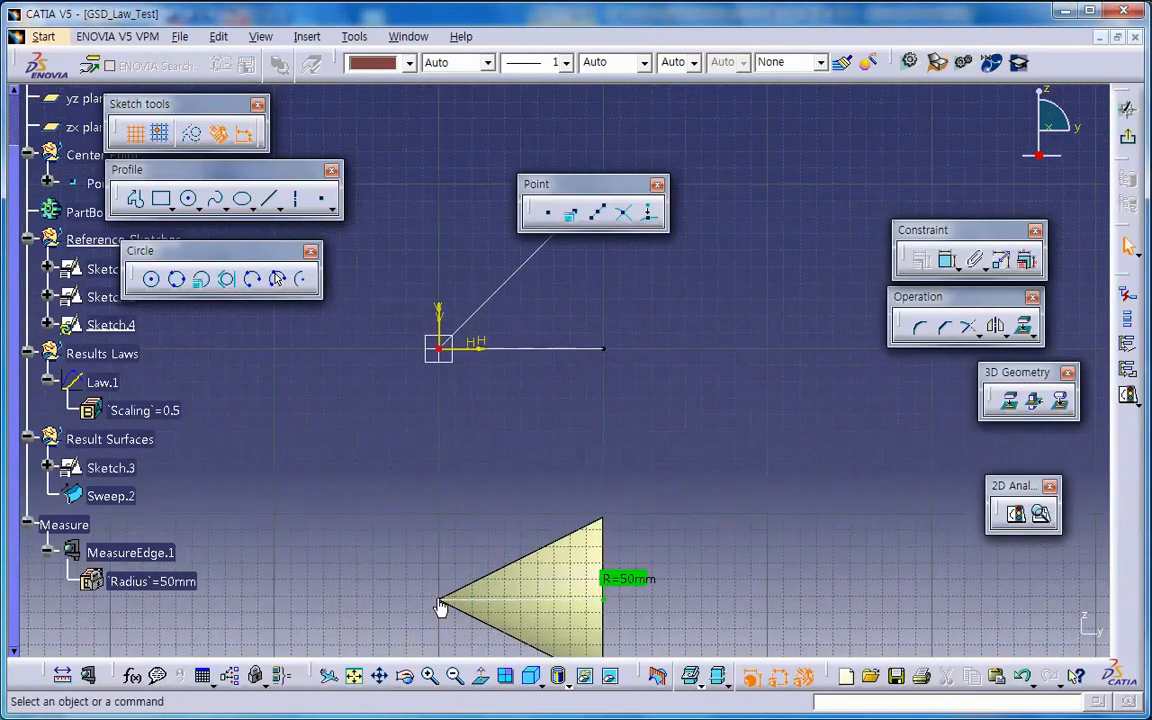
pyautogui.moveTo(469, 473)
pyautogui.mouseDown(button='middle')
pyautogui.moveTo(491, 440)
pyautogui.moveTo(449, 557)
pyautogui.mouseUp(button='middle')
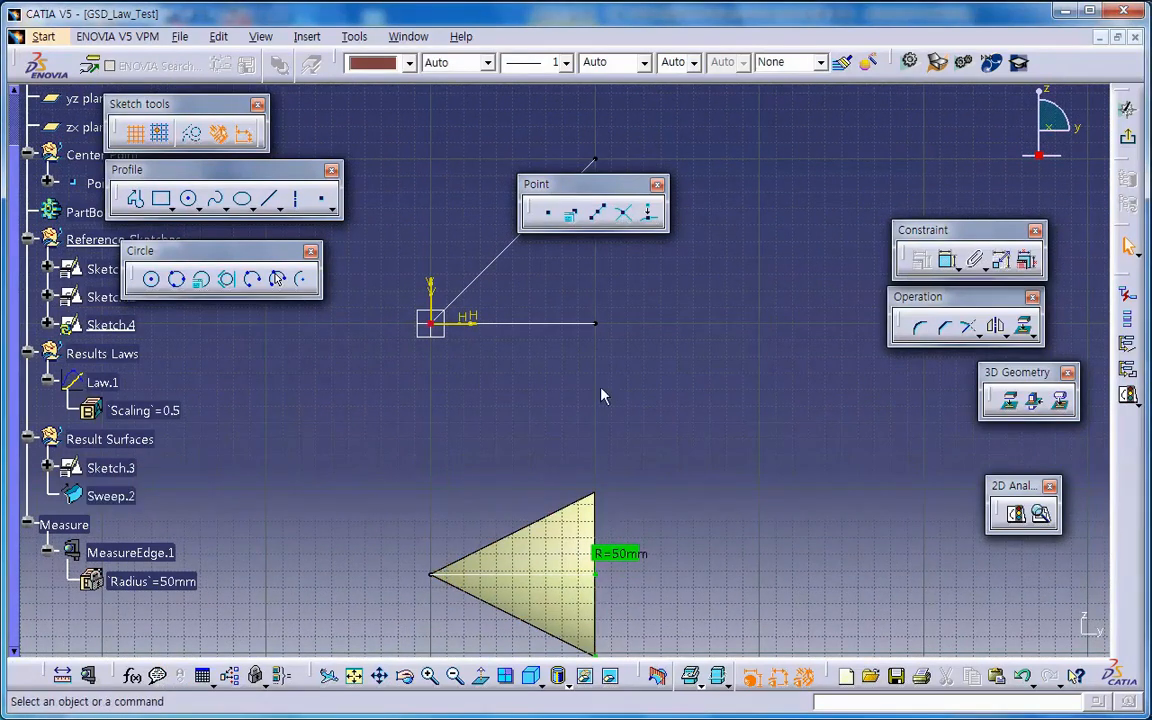
pyautogui.moveTo(601, 396)
pyautogui.mouseDown(button='middle')
pyautogui.moveTo(581, 509)
pyautogui.moveTo(594, 408)
pyautogui.mouseUp(button='middle')
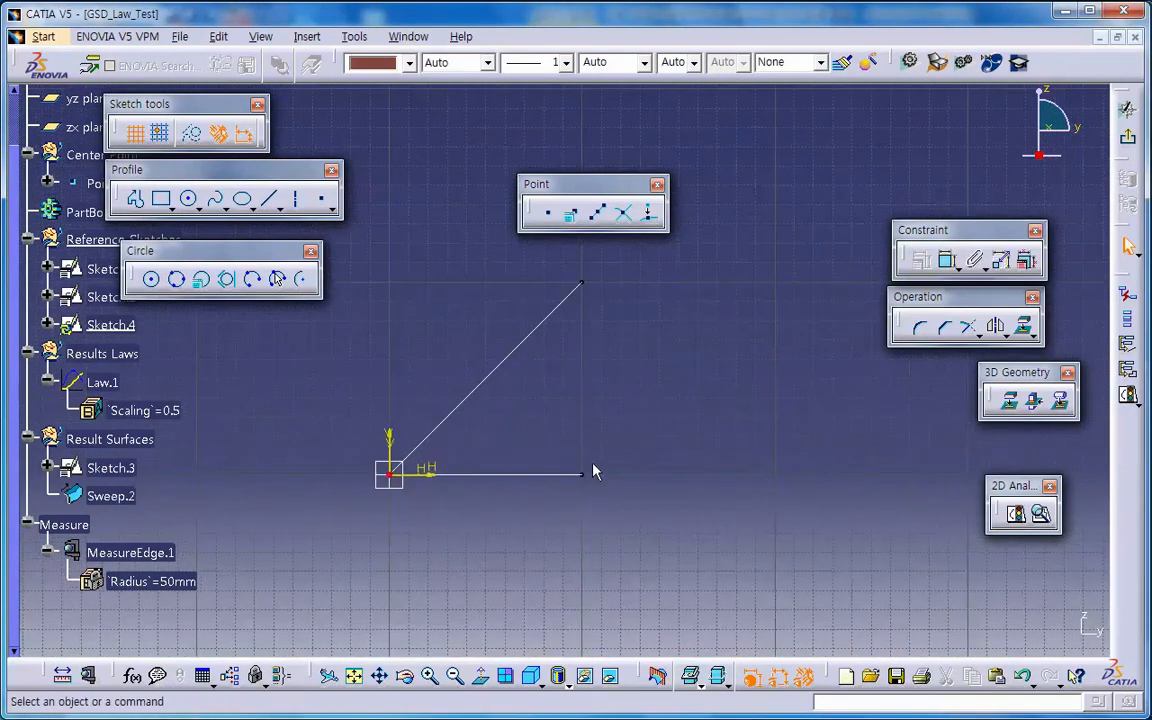
# Sketch a sloped line from the vertical axis about 14 mm above the origin to just below the existing diagonal line's upper end
pyautogui.click(268, 198)
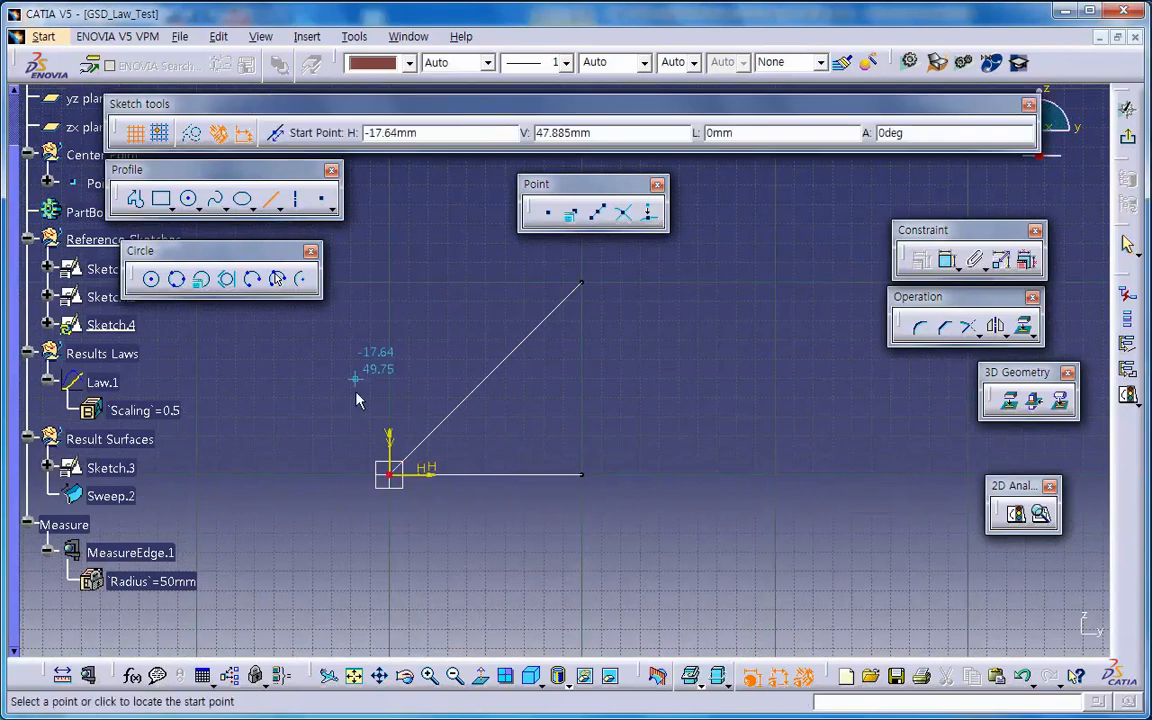
pyautogui.click(389, 446)
pyautogui.click(581, 298)
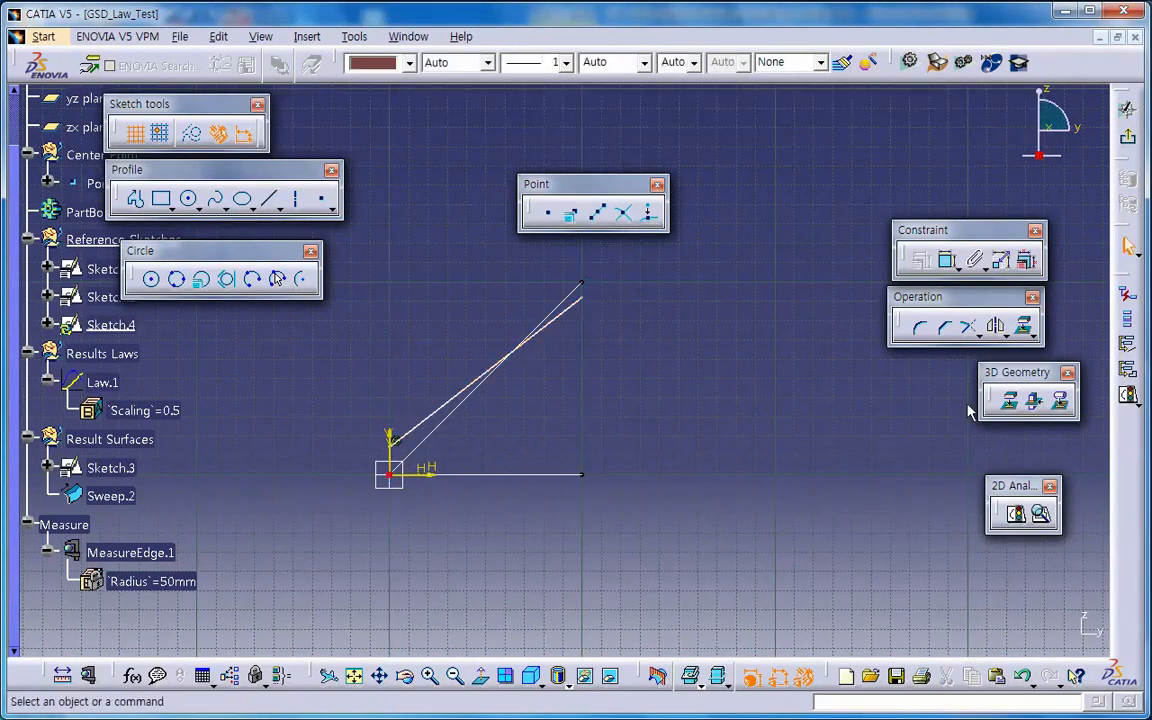
# Constrain the new line's lower endpoint to 20 mm above the origin
pyautogui.keyDown('ctrl'); pyautogui.moveTo(430, 474); pyautogui.dragTo(450, 416, button='middle'); pyautogui.keyUp('ctrl')
pyautogui.click(297, 490)
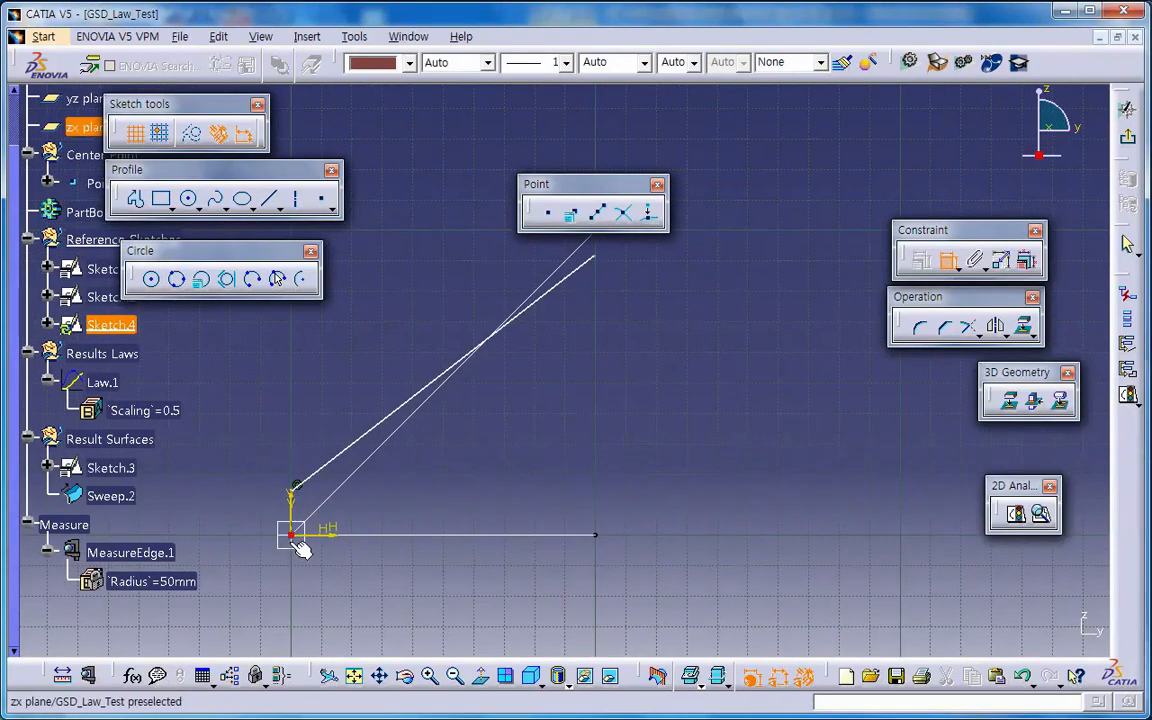
pyautogui.click(295, 540)
pyautogui.click(241, 524)
pyautogui.doubleClick(241, 524)
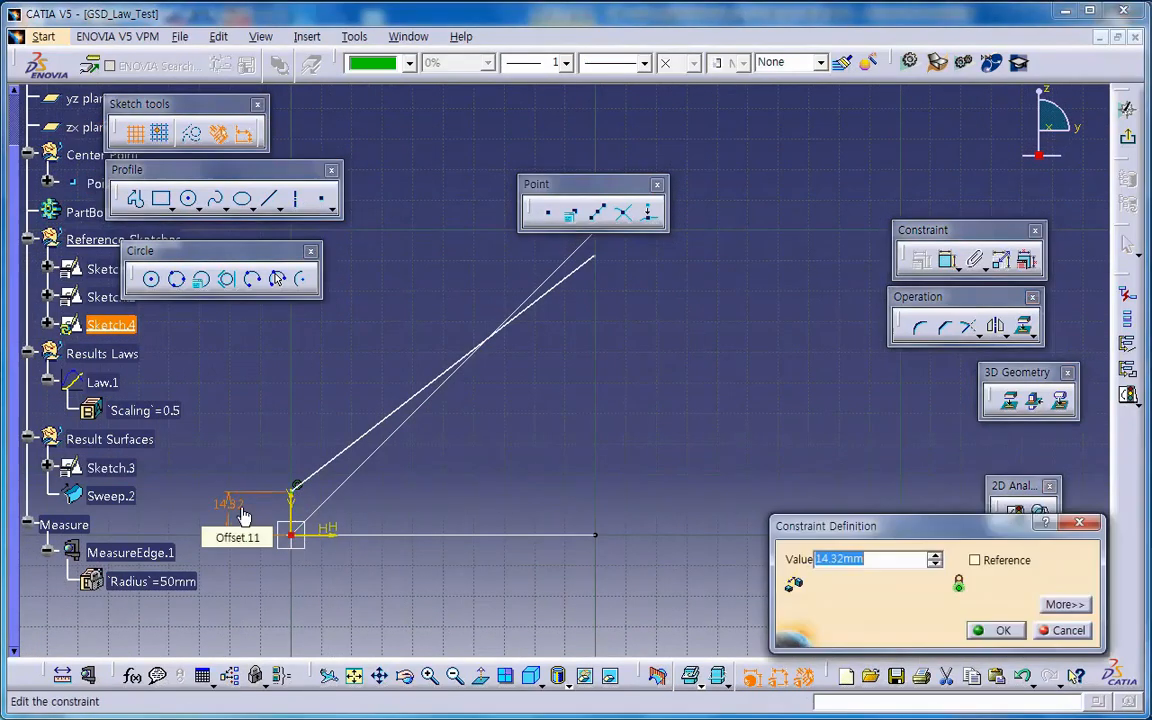
pyautogui.write('20')
pyautogui.press('Return')
pyautogui.moveTo(687, 450); pyautogui.dragTo(677, 483, button='middle')
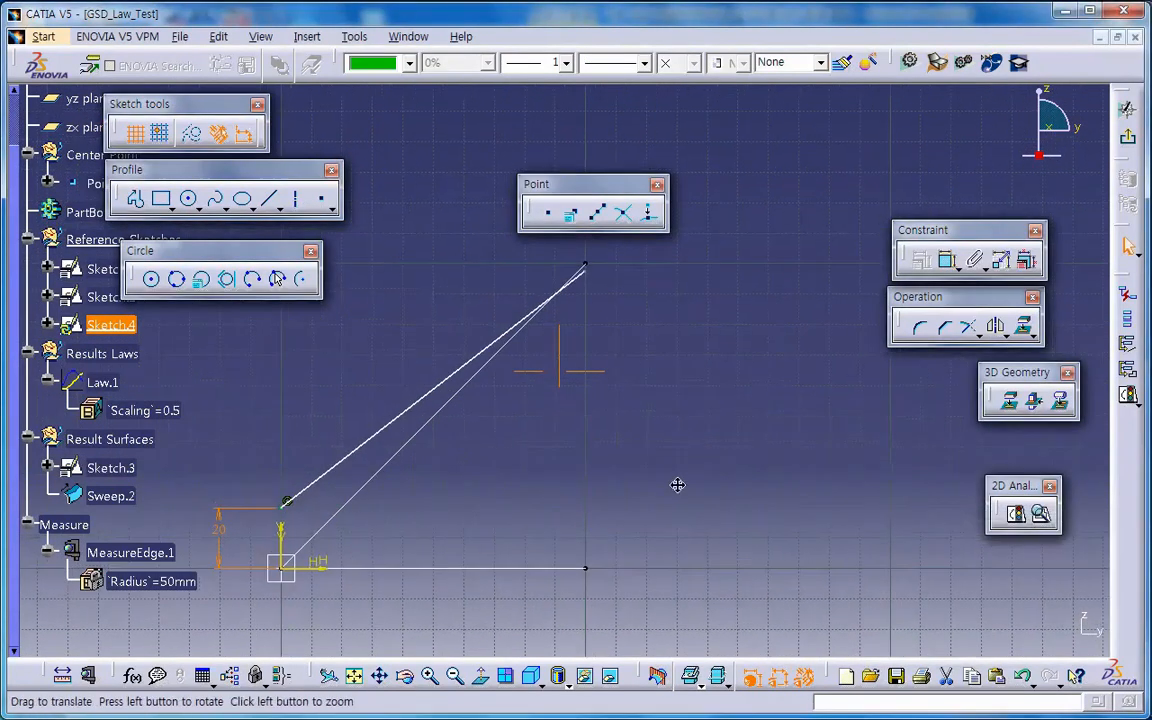
pyautogui.click(686, 492)
# Constrain the distance between the sloped line's upper endpoint and the horizontal line's far end to 100 mm
pyautogui.click(950, 260)
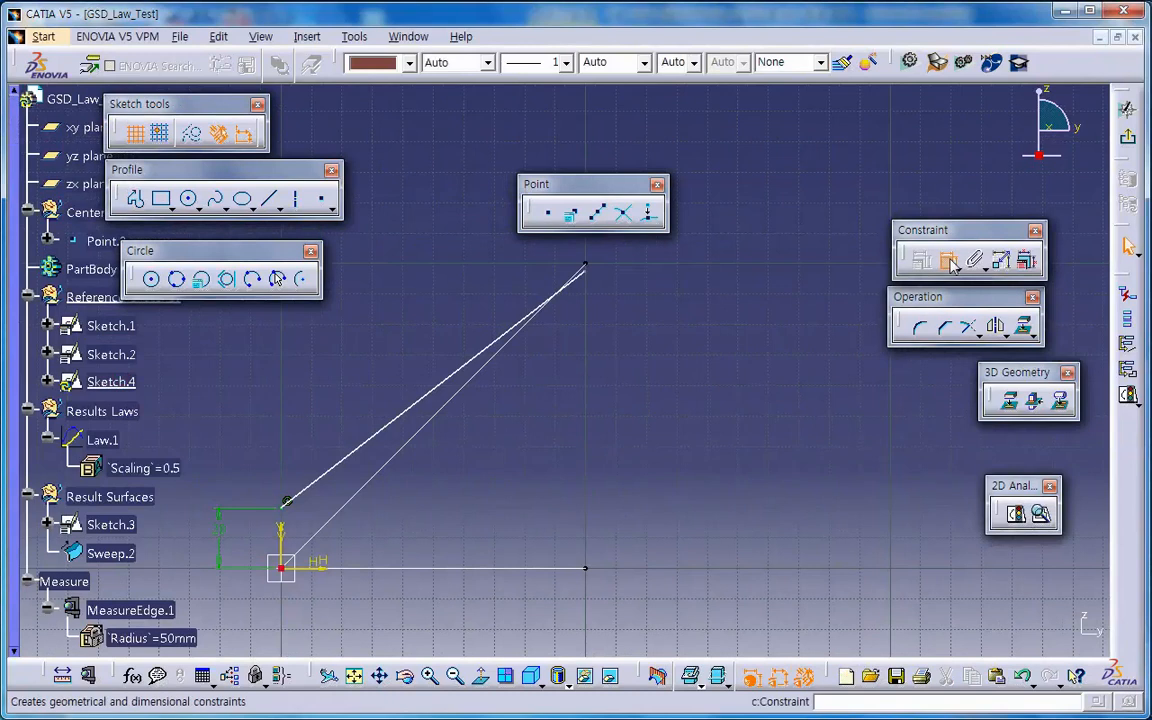
pyautogui.click(586, 267)
pyautogui.click(586, 568)
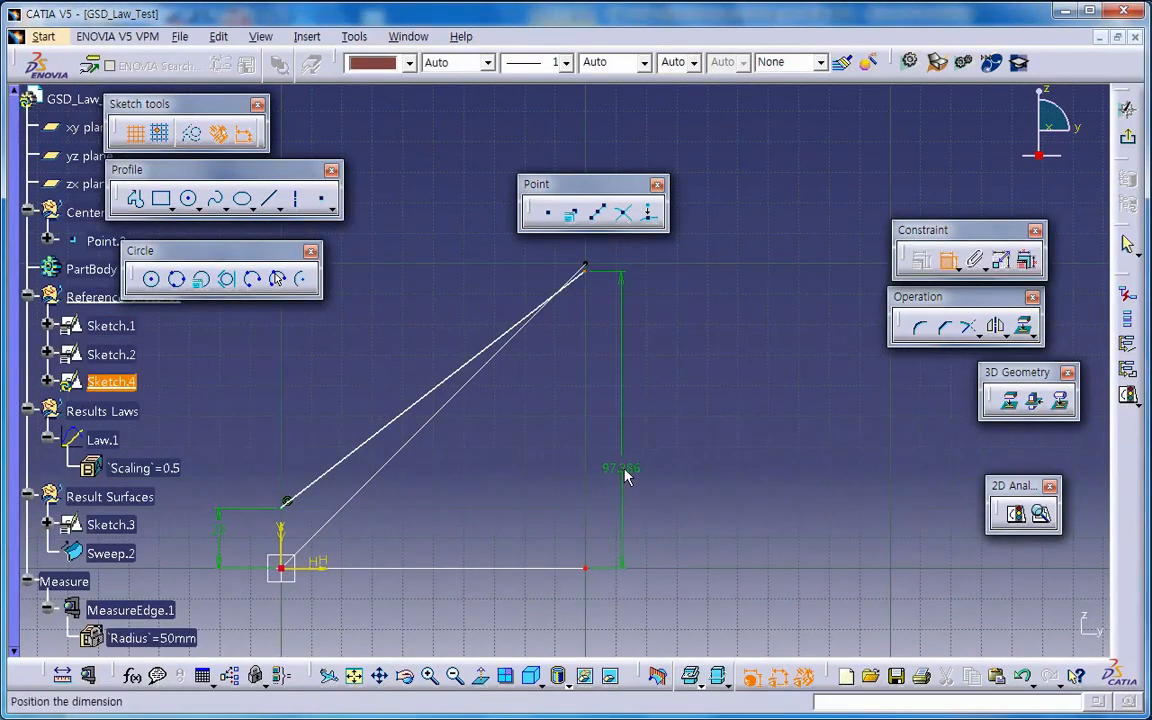
pyautogui.click(643, 473)
pyautogui.doubleClick(650, 474)
pyautogui.write('100mm')
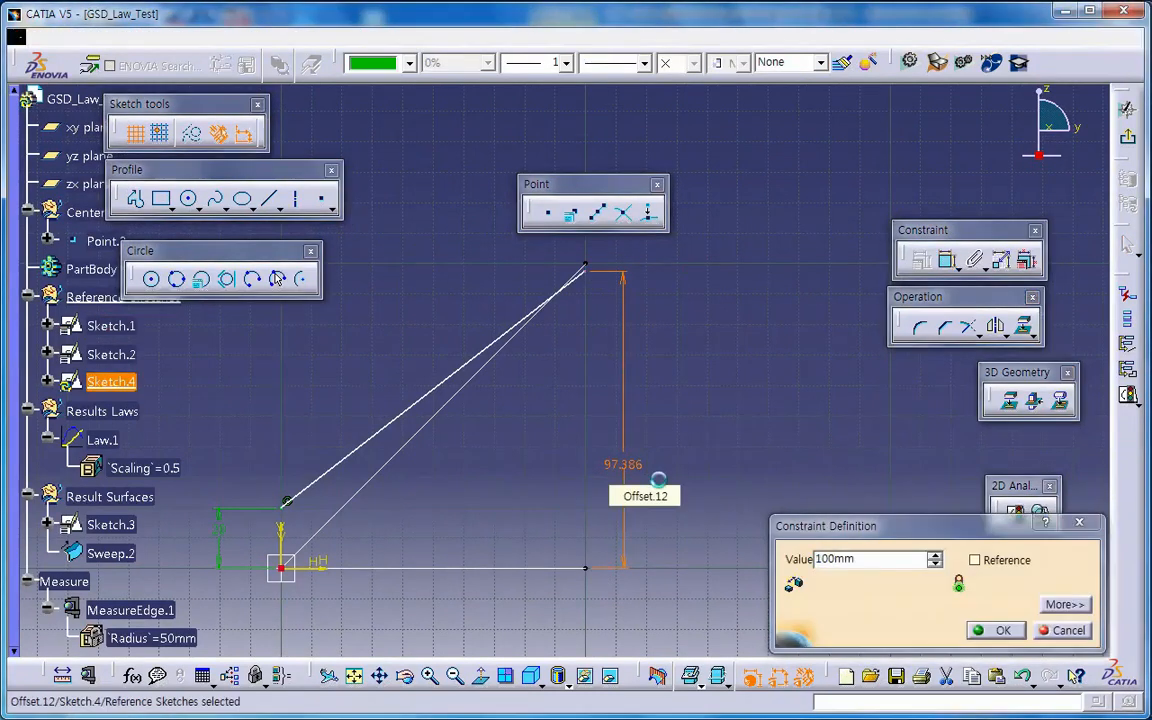
pyautogui.press('Return')
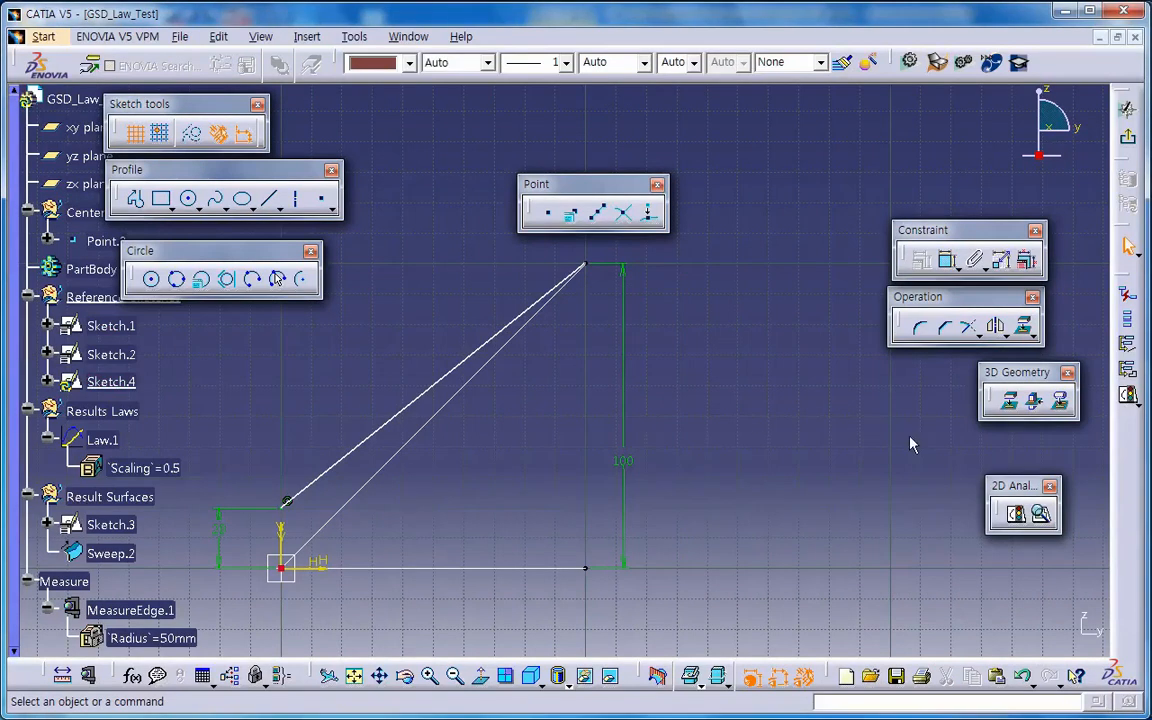
# Add an angle constraint between the sloped line and the horizontal reference line and set it to 30 degrees
pyautogui.click(947, 260)
pyautogui.click(418, 398)
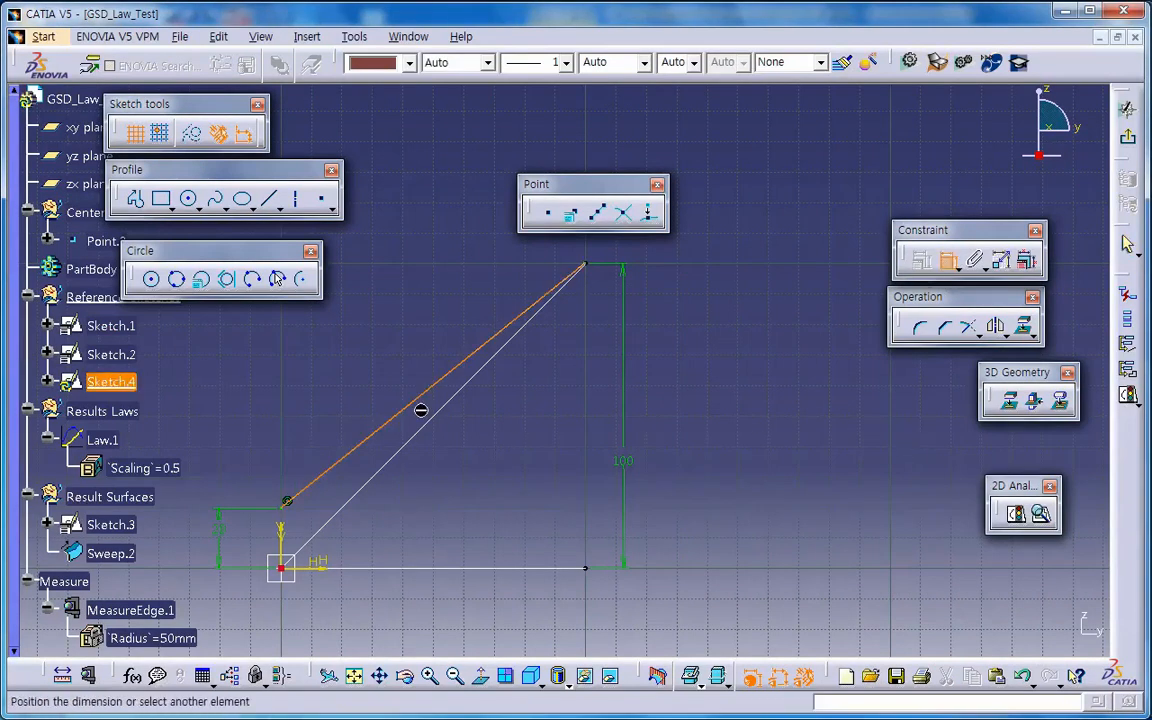
pyautogui.click(480, 569)
pyautogui.click(501, 519)
pyautogui.doubleClick(507, 513)
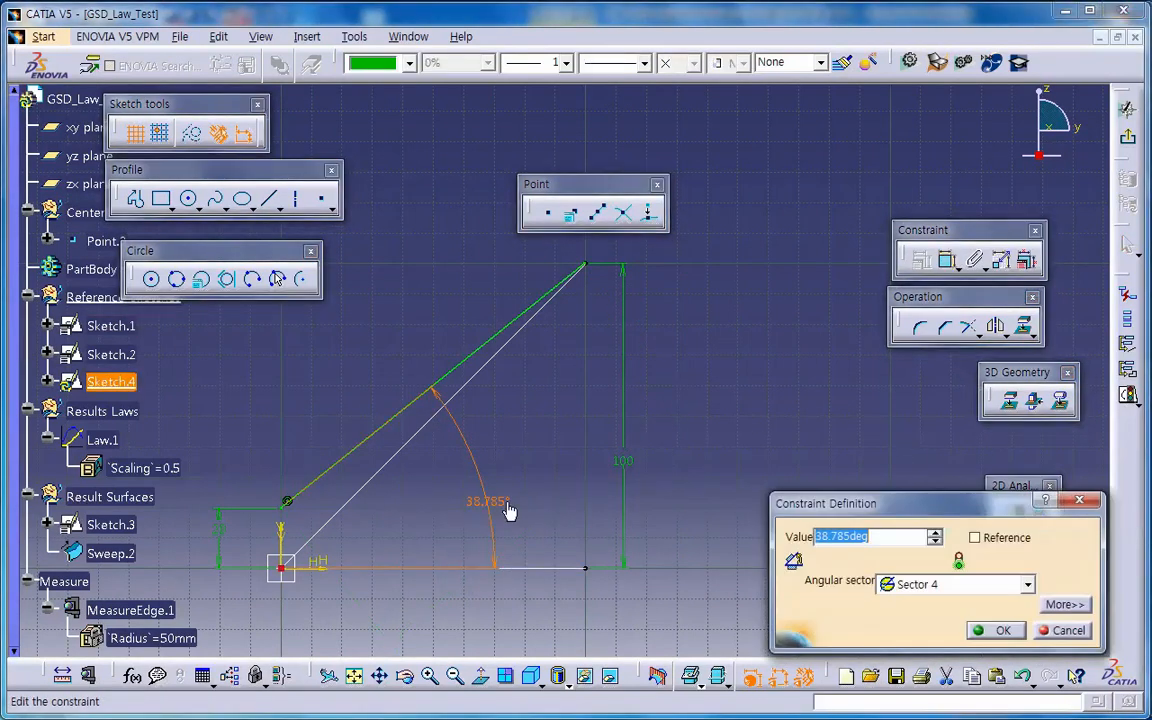
pyautogui.write('30')
pyautogui.press('Return')
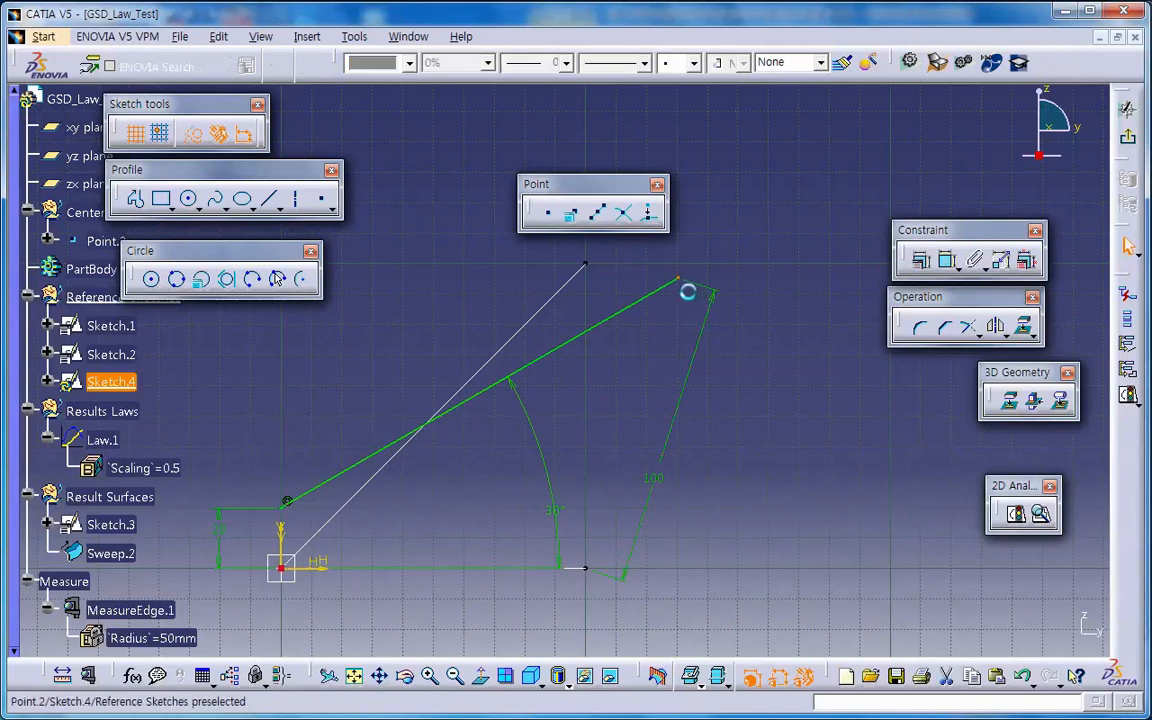
# Delete the 100 mm constraint and set the horizontal distance from the sloped line's upper endpoint to the horizontal line's far end to 0 mm
pyautogui.click(662, 474)
pyautogui.press('Delete')
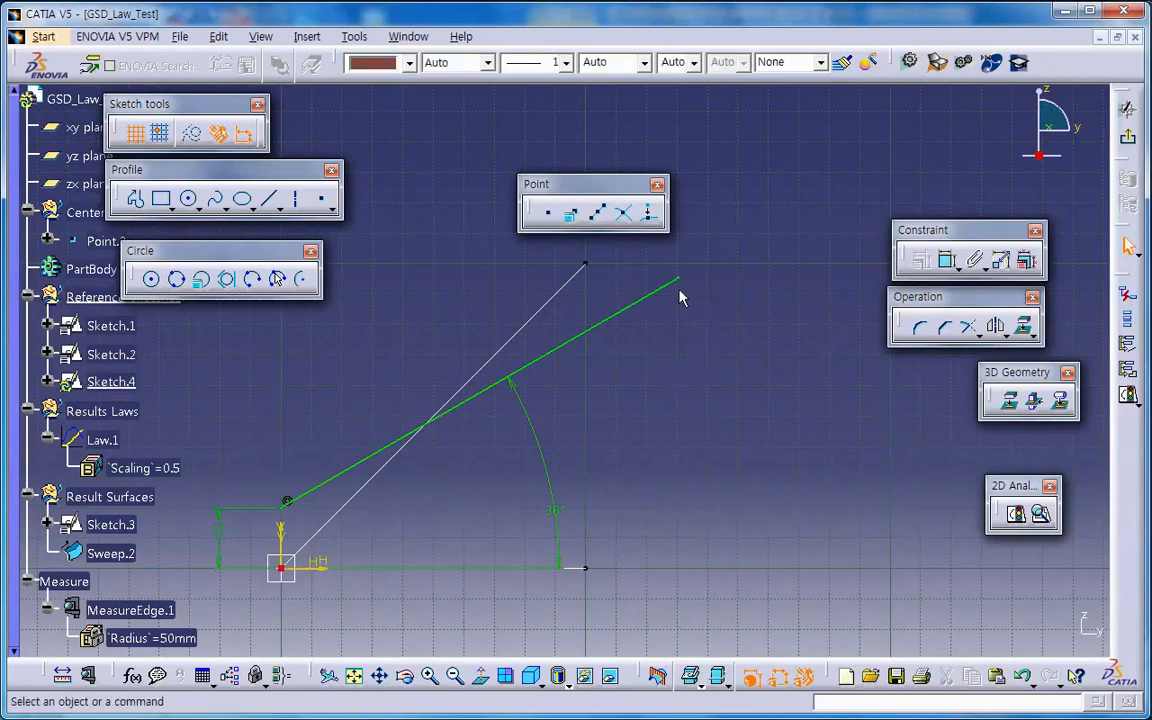
pyautogui.click(946, 260)
pyautogui.click(586, 567)
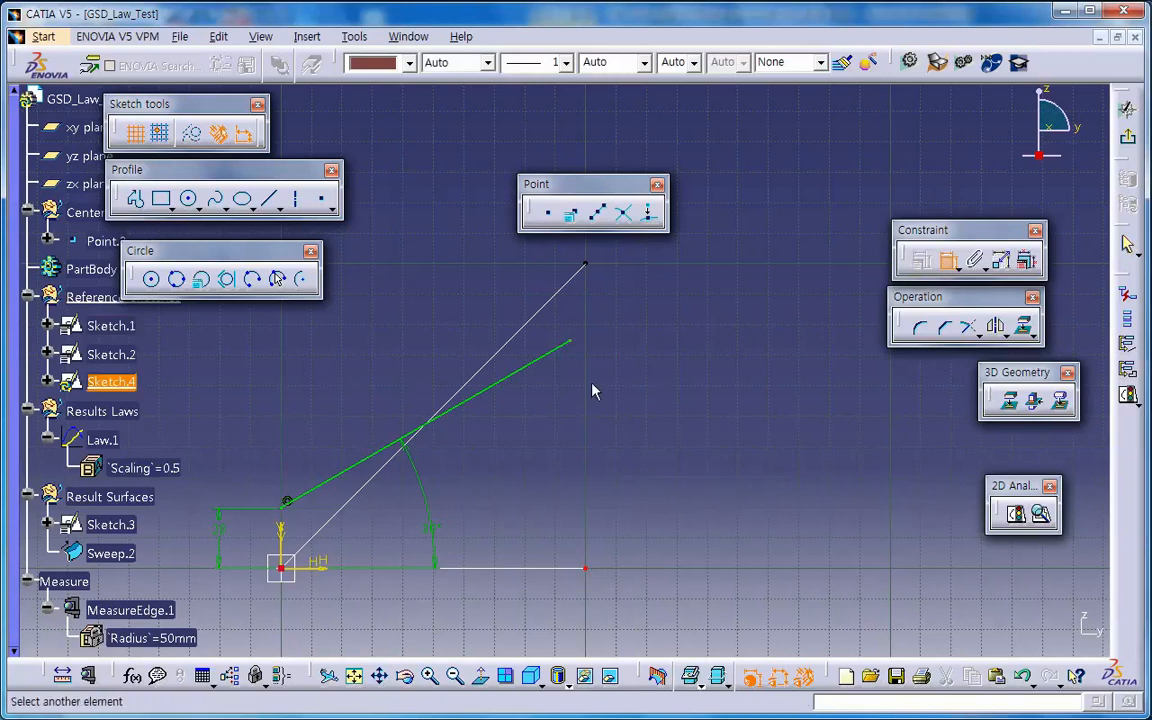
pyautogui.click(571, 344)
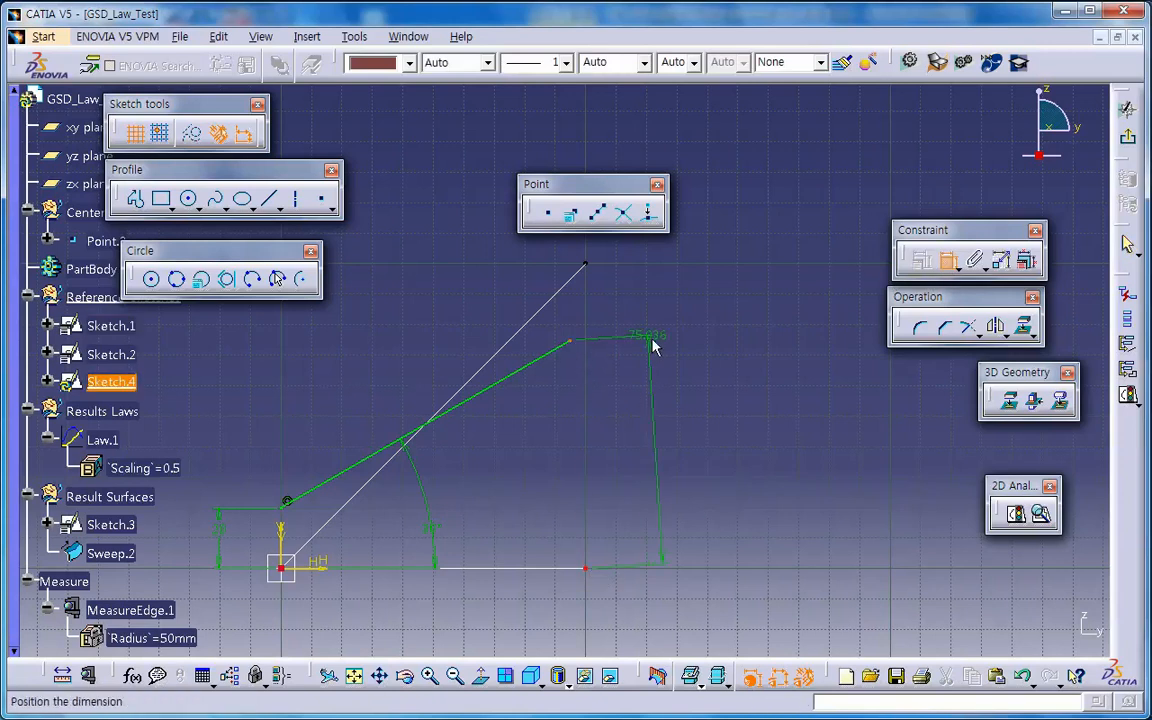
pyautogui.rightClick(655, 343)
pyautogui.click(743, 391)
pyautogui.click(684, 319)
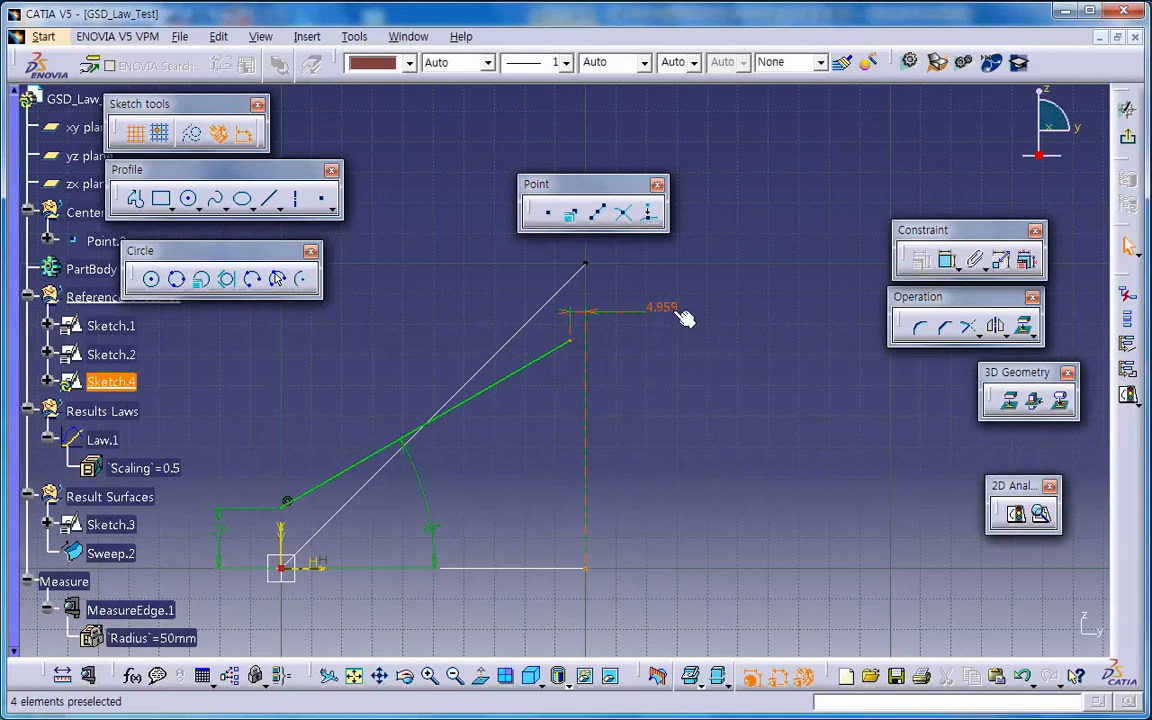
pyautogui.doubleClick(684, 319)
pyautogui.press('Return')
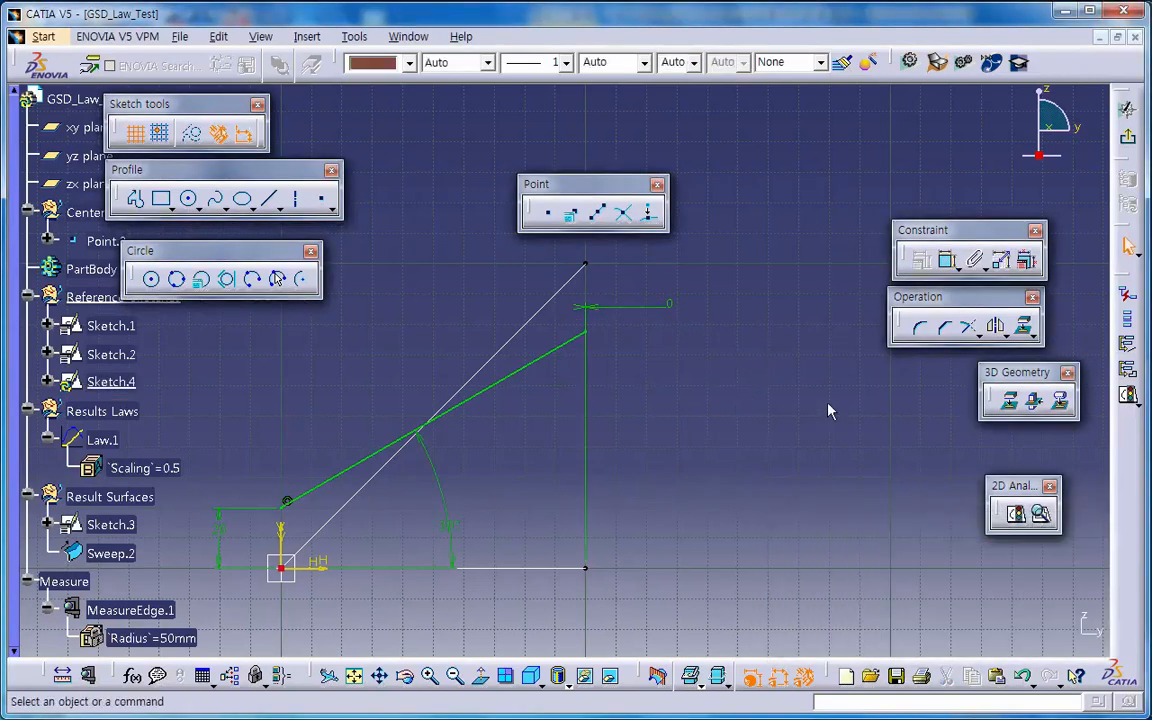
# Dimension the height of the sloped line's upper endpoint above the horizontal line's far end and make it a reference dimension
pyautogui.click(948, 260)
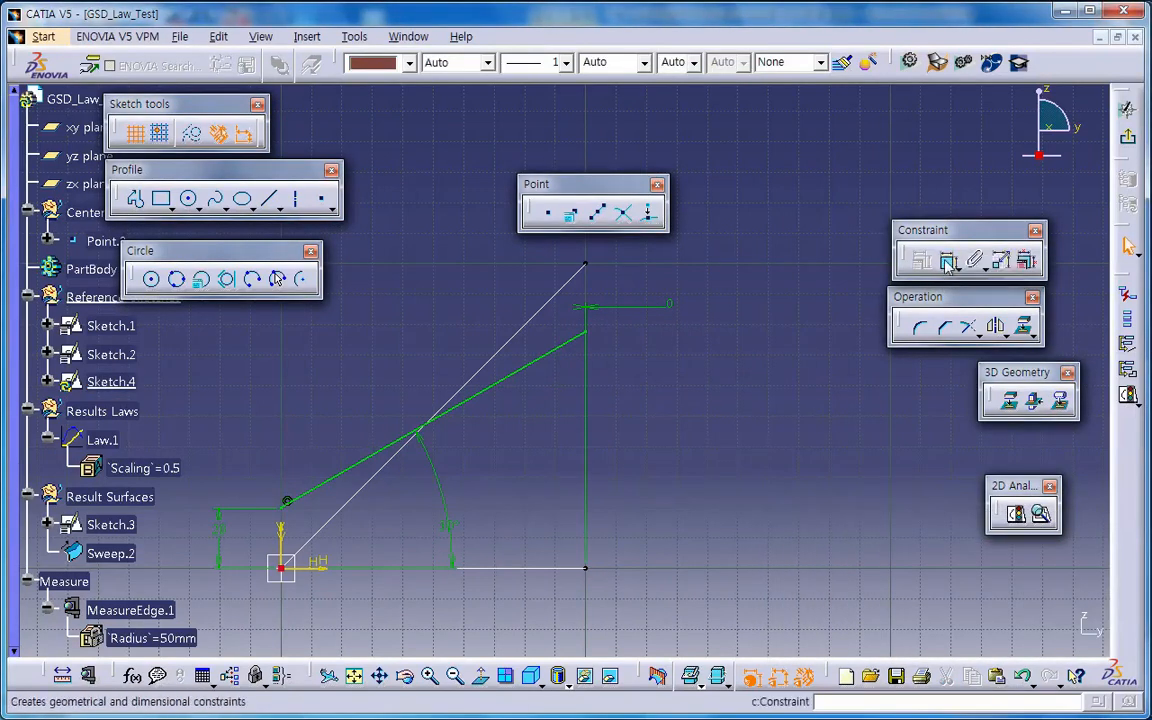
pyautogui.click(589, 335)
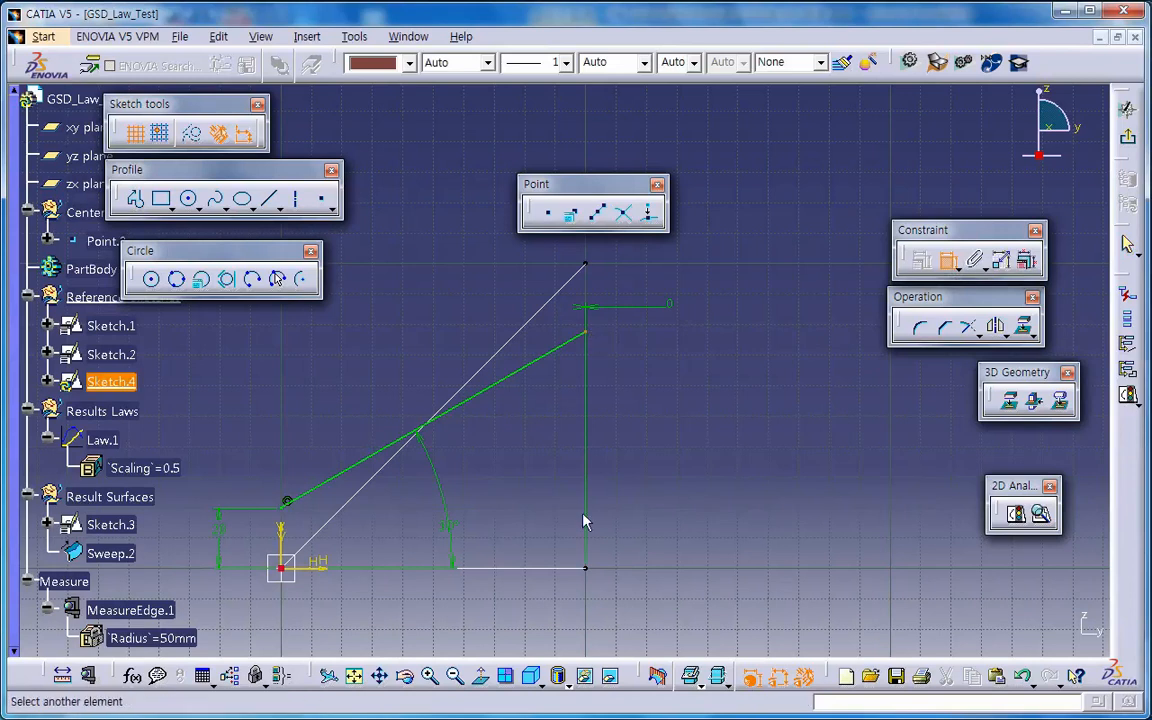
pyautogui.click(588, 570)
pyautogui.click(640, 480)
pyautogui.doubleClick(656, 483)
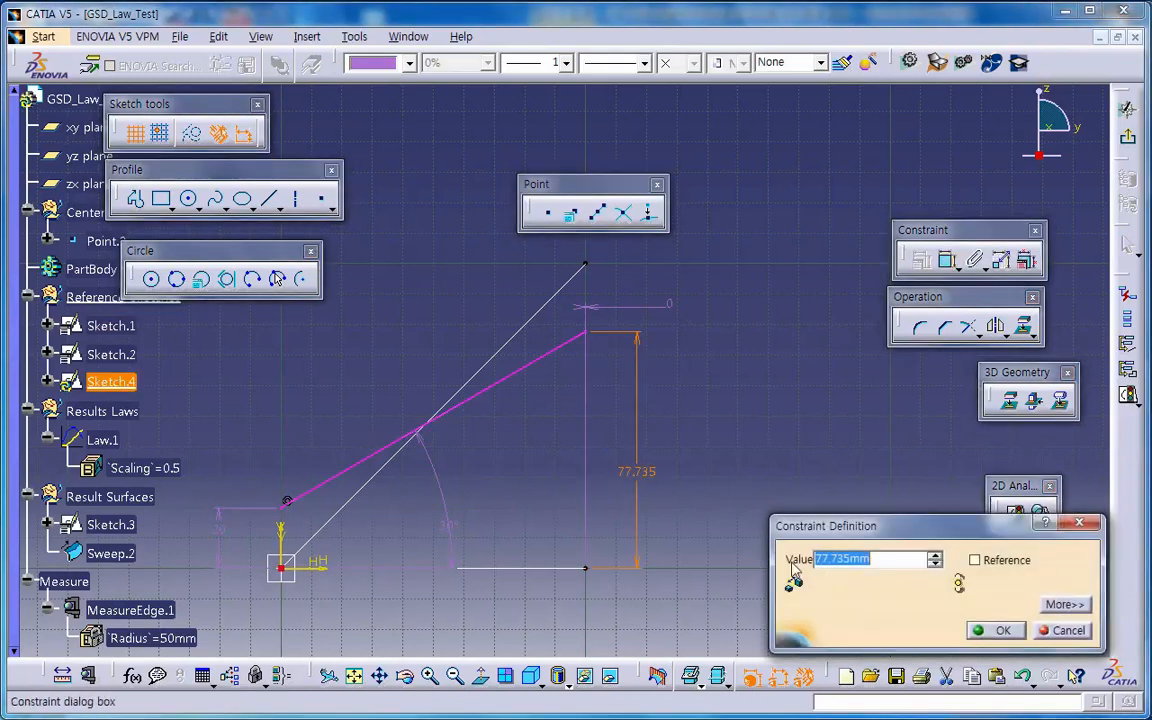
pyautogui.click(976, 560)
pyautogui.click(993, 630)
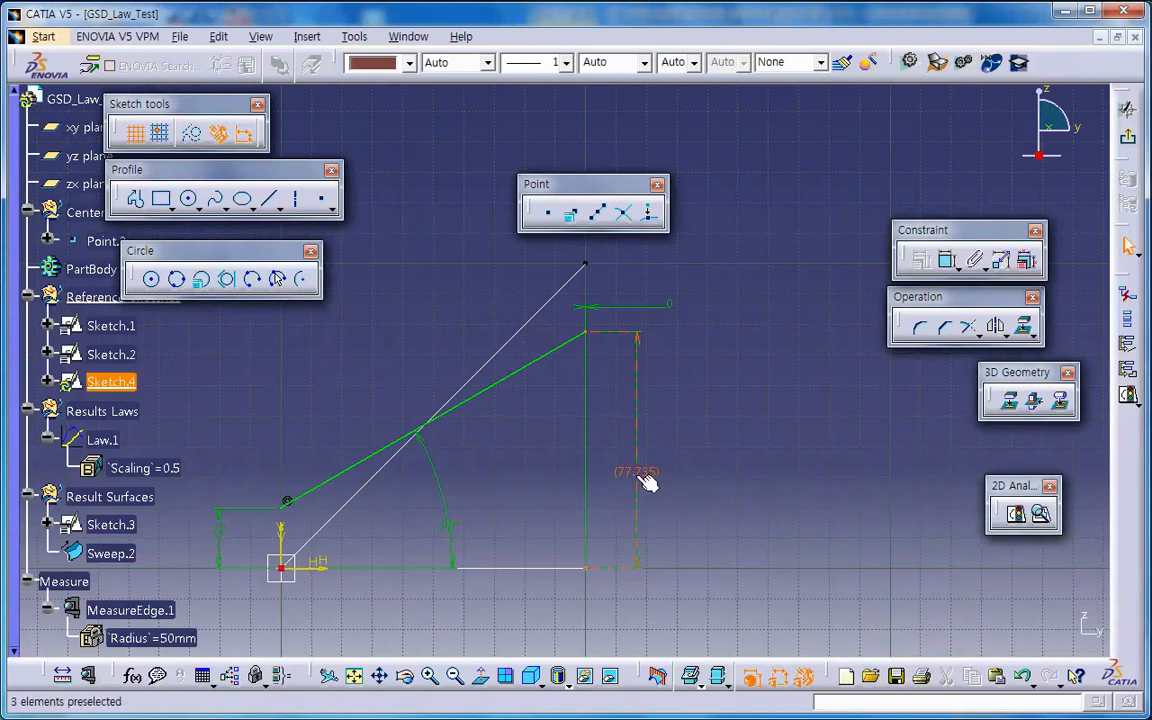
# Turn the angle into a reference dimension, make the upper endpoint's height driving at 80 mm, and exit the sketch
pyautogui.doubleClick(455, 530)
pyautogui.click(975, 537)
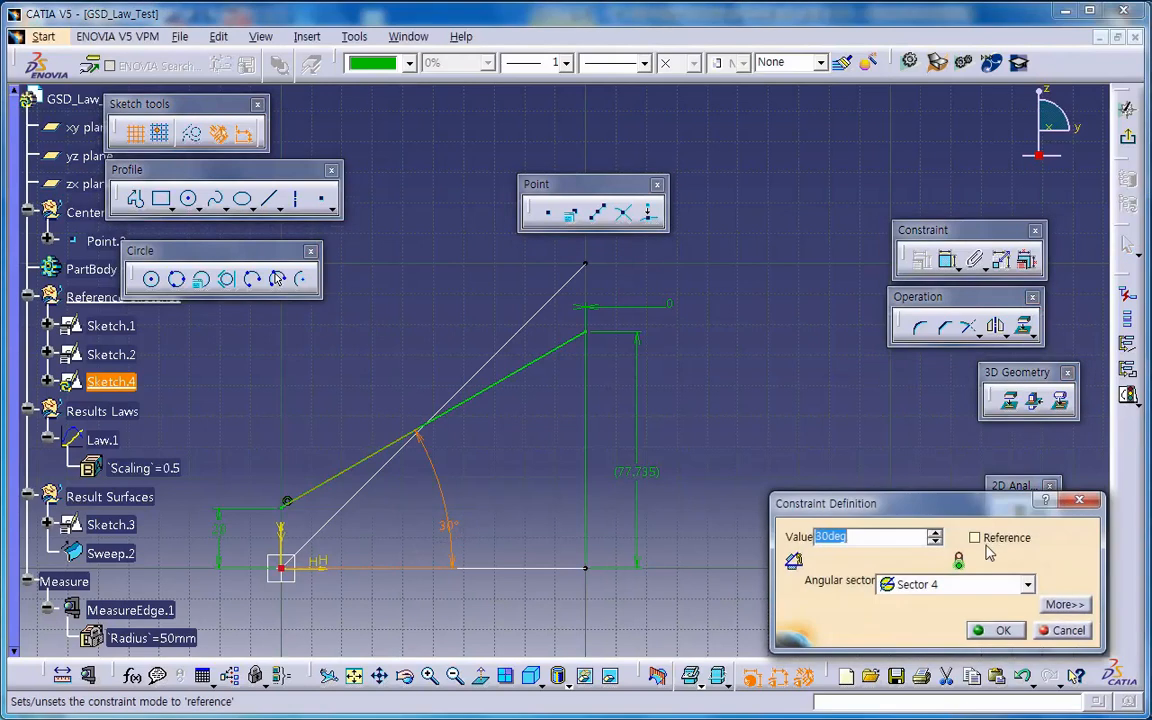
pyautogui.click(1003, 630)
pyautogui.doubleClick(660, 480)
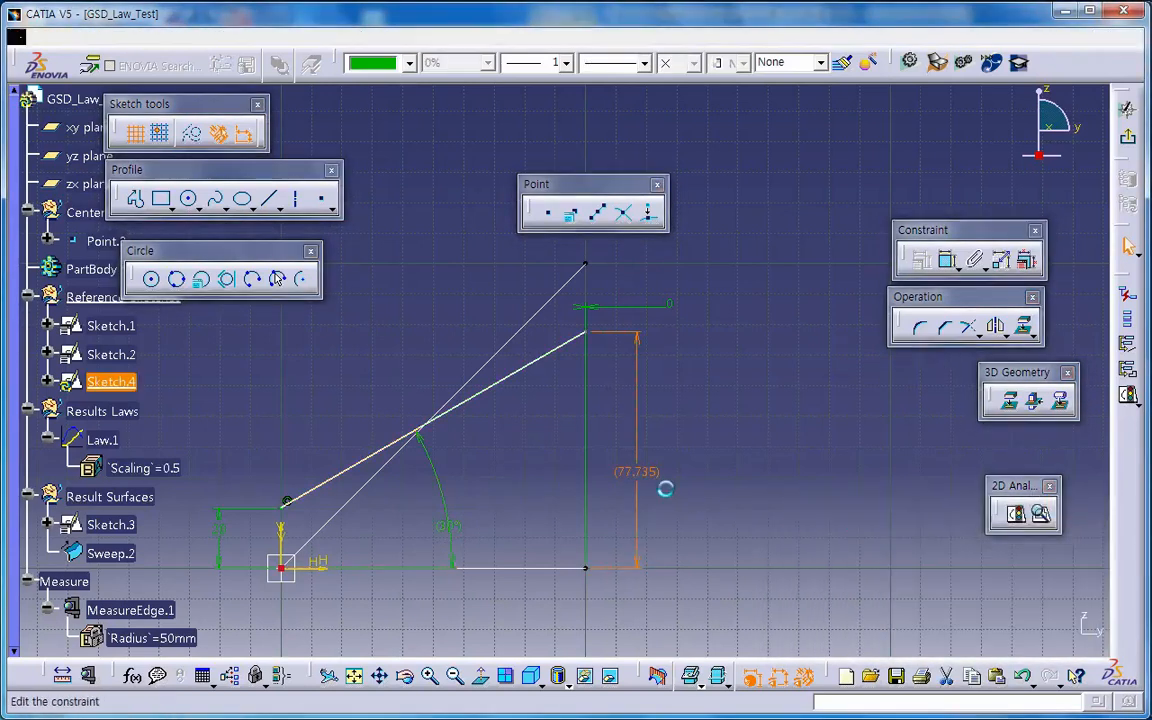
pyautogui.click(975, 560)
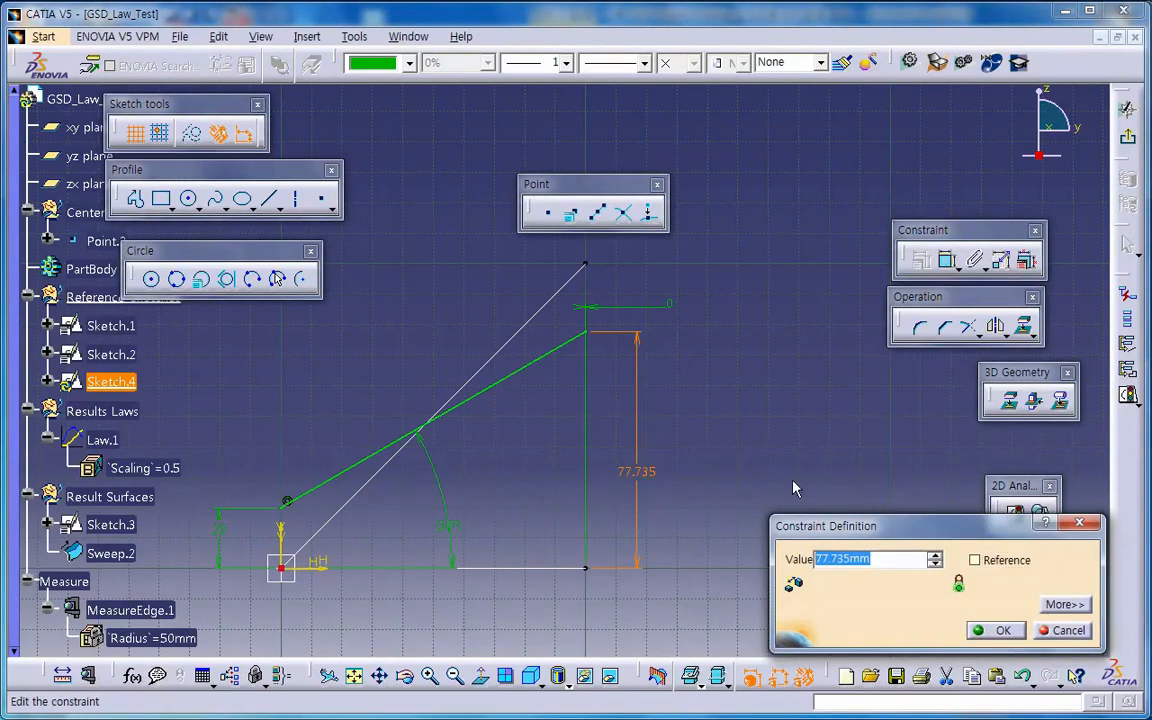
pyautogui.write('80mm')
pyautogui.press('Return')
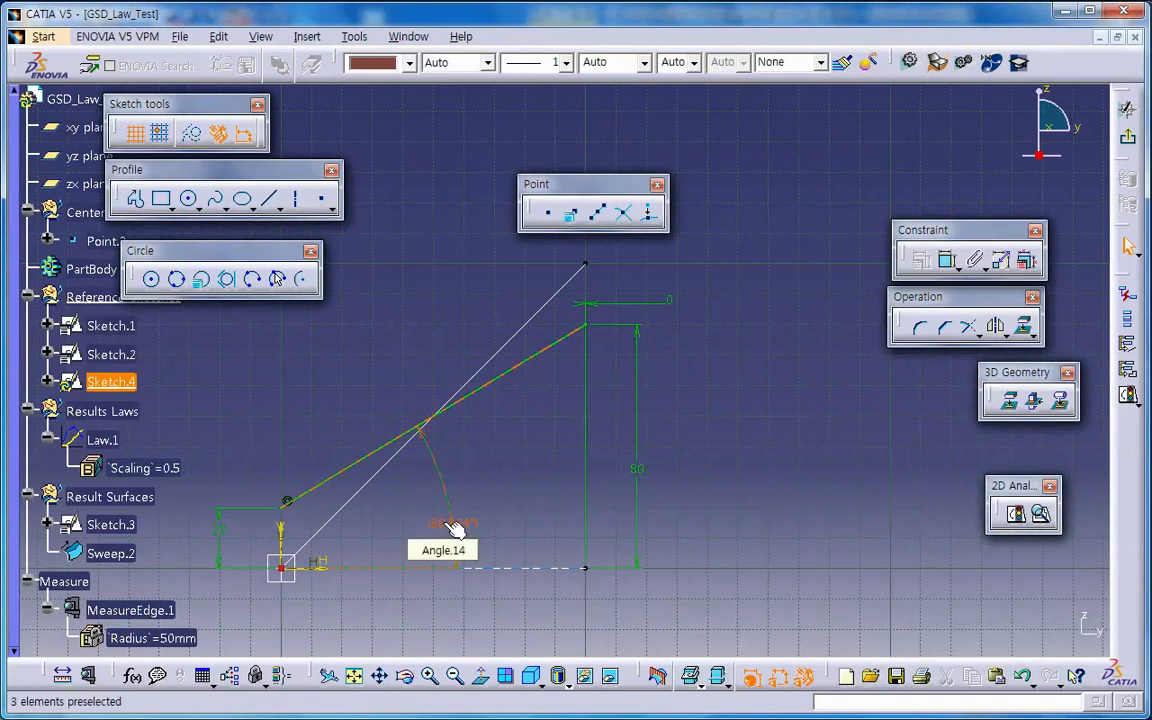
pyautogui.moveTo(472, 434); pyautogui.dragTo(509, 353, button='middle')
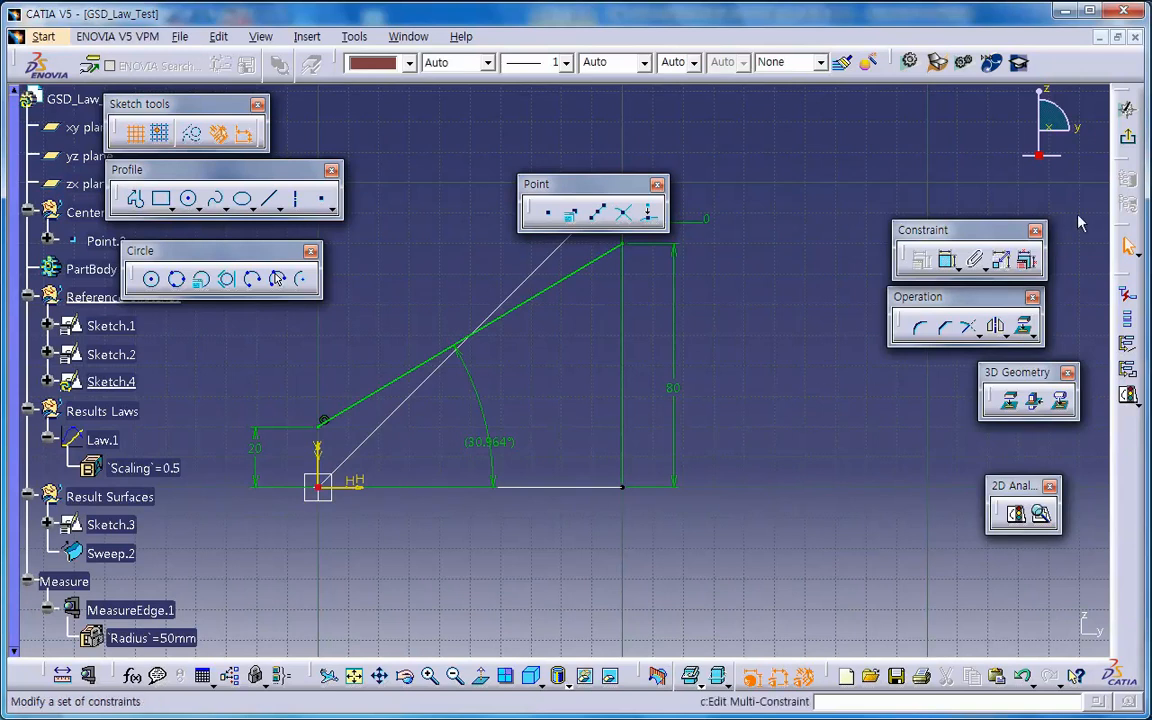
pyautogui.click(1127, 108)
# Define Results Laws as the in-work object and create a law with Sketch.1 as reference, Sketch.4 as definition and scaling 1
pyautogui.moveTo(884, 352)
pyautogui.mouseDown(button='middle')
pyautogui.moveTo(645, 558)
pyautogui.moveTo(676, 425)
pyautogui.moveTo(689, 540)
pyautogui.mouseUp(button='middle')
pyautogui.rightClick(102, 411)
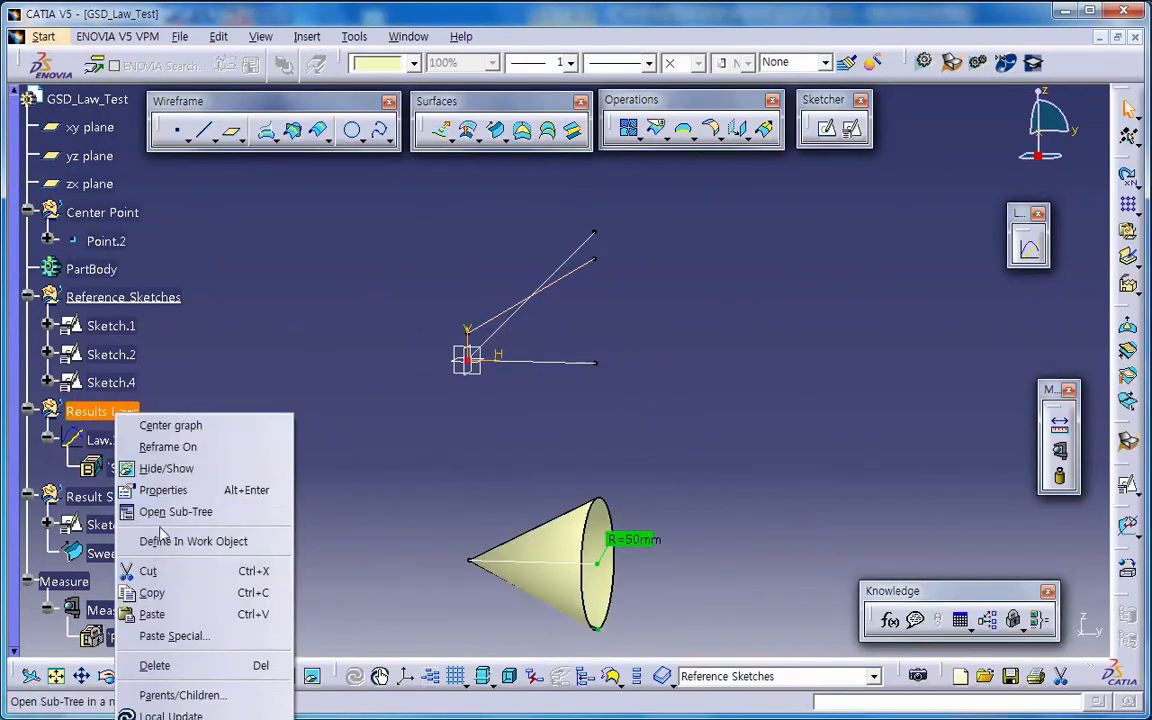
pyautogui.click(175, 500)
pyautogui.click(1029, 248)
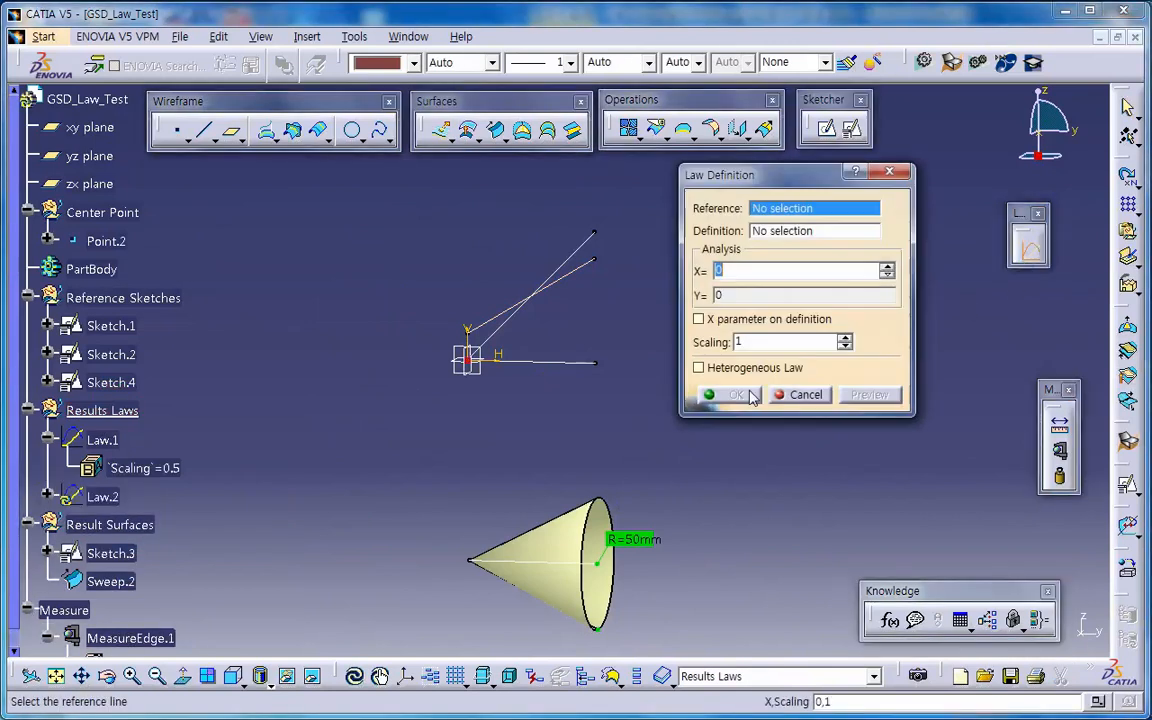
pyautogui.click(577, 364)
pyautogui.click(598, 276)
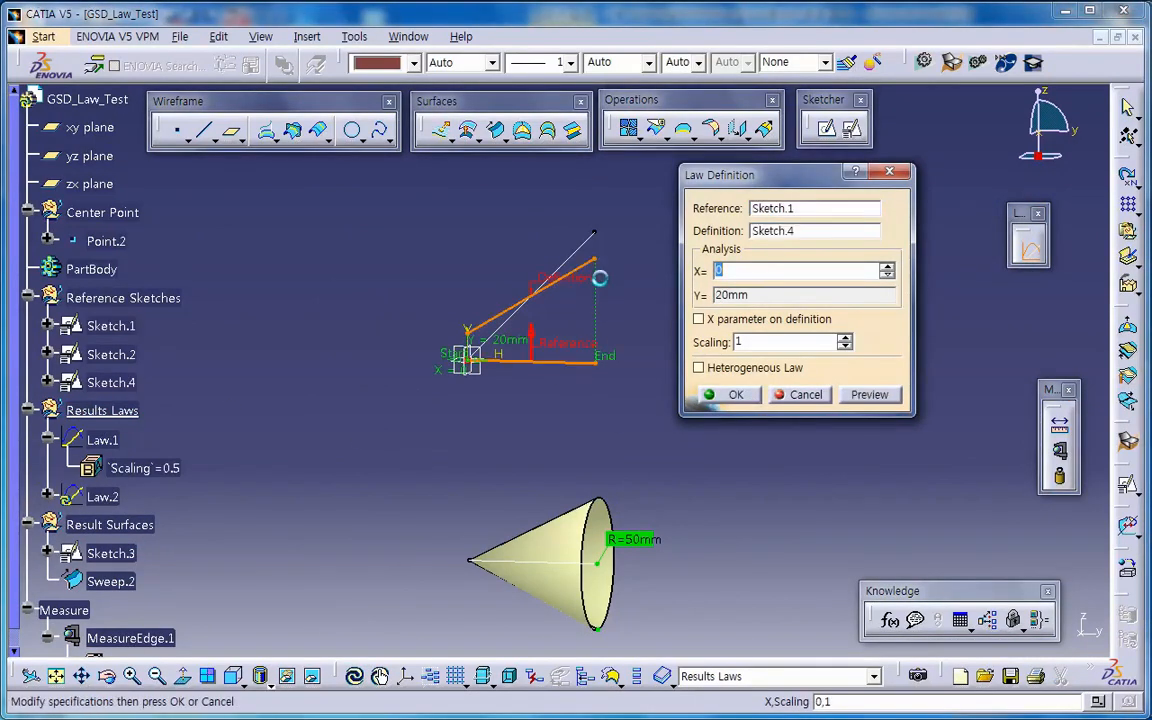
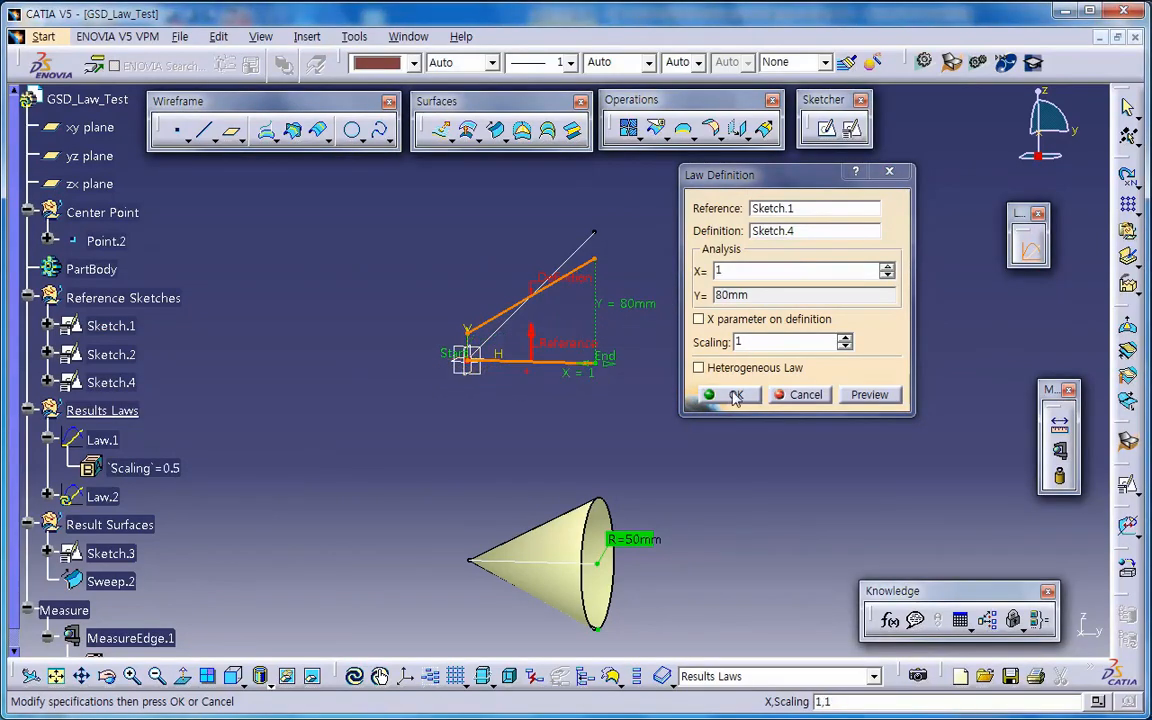
pyautogui.moveTo(760, 341); pyautogui.dragTo(688, 346)
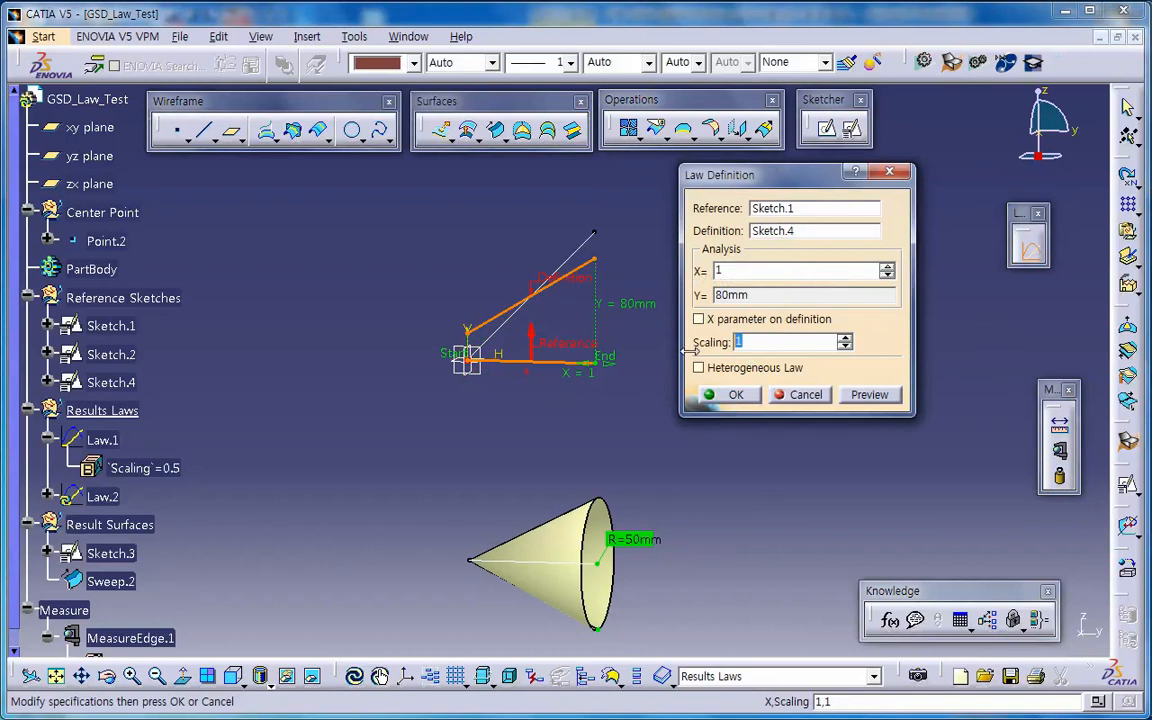
pyautogui.click(727, 396)
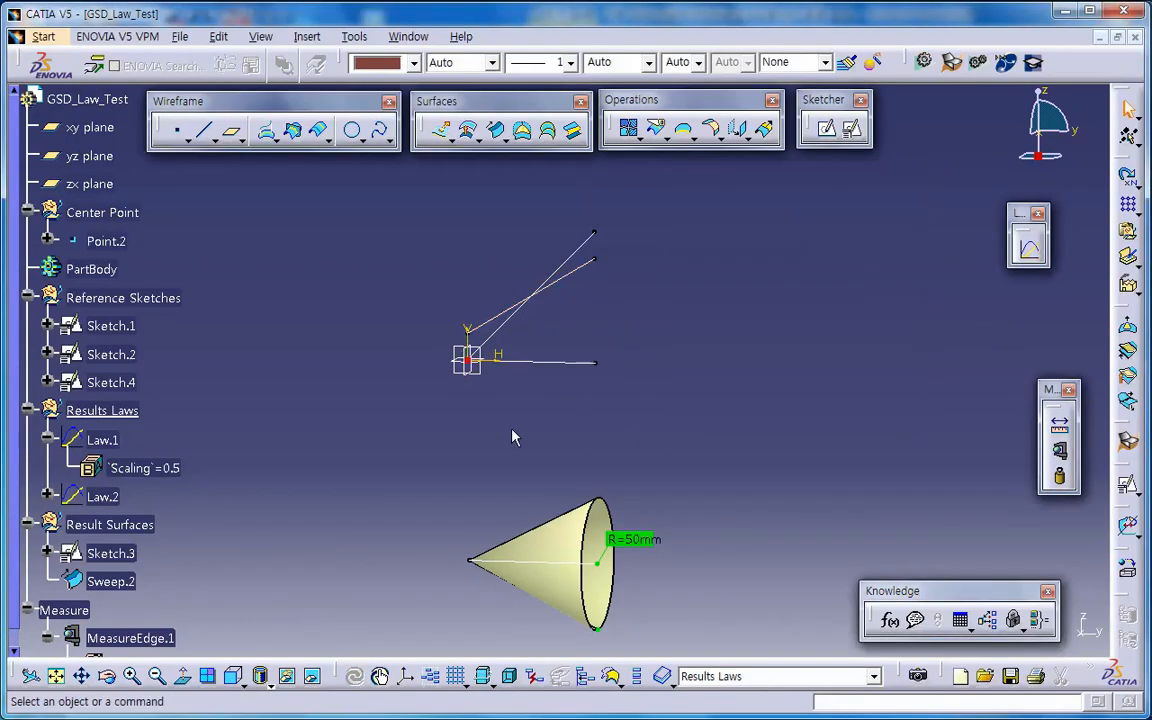
# Edit Sweep.2 so that its radius follows Law.2 instead of Law.1, and preview and apply the result
pyautogui.scroll(-4, 228, 429)
pyautogui.doubleClick(122, 475)
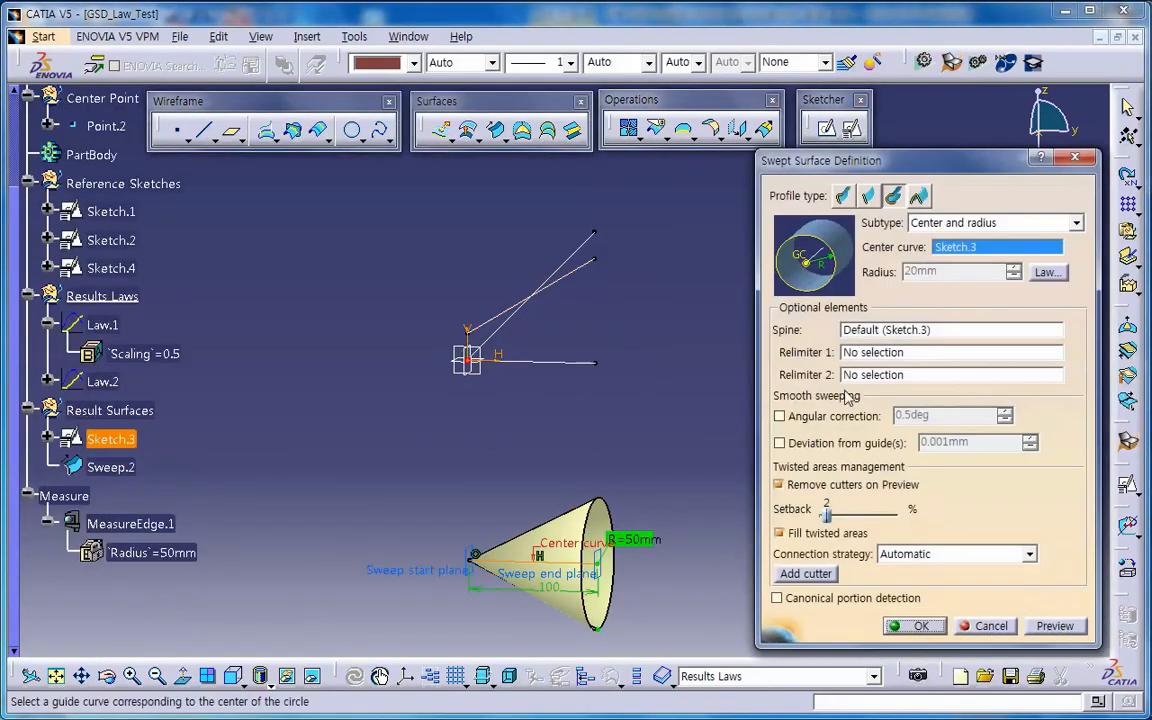
pyautogui.click(1045, 273)
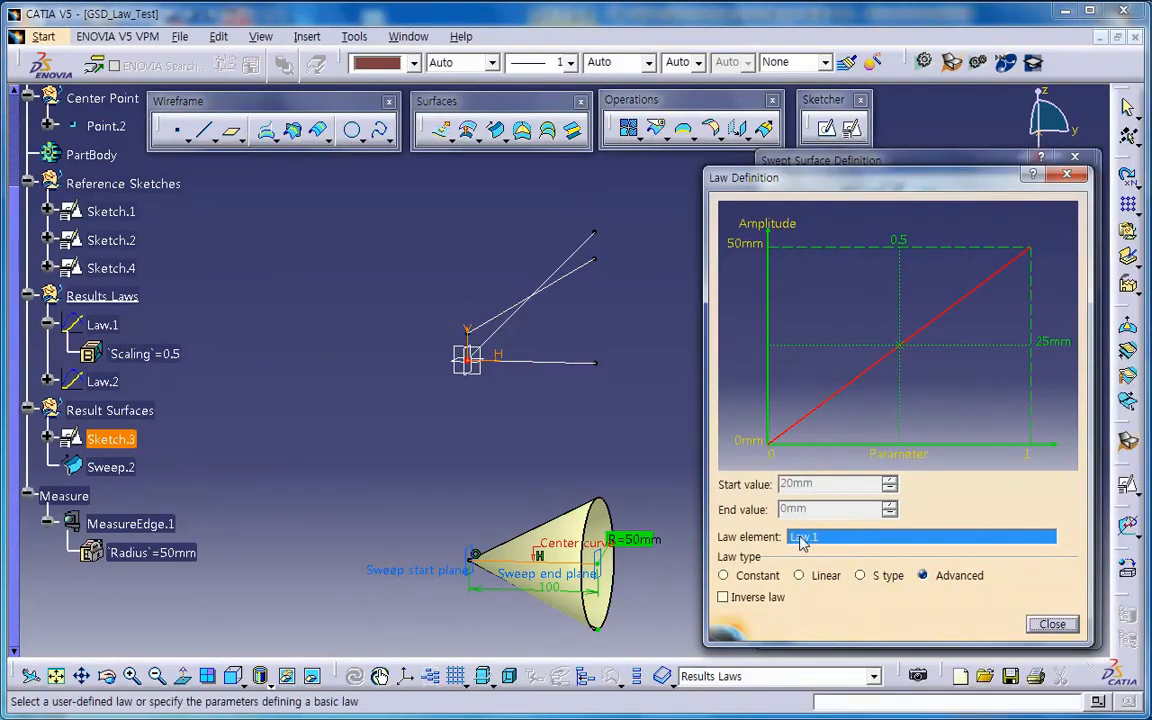
pyautogui.click(104, 381)
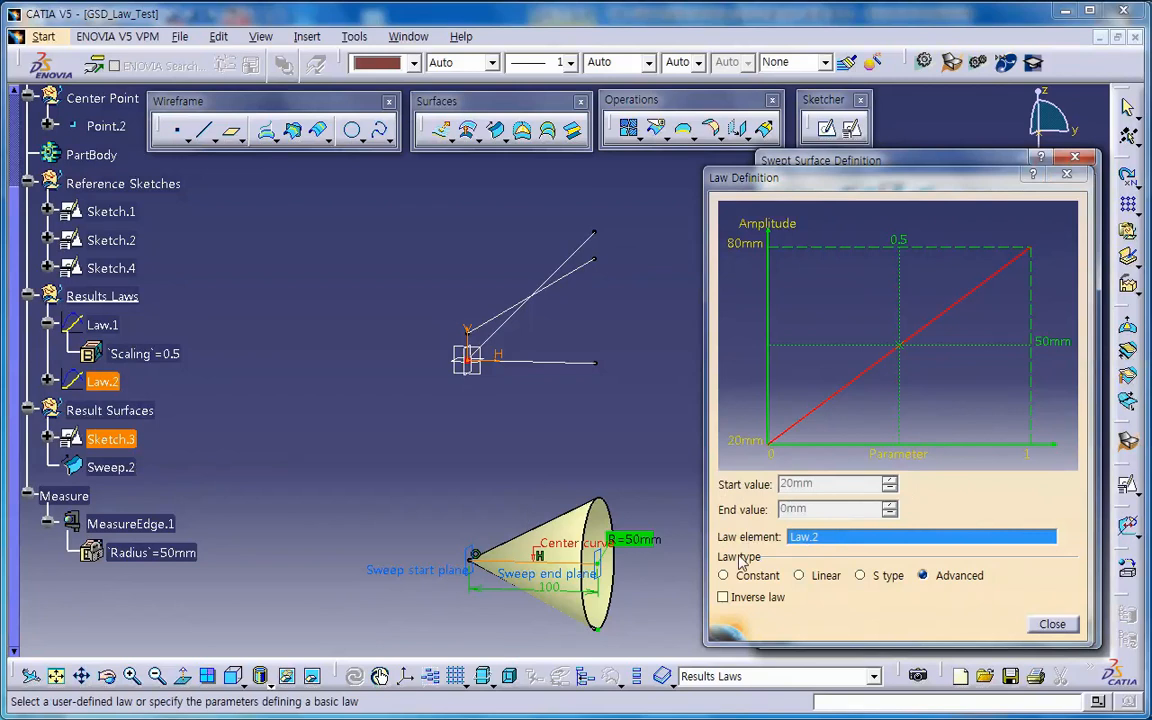
pyautogui.click(1052, 624)
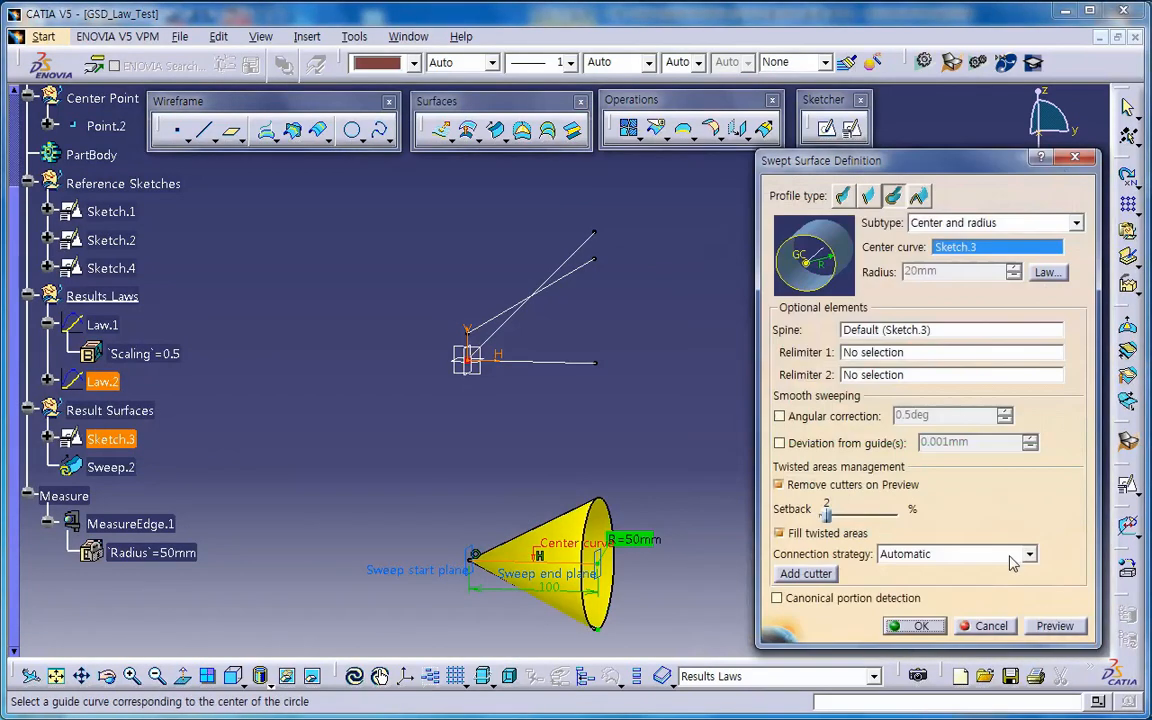
pyautogui.click(1053, 627)
pyautogui.moveTo(640, 616); pyautogui.dragTo(481, 551, button='middle')
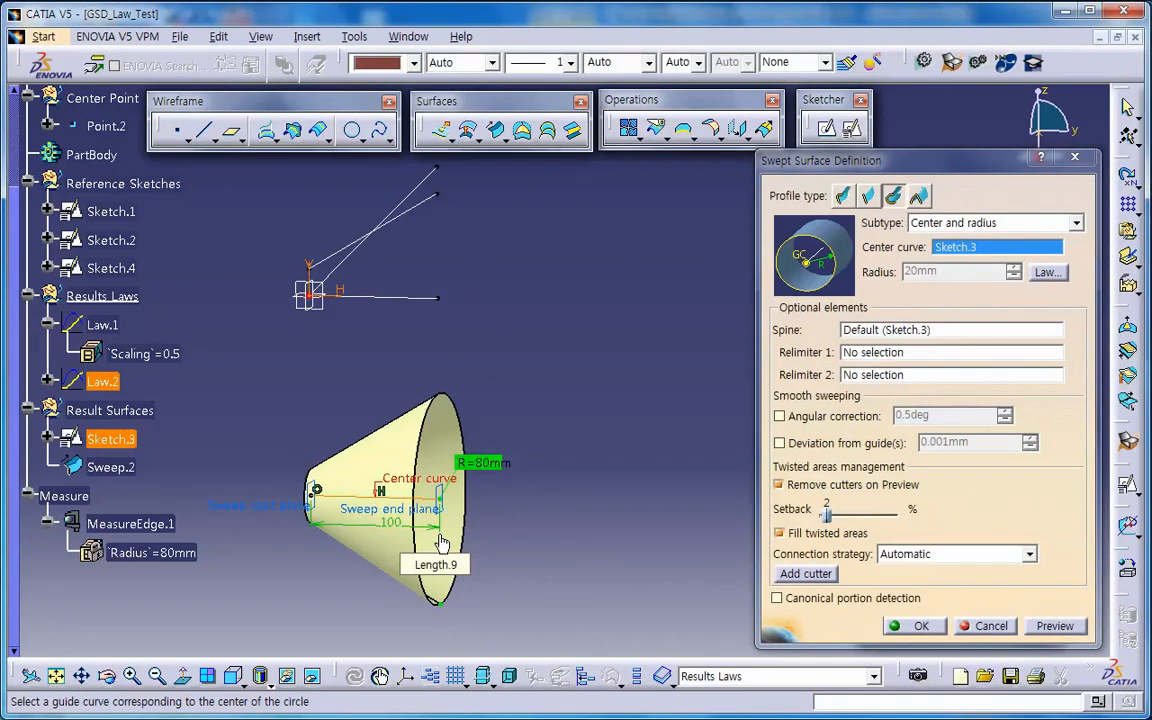
pyautogui.click(924, 630)
# Define Reference Sketches as the in-work object
pyautogui.moveTo(476, 452); pyautogui.dragTo(589, 547, button='middle')
pyautogui.moveTo(487, 460)
pyautogui.mouseDown(button='middle')
pyautogui.moveTo(463, 458)
pyautogui.moveTo(470, 400)
pyautogui.mouseUp(button='middle')
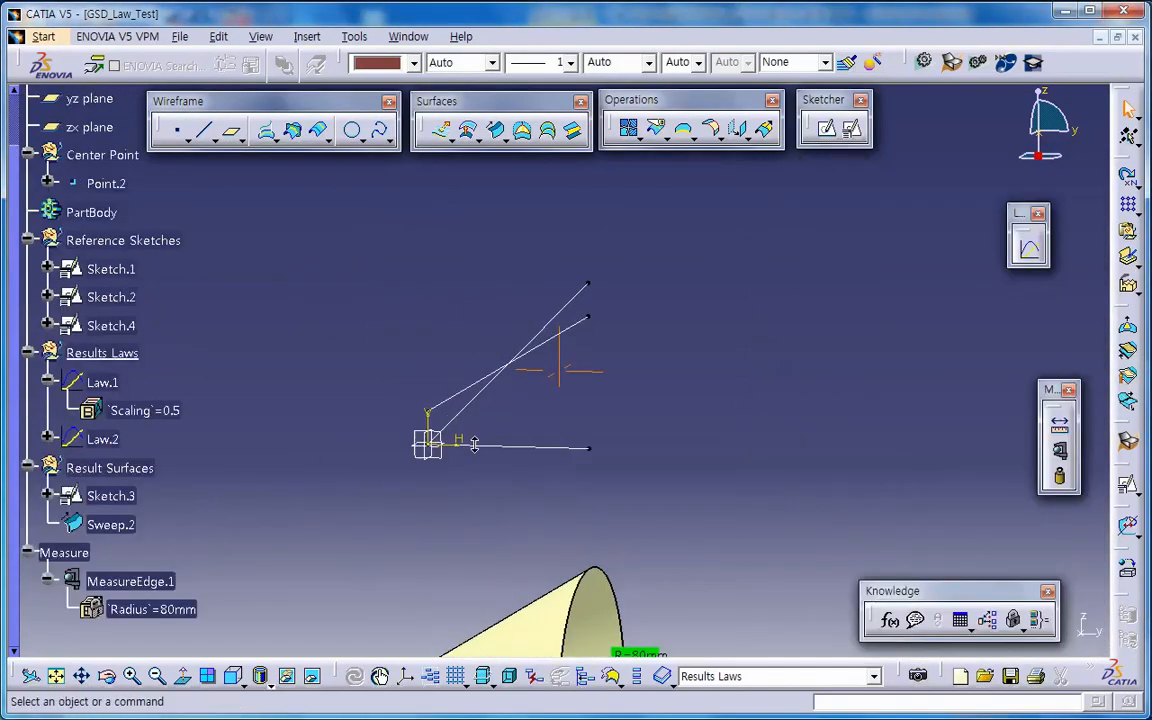
pyautogui.rightClick(158, 241)
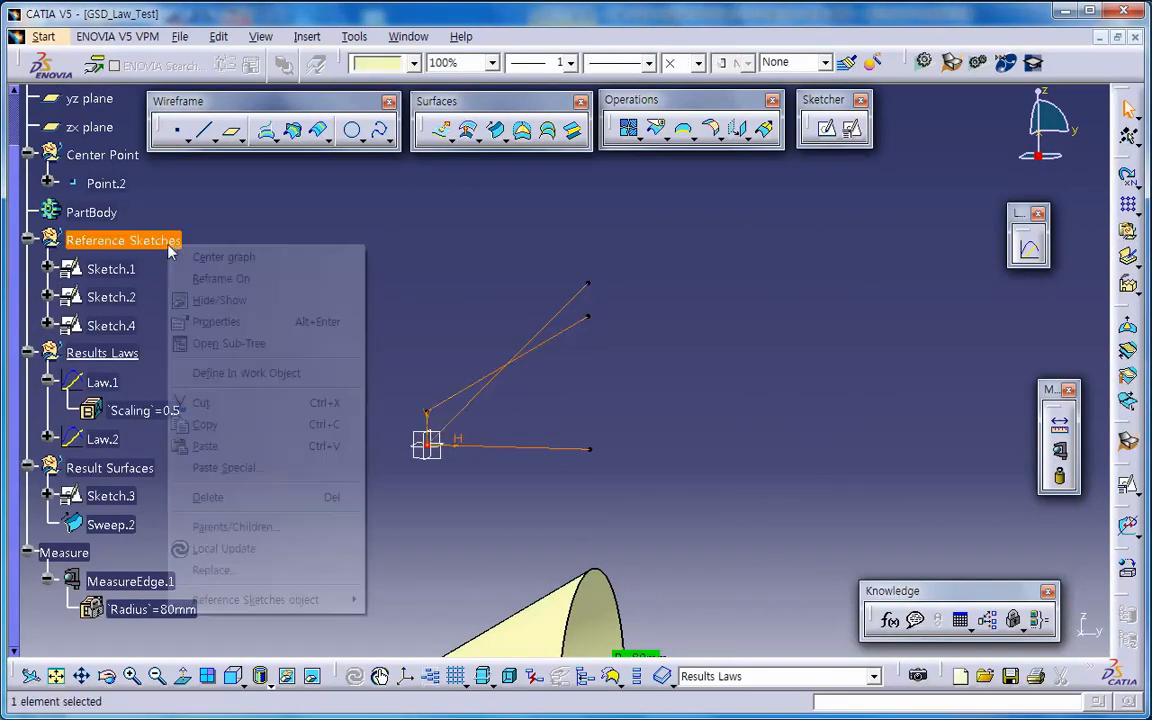
pyautogui.click(235, 372)
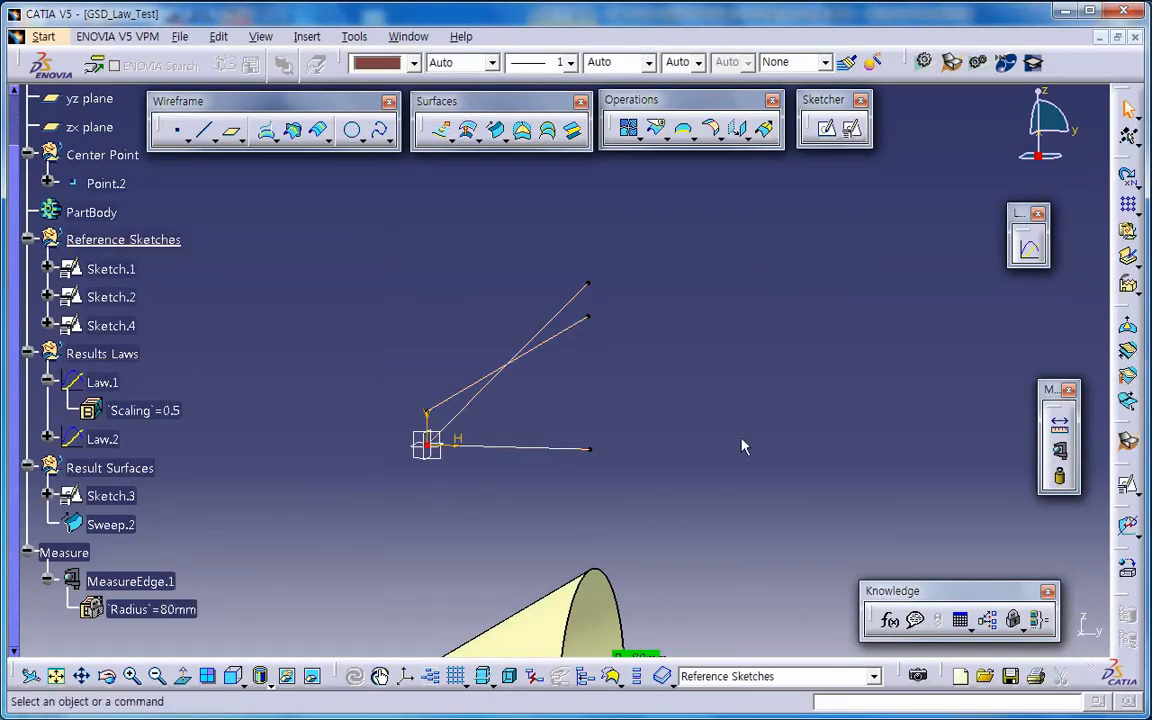
# Create a positioned sketch on the yz plane
pyautogui.click(851, 127)
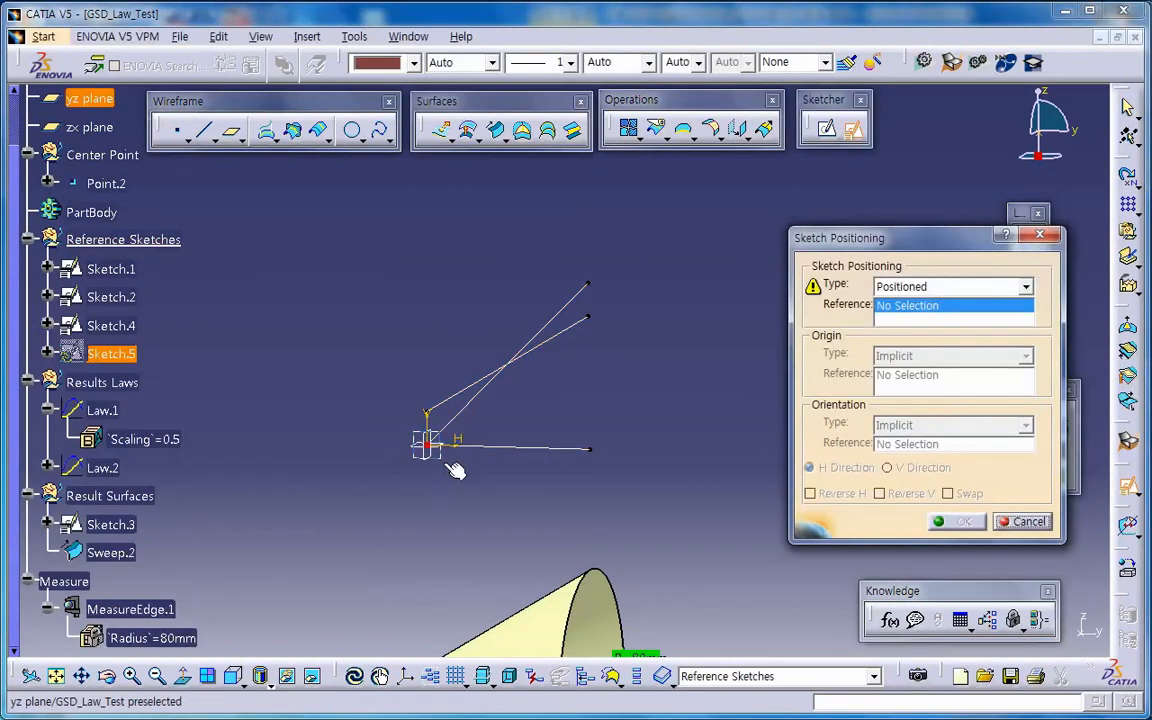
pyautogui.click(447, 467)
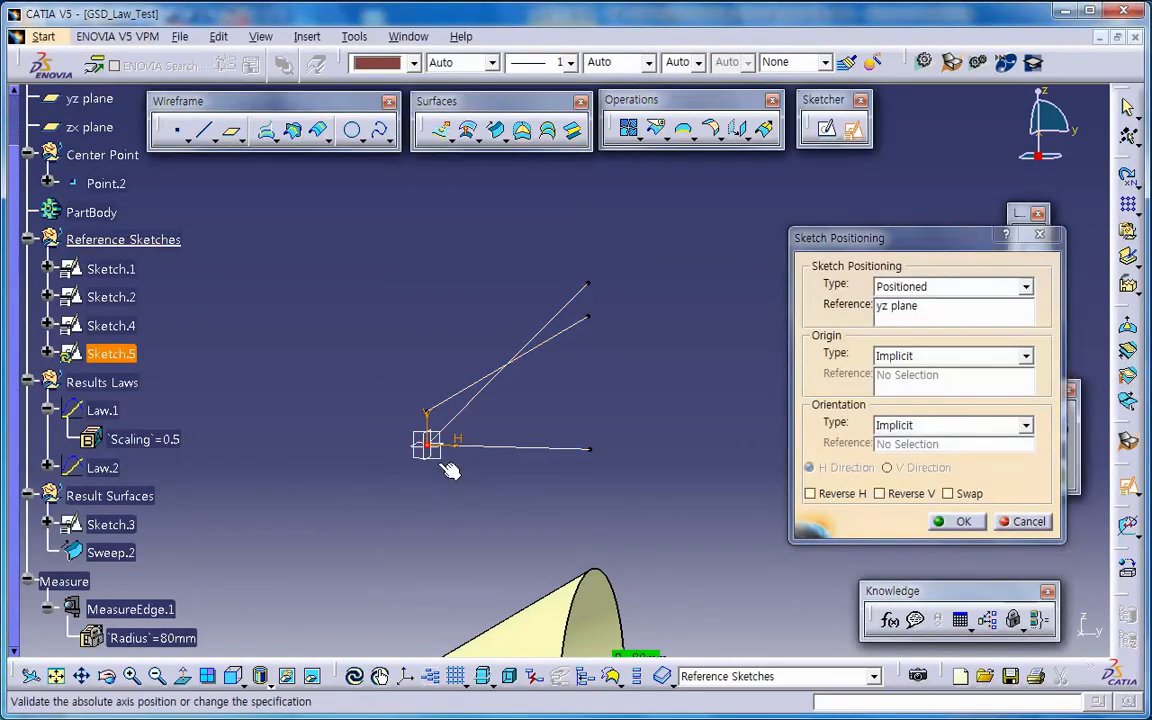
pyautogui.click(957, 521)
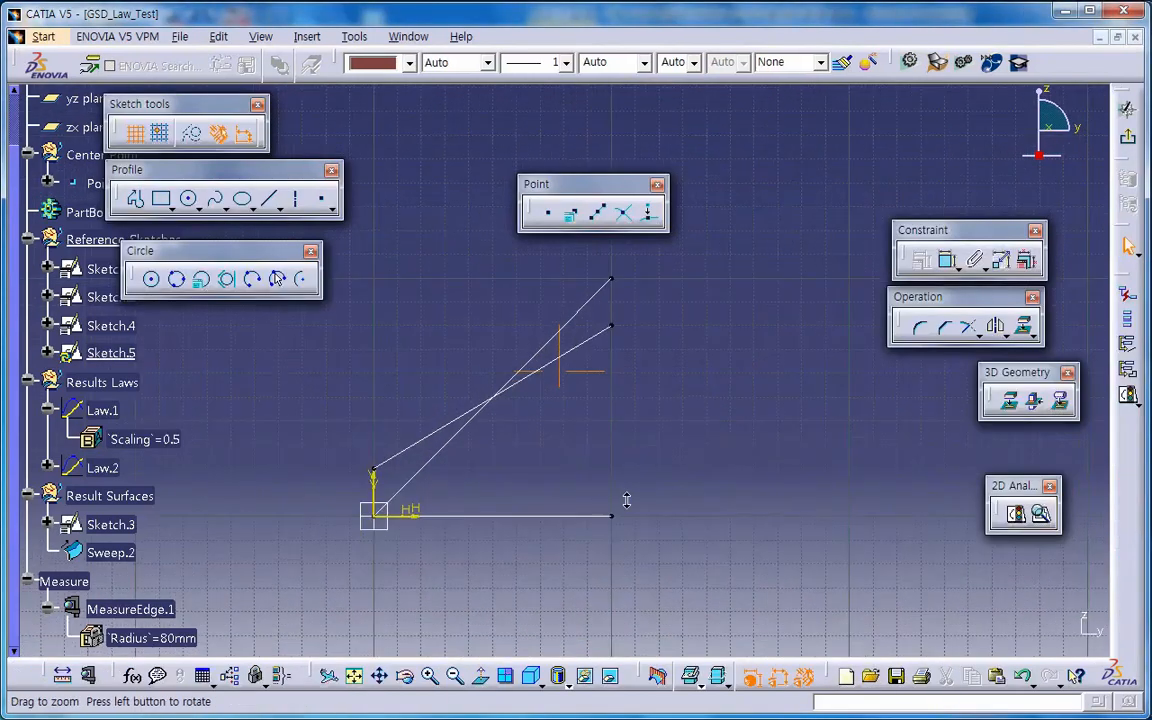
# Hide Sketch.2 and Sketch.4, keeping only Sketch.1 displayed as the reference for the new sketch
pyautogui.rightClick(106, 301)
pyautogui.press('Escape')
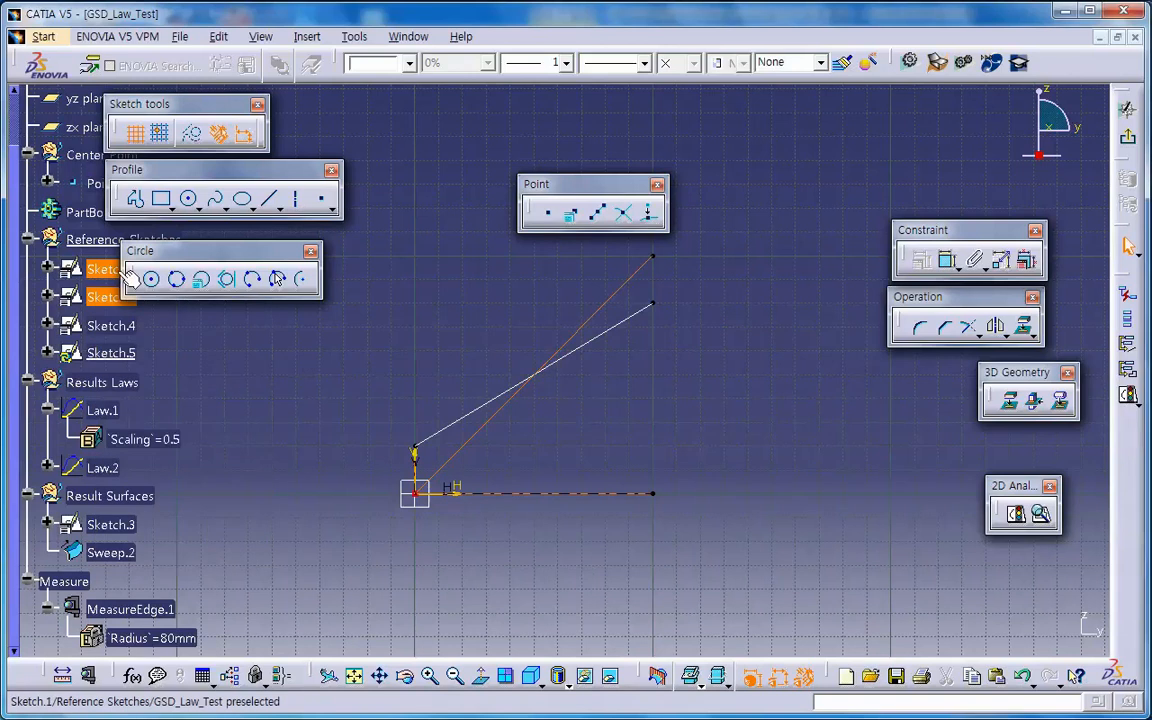
pyautogui.rightClick(120, 324)
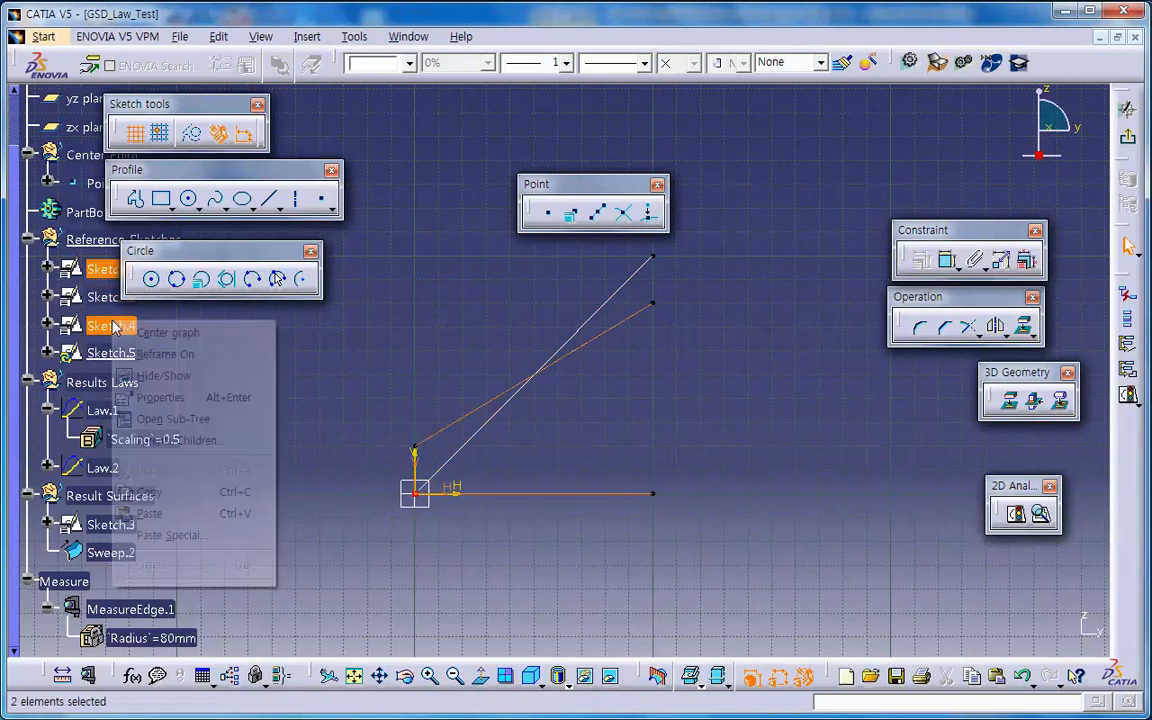
pyautogui.click(176, 377)
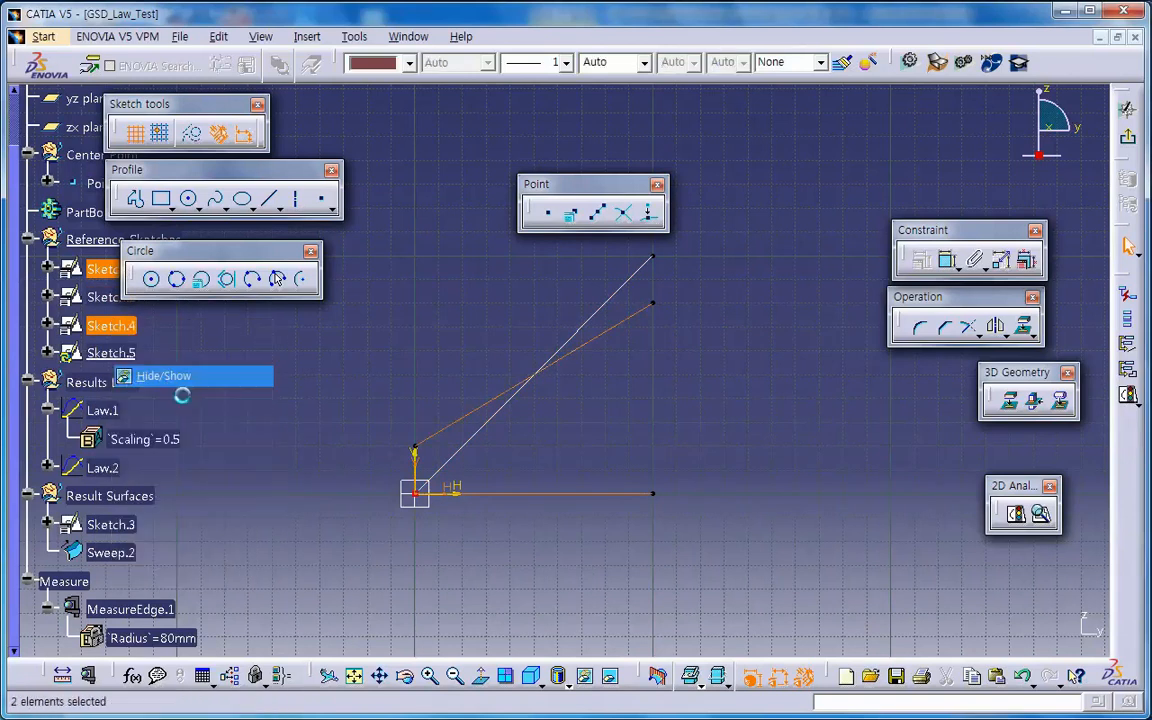
pyautogui.click(101, 300)
pyautogui.rightClick(98, 305)
pyautogui.click(145, 354)
pyautogui.scroll(2, 141, 352)
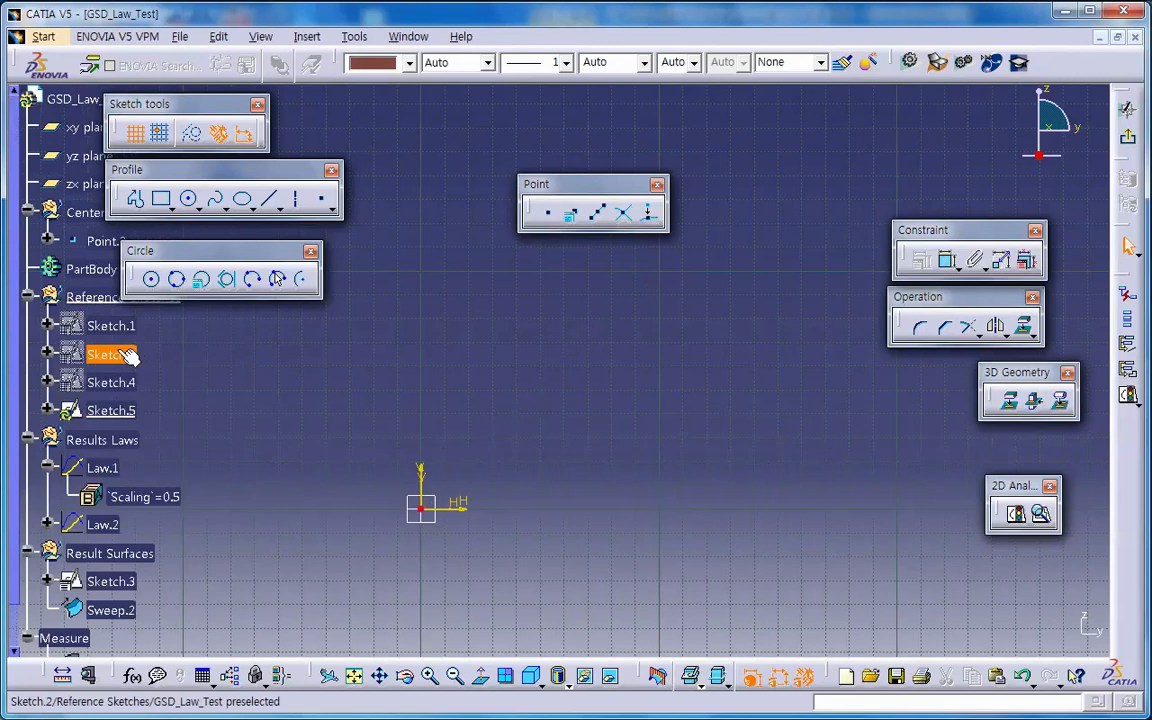
pyautogui.rightClick(112, 328)
pyautogui.click(162, 387)
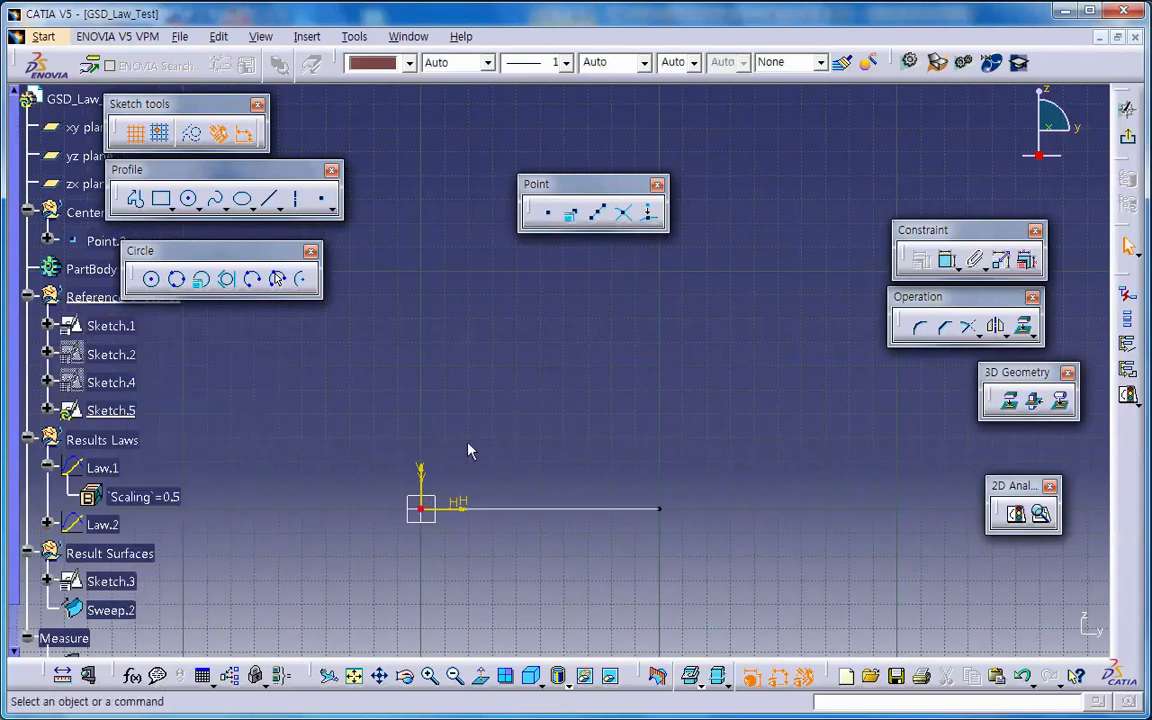
# Sketch a rising slanted line above the Sketch.1 reference line, extending past both of its ends
pyautogui.click(272, 200)
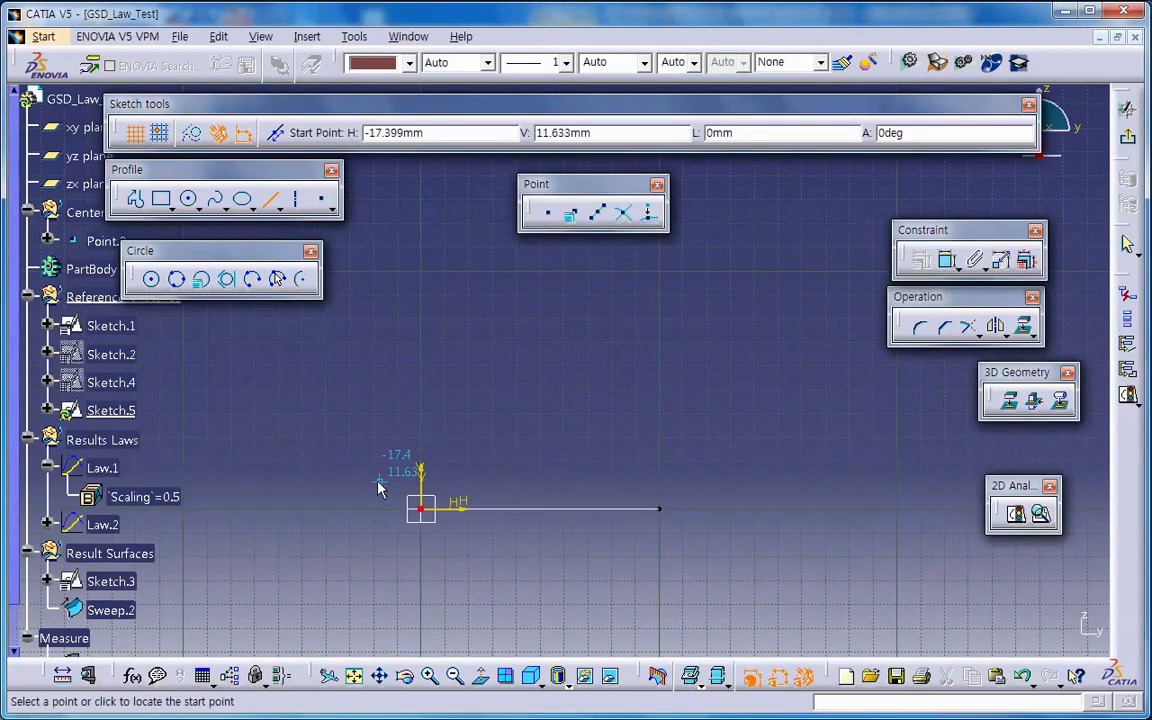
pyautogui.click(352, 497)
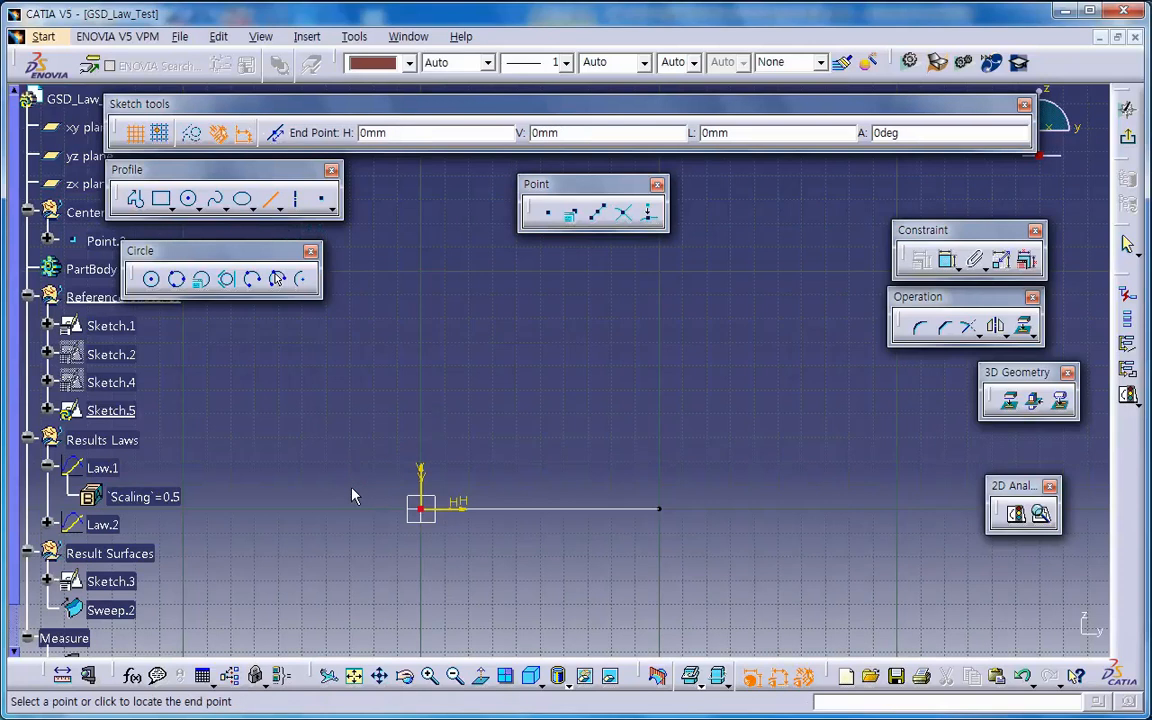
pyautogui.click(715, 328)
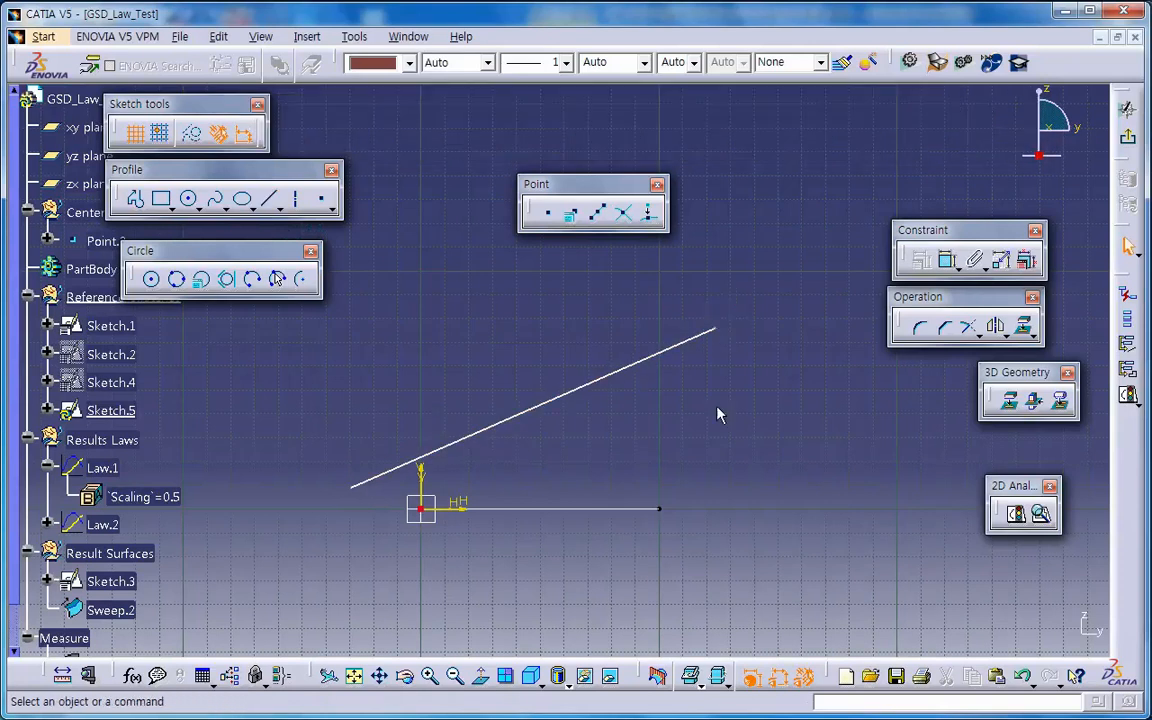
# Sketch vertical construction lines from the origin and from Sketch.1's far endpoint up to the slanted line
pyautogui.click(269, 198)
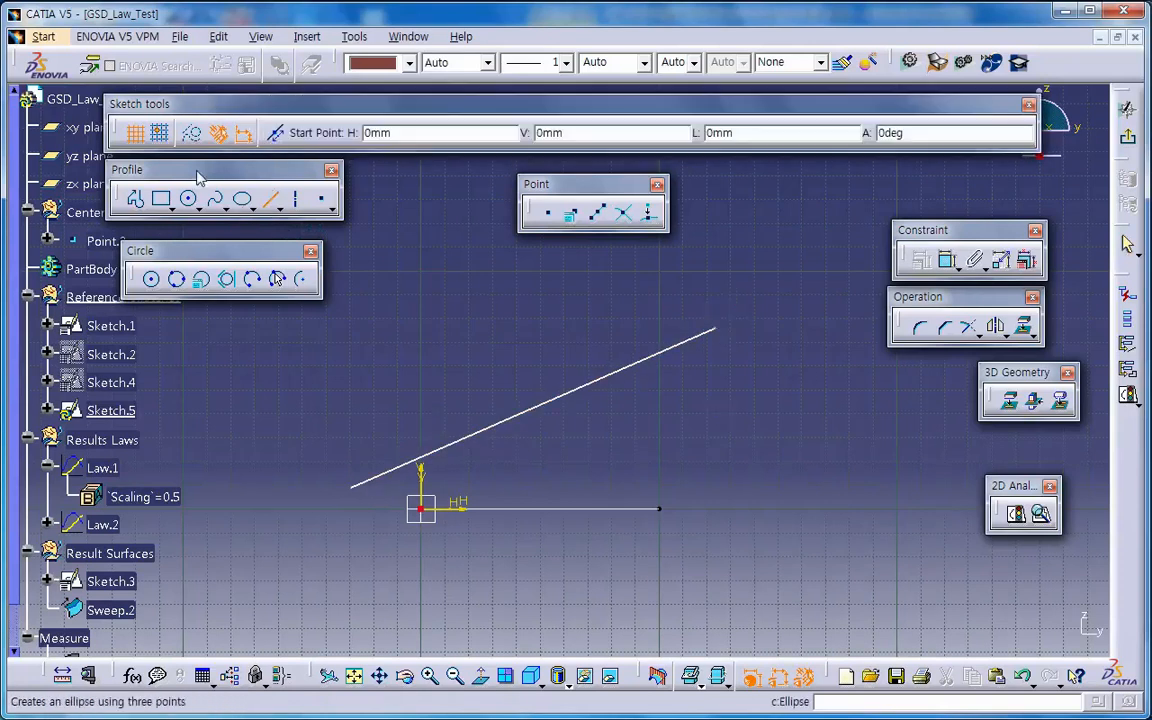
pyautogui.click(424, 508)
pyautogui.click(436, 470)
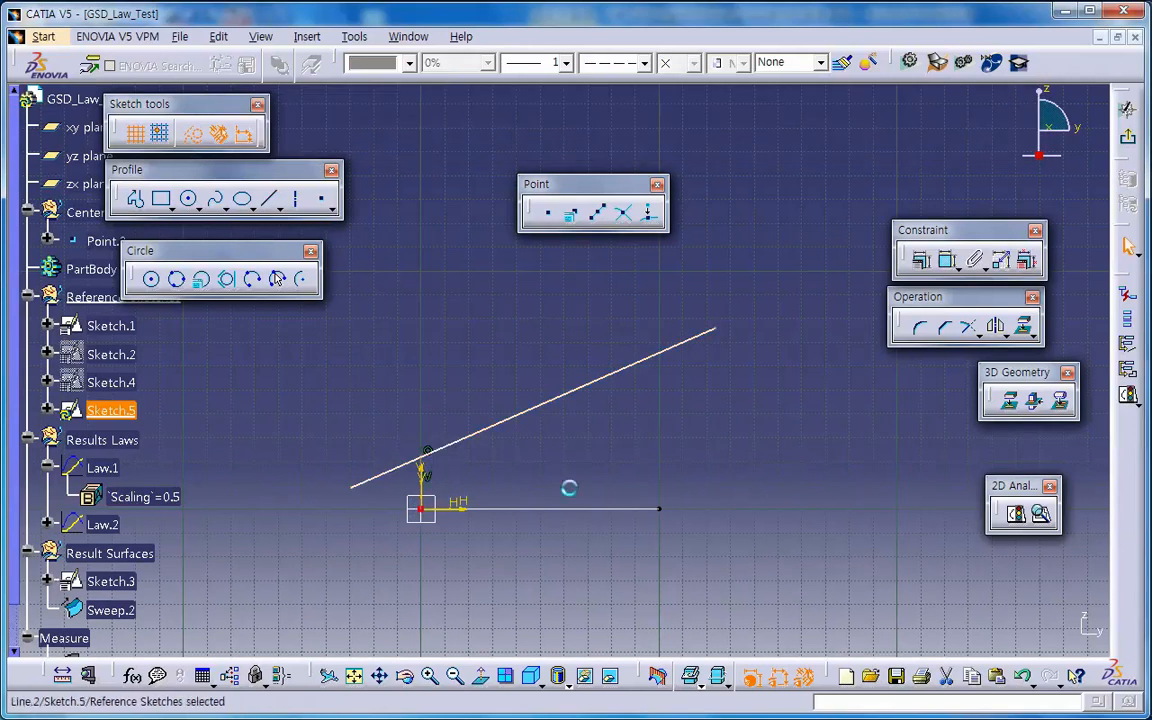
pyautogui.click(670, 519)
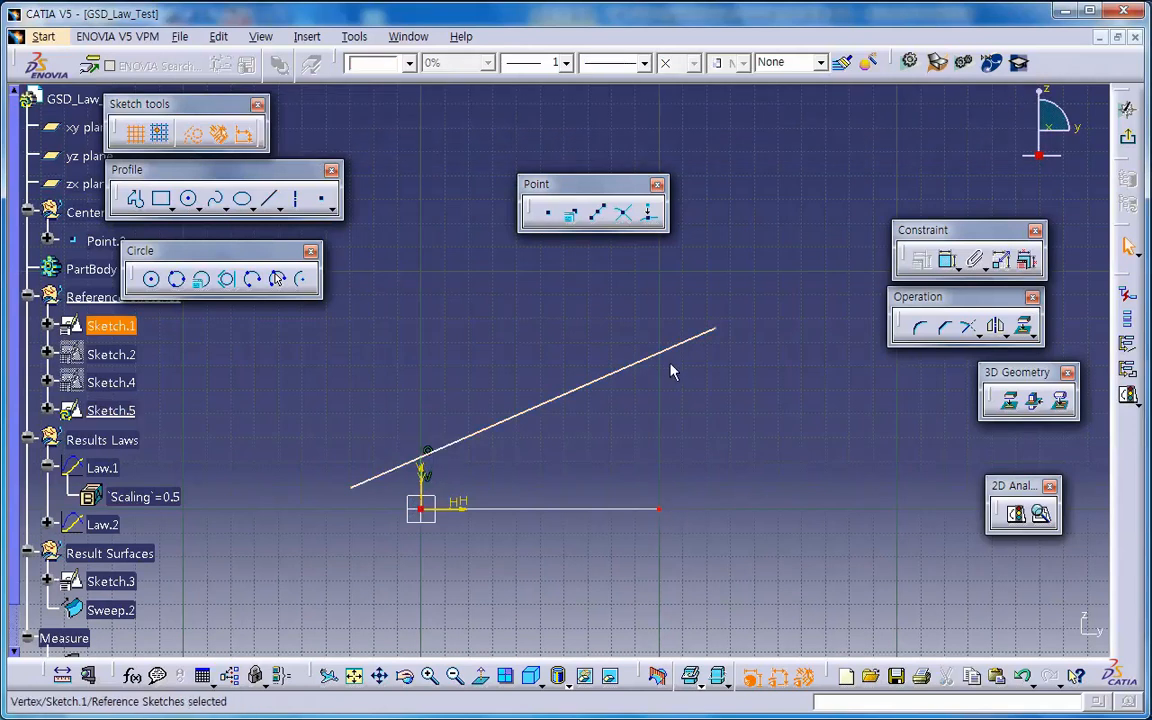
pyautogui.click(268, 198)
pyautogui.click(659, 508)
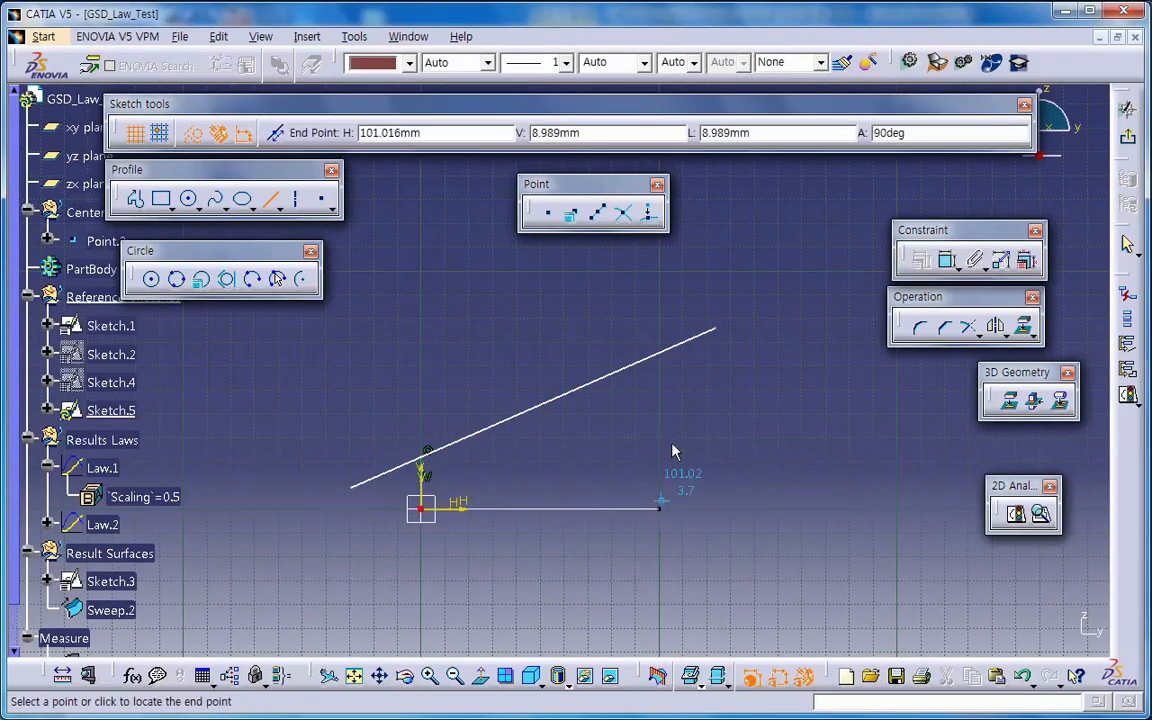
pyautogui.click(660, 345)
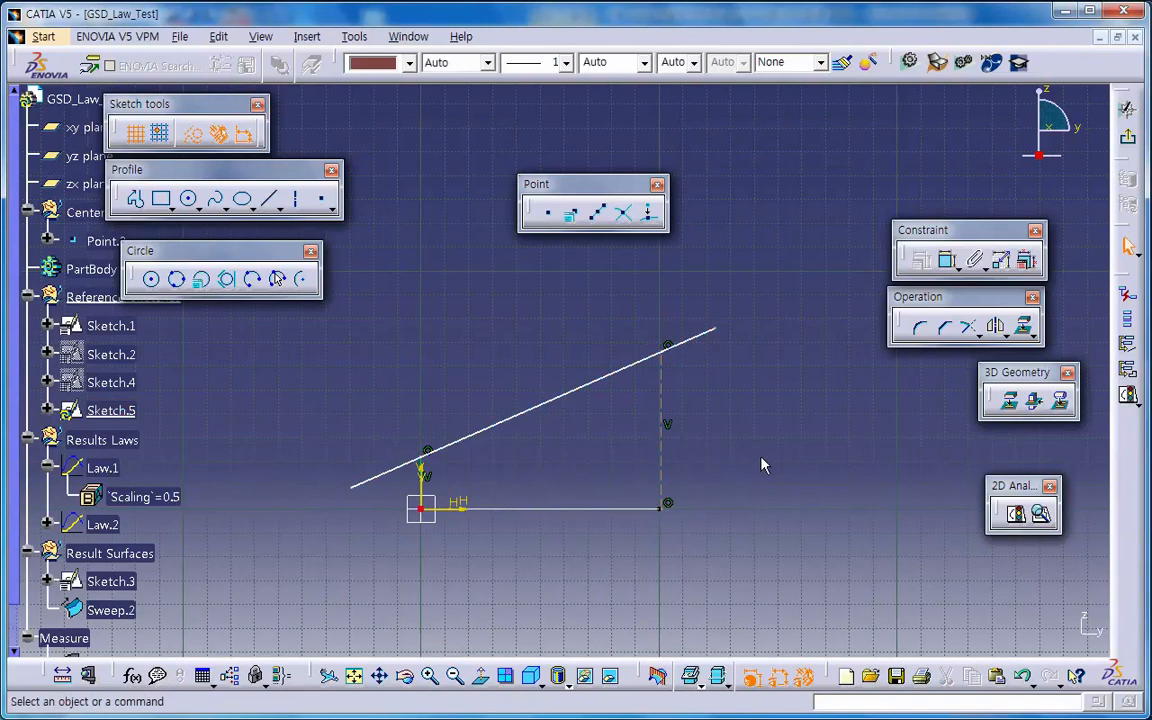
pyautogui.click(946, 260)
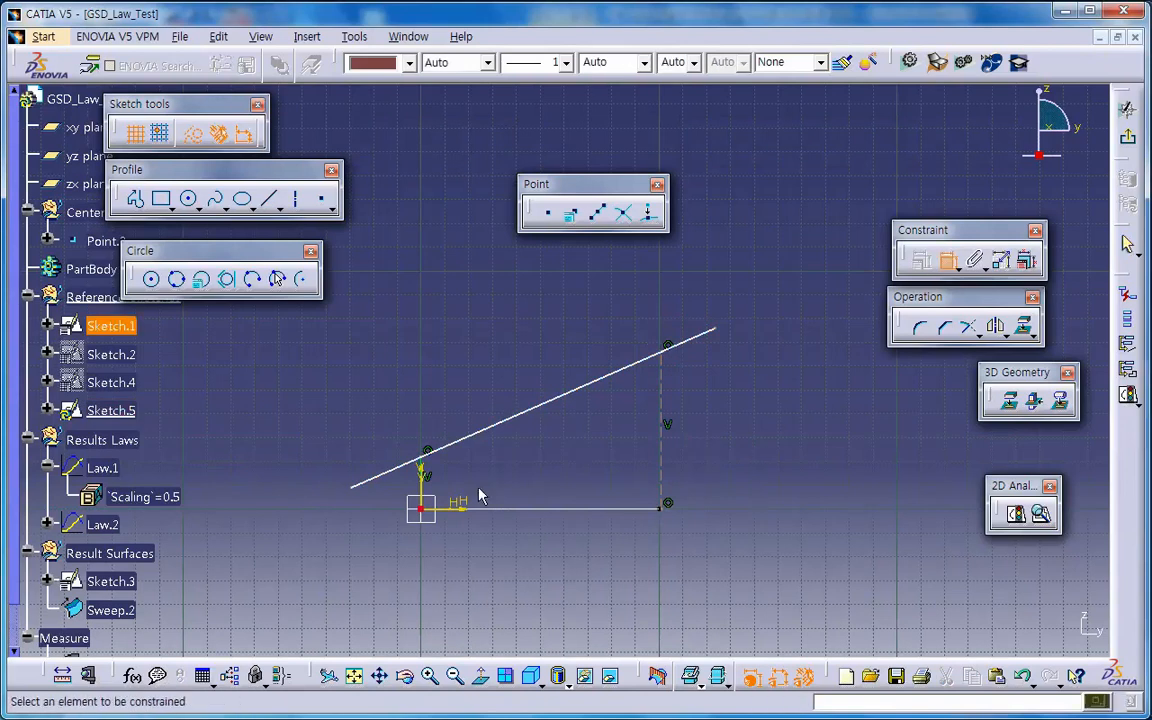
pyautogui.click(426, 470)
pyautogui.moveTo(673, 501)
pyautogui.mouseDown(button='middle')
pyautogui.moveTo(702, 445)
pyautogui.moveTo(695, 428)
pyautogui.mouseUp(button='middle')
pyautogui.moveTo(506, 432); pyautogui.dragTo(527, 368, button='middle')
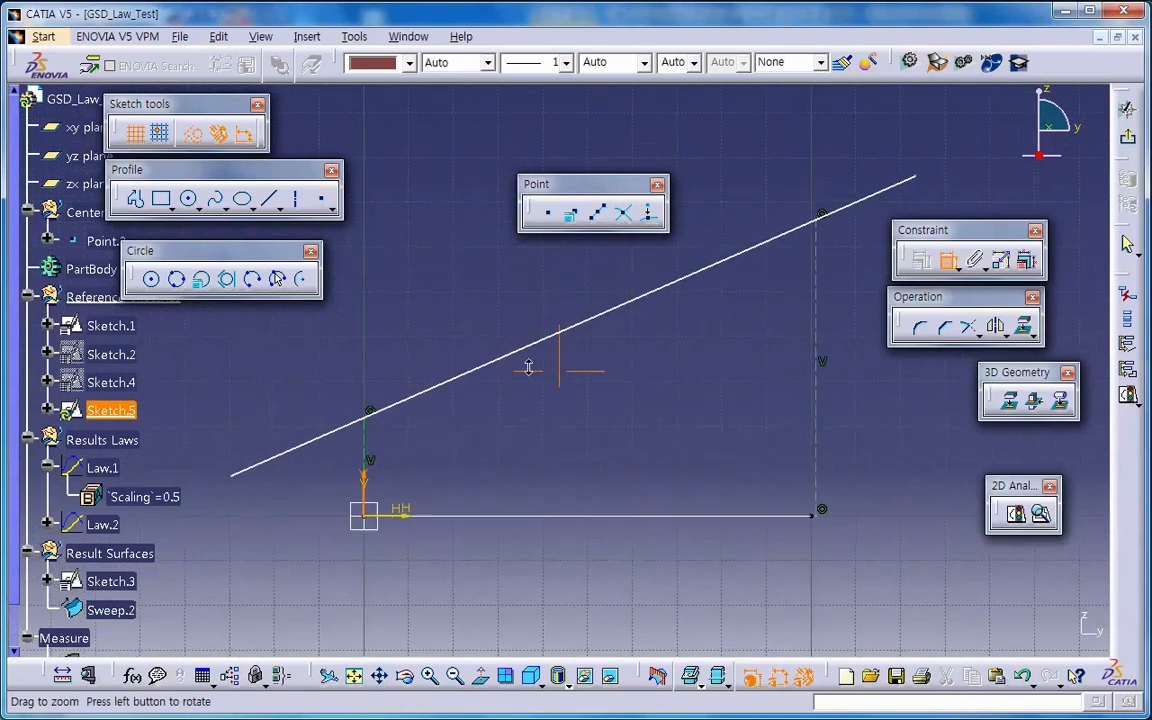
pyautogui.click(373, 455)
pyautogui.press('Escape')
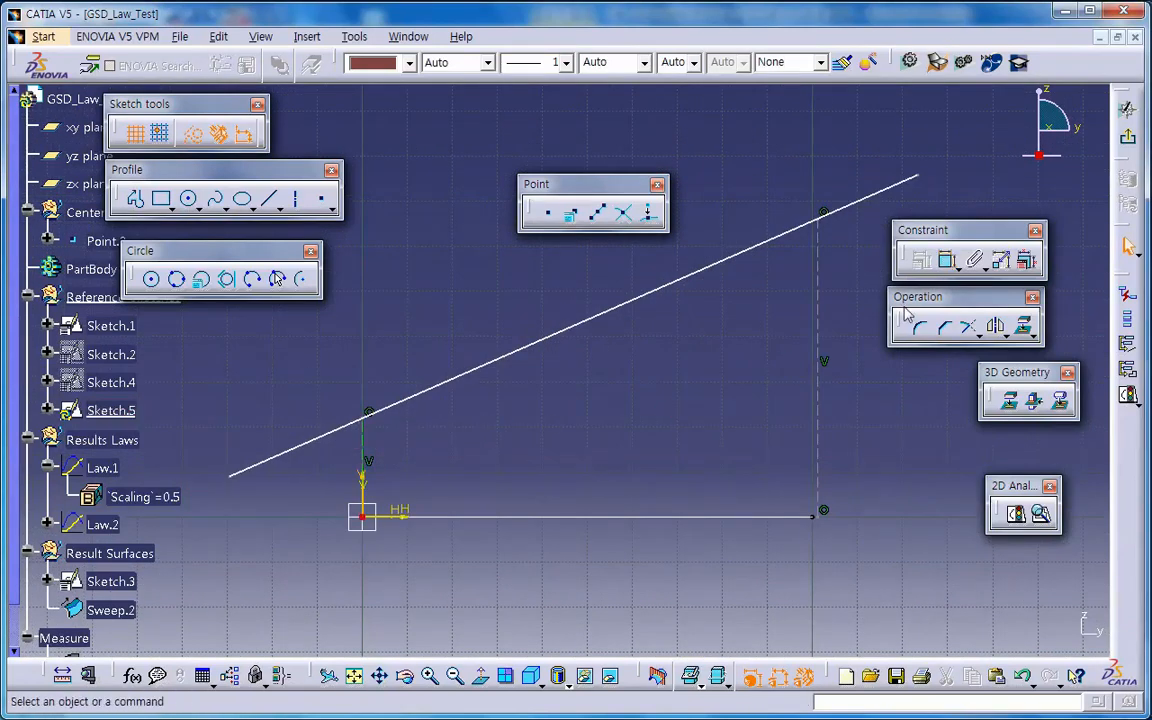
# Dimension the vertical construction line at the origin and set its length to 10 mm
pyautogui.click(947, 262)
pyautogui.click(366, 450)
pyautogui.click(409, 455)
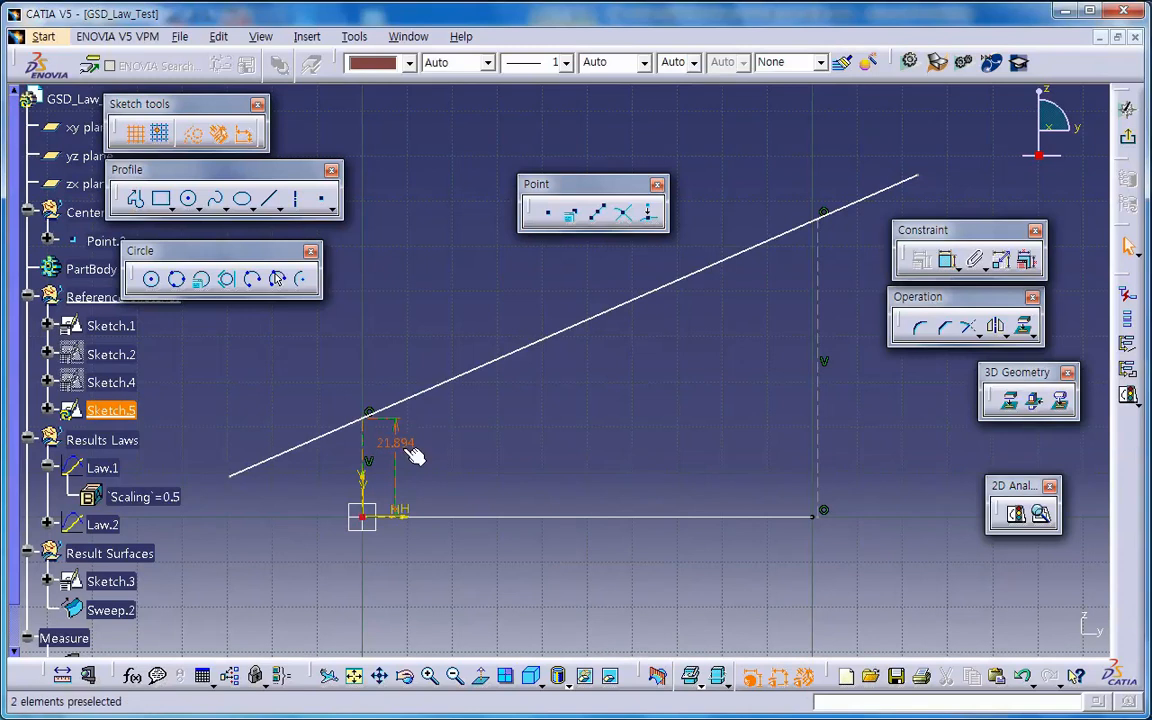
pyautogui.doubleClick(409, 455)
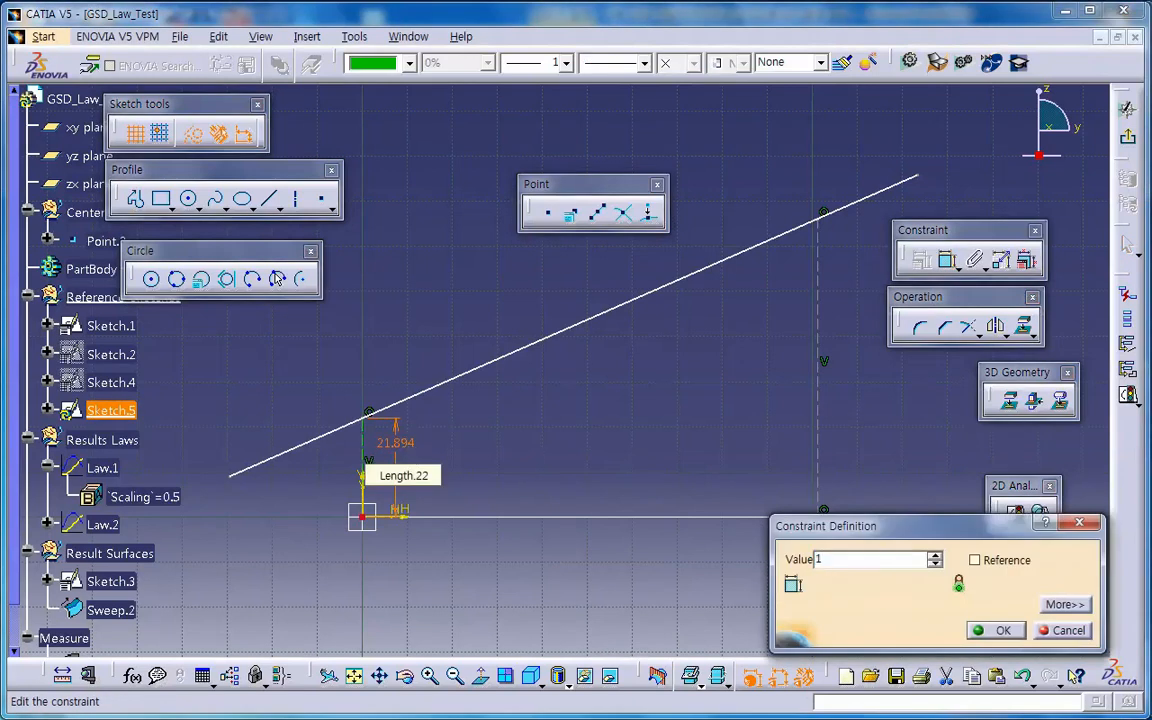
pyautogui.write('10')
pyautogui.press('Return')
# Dimension the vertical construction line at the far end of the reference line and set its length to 60 mm
pyautogui.moveTo(546, 452); pyautogui.dragTo(428, 452, button='middle')
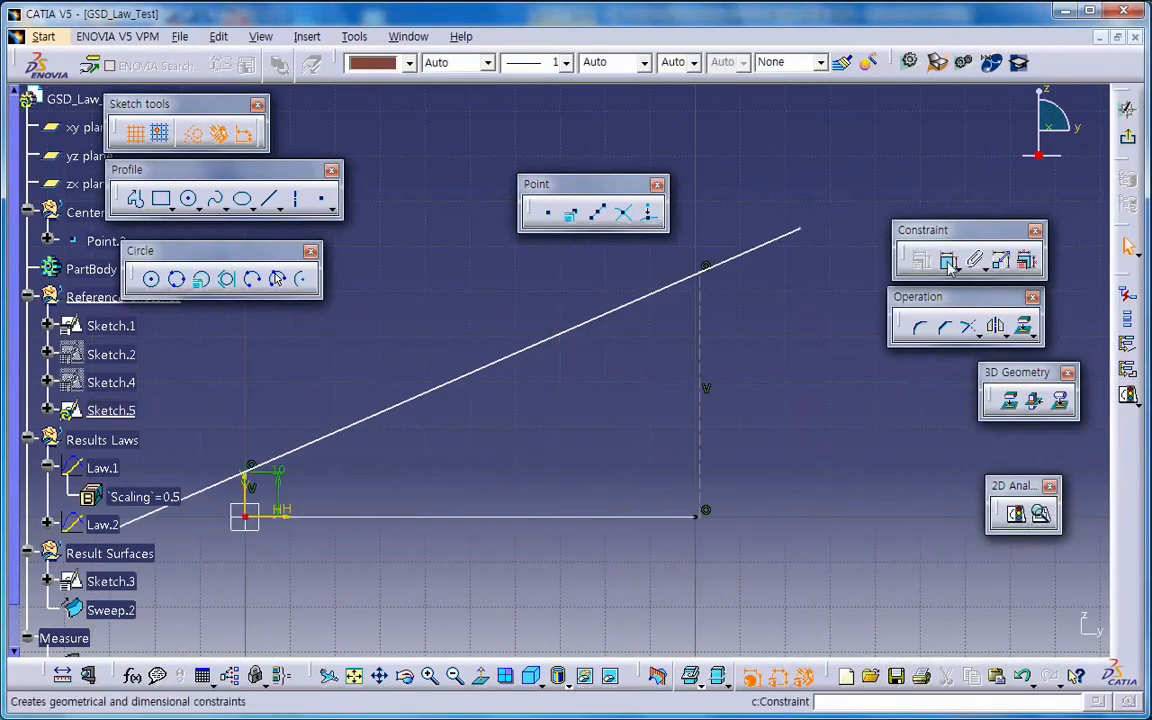
pyautogui.click(949, 262)
pyautogui.click(708, 392)
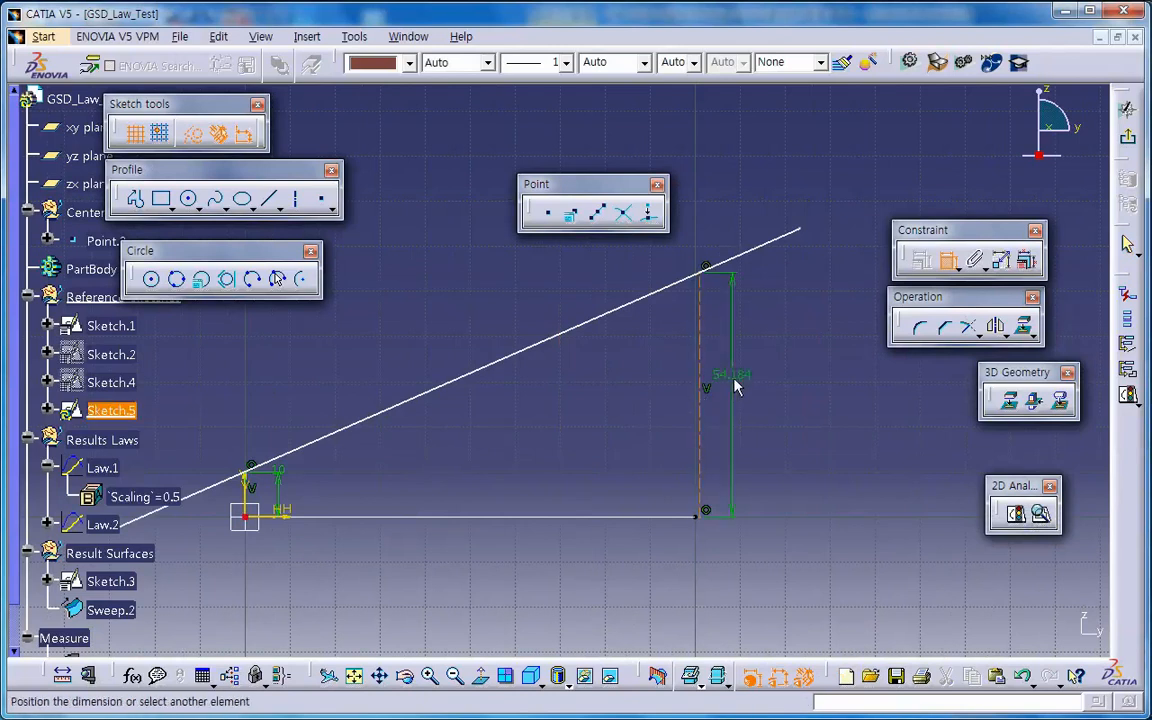
pyautogui.click(740, 386)
pyautogui.doubleClick(760, 386)
pyautogui.write('6')
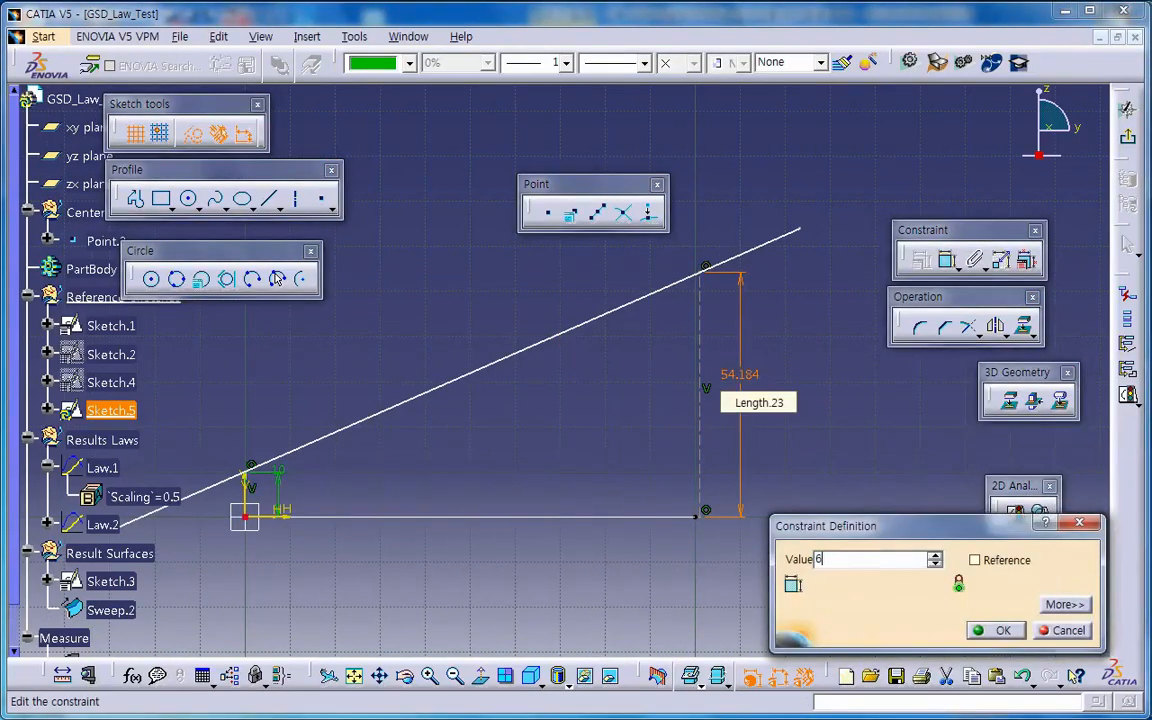
pyautogui.write('0')
pyautogui.press('Return')
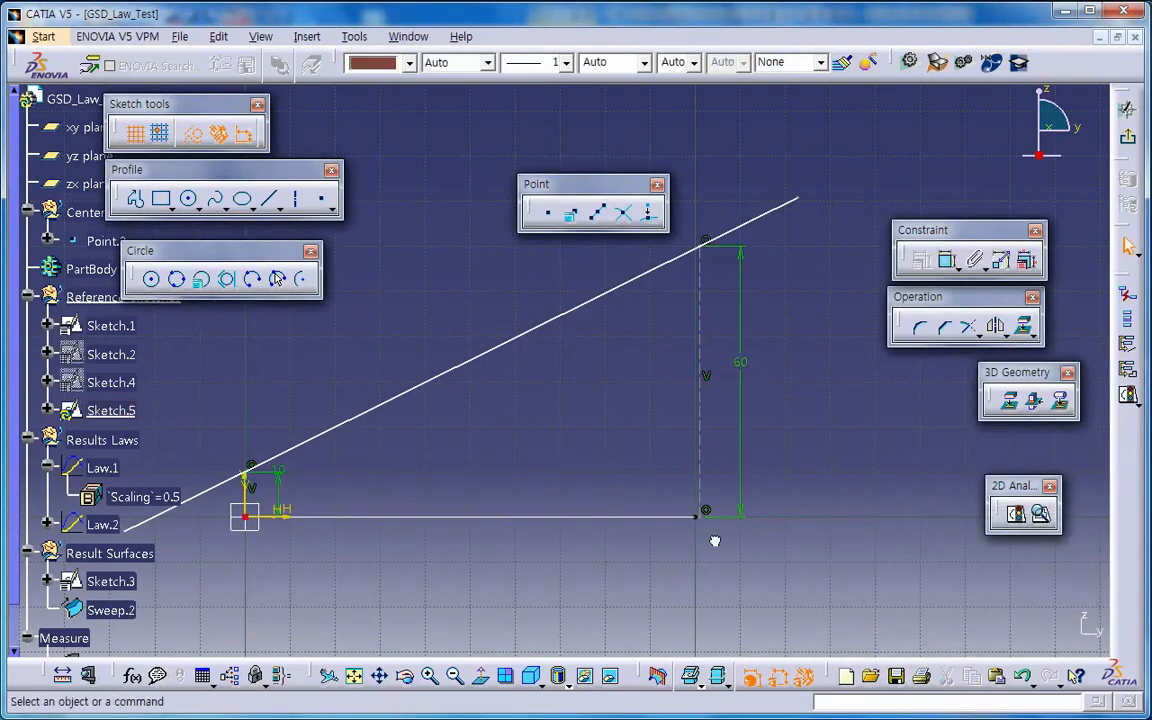
# Make the 60 mm construction line's lower end coincident with Sketch.1's endpoint, and shorten the slanted line at its lower end
pyautogui.click(705, 521)
pyautogui.click(921, 260)
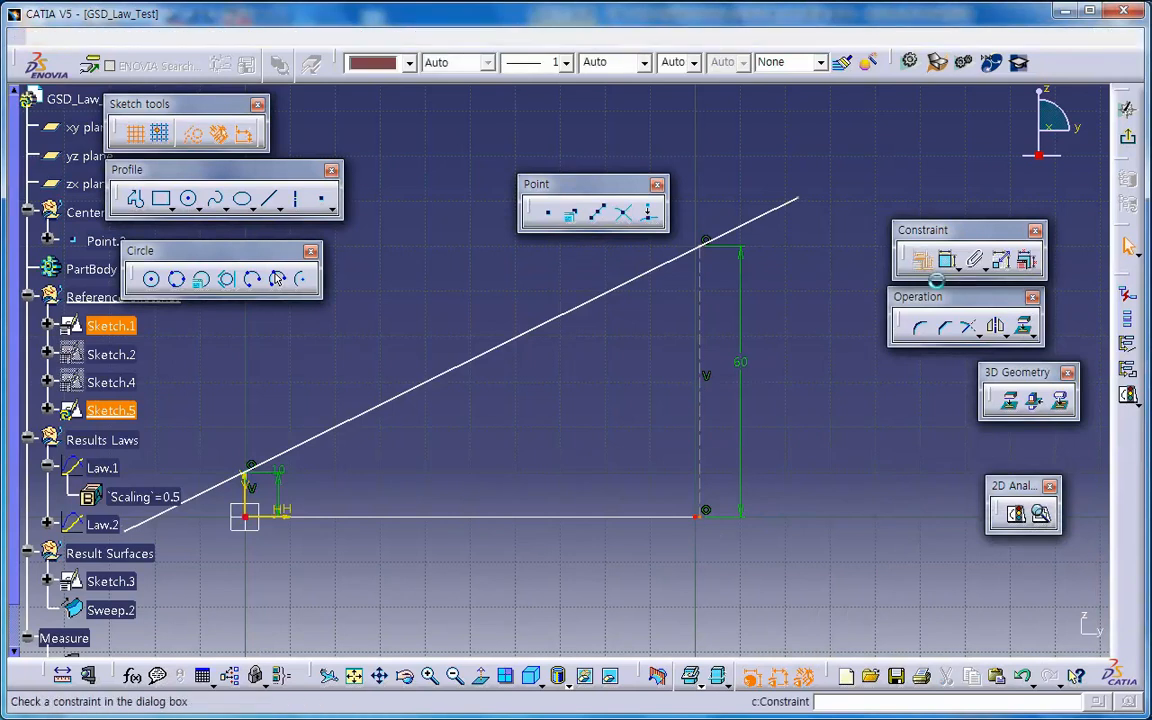
pyautogui.click(1040, 457)
pyautogui.click(993, 631)
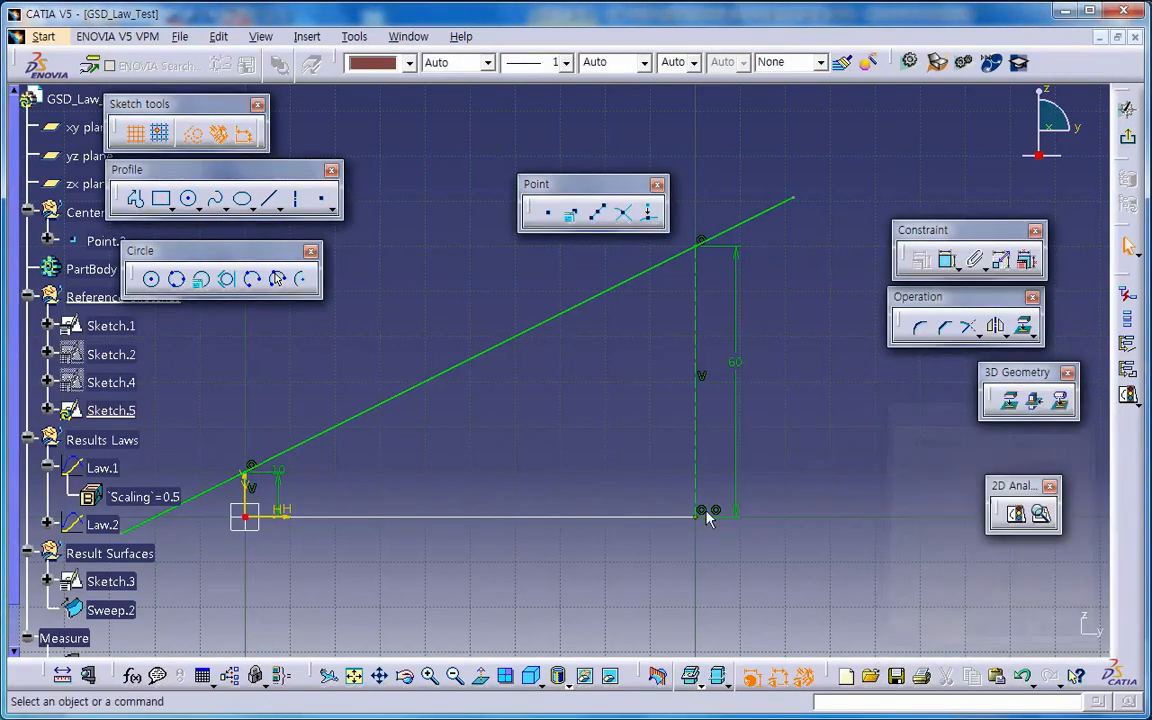
pyautogui.moveTo(710, 514); pyautogui.dragTo(770, 508, button='middle')
pyautogui.moveTo(235, 460); pyautogui.dragTo(262, 450)
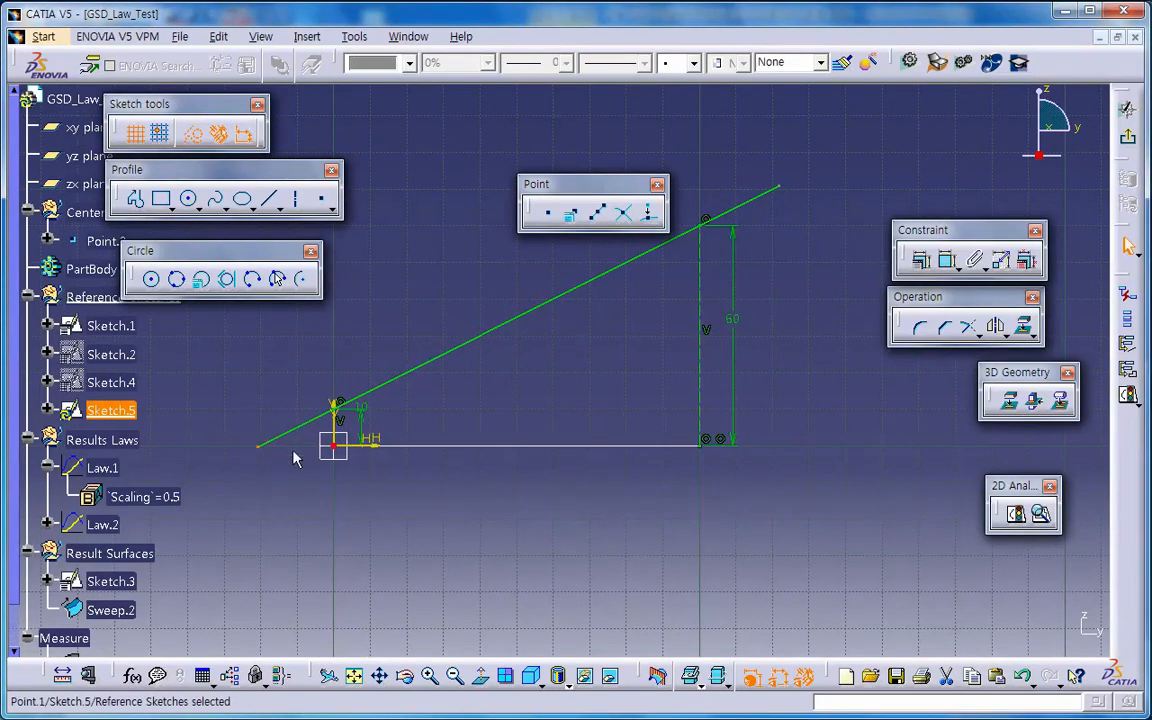
pyautogui.click(848, 261)
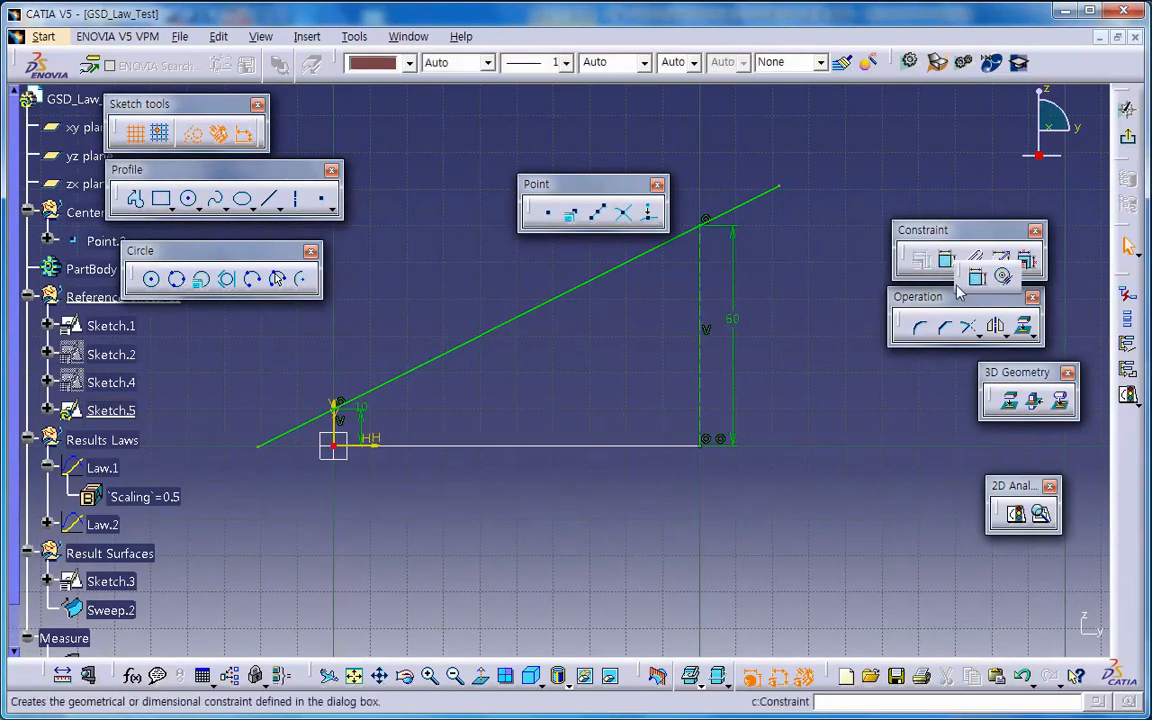
# Dimension the slanted line's upper endpoint at 80 mm above the reference line and pull its lower endpoint closer to the vertical axis
pyautogui.click(946, 262)
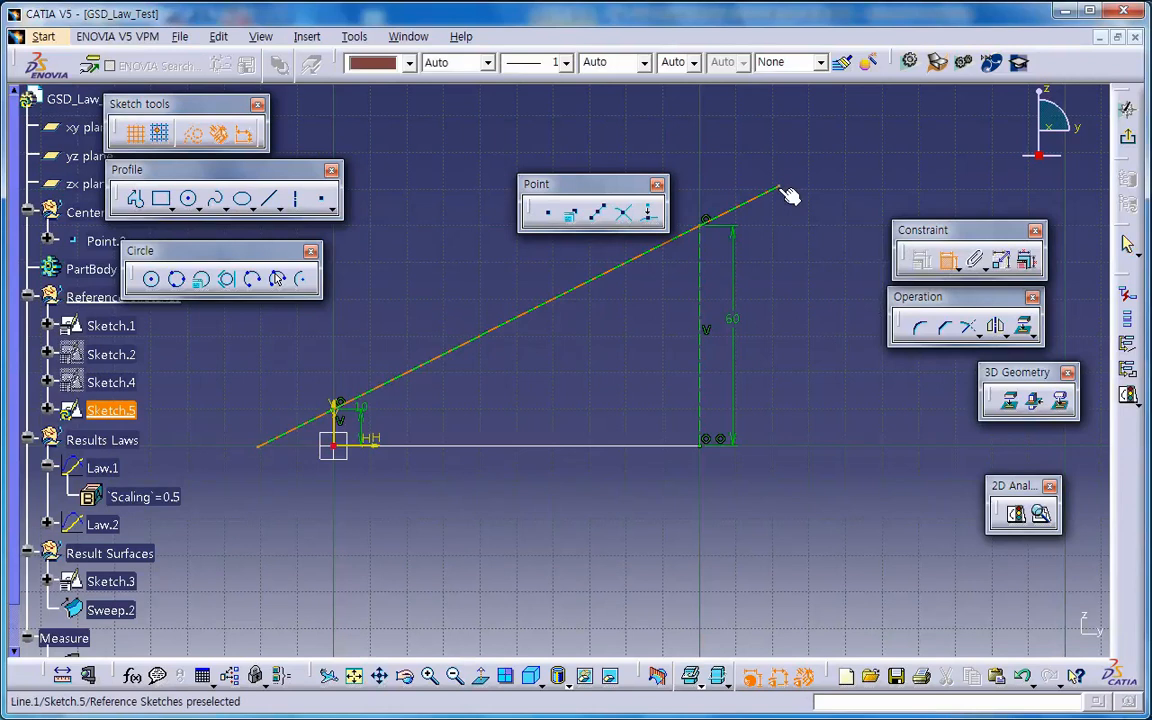
pyautogui.click(784, 192)
pyautogui.click(948, 262)
pyautogui.click(949, 264)
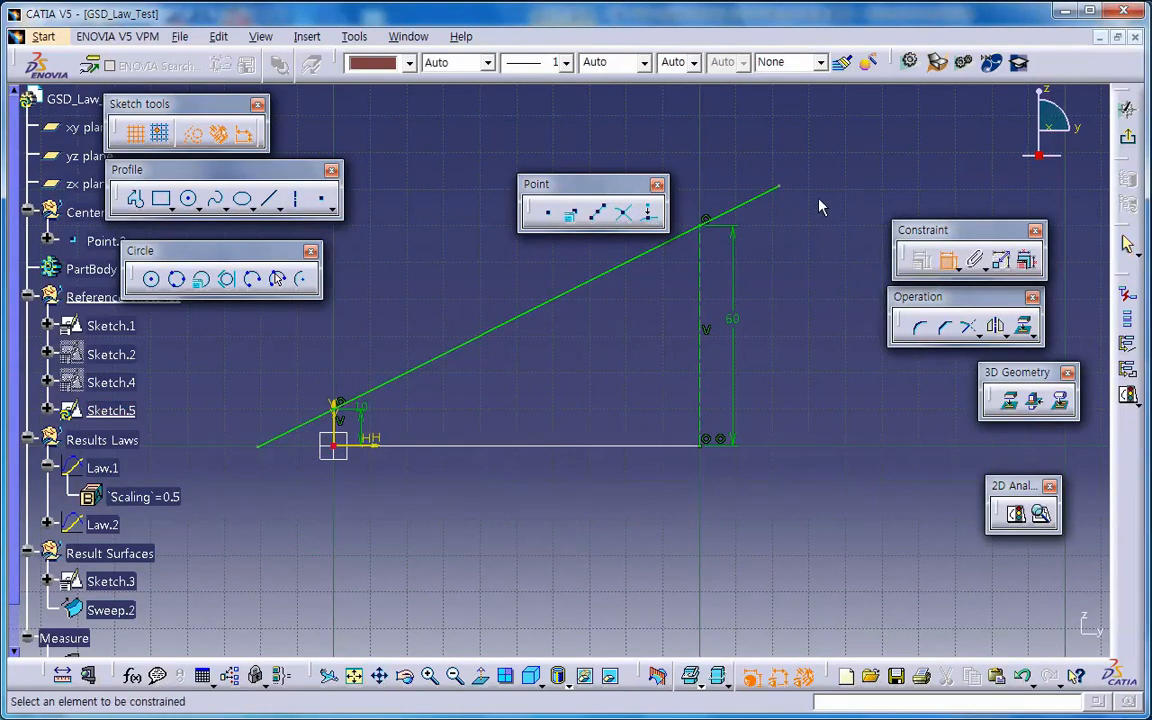
pyautogui.click(781, 190)
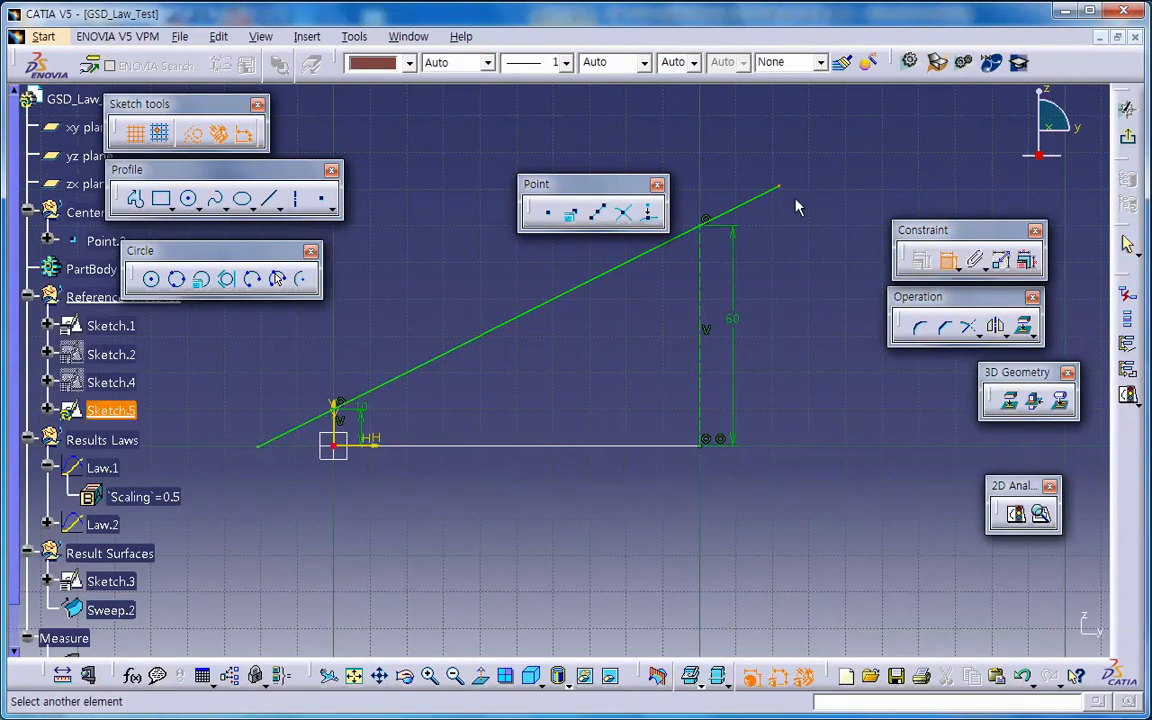
pyautogui.click(693, 449)
pyautogui.doubleClick(830, 390)
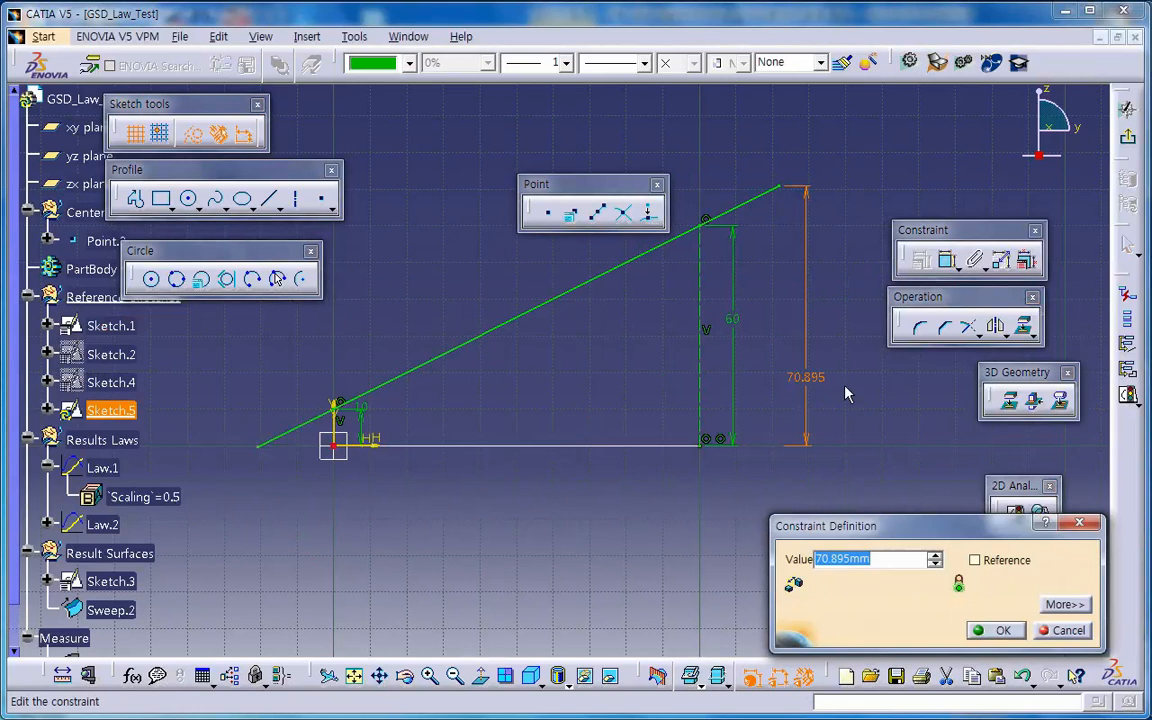
pyautogui.write('80')
pyautogui.press('Return')
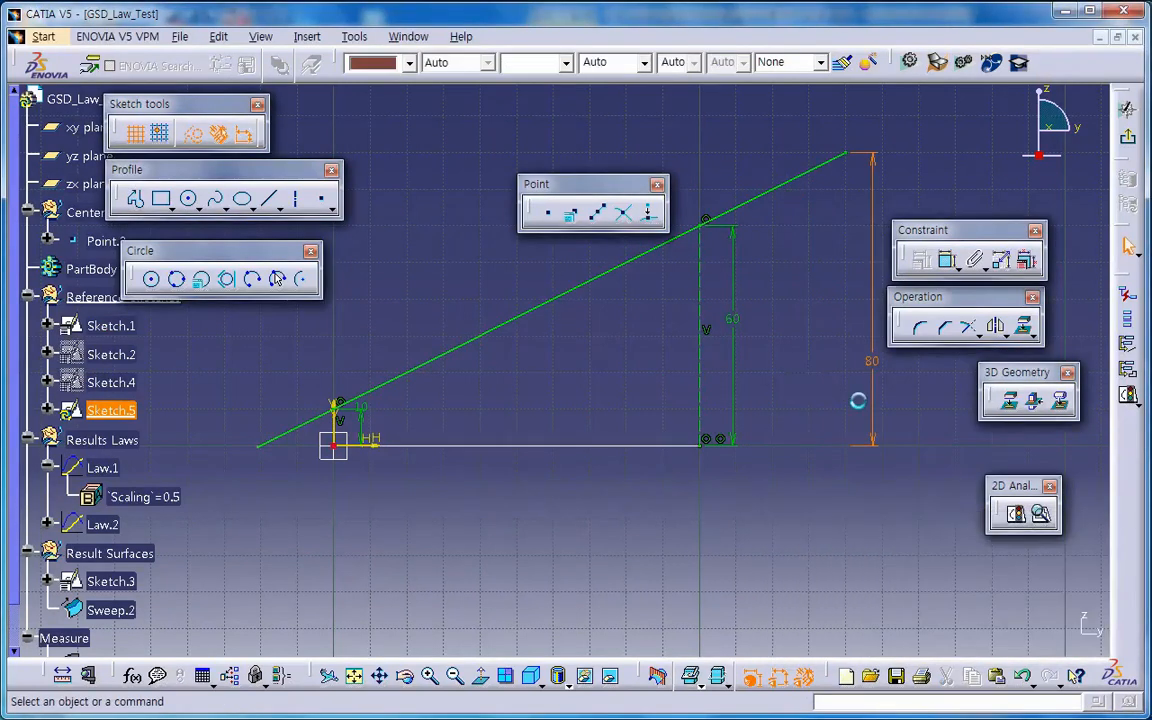
pyautogui.click(257, 448)
pyautogui.moveTo(267, 452); pyautogui.dragTo(293, 443)
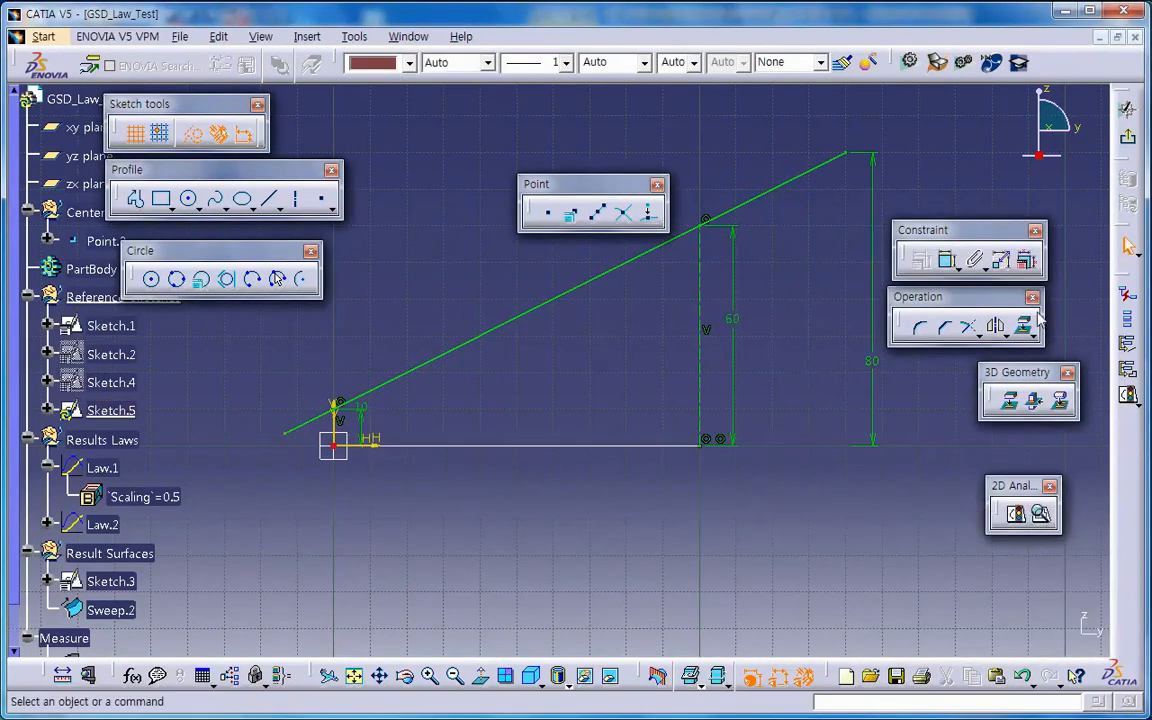
# Exit Sketch.5 and define the Results Laws geometrical set as the in-work object
pyautogui.click(537, 447)
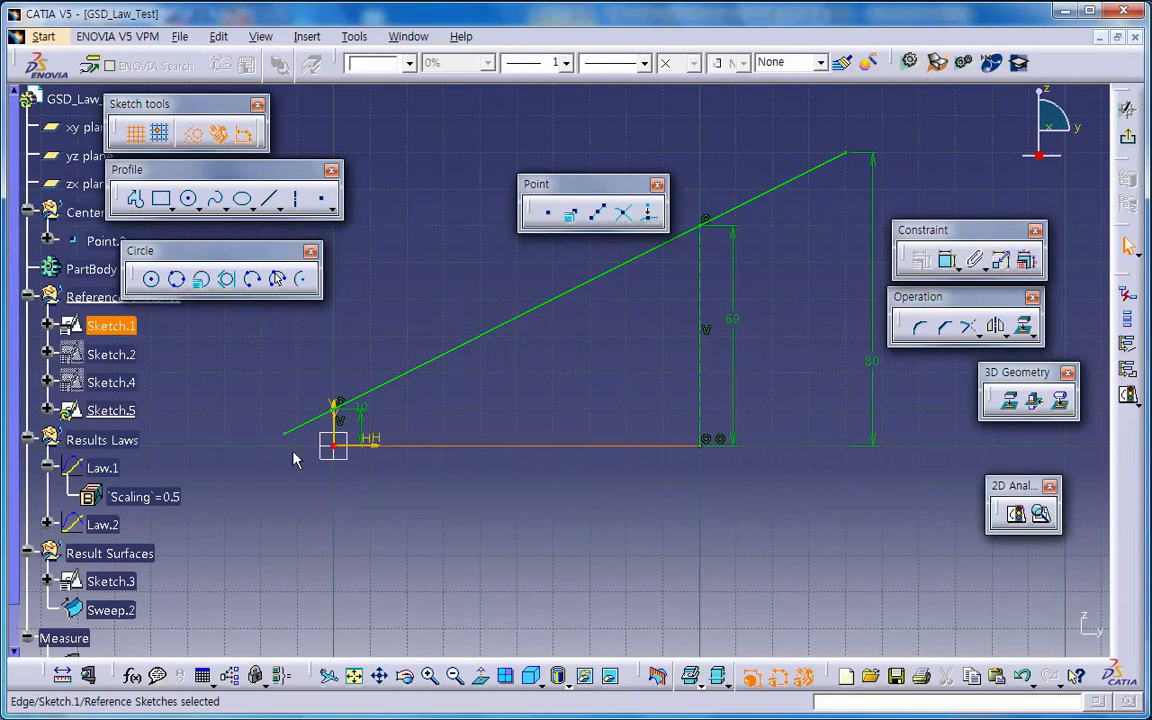
pyautogui.click(1128, 138)
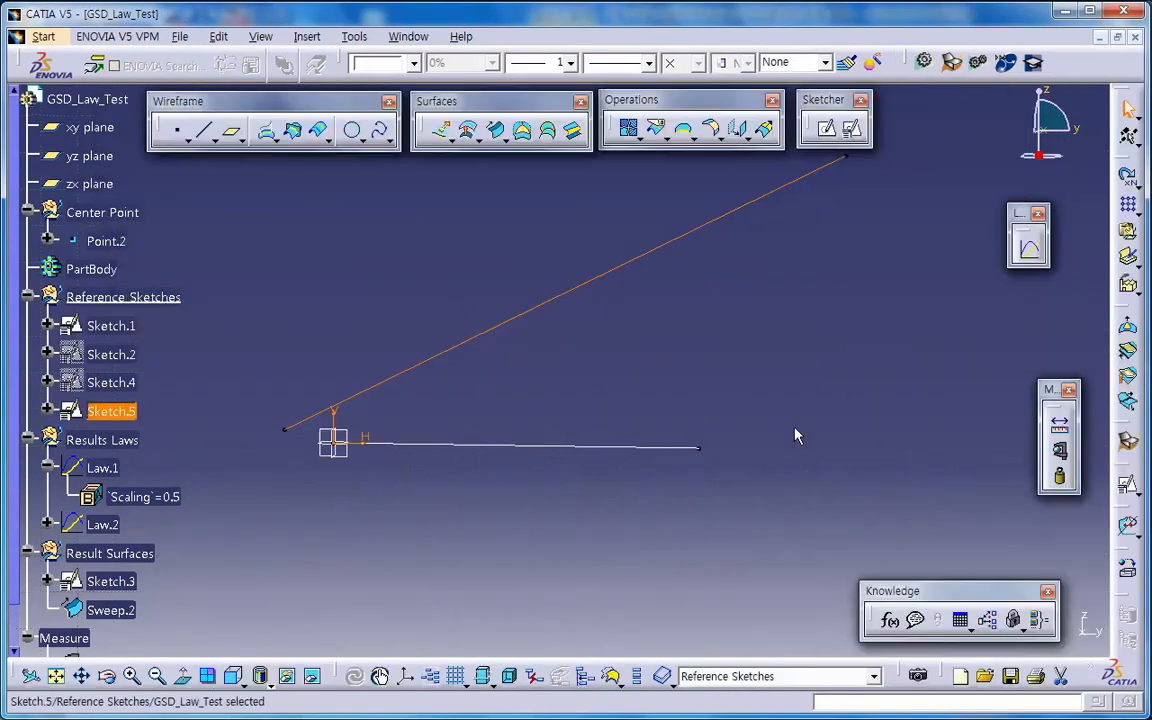
pyautogui.moveTo(797, 435)
pyautogui.mouseDown(button='middle')
pyautogui.moveTo(615, 430)
pyautogui.moveTo(638, 566)
pyautogui.moveTo(550, 480)
pyautogui.mouseUp(button='middle')
pyautogui.scroll(1, 590, 498)
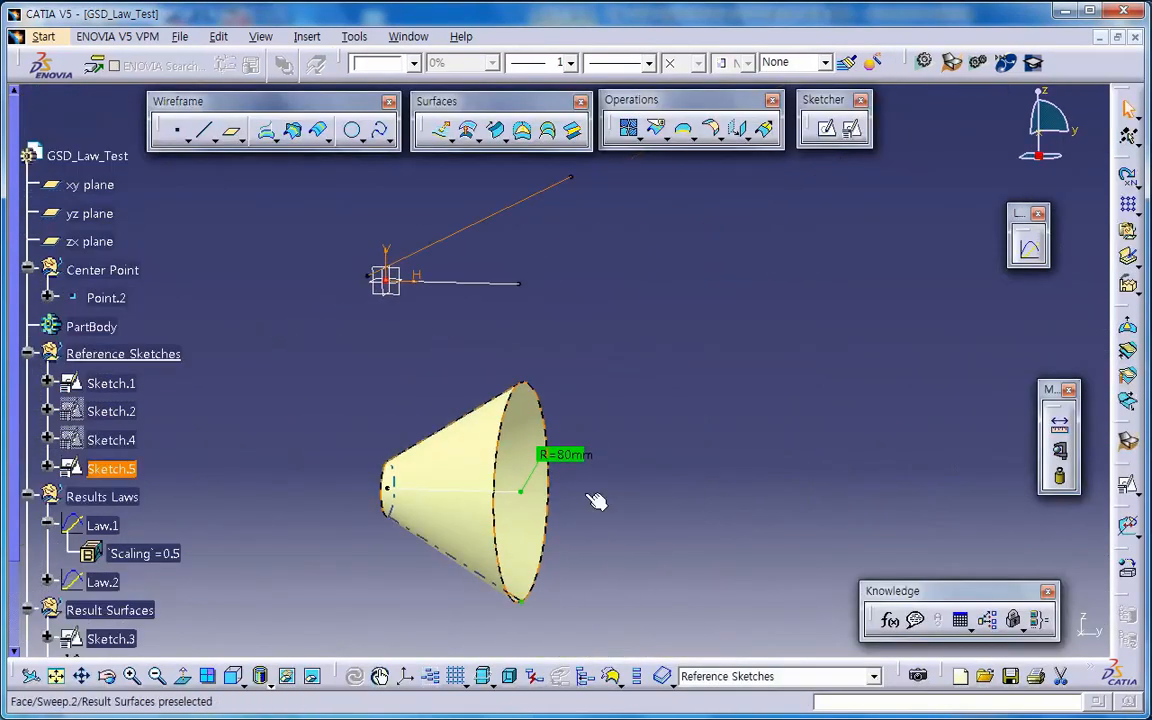
pyautogui.click(715, 482)
pyautogui.scroll(-2, 715, 482)
pyautogui.rightClick(147, 382)
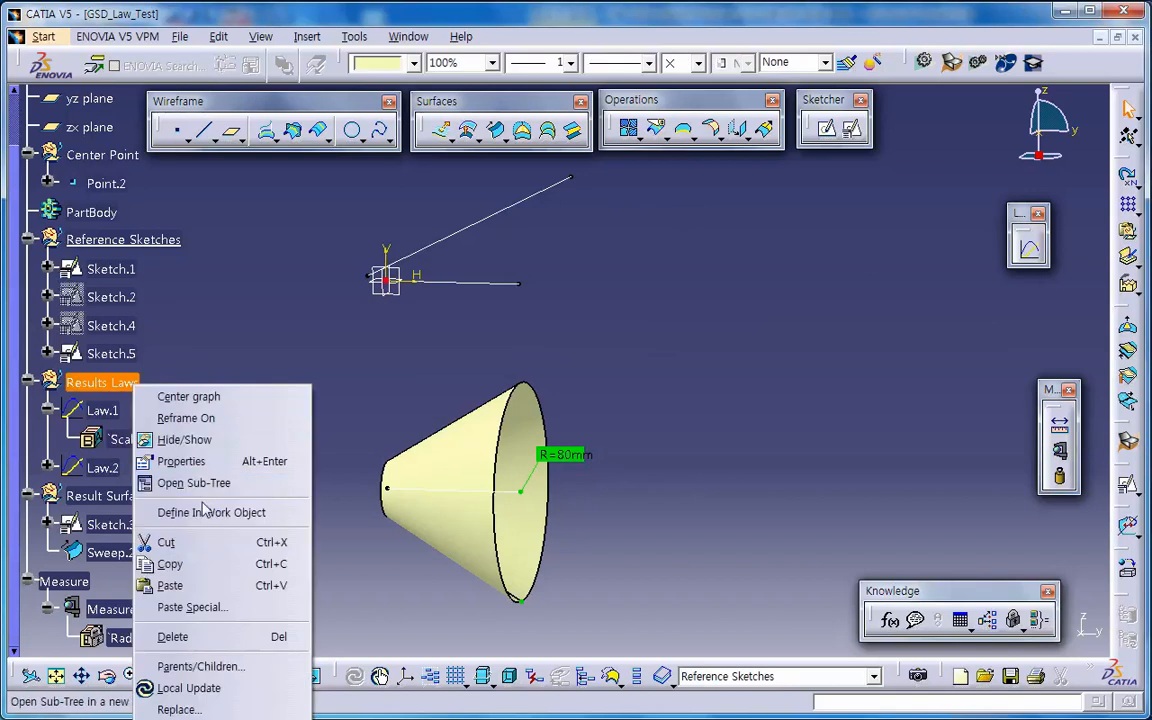
pyautogui.click(203, 512)
# Create a law with Sketch.1 as the reference and Sketch.5 as the definition curve, keeping the scaling at 1
pyautogui.click(1028, 247)
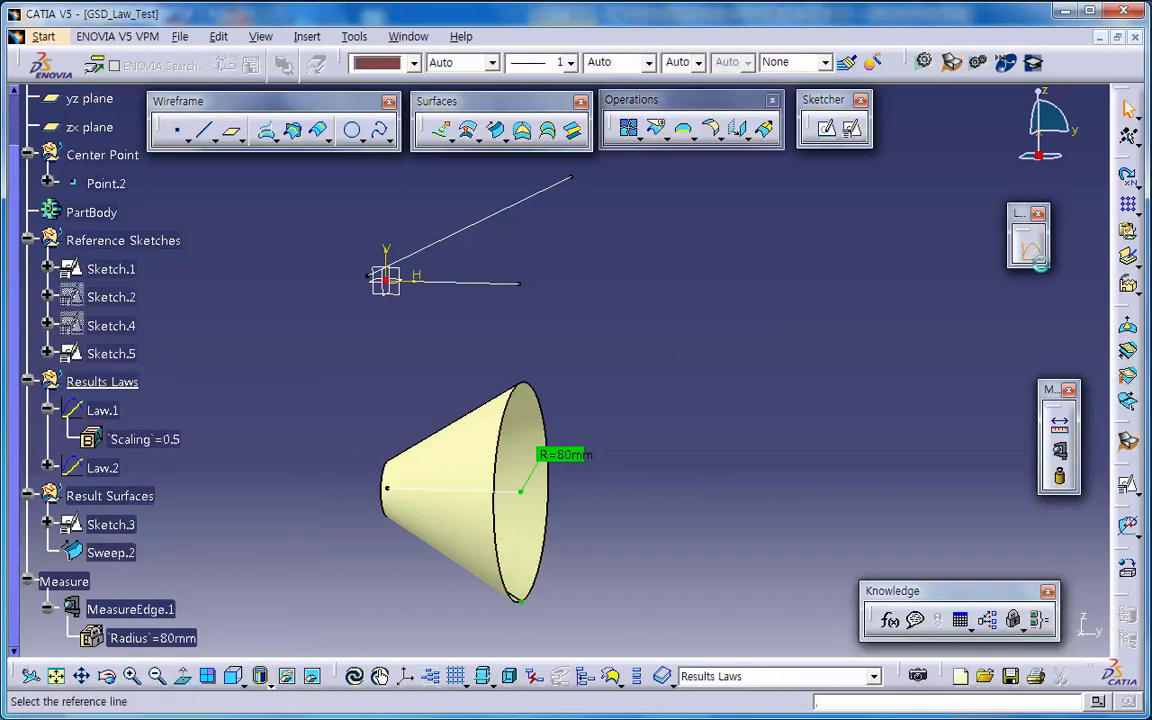
pyautogui.click(432, 283)
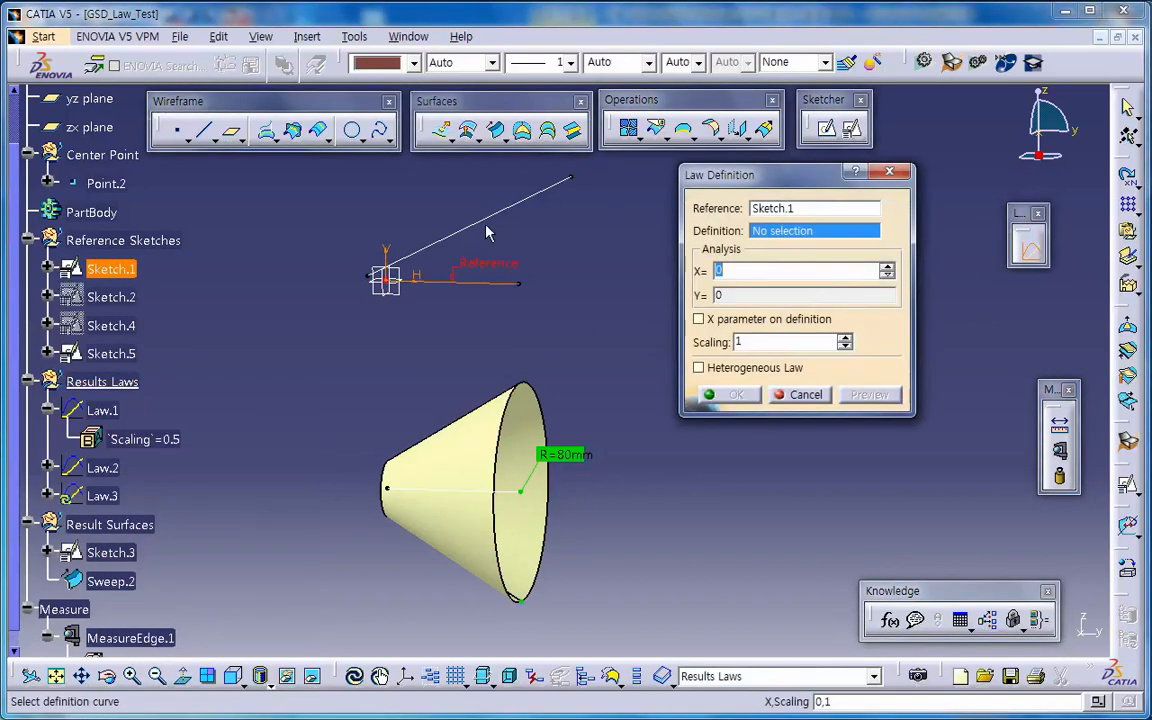
pyautogui.click(488, 223)
pyautogui.moveTo(738, 343); pyautogui.dragTo(753, 447, button='middle')
pyautogui.moveTo(635, 463); pyautogui.dragTo(644, 439, button='middle')
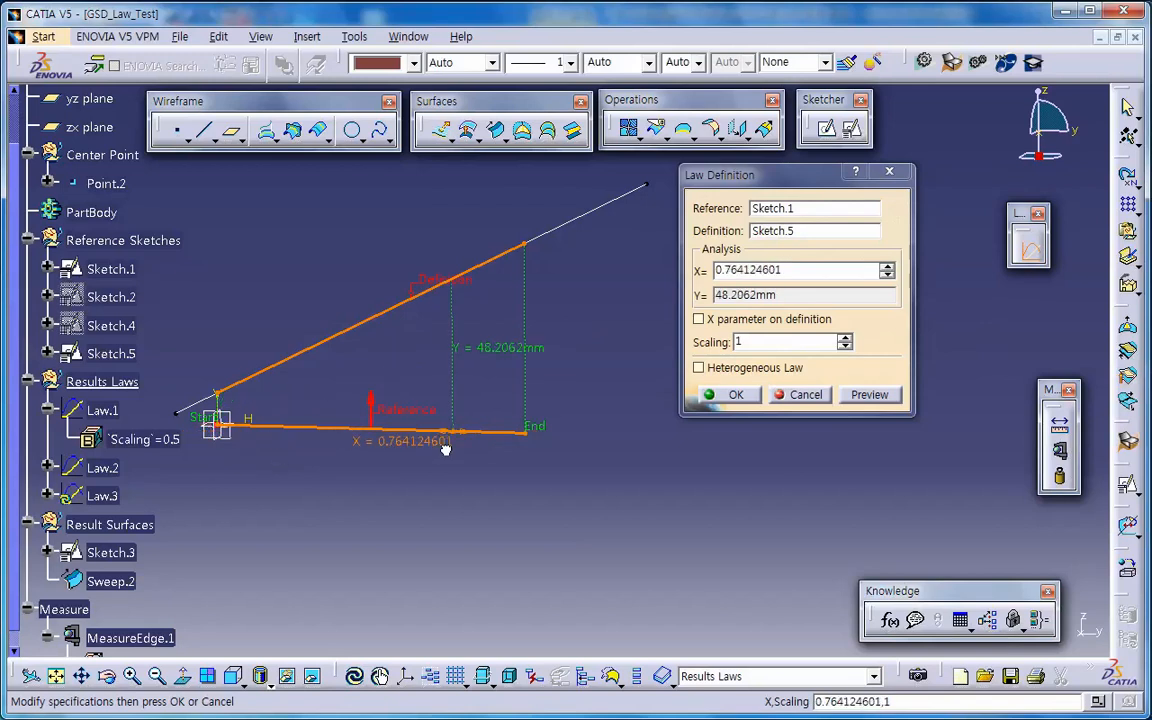
pyautogui.click(737, 397)
# Edit Sweep.2 to drive its radius with Law.3 as the advanced law element
pyautogui.moveTo(591, 543); pyautogui.dragTo(252, 568, button='middle')
pyautogui.doubleClick(110, 581)
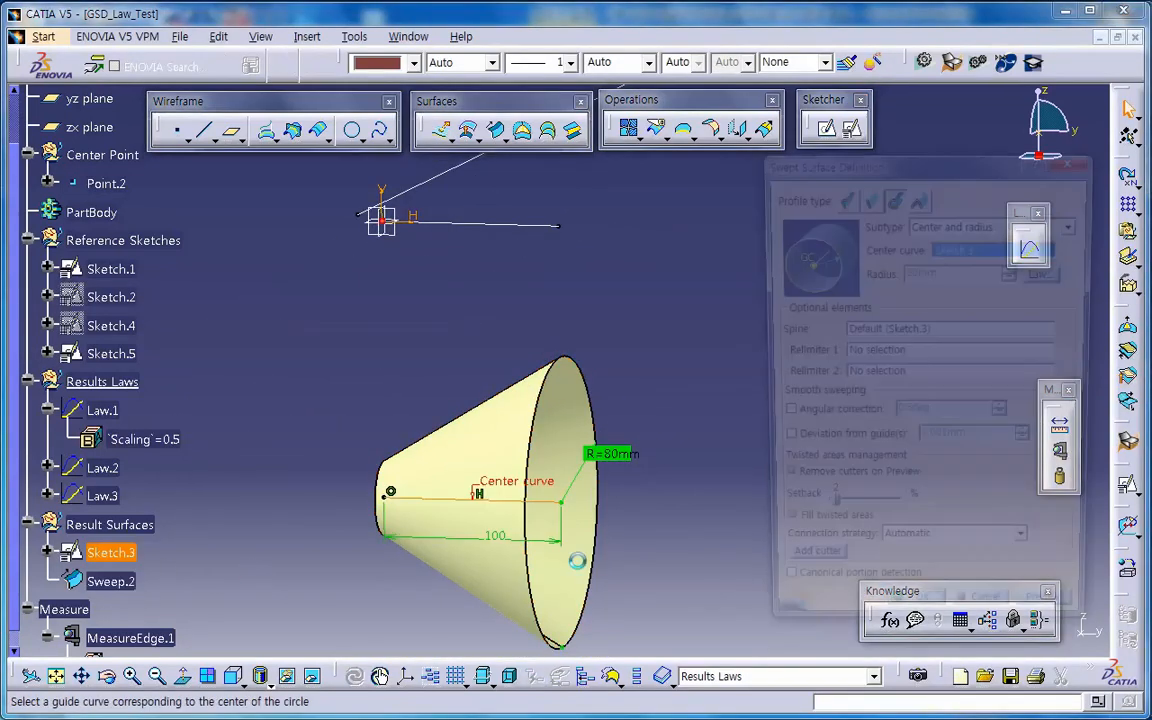
pyautogui.click(1047, 272)
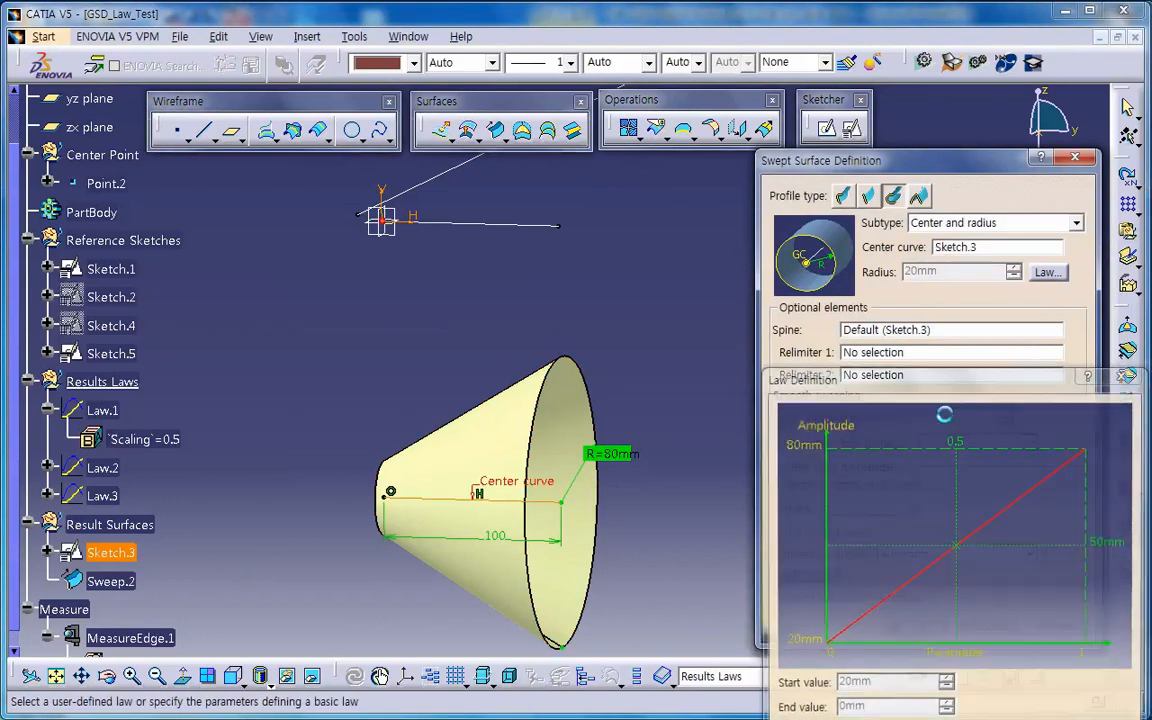
pyautogui.click(101, 495)
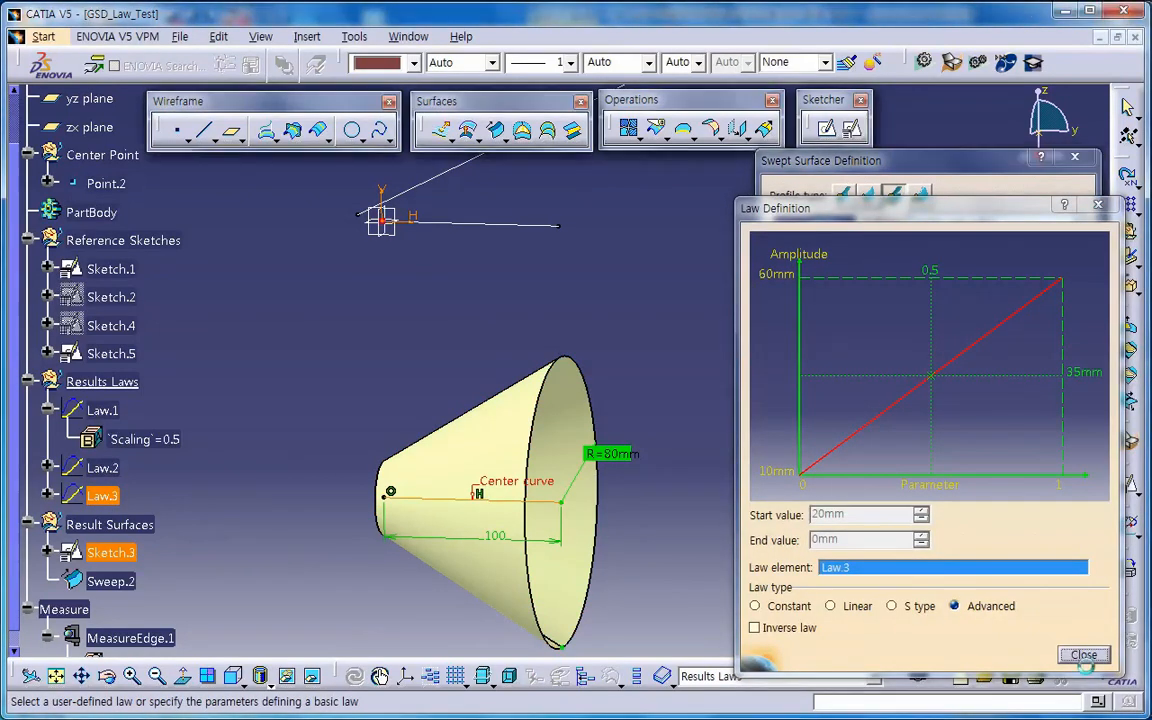
pyautogui.click(1082, 656)
pyautogui.click(905, 625)
pyautogui.moveTo(612, 541)
pyautogui.mouseDown(button='middle')
pyautogui.moveTo(578, 512)
pyautogui.moveTo(570, 524)
pyautogui.mouseUp(button='middle')
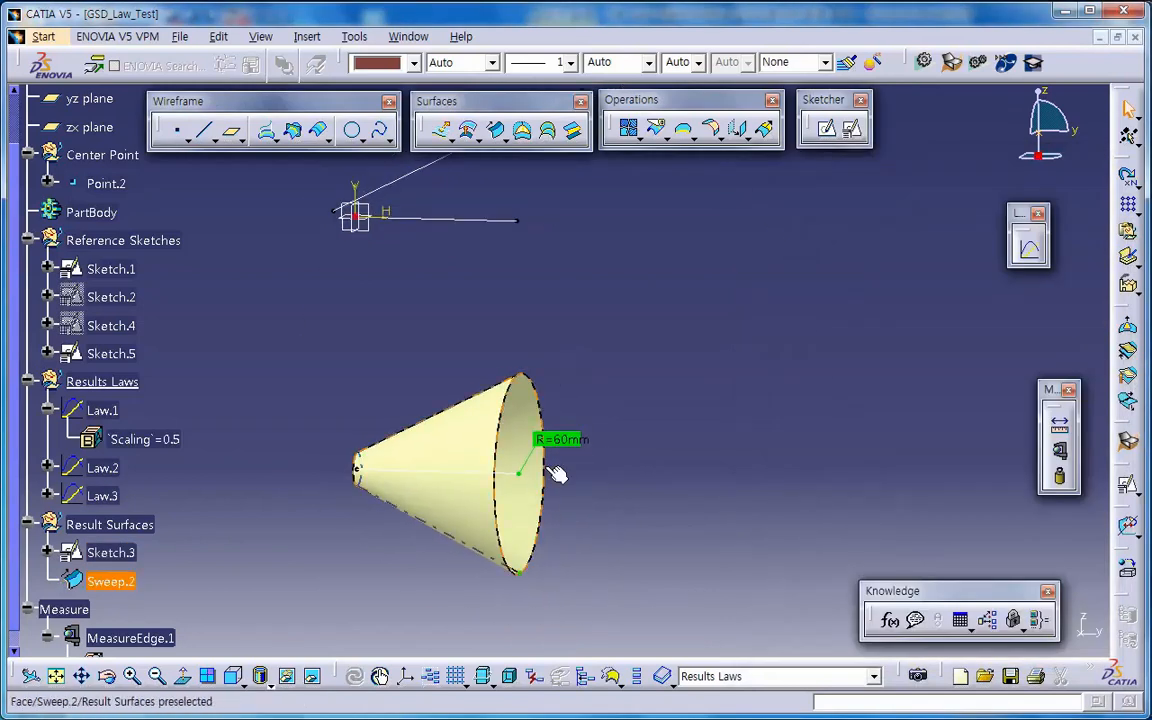
# Reopen Sketch.5 to review its slanted line and dimensions, exit it, and compare the law curves with the updated sweep
pyautogui.doubleClick(111, 353)
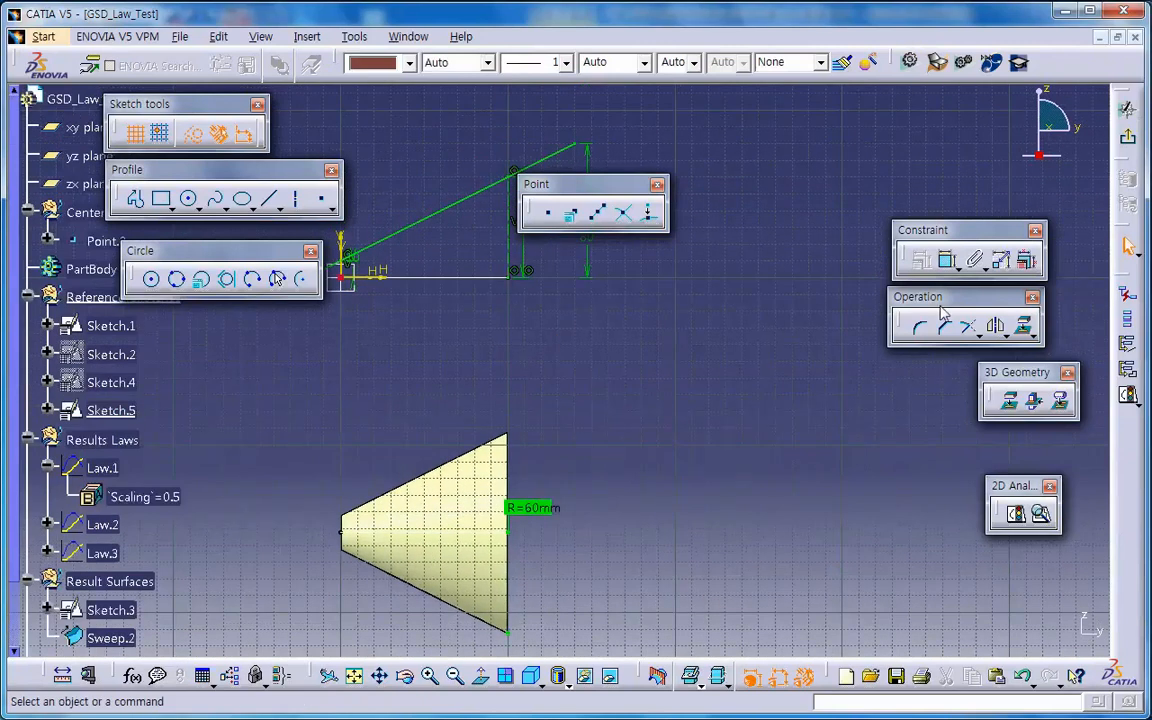
pyautogui.click(1128, 246)
pyautogui.moveTo(674, 470)
pyautogui.mouseDown(button='middle')
pyautogui.moveTo(609, 458)
pyautogui.moveTo(599, 525)
pyautogui.moveTo(587, 509)
pyautogui.moveTo(564, 549)
pyautogui.mouseUp(button='middle')
pyautogui.click(655, 491)
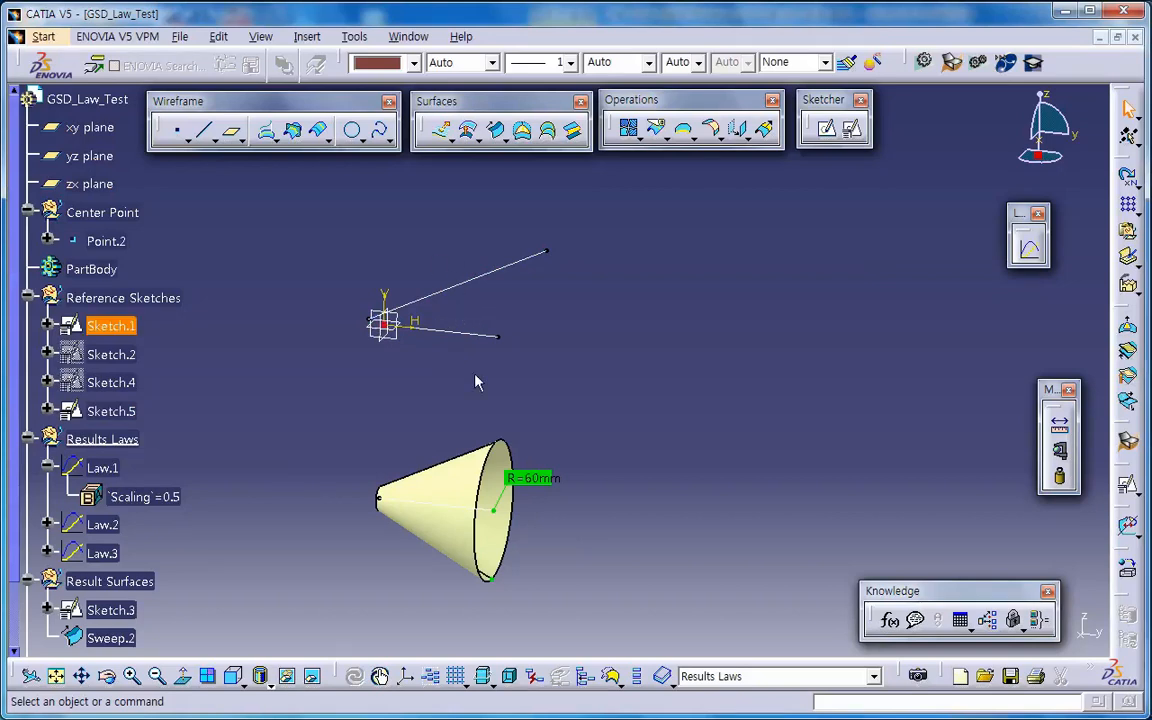
pyautogui.moveTo(476, 381)
pyautogui.mouseDown(button='middle')
pyautogui.moveTo(486, 419)
pyautogui.moveTo(445, 437)
pyautogui.moveTo(507, 422)
pyautogui.moveTo(548, 442)
pyautogui.moveTo(533, 411)
pyautogui.moveTo(555, 404)
pyautogui.mouseUp(button='middle')
pyautogui.scroll(1, 573, 403)
pyautogui.scroll(-2, 573, 409)
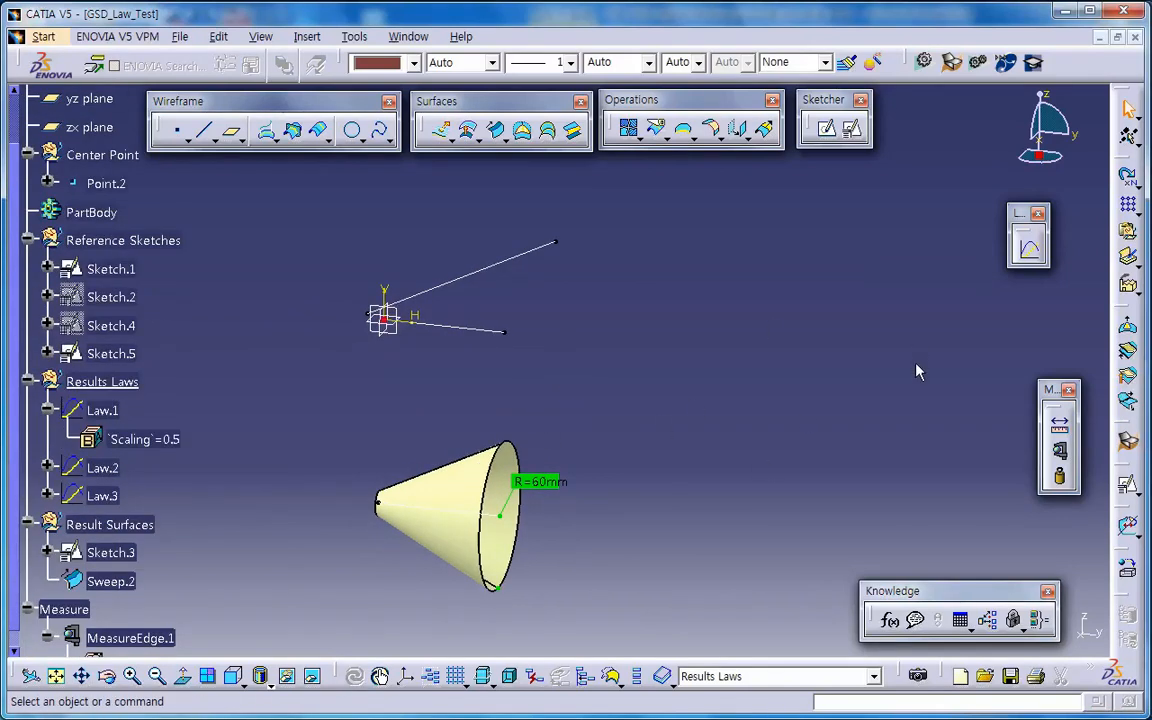
pyautogui.moveTo(735, 421); pyautogui.dragTo(622, 420, button='middle')
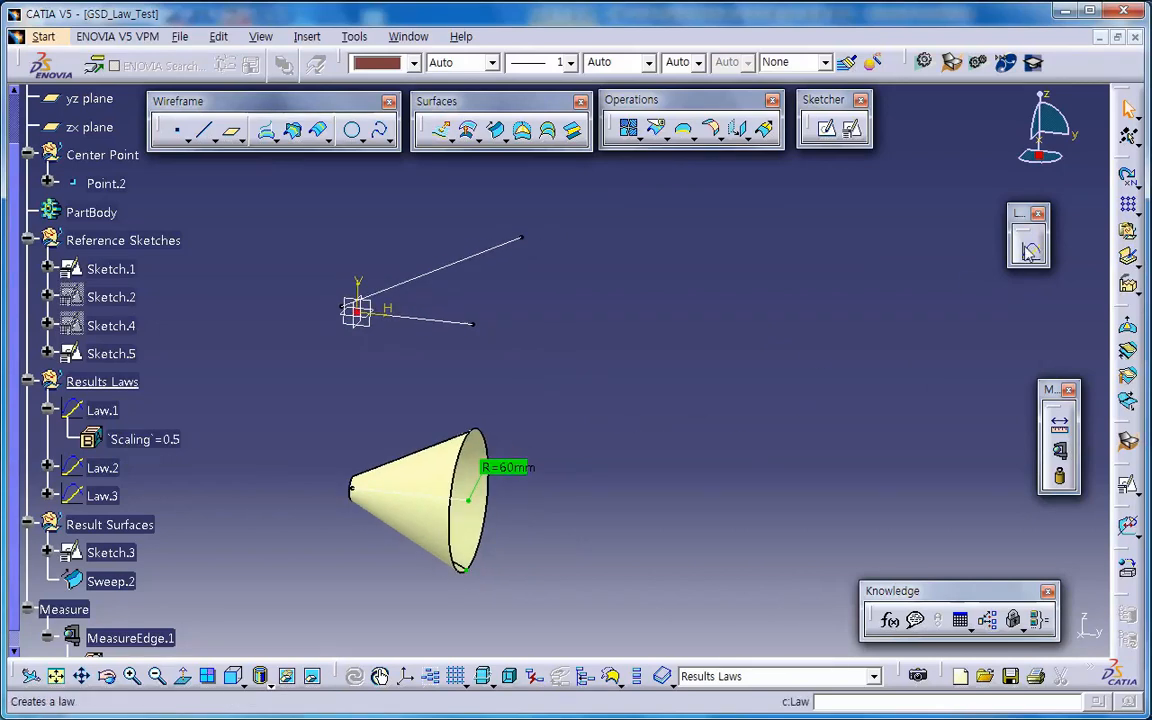